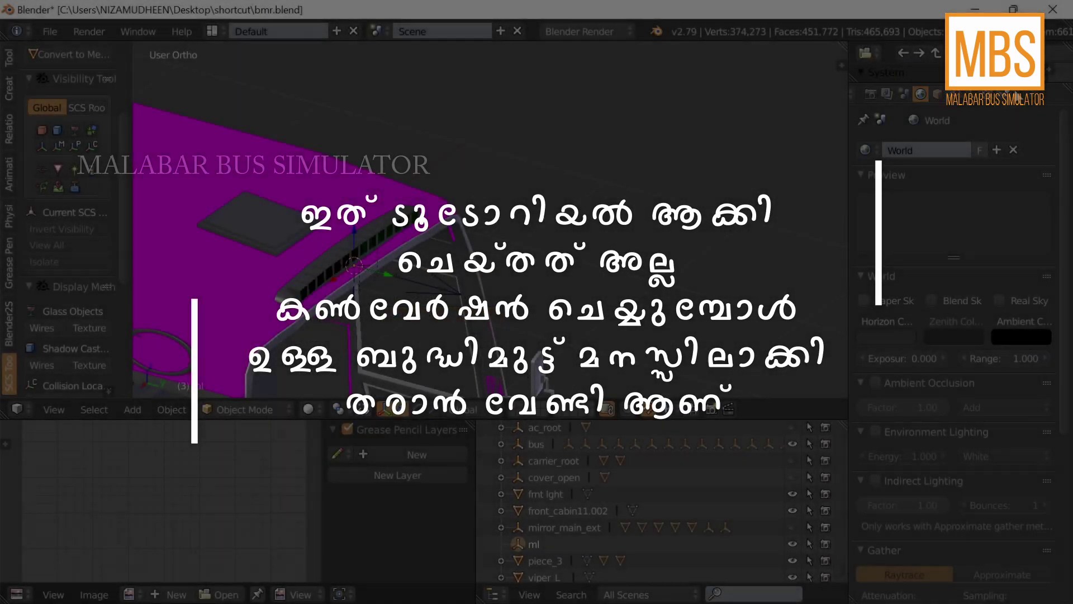
# - Rename the model locator to top_light and parent it to the bus
pyautogui.click(937, 93)
pyautogui.scroll(-10, 958, 242)
pyautogui.scroll(-15, 944, 447)
pyautogui.click(950, 510)
pyautogui.write('top_light')
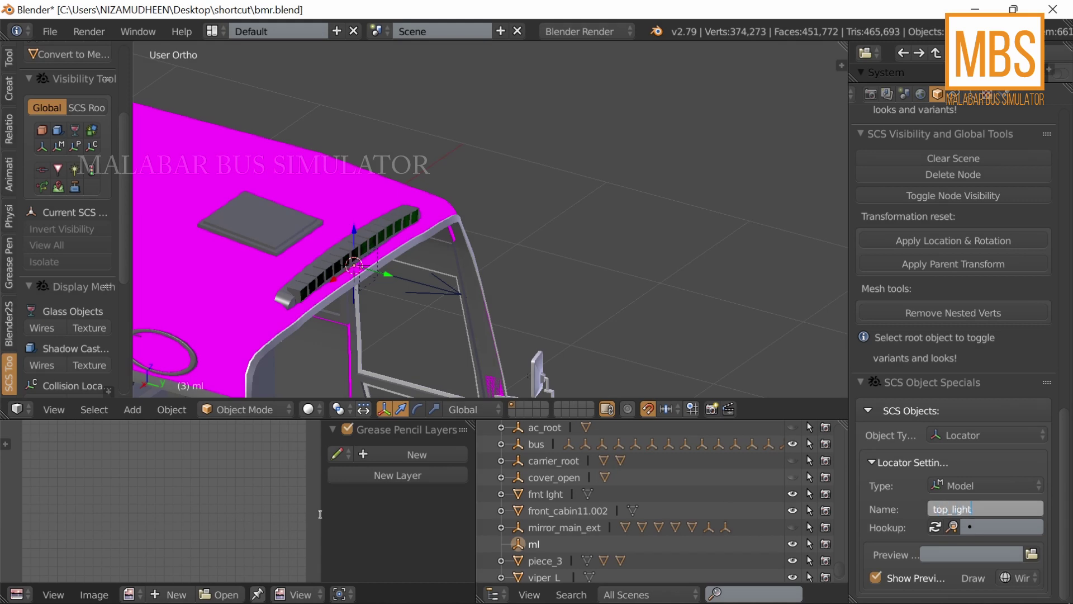
pyautogui.press('Return')
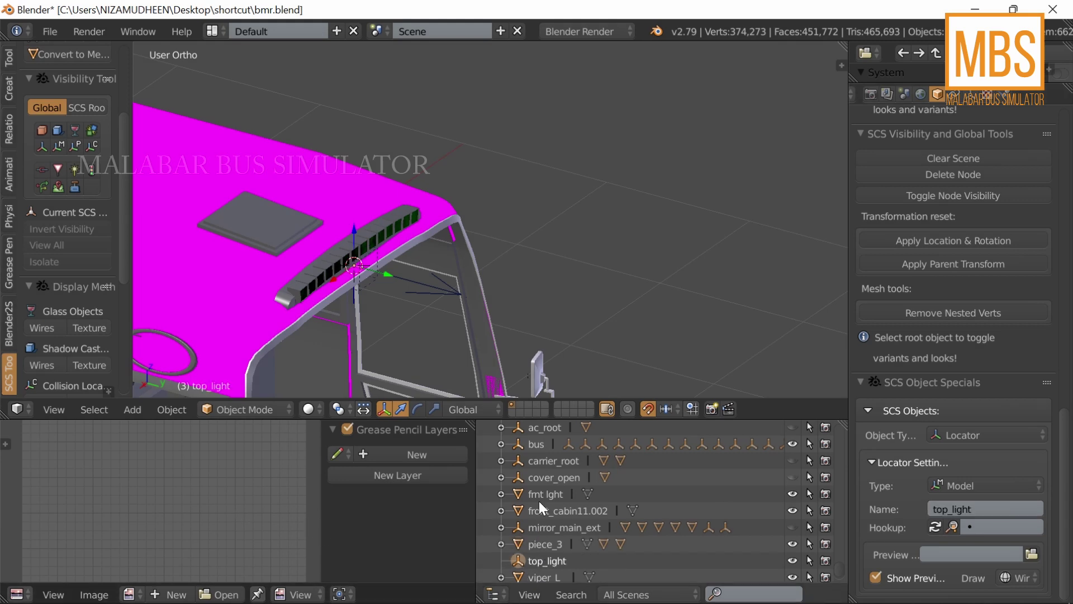
pyautogui.keyDown('ctrl'); pyautogui.click(519, 444); pyautogui.keyUp('ctrl')
pyautogui.hotkey('ctrl', 'p')
pyautogui.click(588, 270)
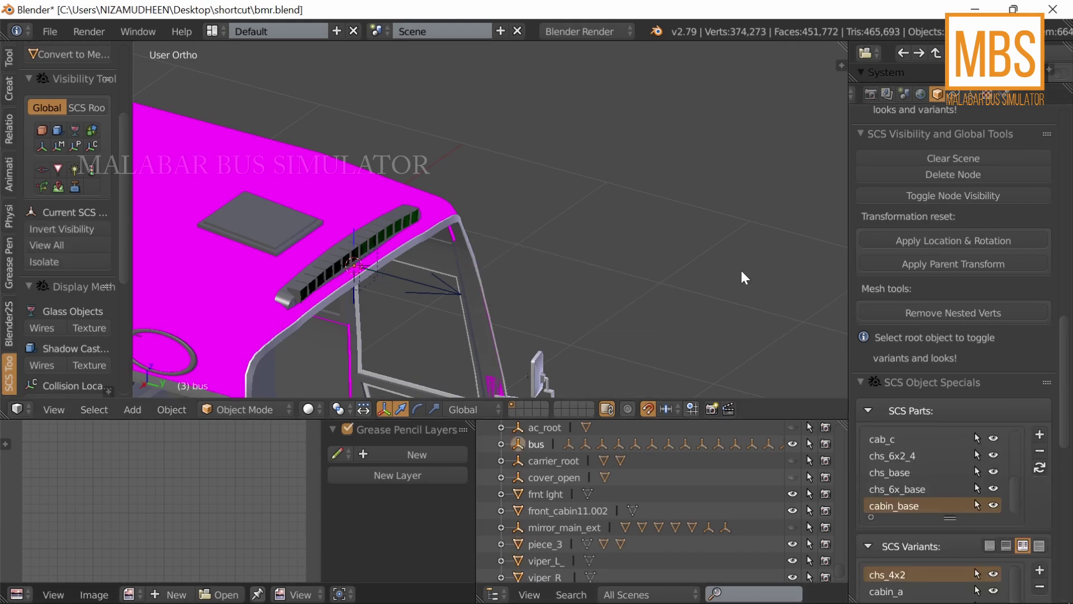
# - Add a new SCS root object and name it toplight_1
pyautogui.hotkey('shift', 'a')
pyautogui.click(705, 251)
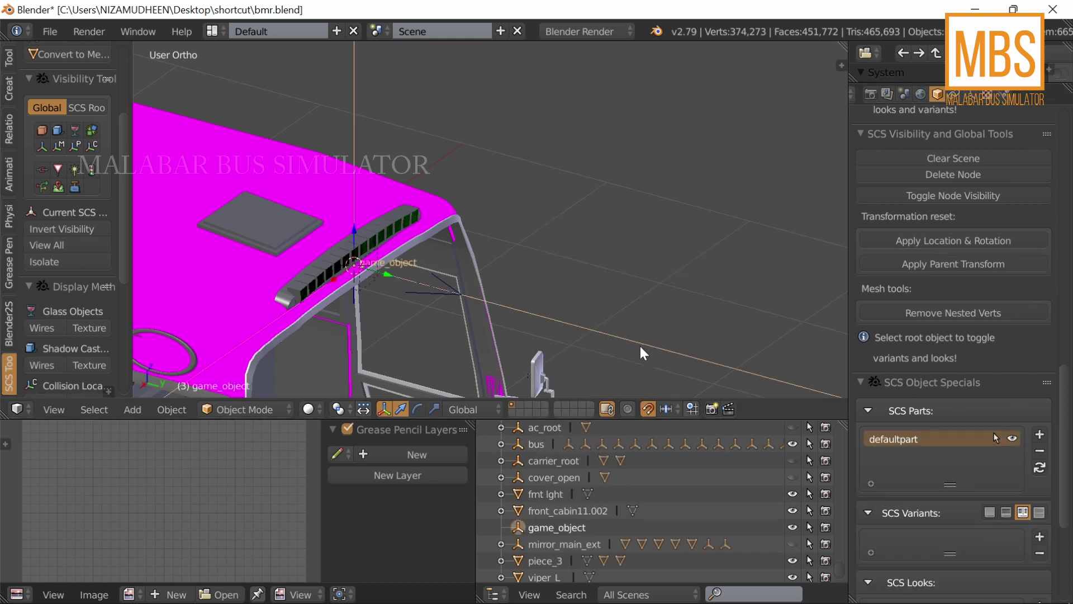
pyautogui.doubleClick(587, 527)
pyautogui.write('toplight_1')
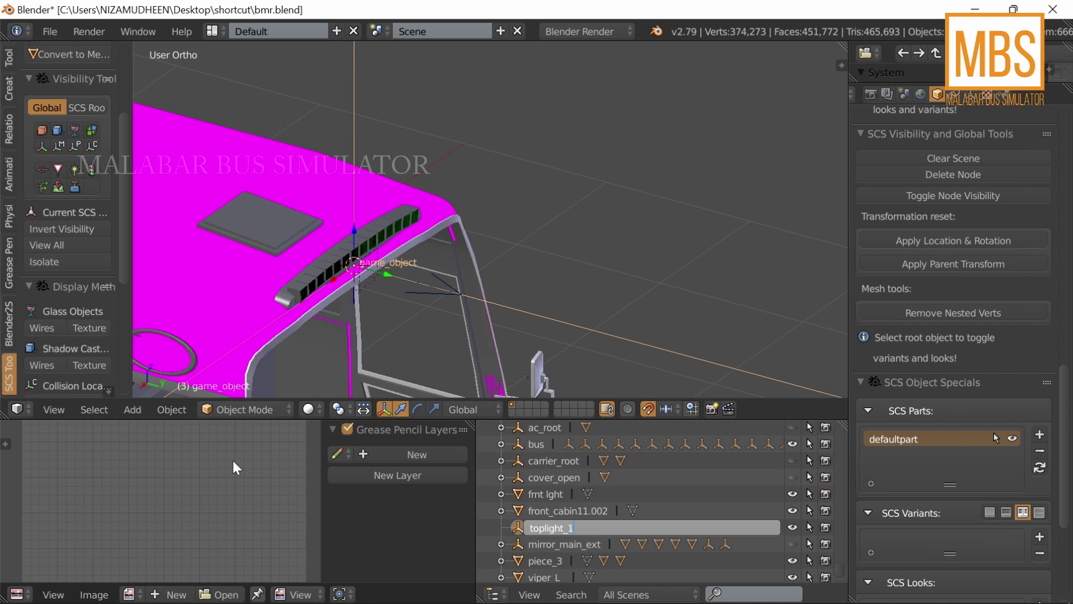
pyautogui.press('Return')
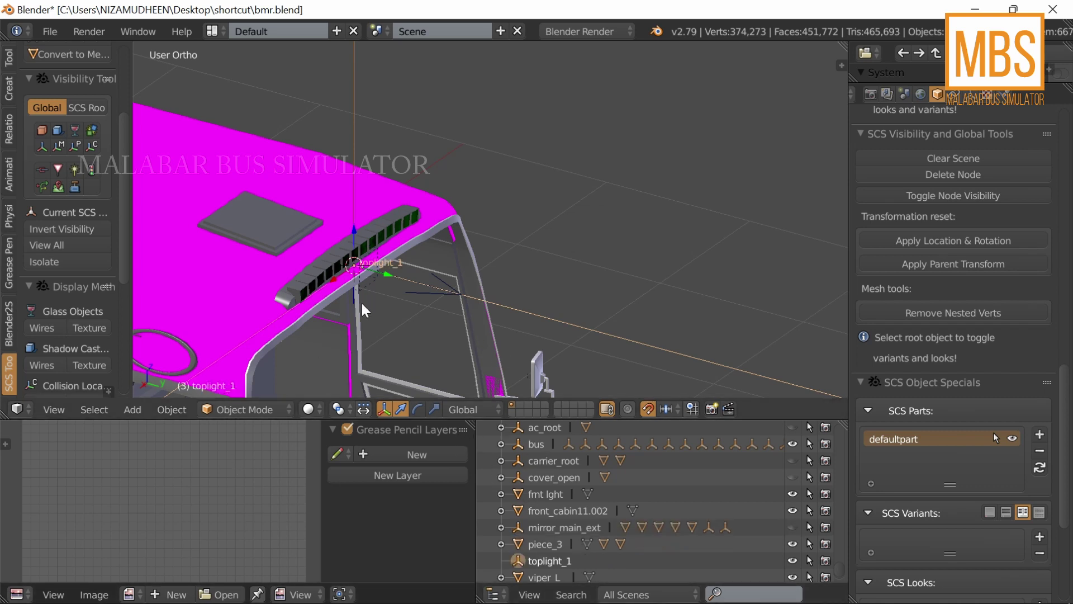
# - Parent the roof light bar mesh under the toplight_1 root
pyautogui.click(316, 266)
pyautogui.keyDown('ctrl'); pyautogui.click(537, 561); pyautogui.keyUp('ctrl')
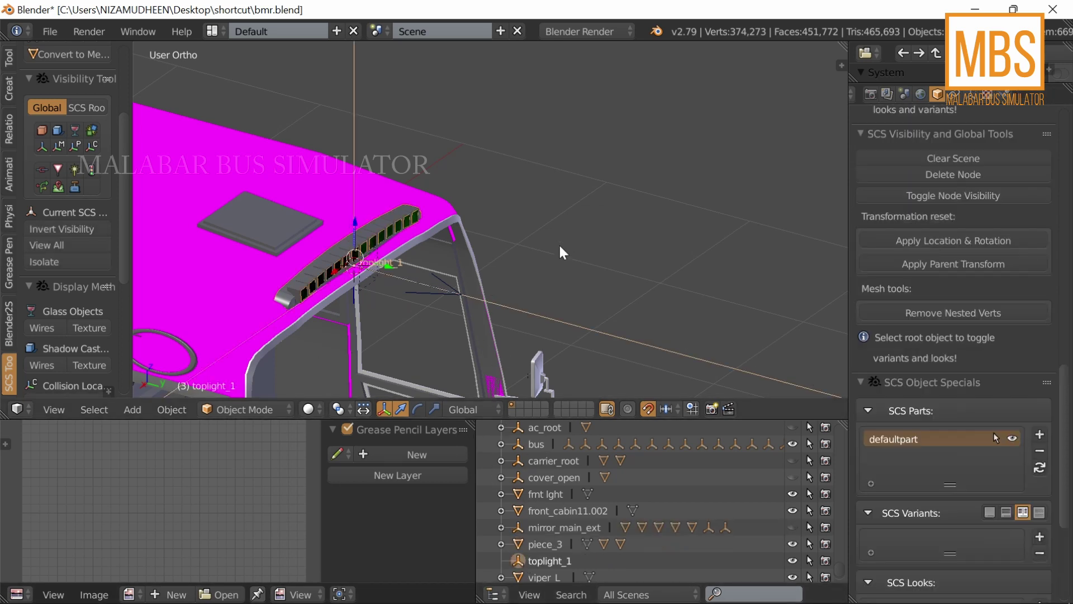
pyautogui.hotkey('ctrl', 'p')
pyautogui.click(501, 166)
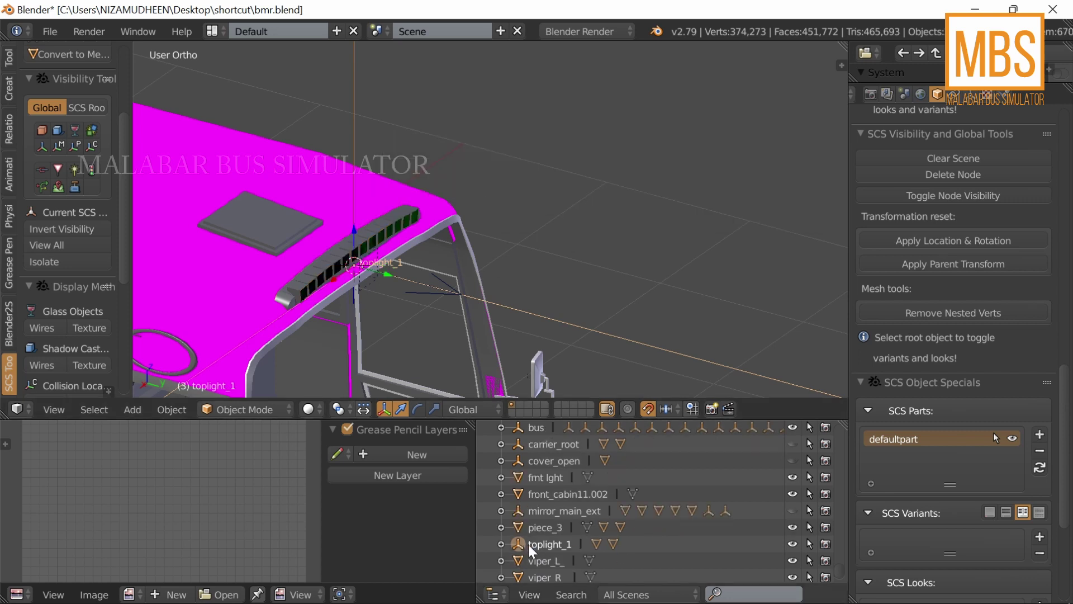
# - Add a variant and look to toplight_1 and parent the Cube.025 light bar to it
pyautogui.scroll(-5, 951, 335)
pyautogui.click(1040, 360)
pyautogui.click(1041, 513)
pyautogui.click(397, 216)
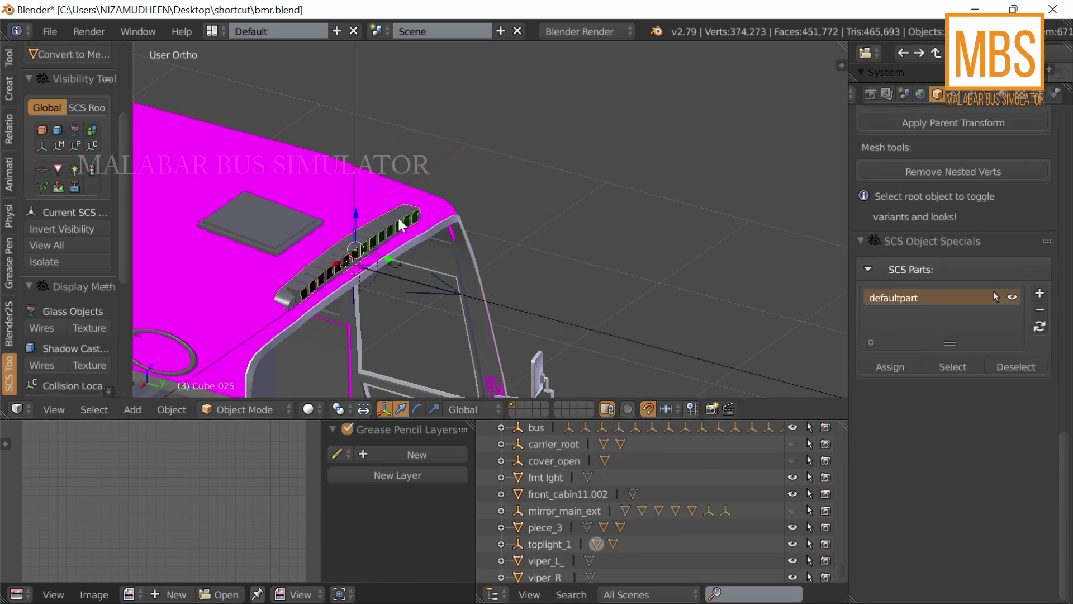
pyautogui.click(355, 259)
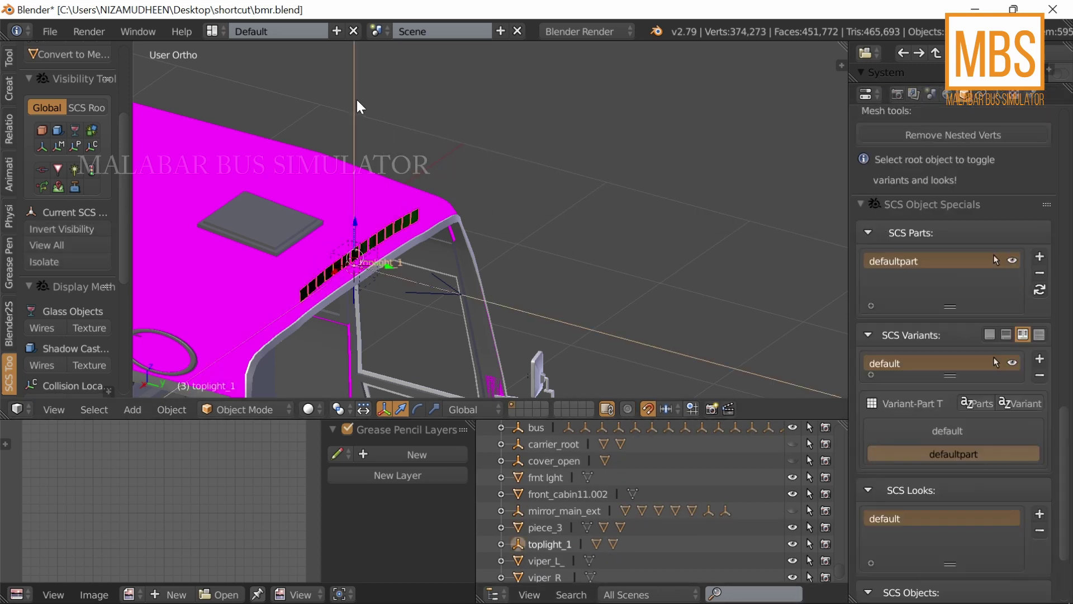
pyautogui.hotkey('ctrl', 'p')
pyautogui.click(360, 99)
# - Unhide the Cube.034 mesh under toplight_1 and move it
pyautogui.click(502, 544)
pyautogui.scroll(-1, 687, 570)
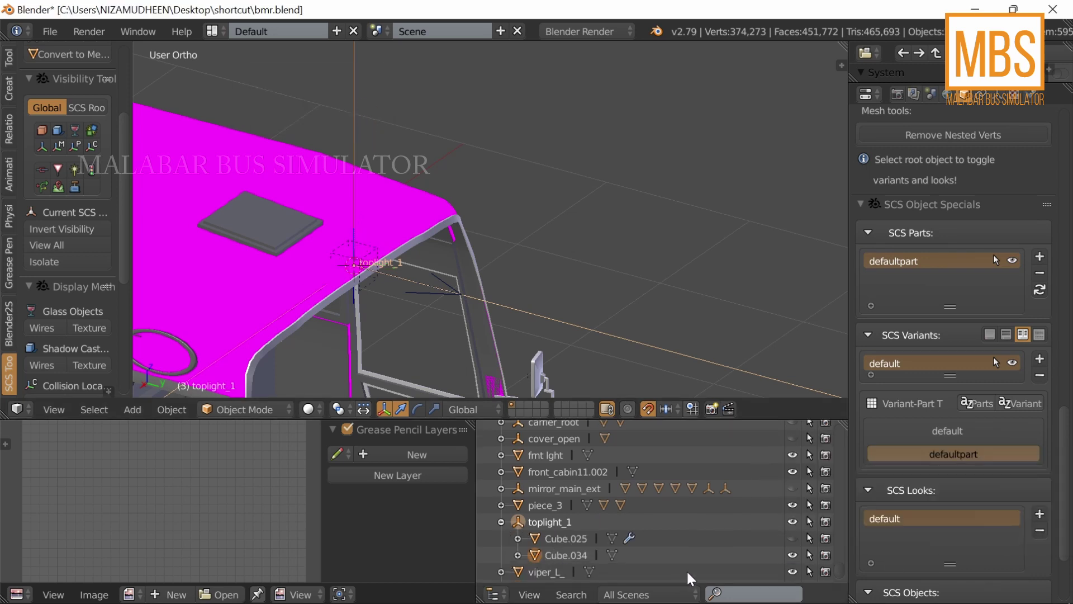
pyautogui.click(793, 556)
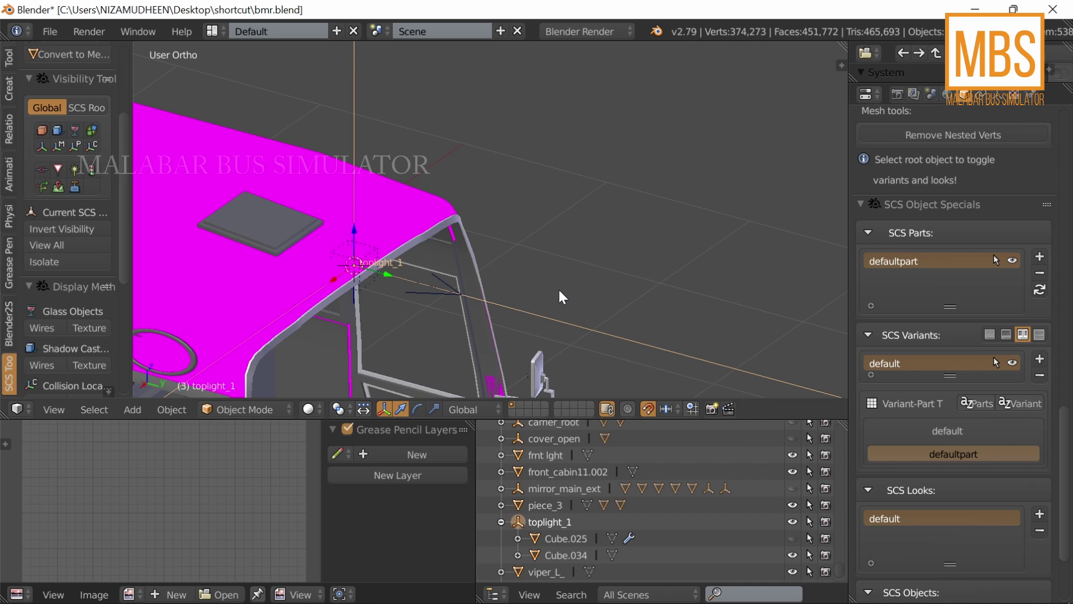
pyautogui.scroll(-5, 540, 279)
pyautogui.scroll(3, 539, 275)
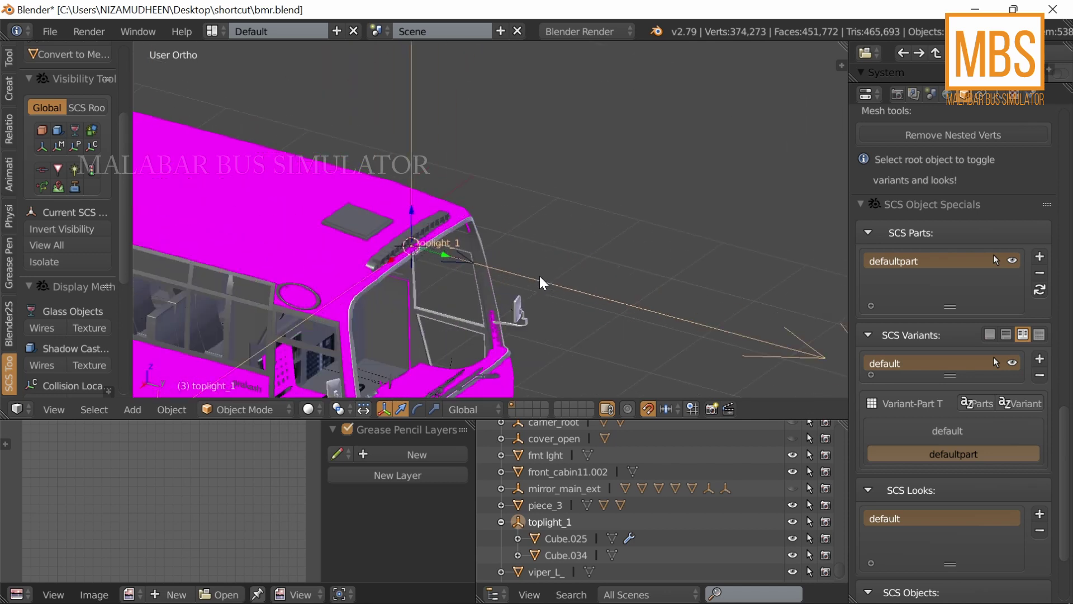
pyautogui.scroll(3, 495, 270)
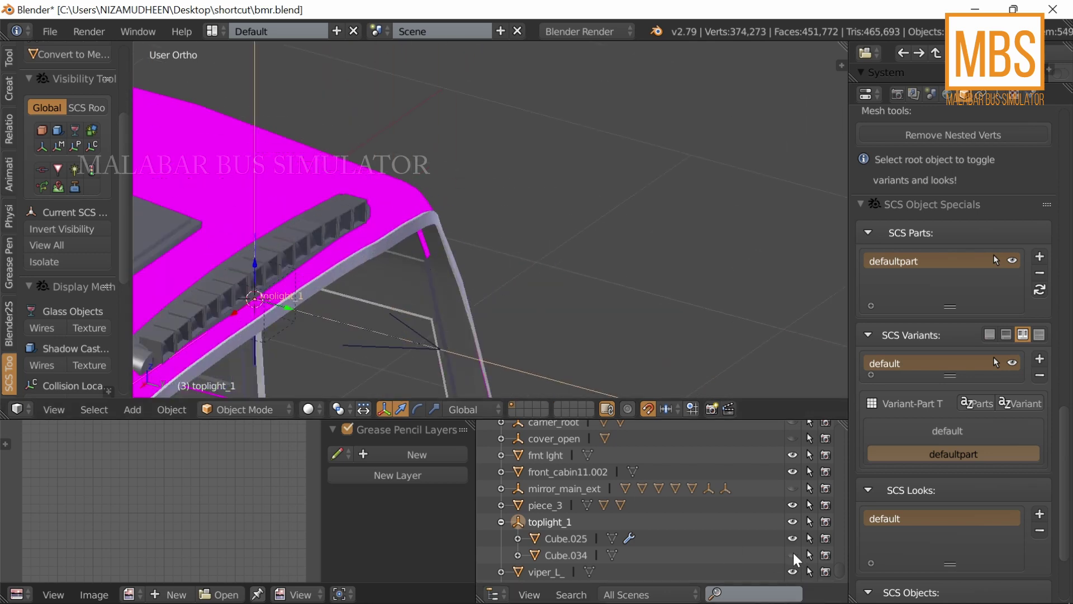
pyautogui.click(564, 555)
pyautogui.press('g')
pyautogui.scroll(3, 171, 205)
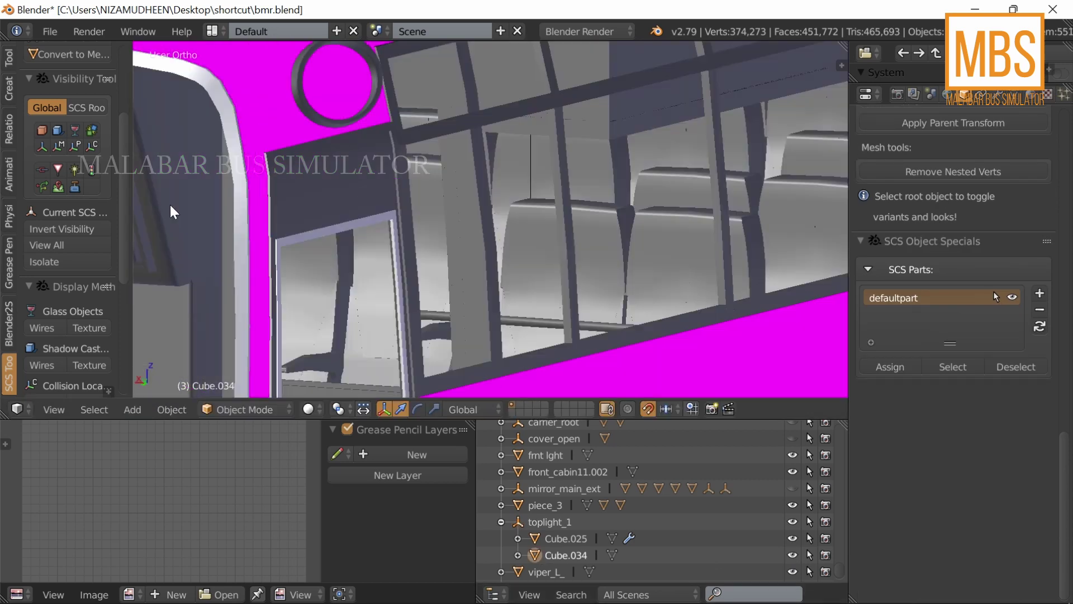
pyautogui.click(338, 225)
pyautogui.scroll(-5, 363, 279)
pyautogui.scroll(2, 418, 356)
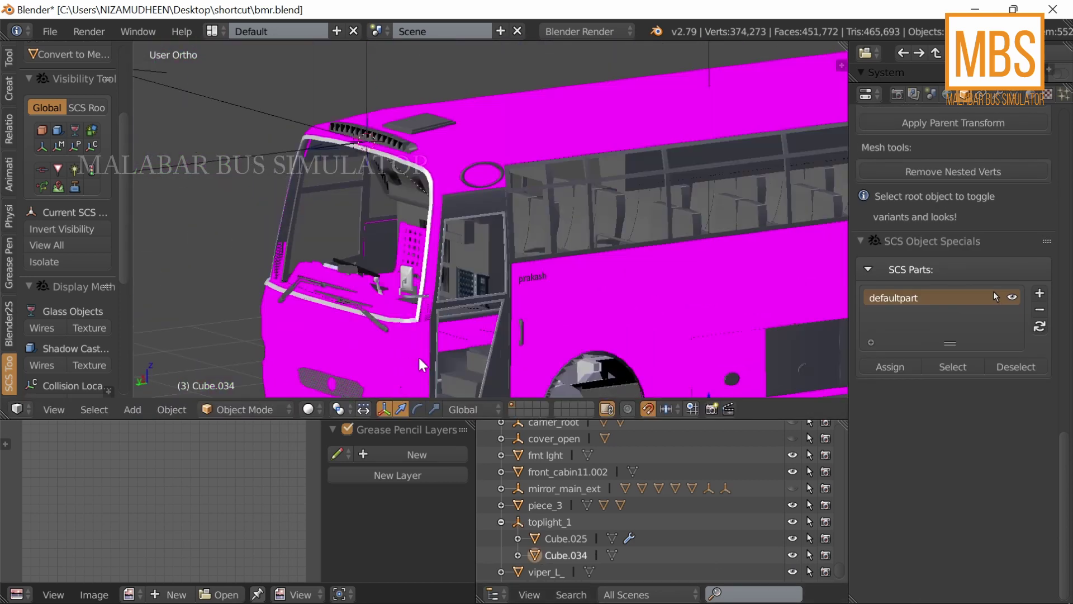
pyautogui.scroll(2, 418, 355)
# - Clear Cube.034's parent, snap it to the front roof edge, and reparent it to toplight_1
pyautogui.hotkey('alt', 'p')
pyautogui.click(577, 153)
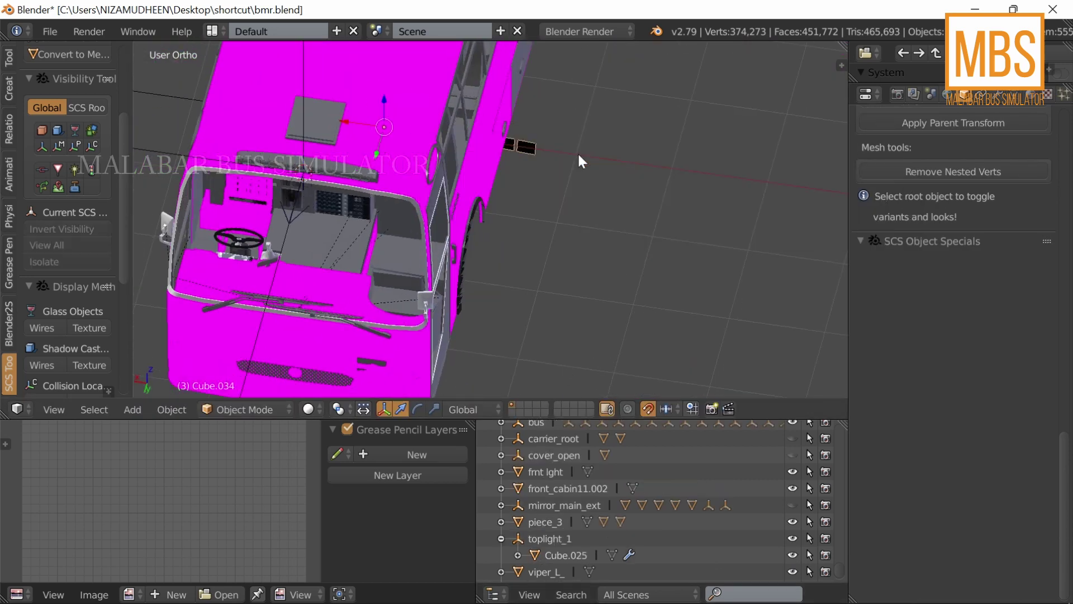
pyautogui.moveTo(578, 152); pyautogui.dragTo(608, 123, button='middle')
pyautogui.scroll(2, 675, 295)
pyautogui.hotkey('shift', 's')
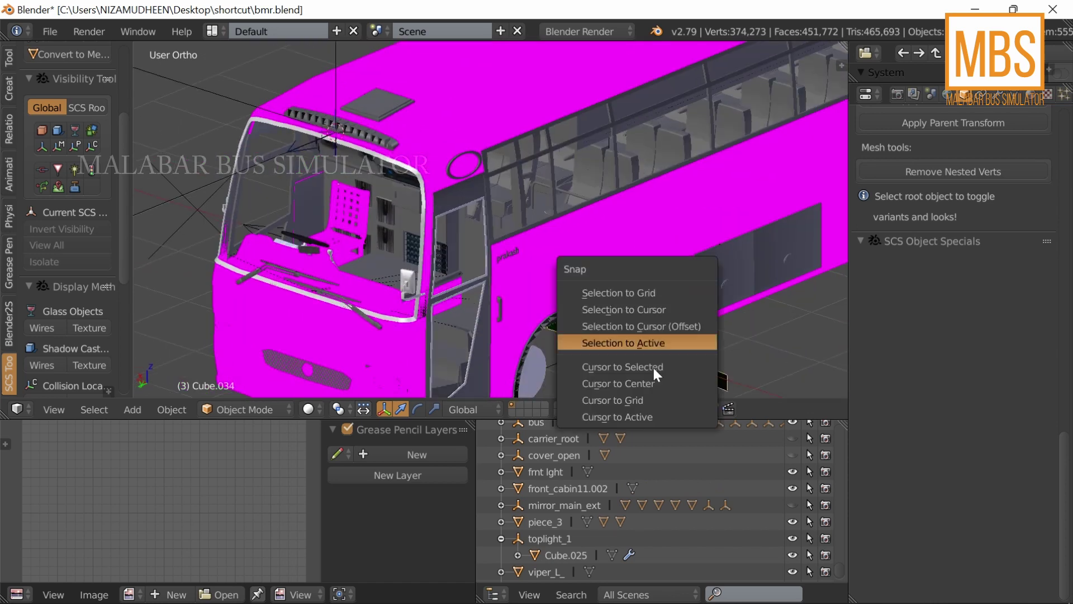
pyautogui.click(637, 307)
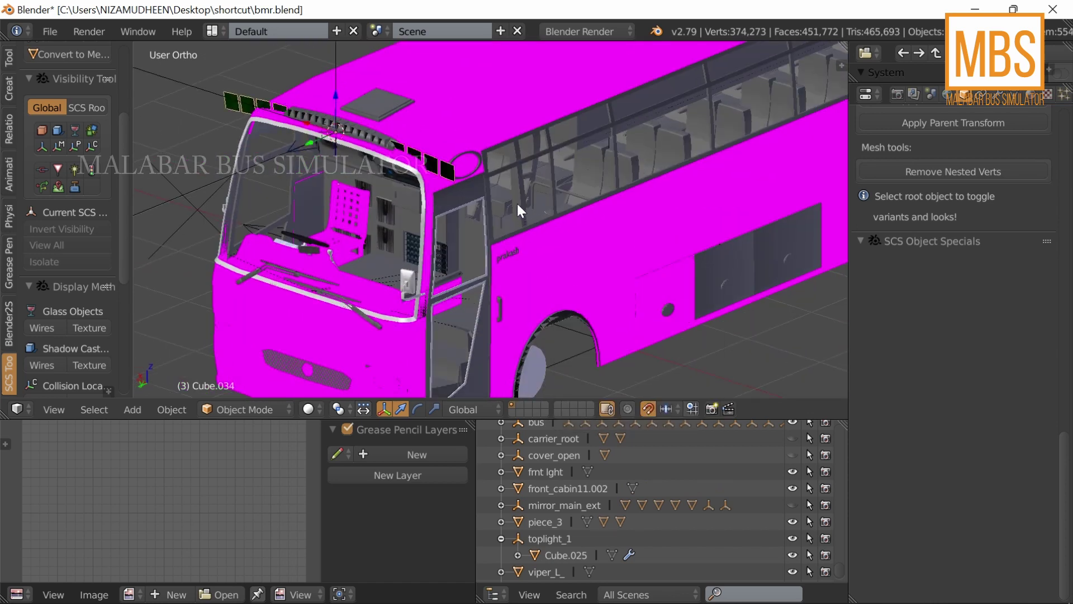
pyautogui.keyDown('shift'); pyautogui.rightClick(444, 174); pyautogui.keyUp('shift')
pyautogui.hotkey('ctrl', 'p')
pyautogui.click(447, 167)
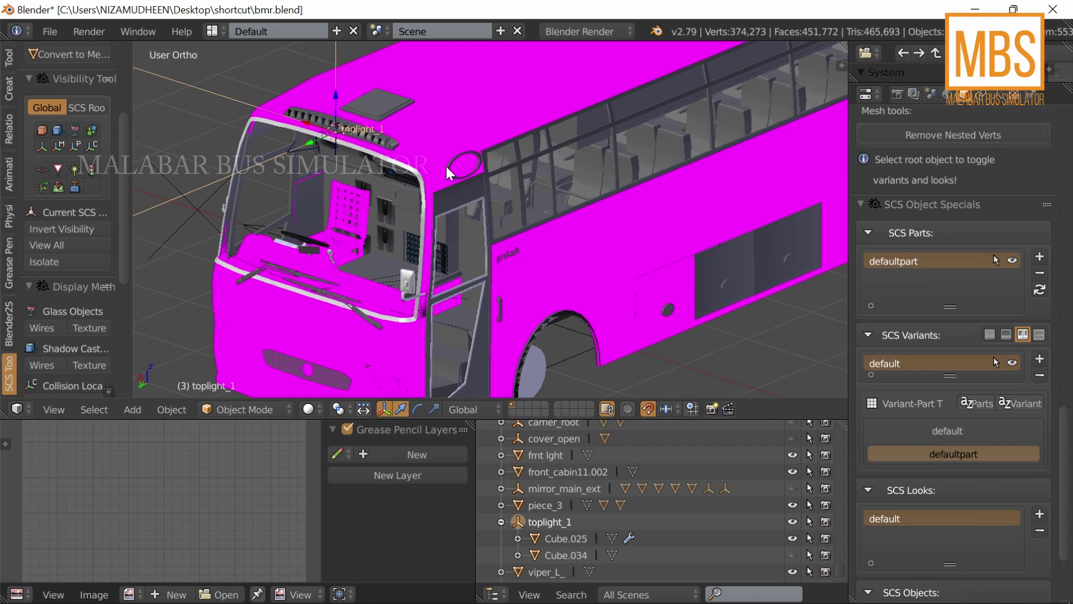
pyautogui.scroll(-3, 446, 165)
pyautogui.moveTo(497, 175); pyautogui.dragTo(457, 157, button='middle')
# - Close the Blender splash, maximize the window, and open the bmr.blend project
pyautogui.scroll(2, 465, 239)
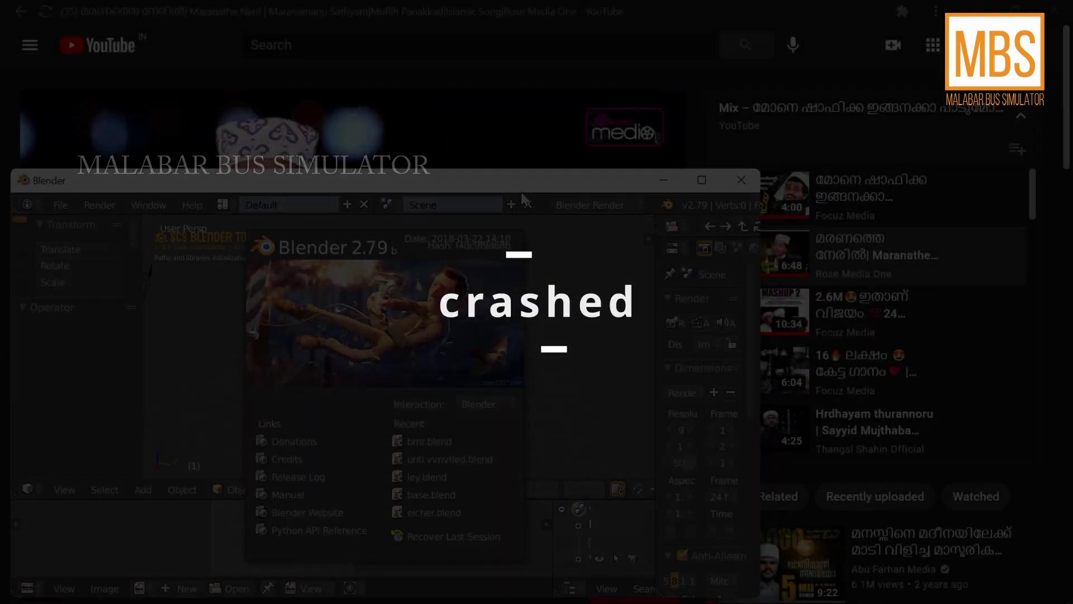
pyautogui.click(522, 199)
pyautogui.click(702, 180)
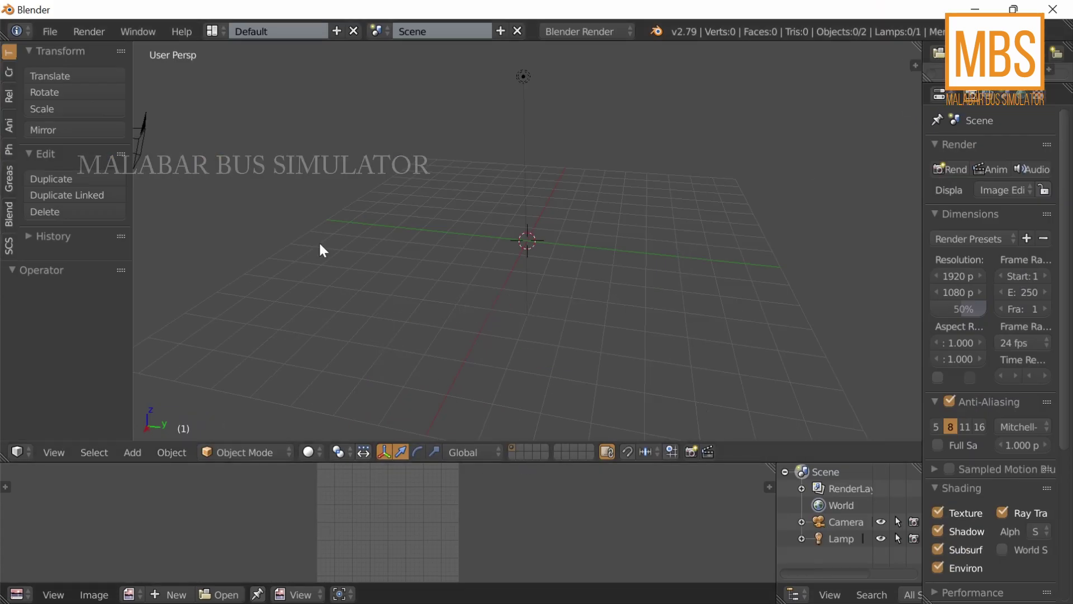
pyautogui.click(49, 31)
pyautogui.click(90, 67)
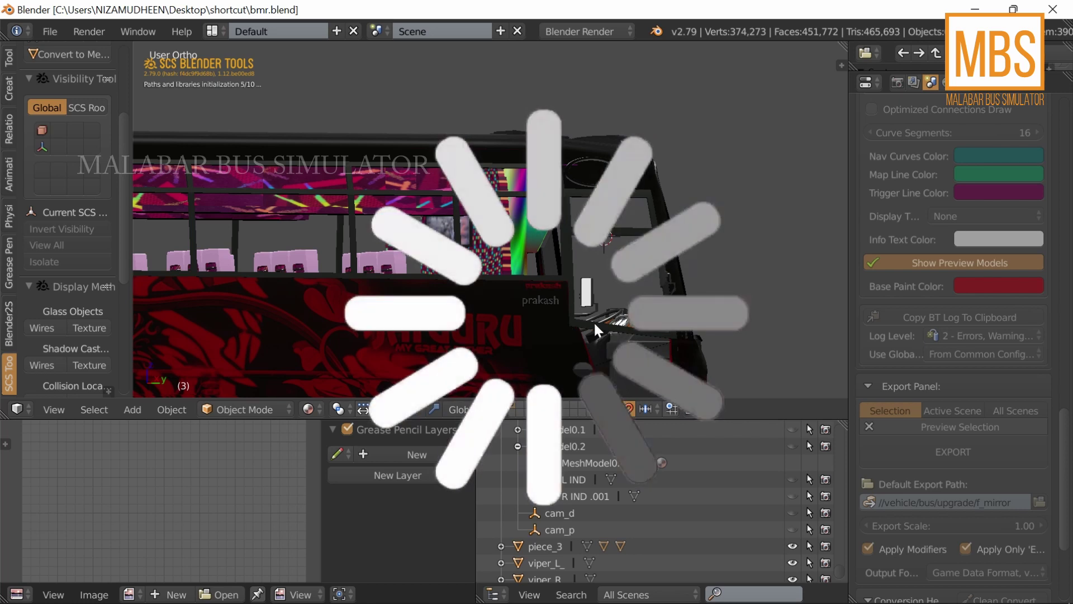
# - Switch the viewport to Solid shading and view the bus in Back Ortho
pyautogui.scroll(-2, 590, 250)
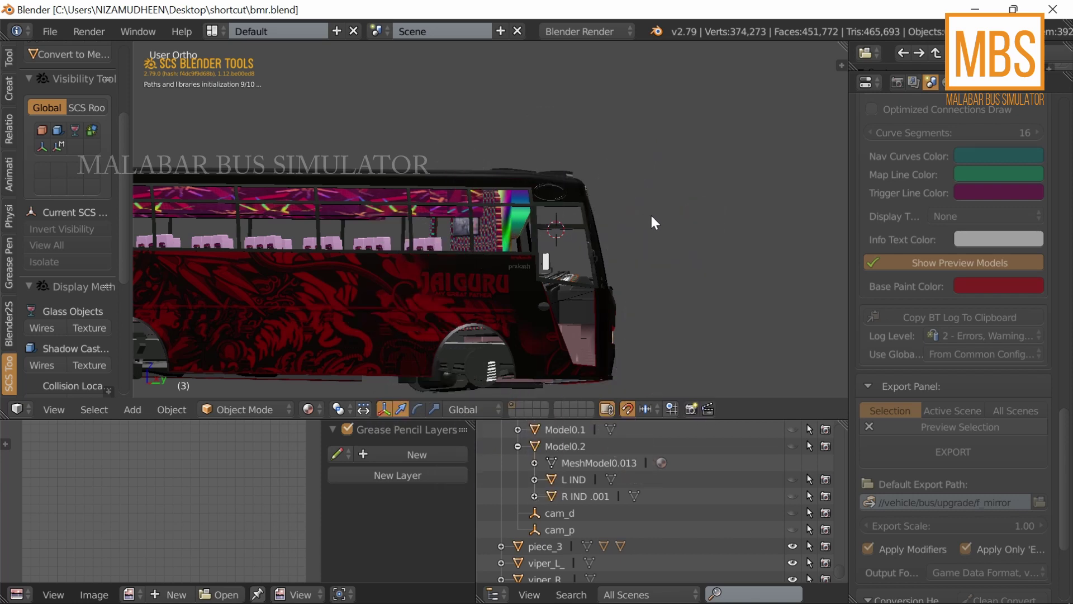
pyautogui.scroll(5, 625, 395)
pyautogui.moveTo(562, 306); pyautogui.dragTo(394, 325, button='middle')
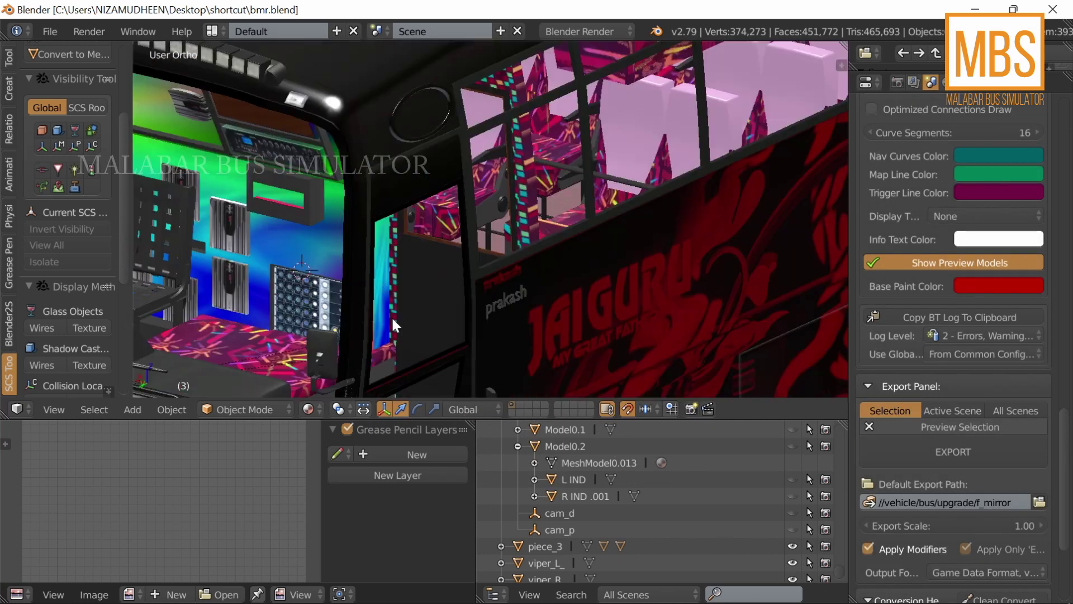
pyautogui.press('Home')
pyautogui.scroll(5, 414, 294)
pyautogui.click(308, 410)
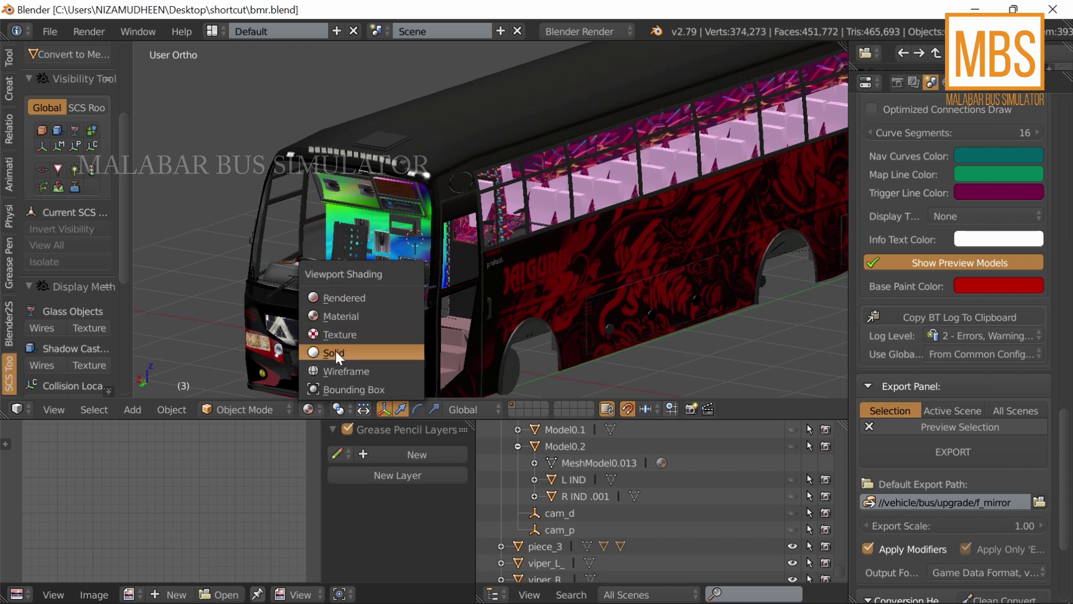
pyautogui.click(336, 352)
pyautogui.moveTo(420, 253); pyautogui.dragTo(393, 189, button='middle')
pyautogui.press('ctrl+KP_1')
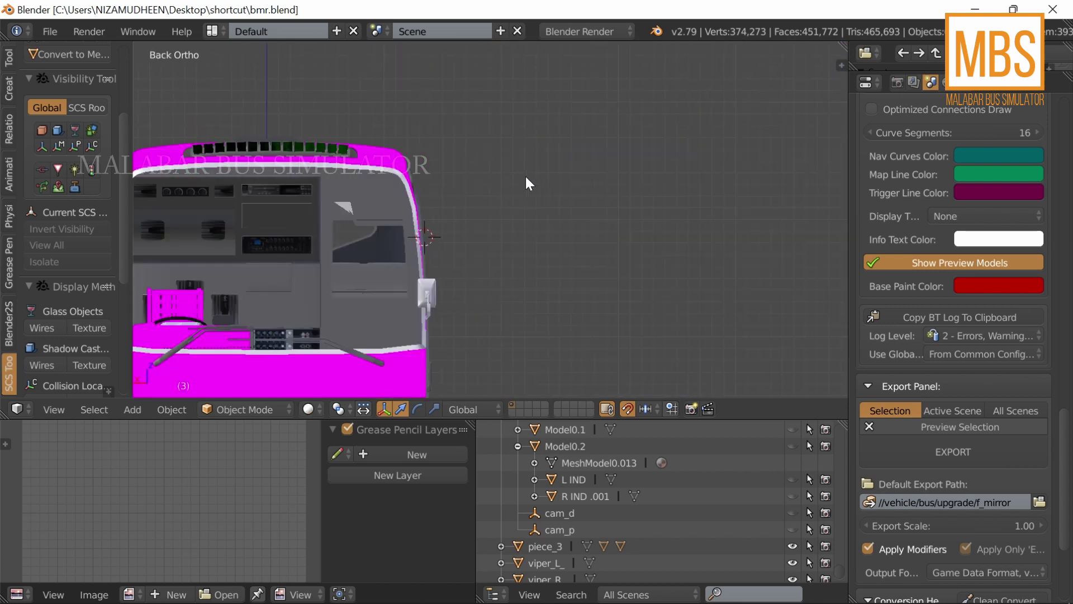
# - Add an SCS model locator named toplight_base and select the bus
pyautogui.hotkey('shift', 'a')
pyautogui.click(369, 193)
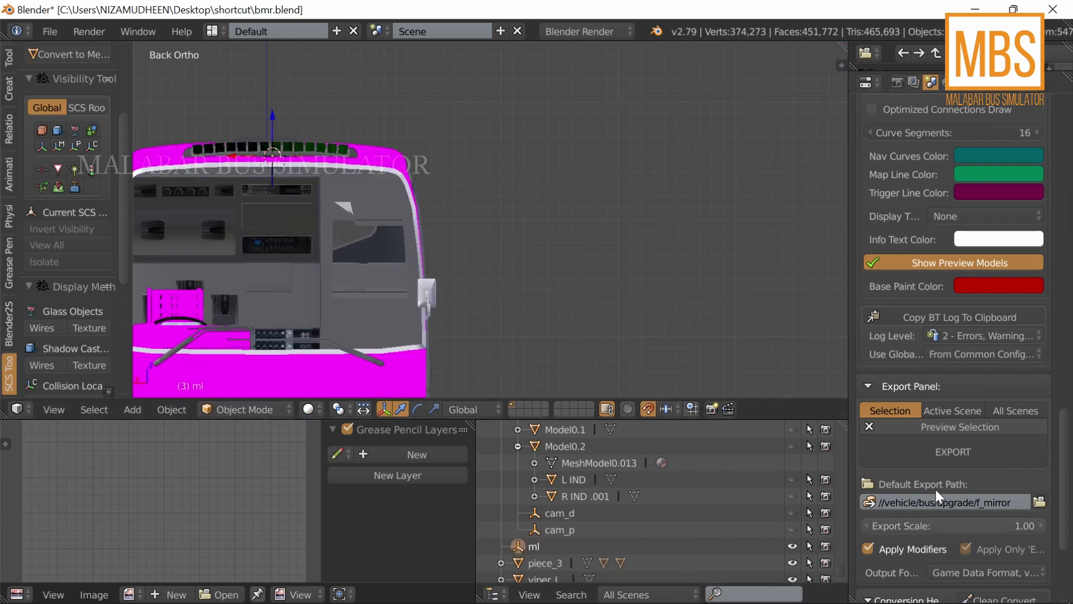
pyautogui.scroll(-10, 931, 546)
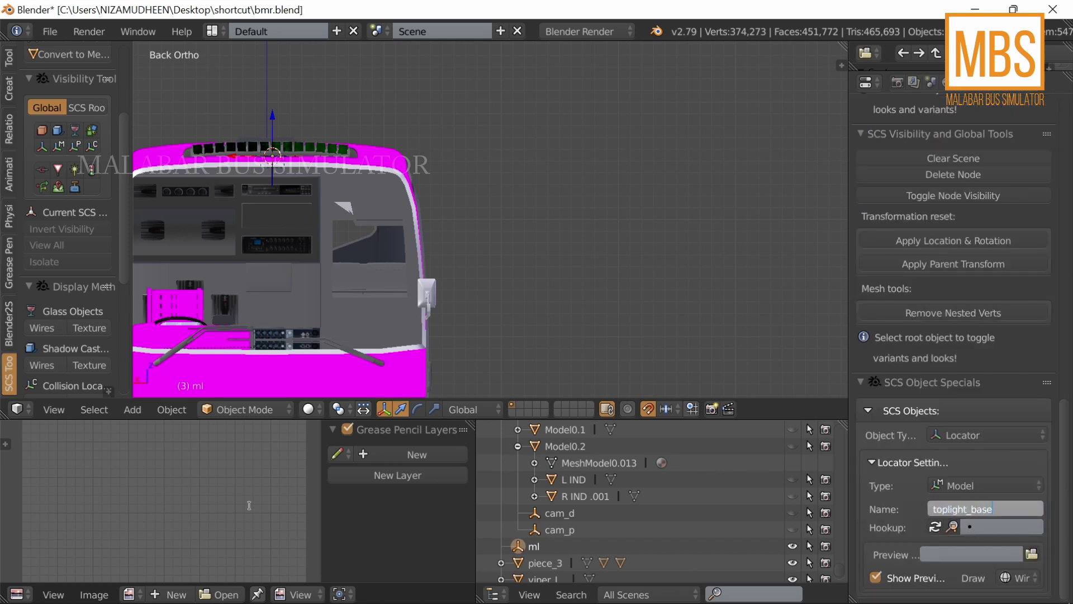
pyautogui.press('Return')
pyautogui.scroll(3, 581, 477)
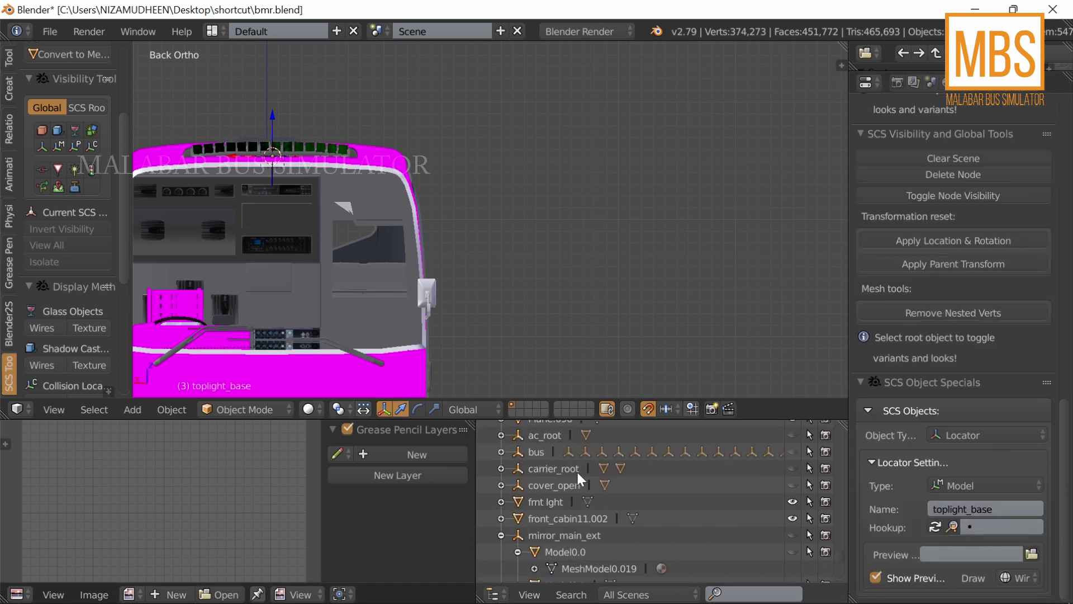
pyautogui.click(521, 457)
pyautogui.scroll(-3, 559, 492)
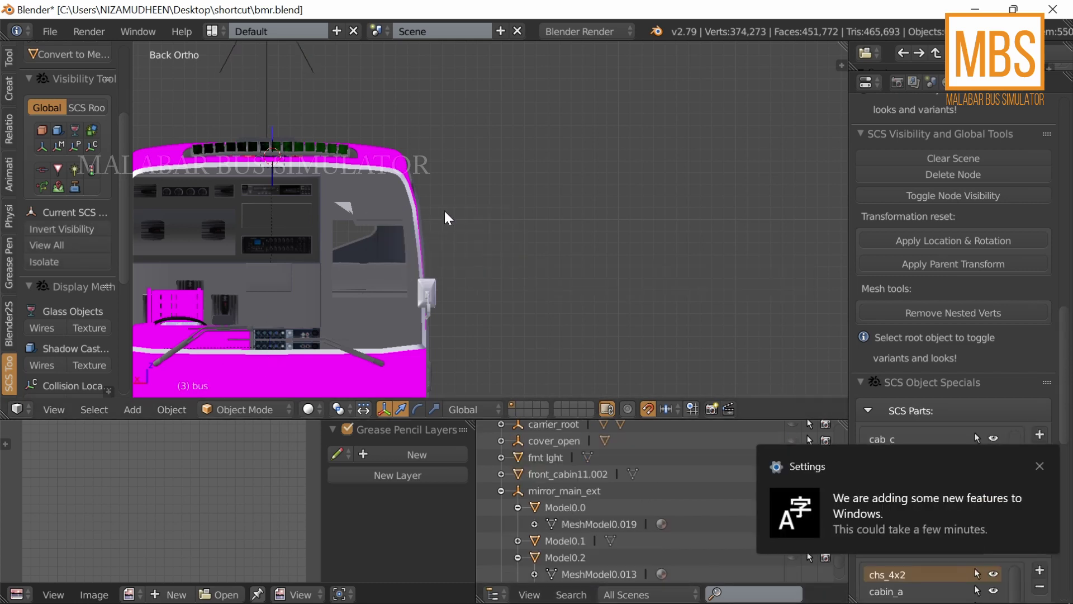
# - Add a new SCS root object and rename it toplight
pyautogui.hotkey('shift', 'a')
pyautogui.click(447, 139)
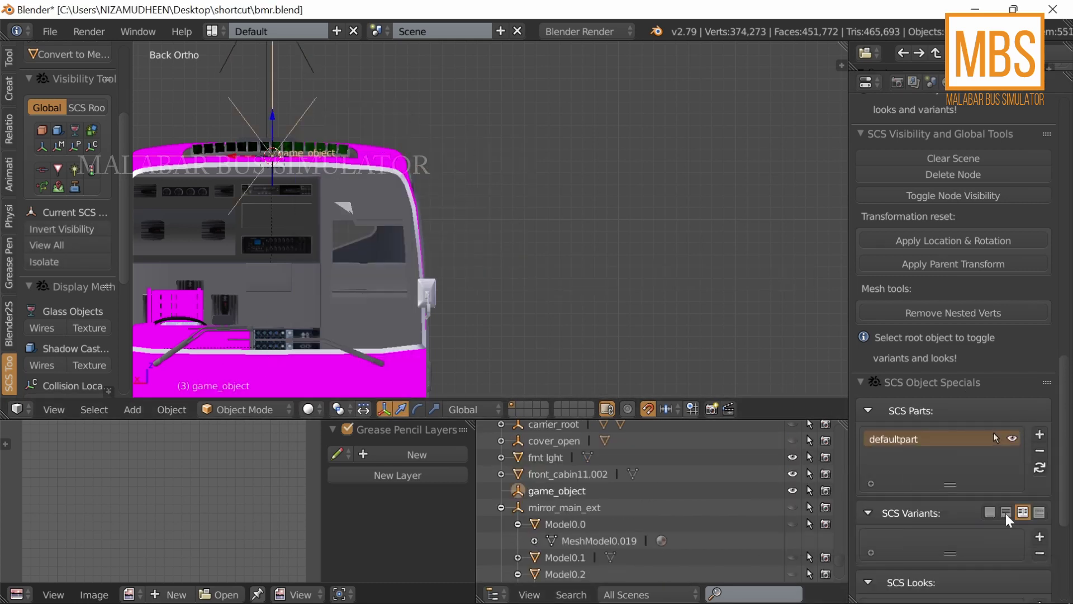
pyautogui.scroll(-5, 1008, 519)
pyautogui.scroll(-5, 1008, 520)
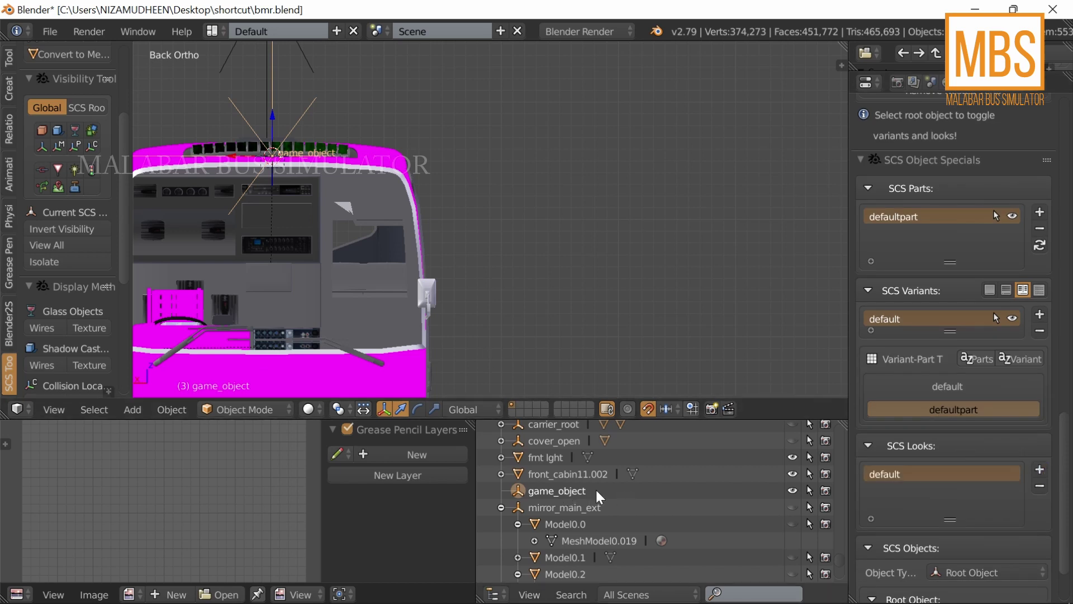
pyautogui.doubleClick(559, 490)
pyautogui.write('toplight')
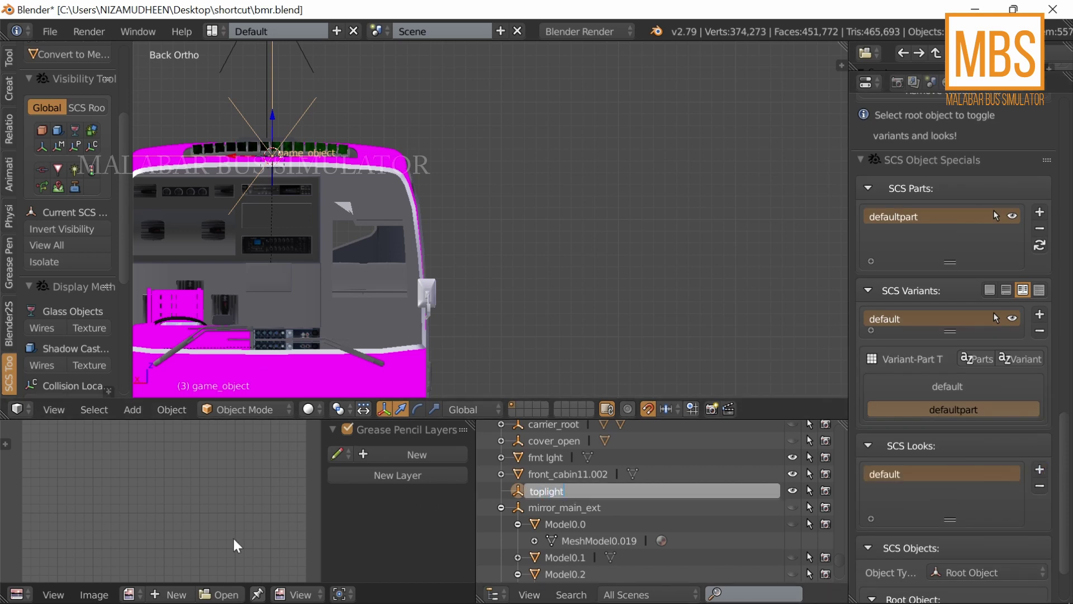
pyautogui.press('Return')
pyautogui.scroll(5, 594, 473)
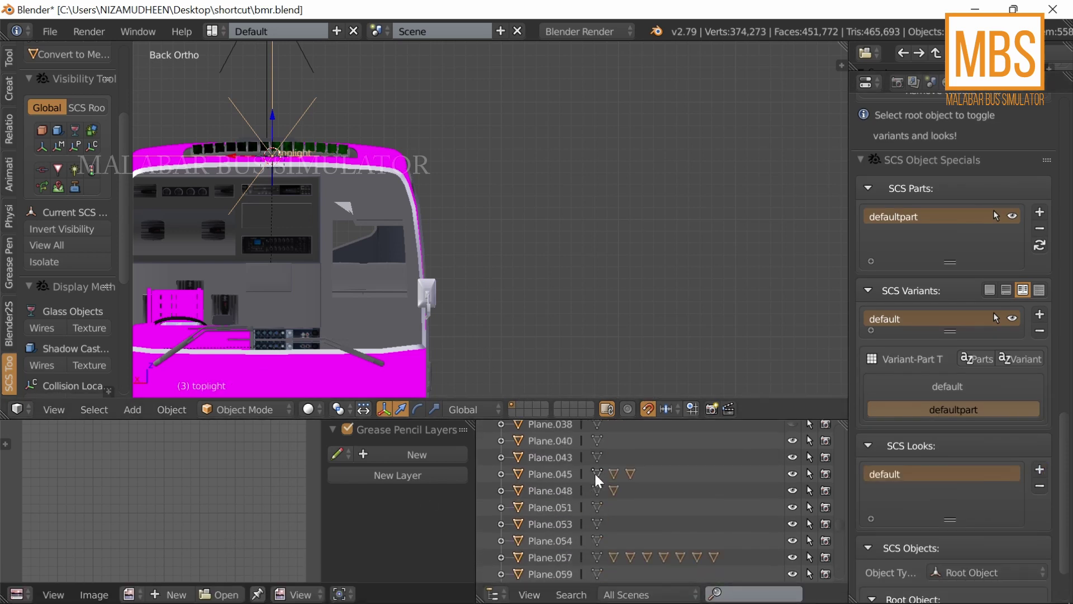
pyautogui.scroll(-5, 596, 475)
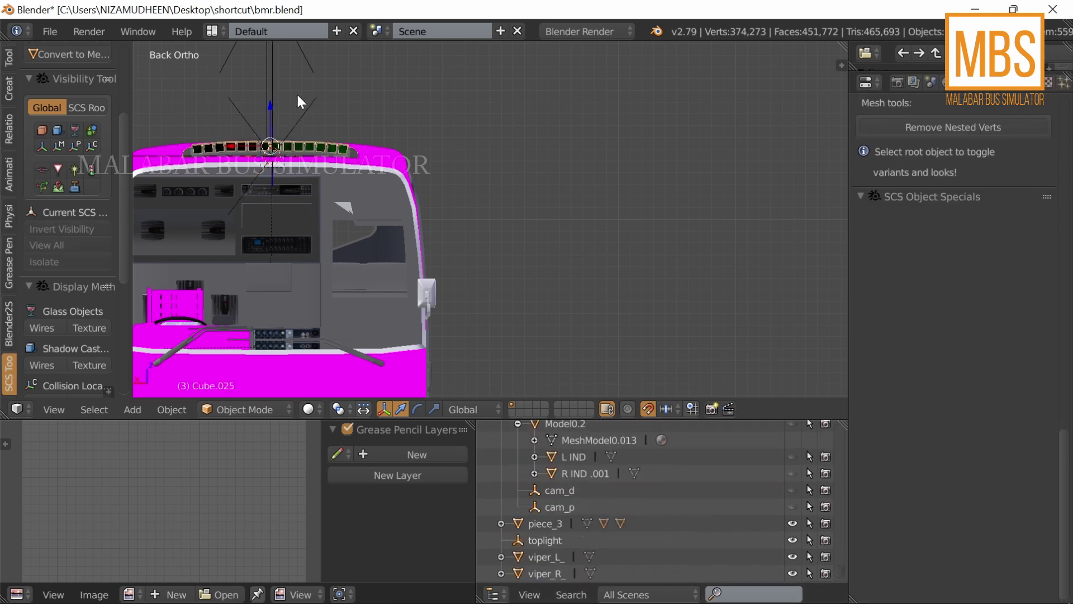
# - Parent the current selection to the picked object with Ctrl+P > Object
pyautogui.scroll(-4, 296, 81)
pyautogui.scroll(5, 561, 426)
pyautogui.keyDown('ctrl'); pyautogui.click(807, 450); pyautogui.keyUp('ctrl')
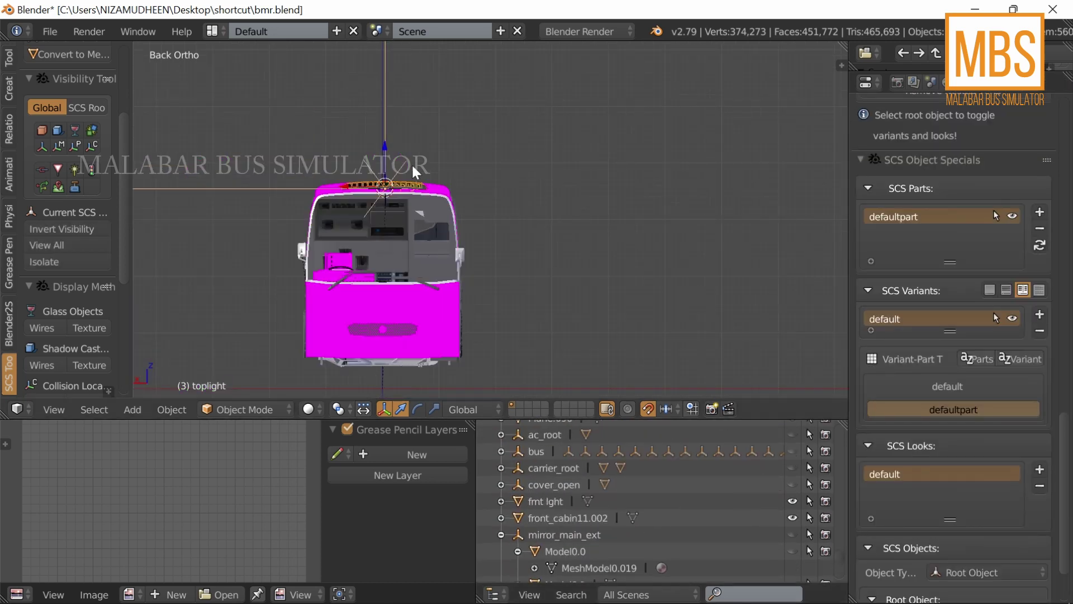
pyautogui.hotkey('ctrl', 'p')
pyautogui.click(417, 167)
pyautogui.scroll(2, 427, 201)
# - Parent the roof top-light mesh to toplight, then undo it when the lights shift
pyautogui.rightClick(394, 168)
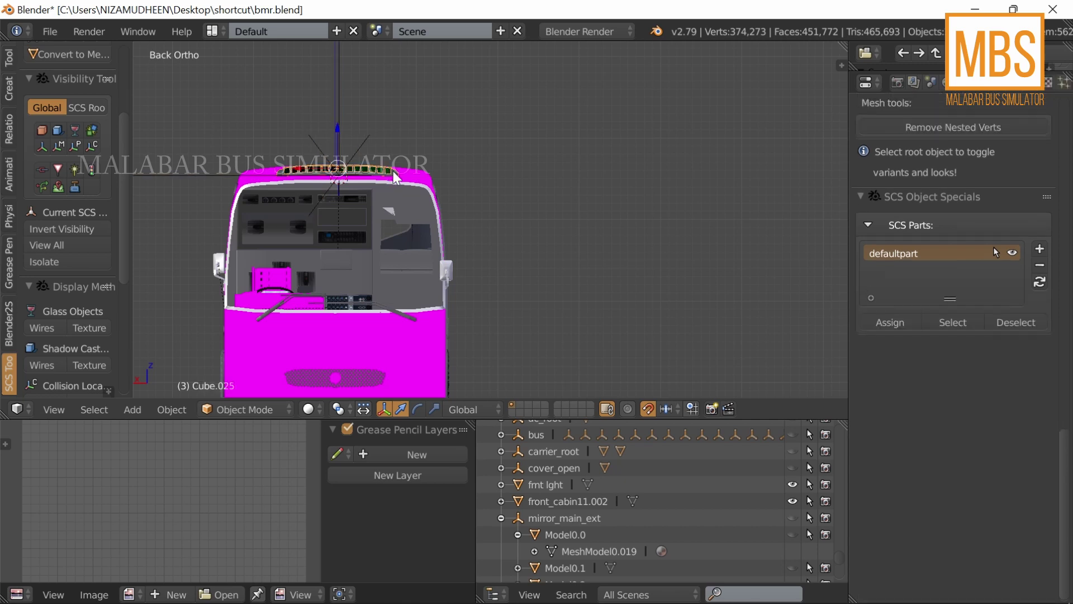
pyautogui.scroll(6, 961, 179)
pyautogui.scroll(4, 956, 252)
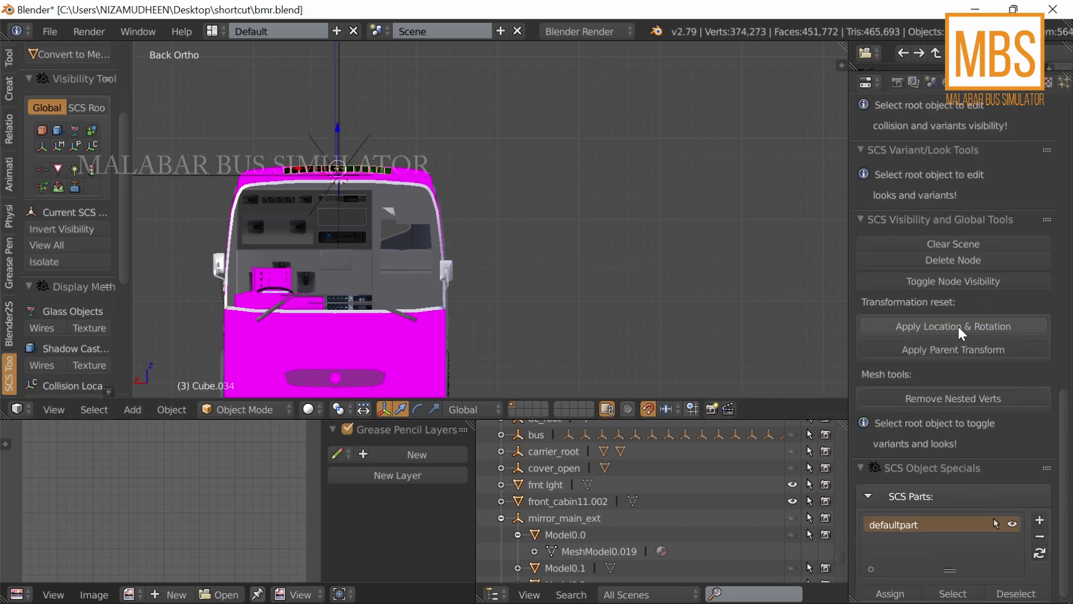
pyautogui.scroll(-4, 532, 556)
pyautogui.rightClick(349, 82)
pyautogui.hotkey('ctrl', 'p')
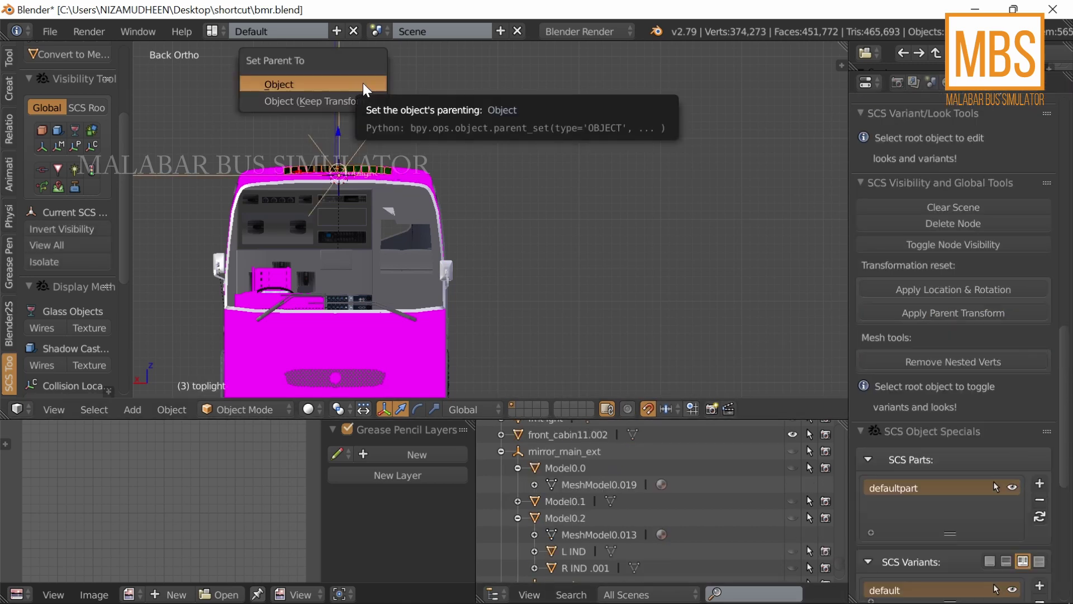
pyautogui.click(358, 84)
pyautogui.scroll(-5, 359, 83)
pyautogui.hotkey('ctrl', 'z')
pyautogui.scroll(3, 442, 212)
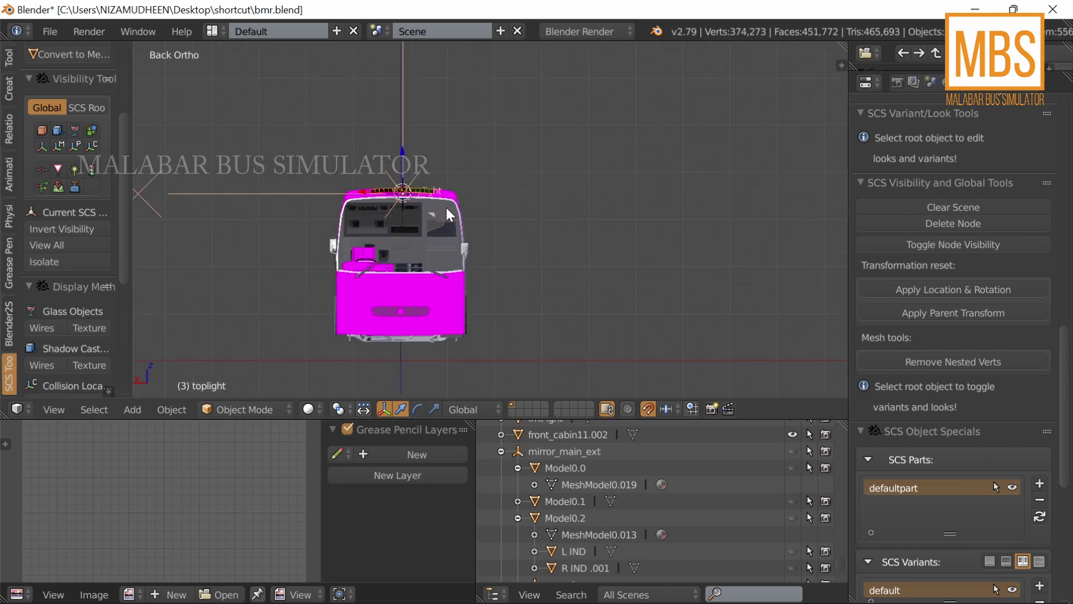
pyautogui.scroll(2, 446, 207)
# - Apply the top-light mesh's transforms to deltas and parent it to toplight again
pyautogui.hotkey('ctrl', 'a')
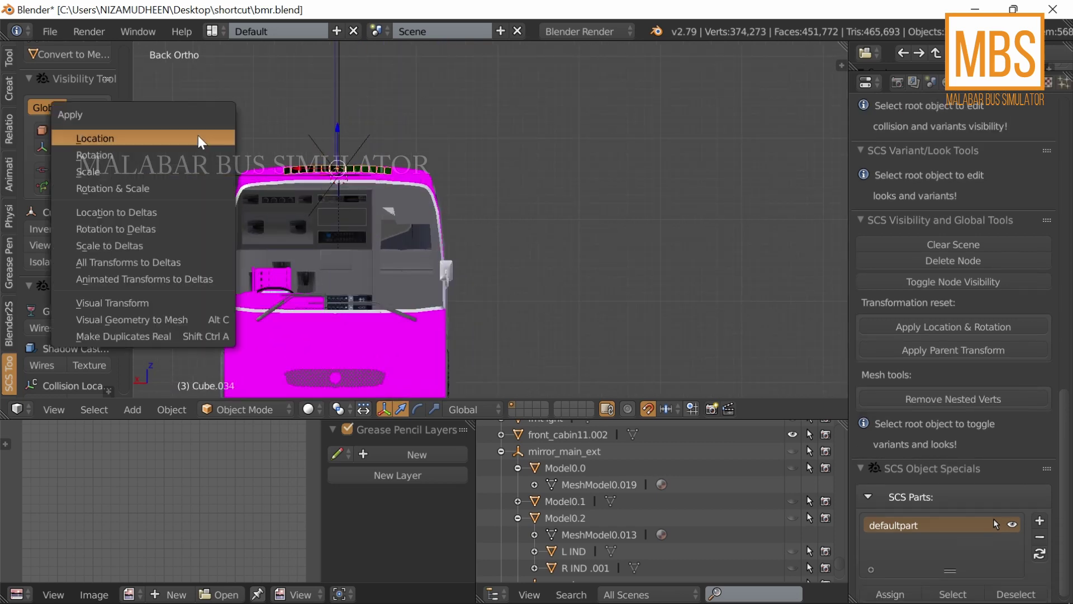
pyautogui.click(148, 188)
pyautogui.hotkey('ctrl', 'a')
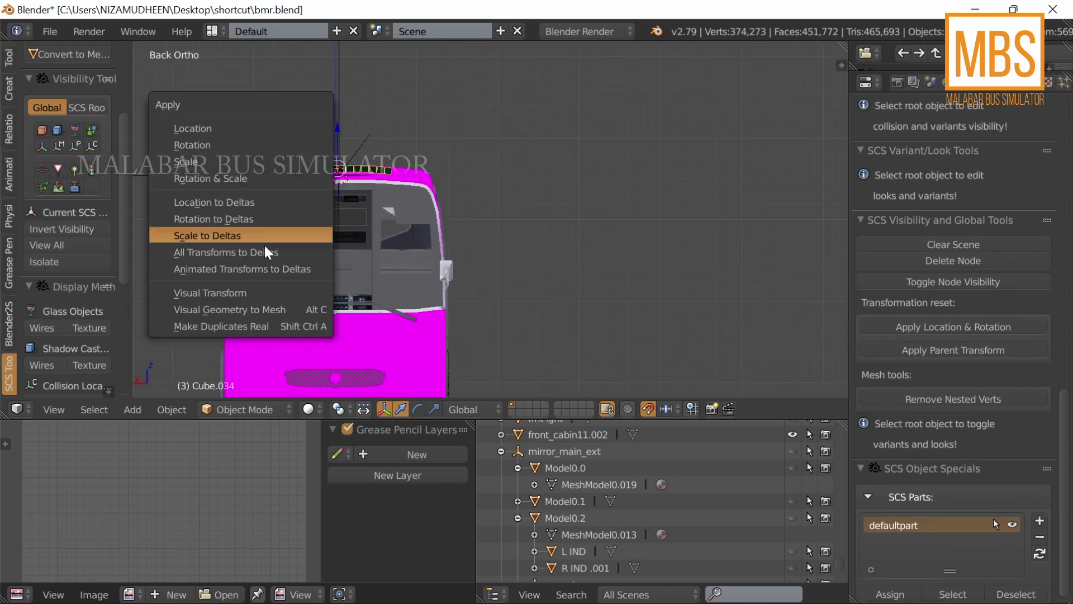
pyautogui.click(263, 252)
pyautogui.rightClick(334, 76)
pyautogui.hotkey('ctrl', 'p')
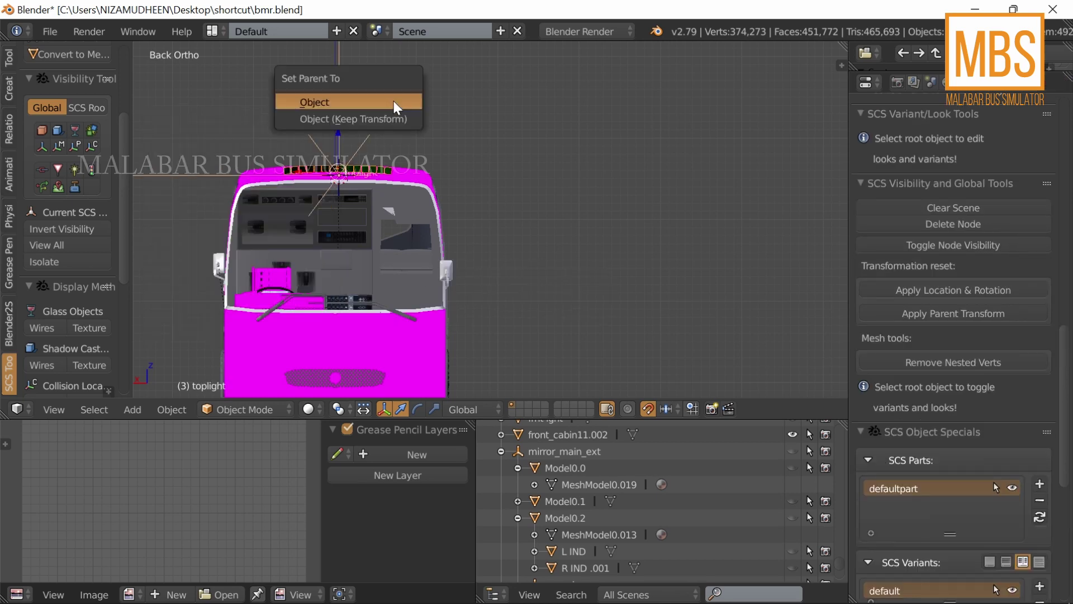
pyautogui.click(394, 101)
pyautogui.scroll(-3, 374, 119)
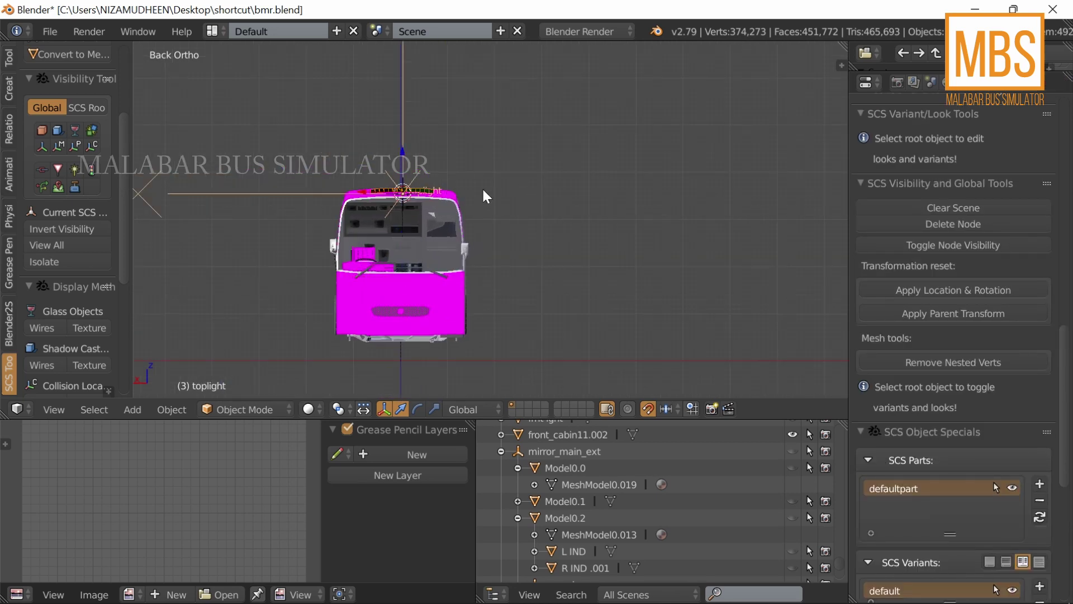
pyautogui.rightClick(433, 193)
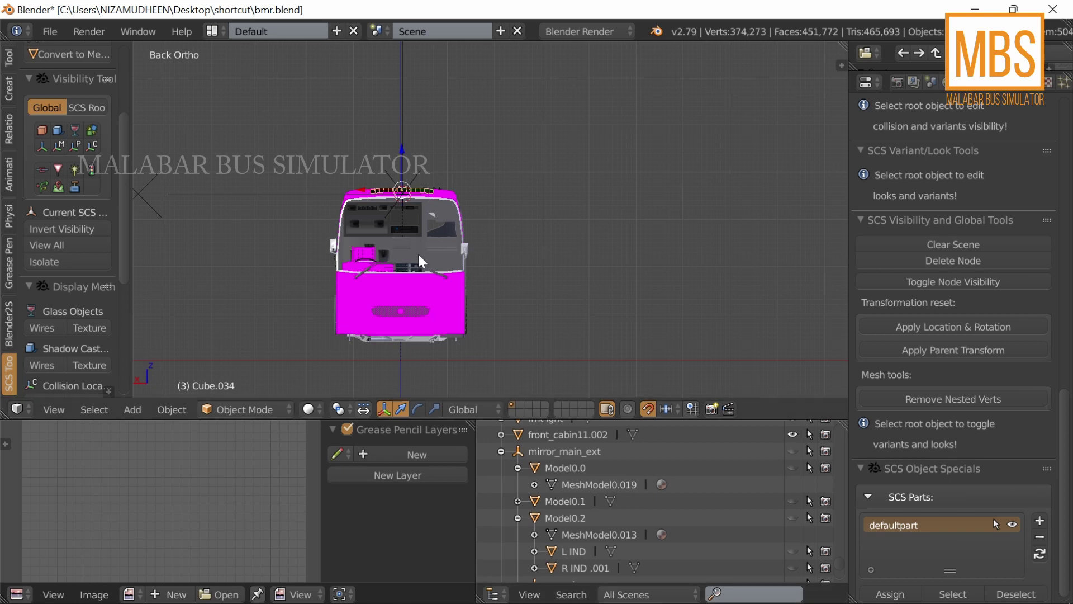
pyautogui.hotkey('ctrl', 'z')
# - Make the top-light mesh Cube.034 a child of toplight
pyautogui.scroll(-3, 551, 542)
pyautogui.click(500, 539)
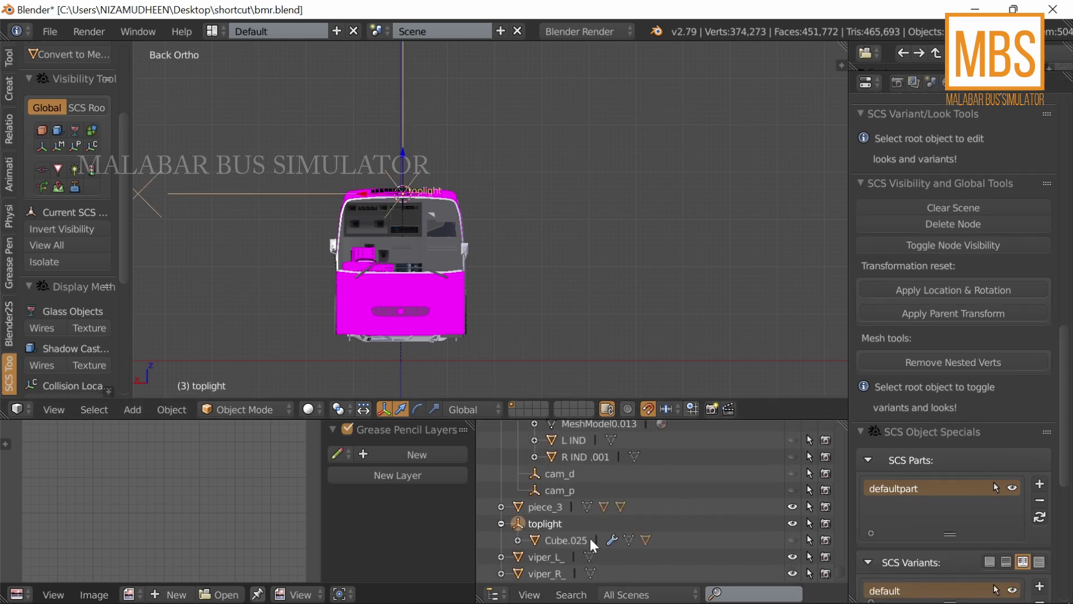
pyautogui.rightClick(378, 188)
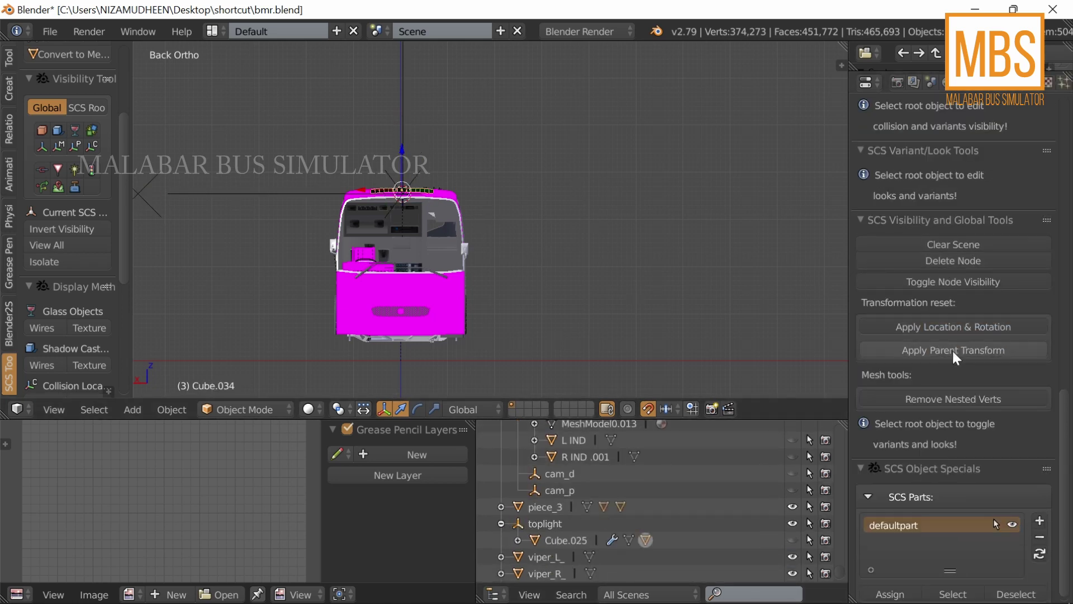
pyautogui.keyDown('shift'); pyautogui.rightClick(411, 86); pyautogui.keyUp('shift')
pyautogui.hotkey('ctrl', 'p')
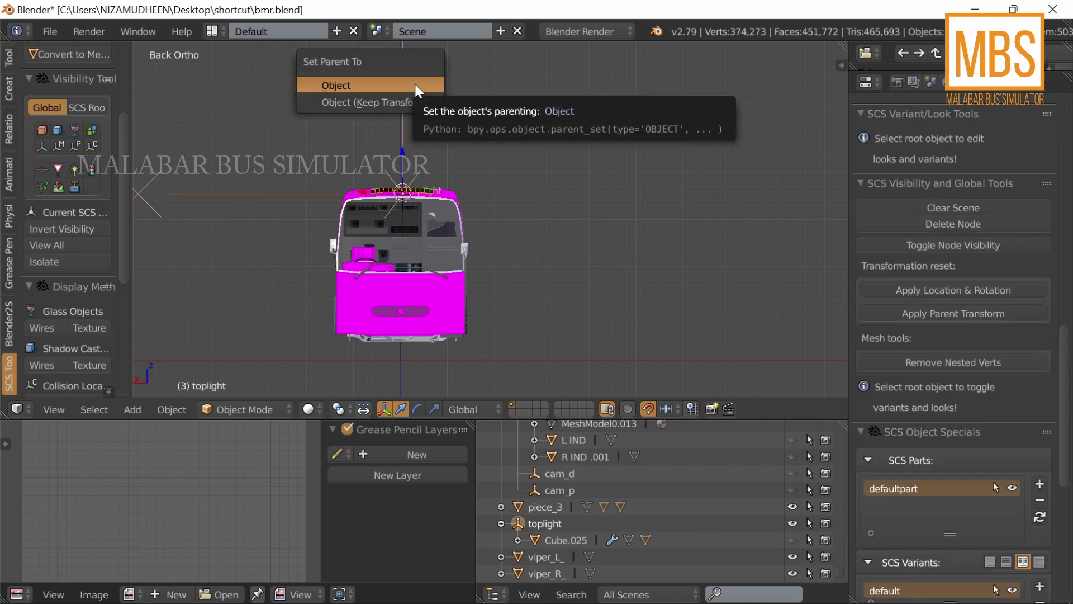
pyautogui.click(413, 85)
# - Expand and select Plane.034 in the Outliner to check the hierarchy
pyautogui.scroll(2, 428, 98)
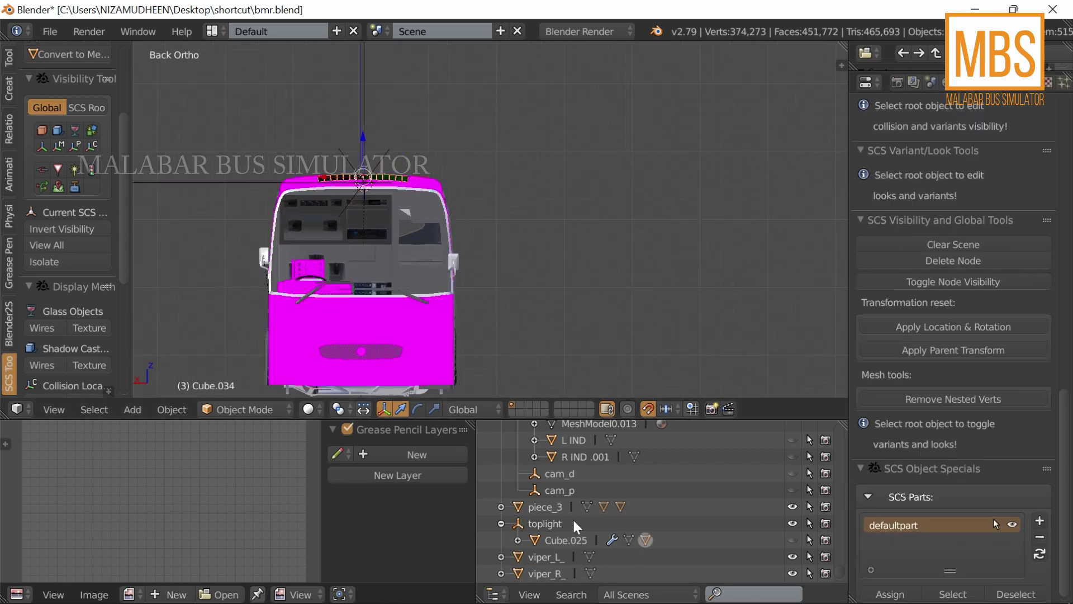
pyautogui.scroll(5, 544, 470)
pyautogui.scroll(5, 544, 470)
pyautogui.scroll(-5, 538, 469)
pyautogui.scroll(-5, 559, 476)
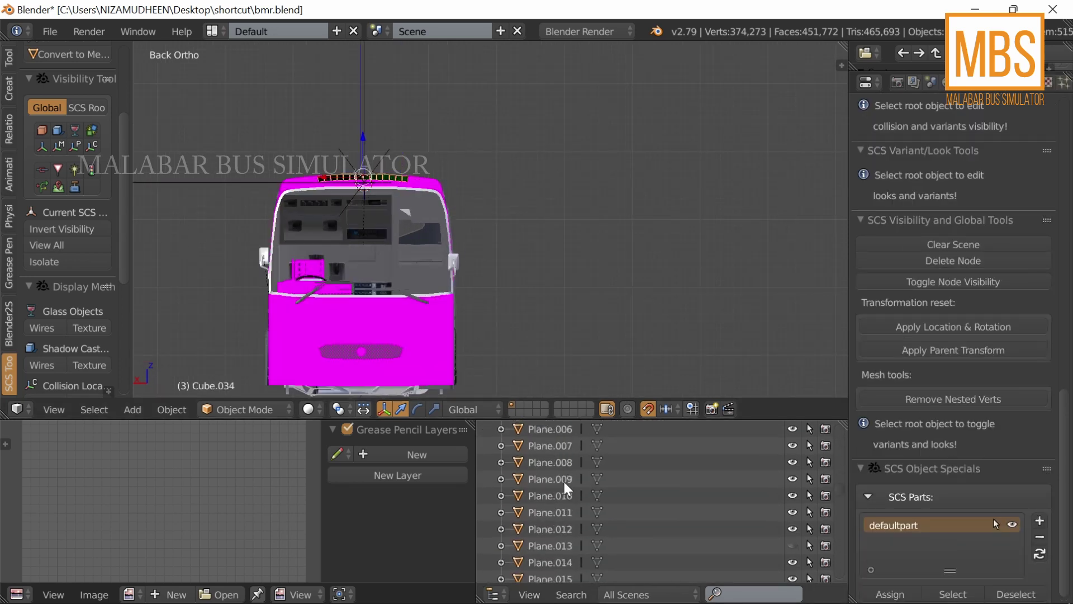
pyautogui.scroll(-5, 563, 478)
pyautogui.scroll(-3, 566, 483)
pyautogui.scroll(-2, 571, 480)
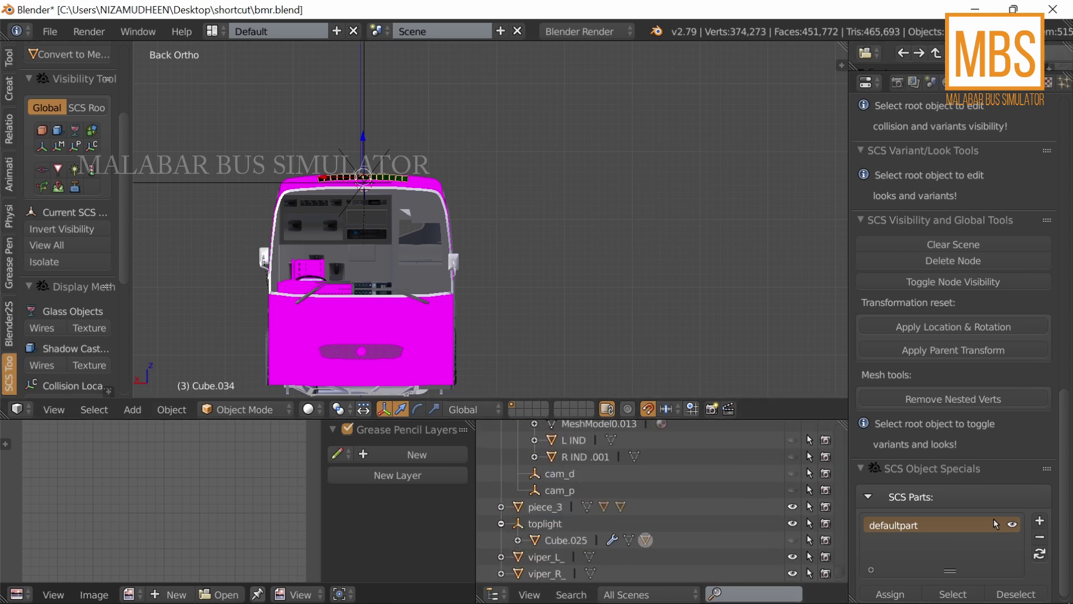
pyautogui.scroll(-3, 336, 31)
pyautogui.scroll(5, 593, 460)
pyautogui.scroll(5, 593, 460)
pyautogui.click(500, 446)
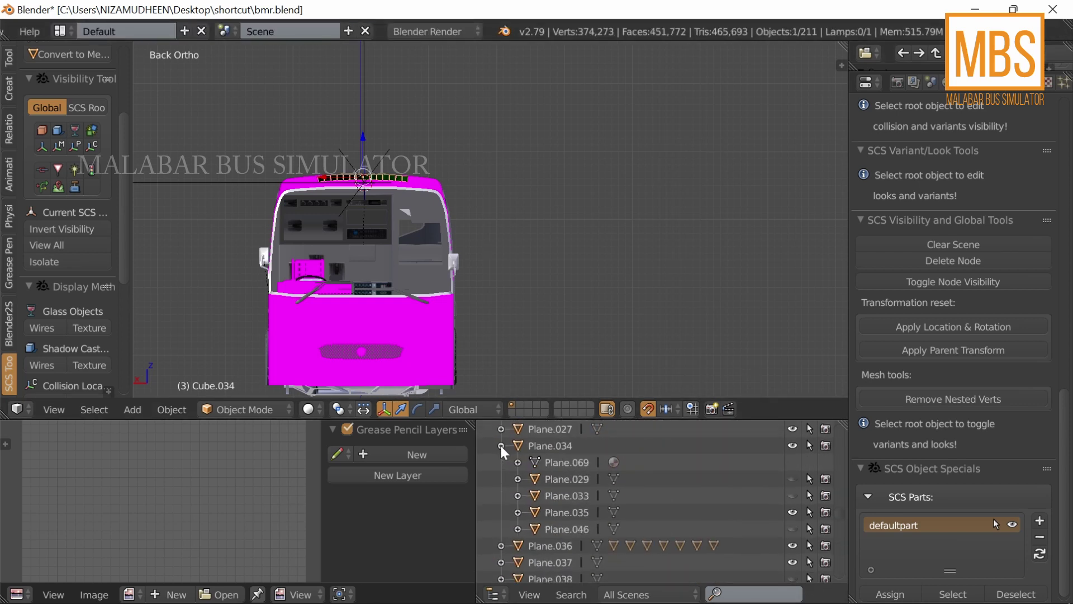
pyautogui.click(517, 445)
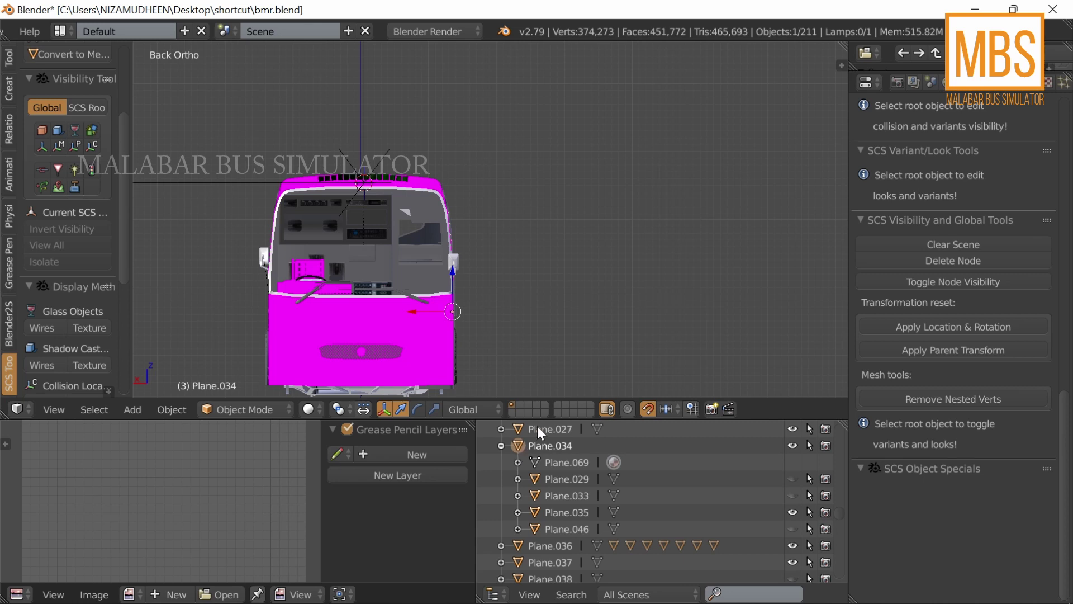
pyautogui.click(500, 445)
# - Expand Cube.124 and Model0.002 and reselect Cube.034 to verify the hierarchy
pyautogui.scroll(5, 564, 446)
pyautogui.scroll(5, 583, 455)
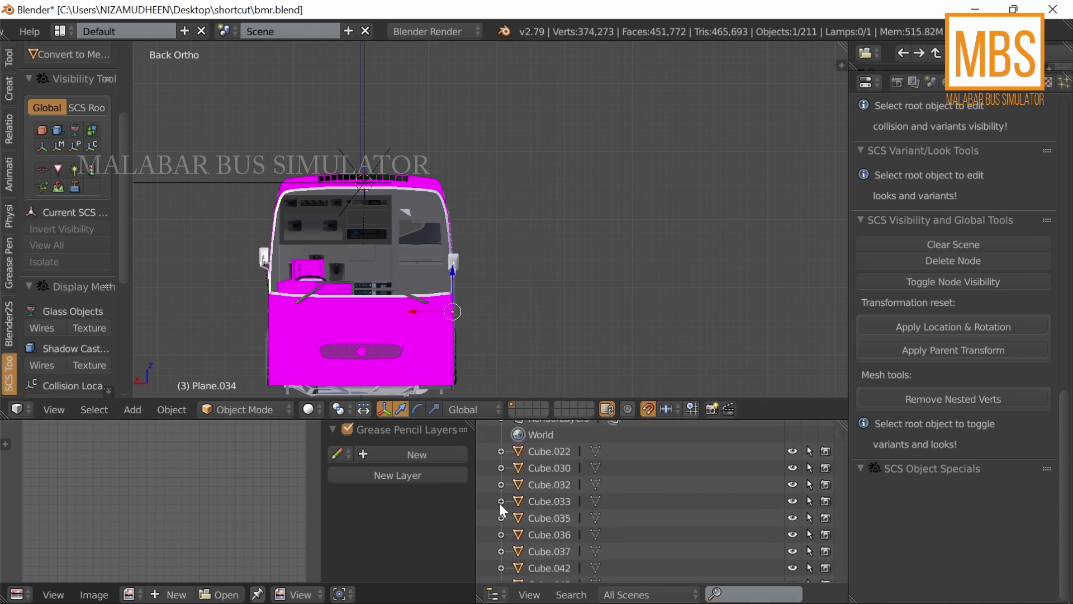
pyautogui.click(500, 517)
pyautogui.scroll(-10, 495, 465)
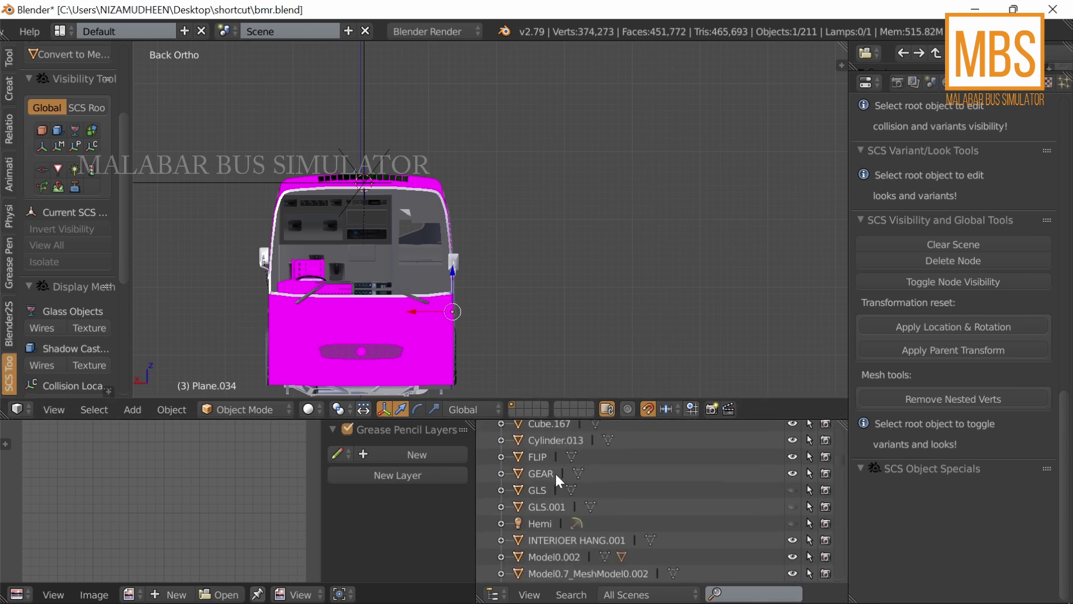
pyautogui.click(501, 556)
pyautogui.scroll(-4, 556, 544)
pyautogui.rightClick(482, 200)
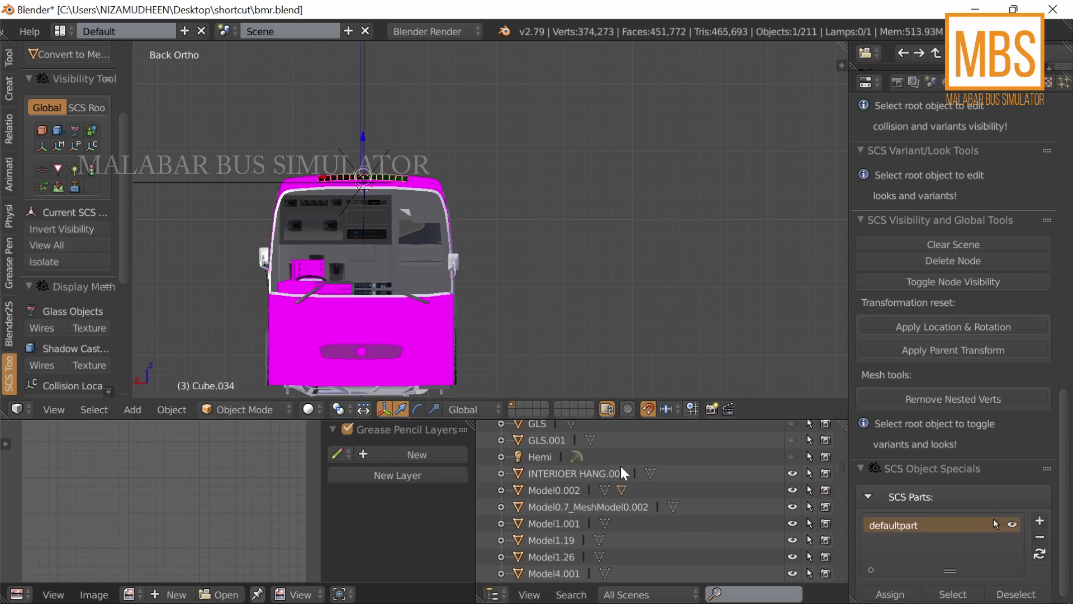
pyautogui.scroll(10, 620, 465)
pyautogui.click(502, 557)
pyautogui.scroll(-3, 556, 537)
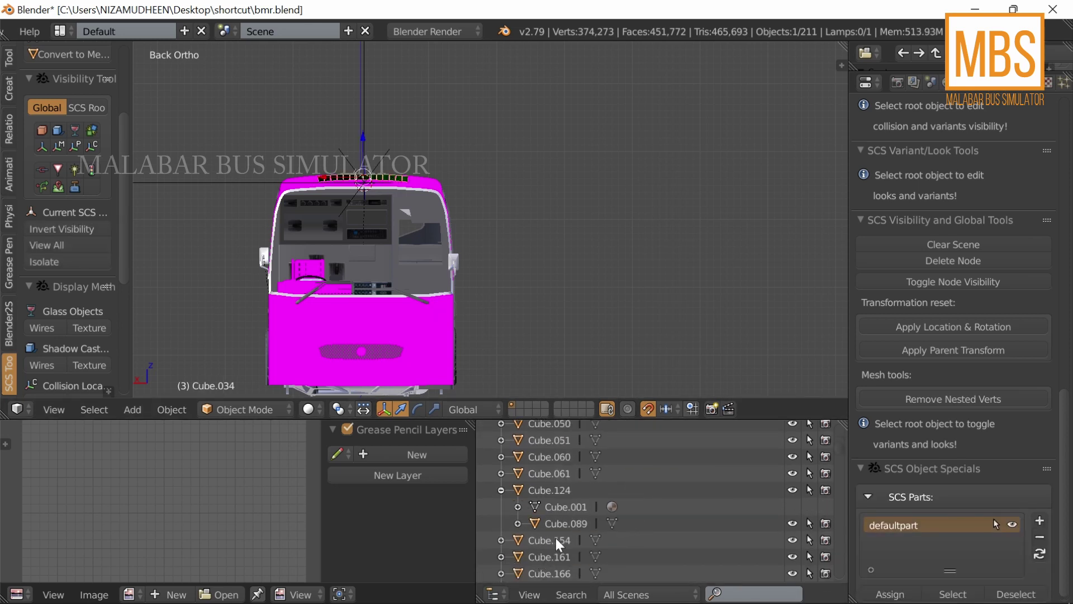
pyautogui.moveTo(532, 313); pyautogui.dragTo(564, 364, button='middle')
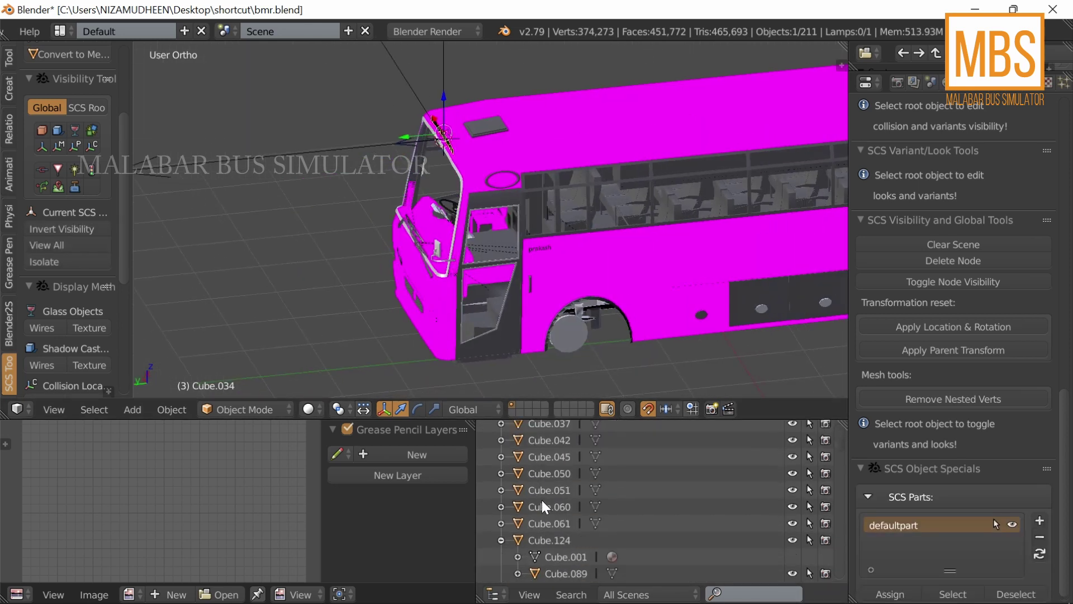
# - Apply location, then rotation and scale, to the toplight part
pyautogui.scroll(-5, 541, 500)
pyautogui.scroll(-5, 543, 495)
pyautogui.hotkey('ctrl', 'a')
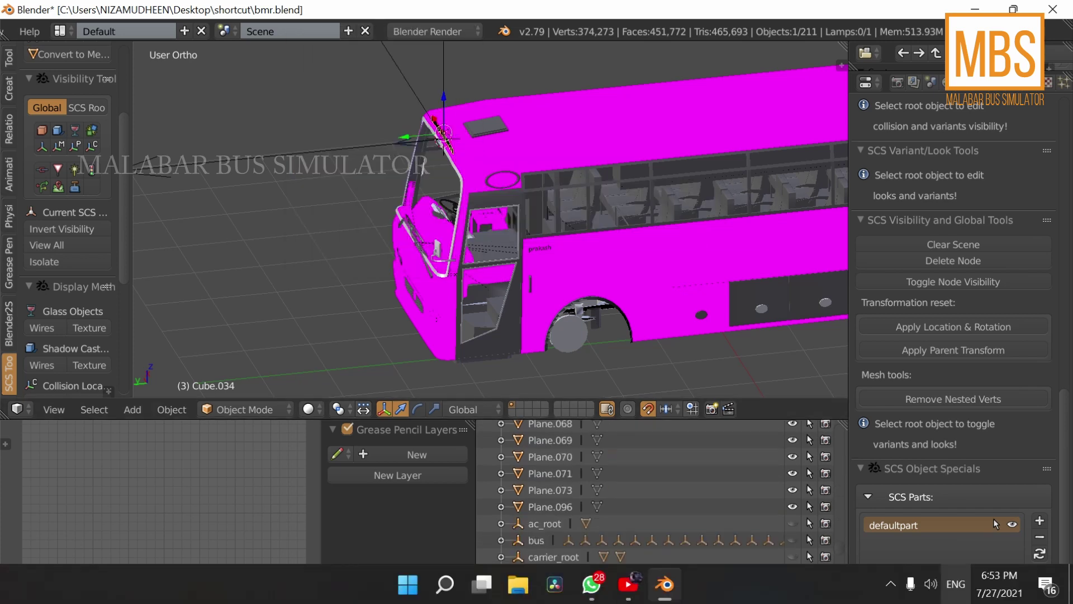
pyautogui.hotkey('shift', 'a')
pyautogui.hotkey('ctrl', 'a')
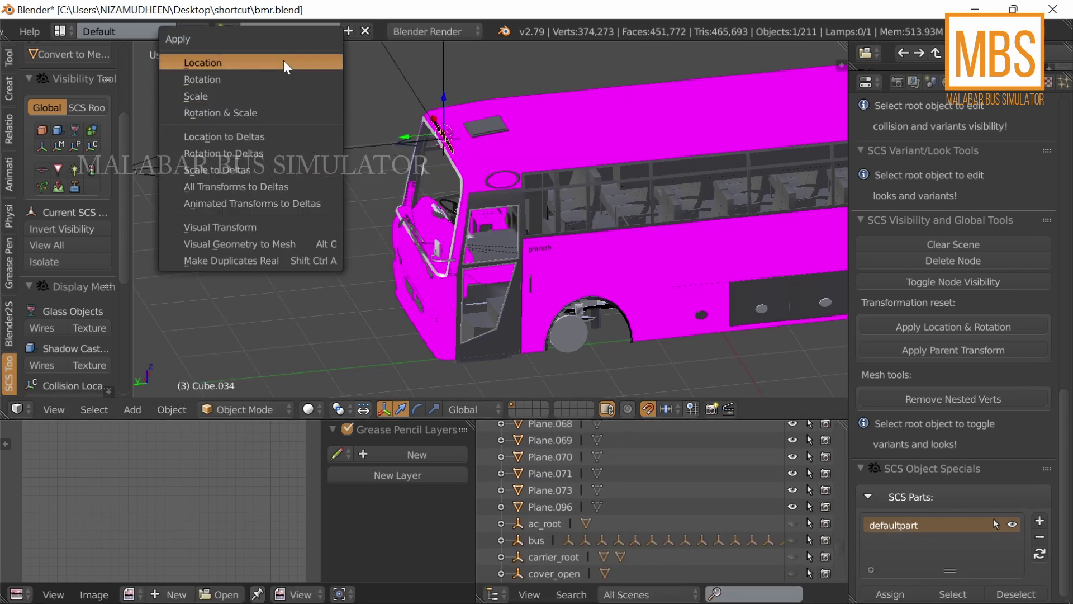
pyautogui.click(283, 61)
pyautogui.hotkey('ctrl', 'a')
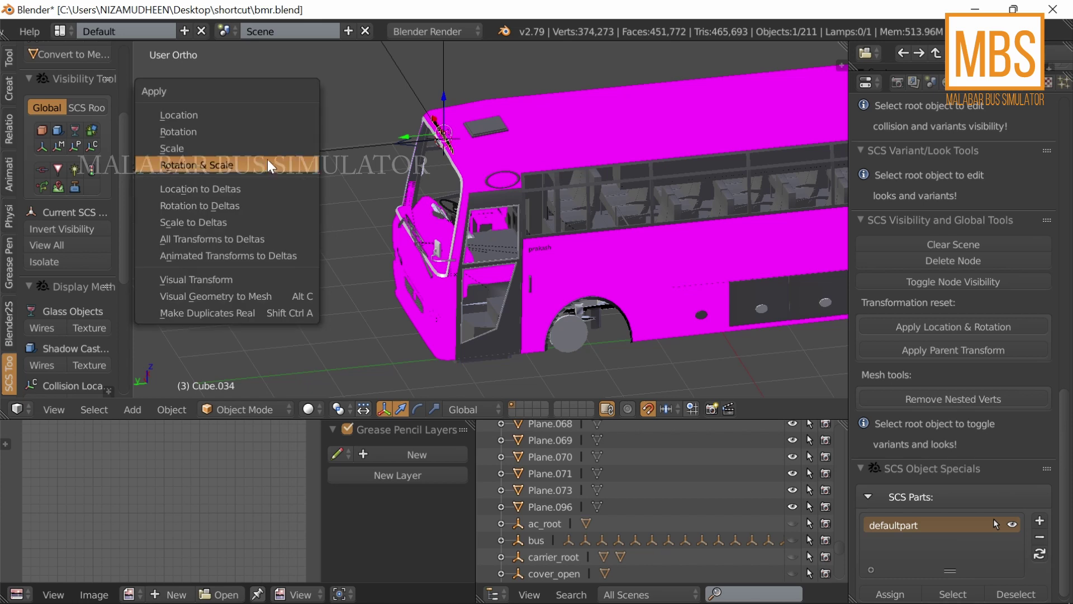
pyautogui.click(267, 160)
# - Parent the part to the toplight root and orbit close to the toplight
pyautogui.keyDown('shift'); pyautogui.rightClick(559, 177); pyautogui.keyUp('shift')
pyautogui.hotkey('ctrl', 'p')
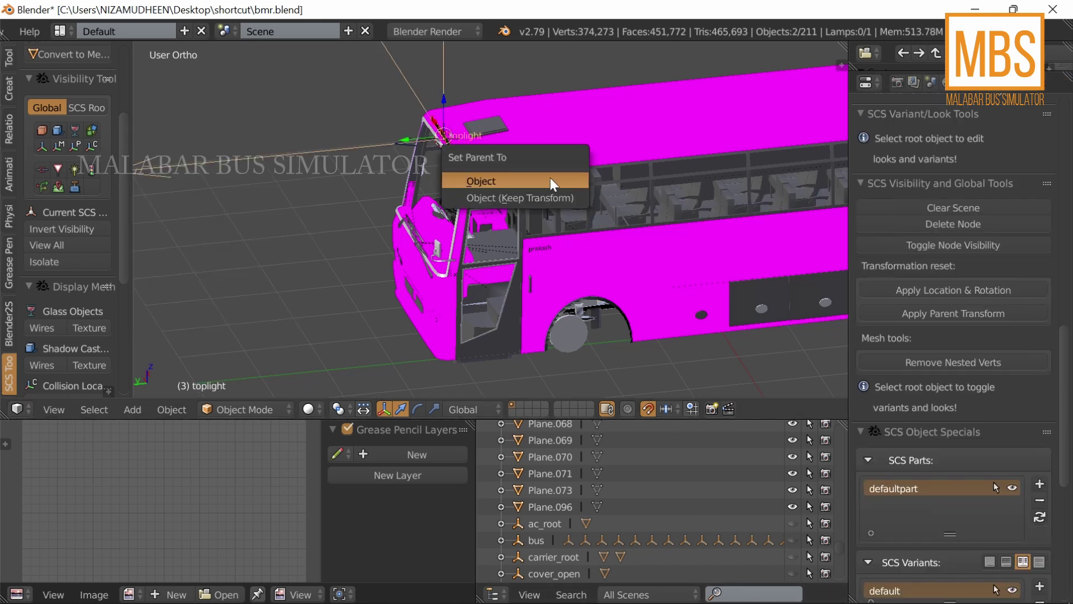
pyautogui.click(550, 179)
pyautogui.scroll(-3, 652, 206)
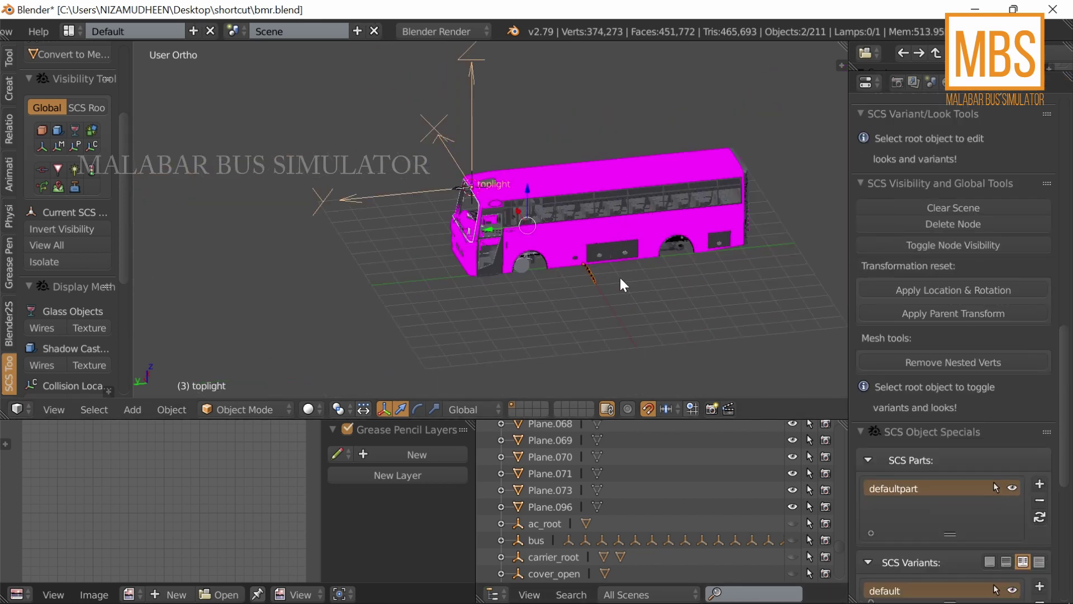
pyautogui.scroll(4, 620, 276)
pyautogui.moveTo(522, 186); pyautogui.dragTo(653, 177, button='middle')
pyautogui.scroll(-5, 584, 521)
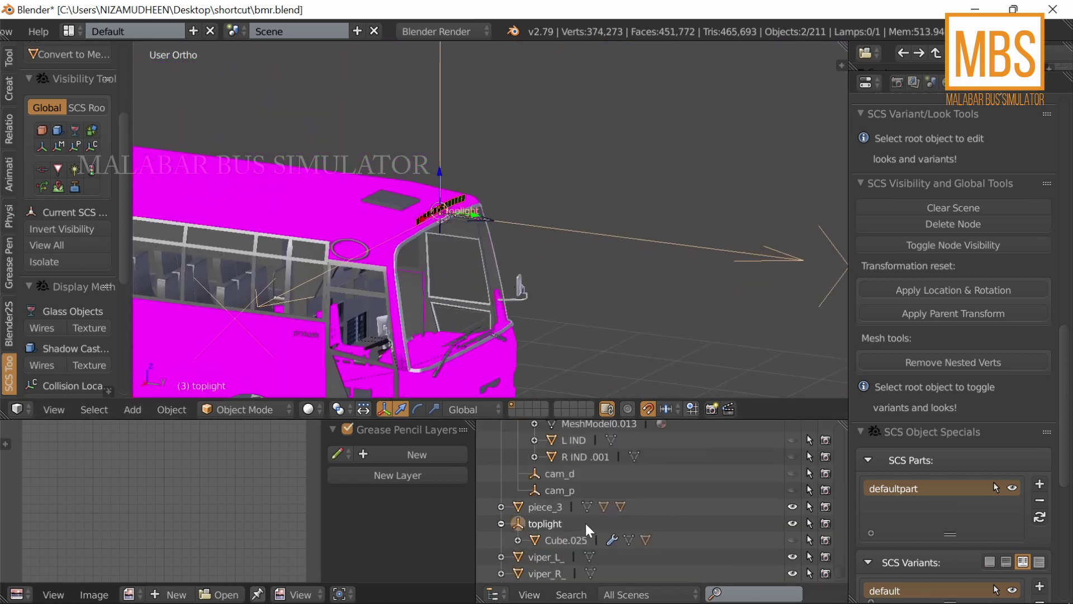
# - Select the toplight root, checking Cube.025's children in the outliner
pyautogui.click(444, 208)
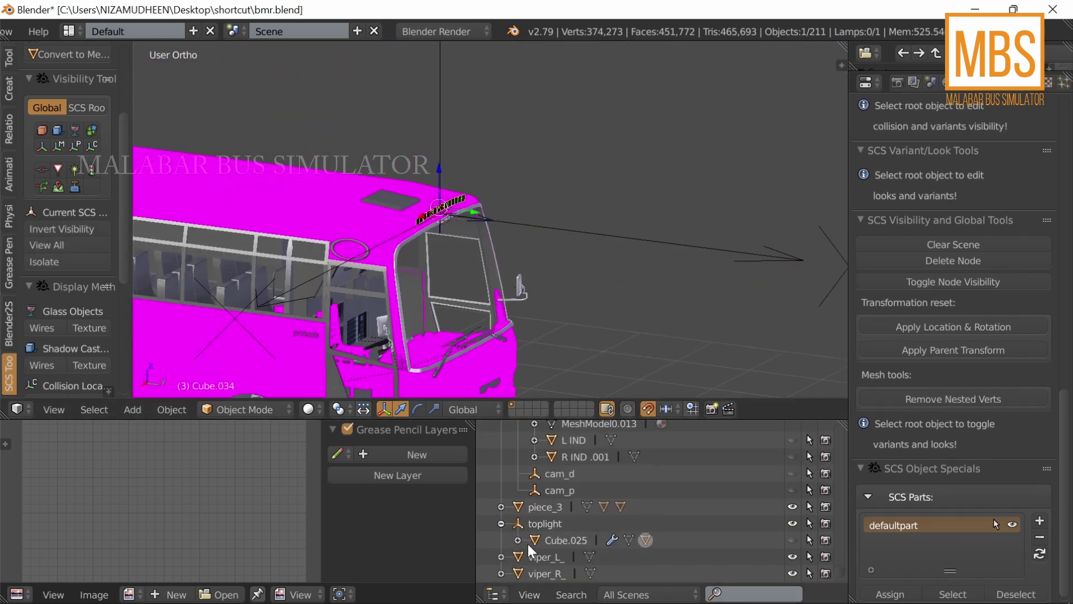
pyautogui.click(519, 540)
pyautogui.click(518, 490)
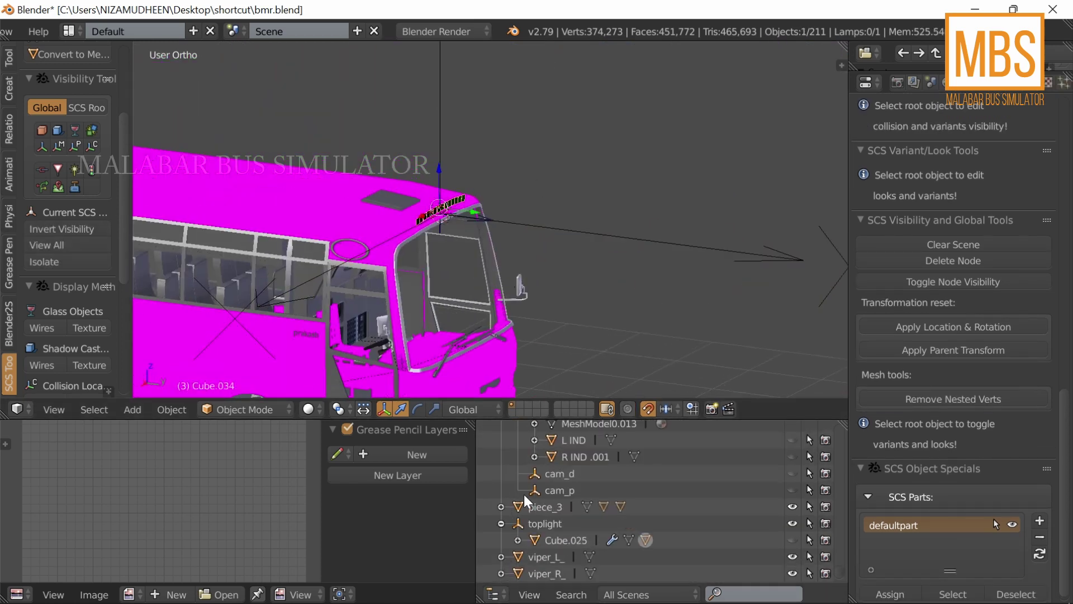
pyautogui.rightClick(440, 121)
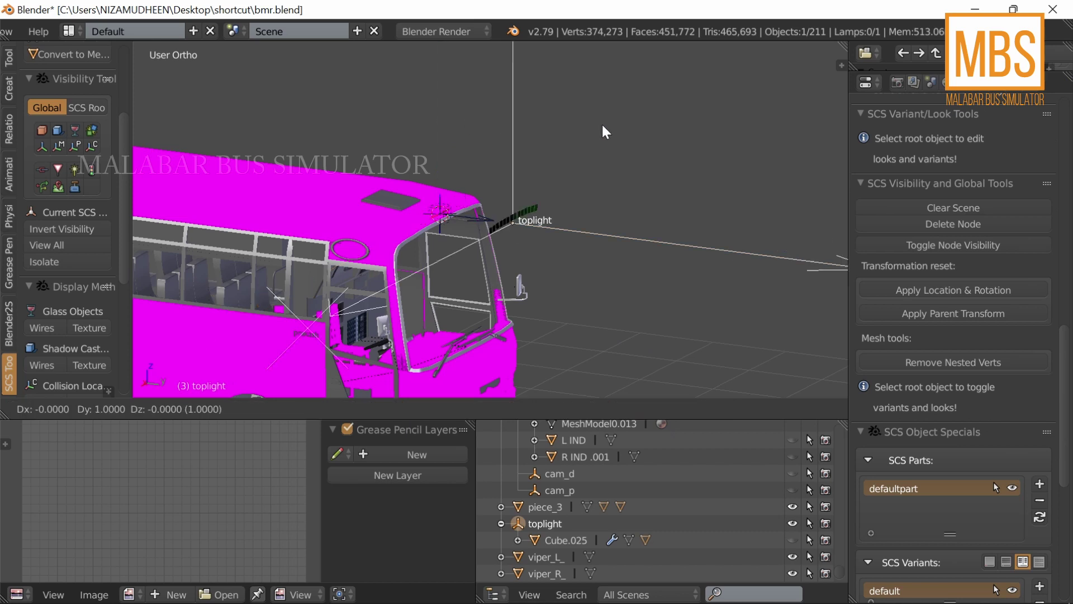
pyautogui.click(519, 541)
# - Open the SCS export path folder browser at the vehicle folder
pyautogui.scroll(-3, 727, 526)
pyautogui.click(930, 83)
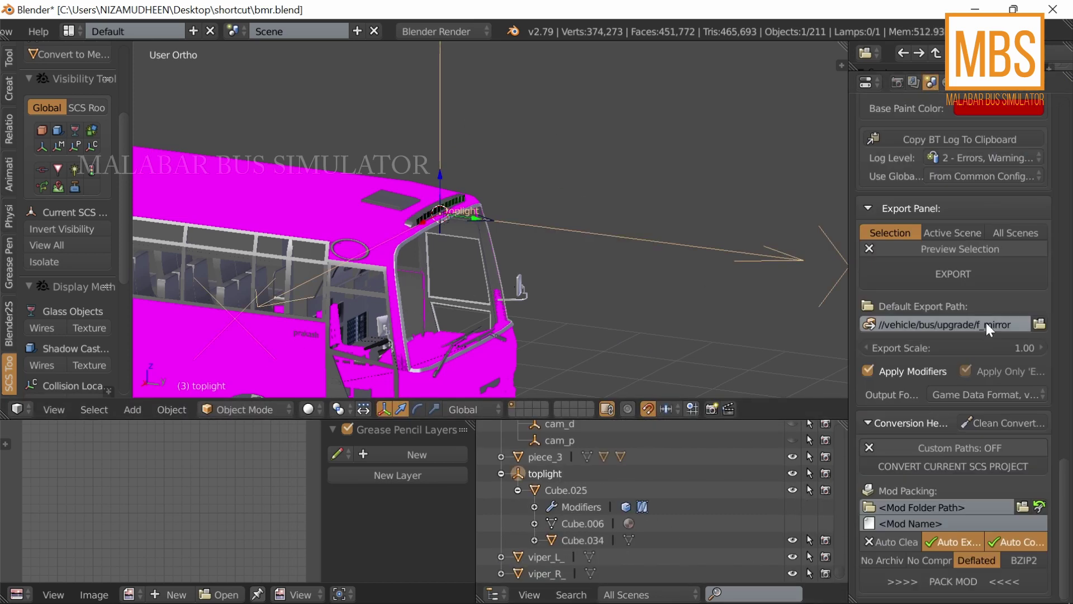
pyautogui.click(1040, 324)
pyautogui.click(234, 145)
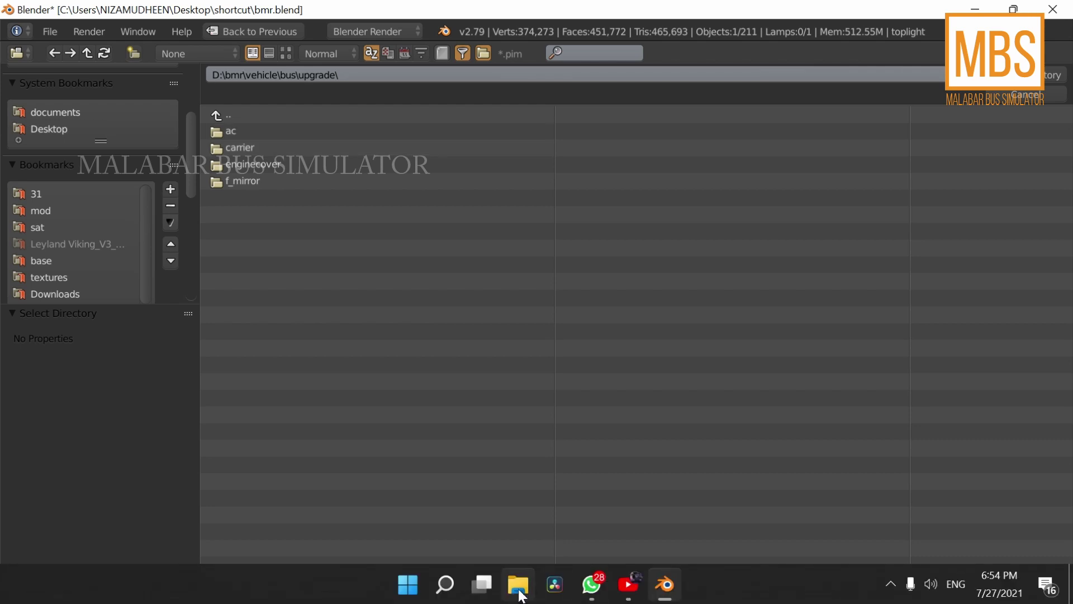
# - In File Explorer, go to D:/vehicle/bus/upgrade and create a new folder
pyautogui.click(517, 582)
pyautogui.doubleClick(447, 371)
pyautogui.scroll(-5, 537, 335)
pyautogui.scroll(5, 538, 334)
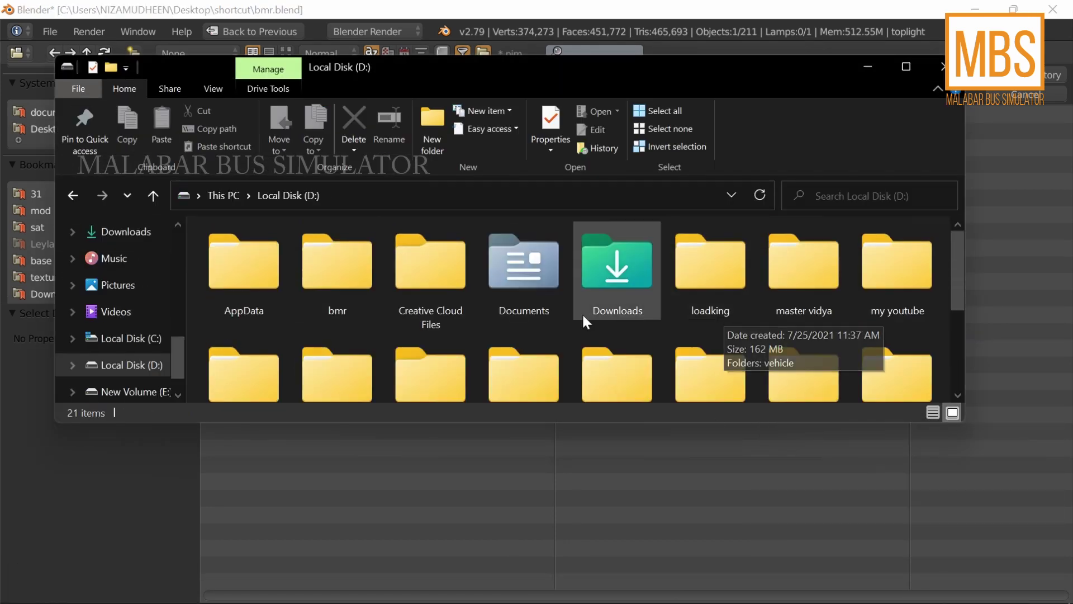
pyautogui.click(513, 584)
pyautogui.doubleClick(235, 283)
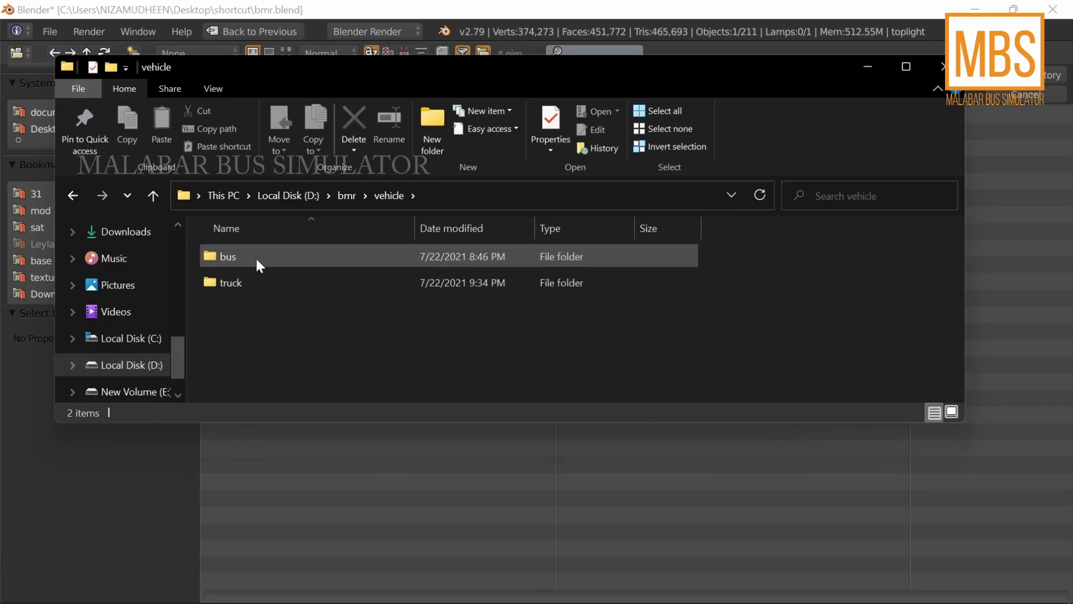
pyautogui.doubleClick(254, 257)
pyautogui.doubleClick(251, 279)
pyautogui.hotkey('ctrl', 'shift', 'n')
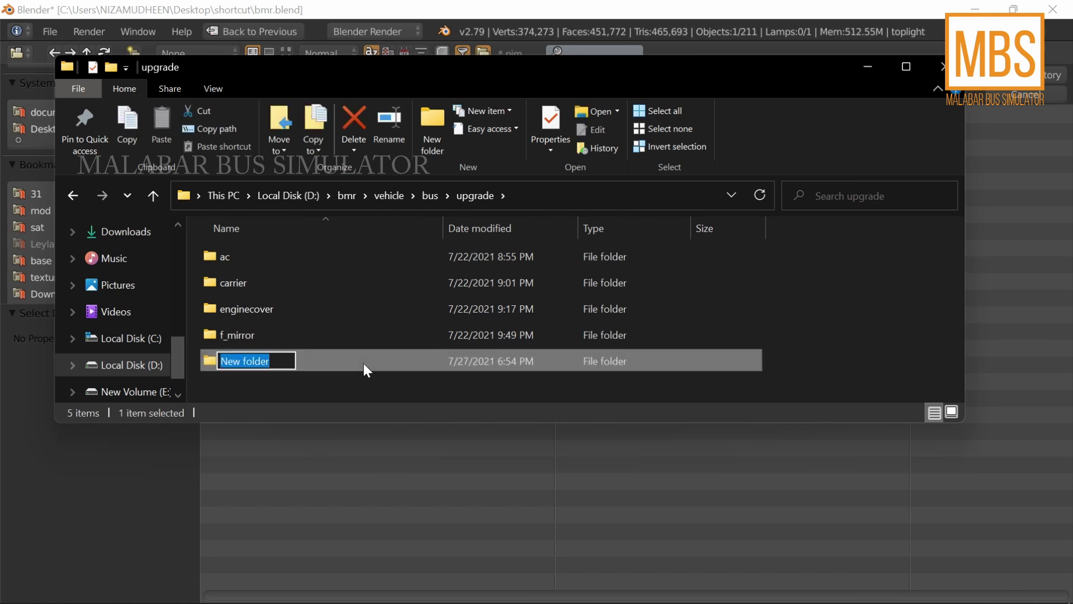
# - Name the folder 'toplight', make it the export path, export, then hide the toplight
pyautogui.write('toplight')
pyautogui.press('Return')
pyautogui.click(555, 532)
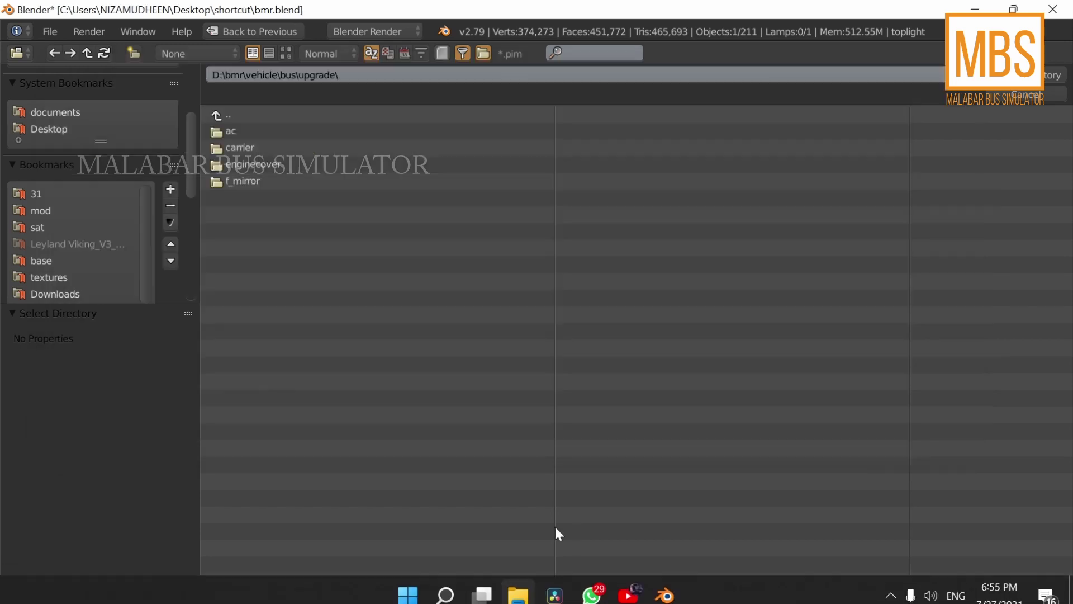
pyautogui.doubleClick(246, 144)
pyautogui.click(1023, 74)
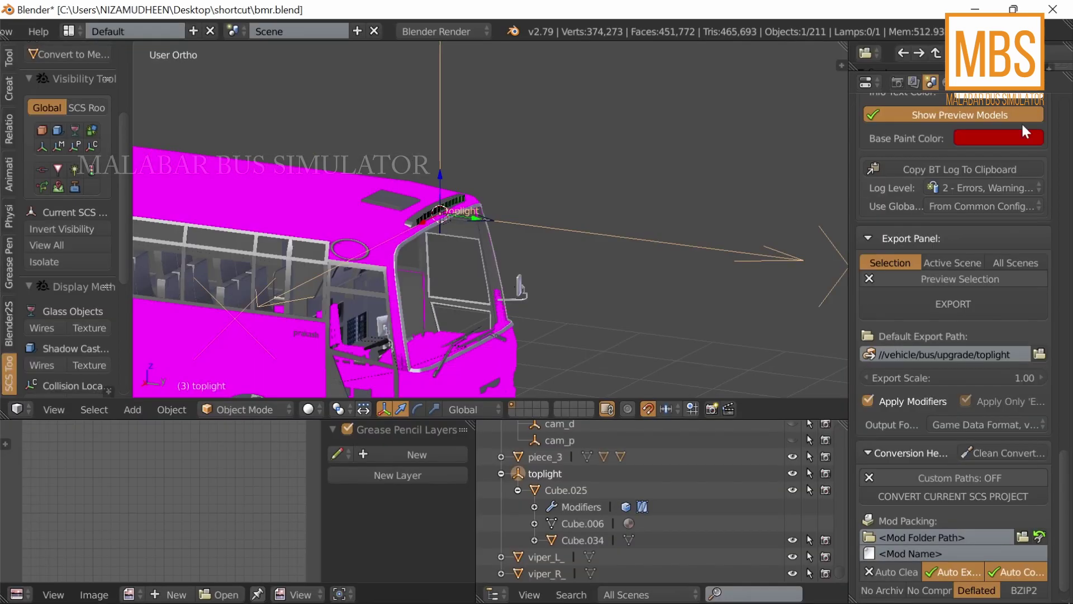
pyautogui.click(953, 301)
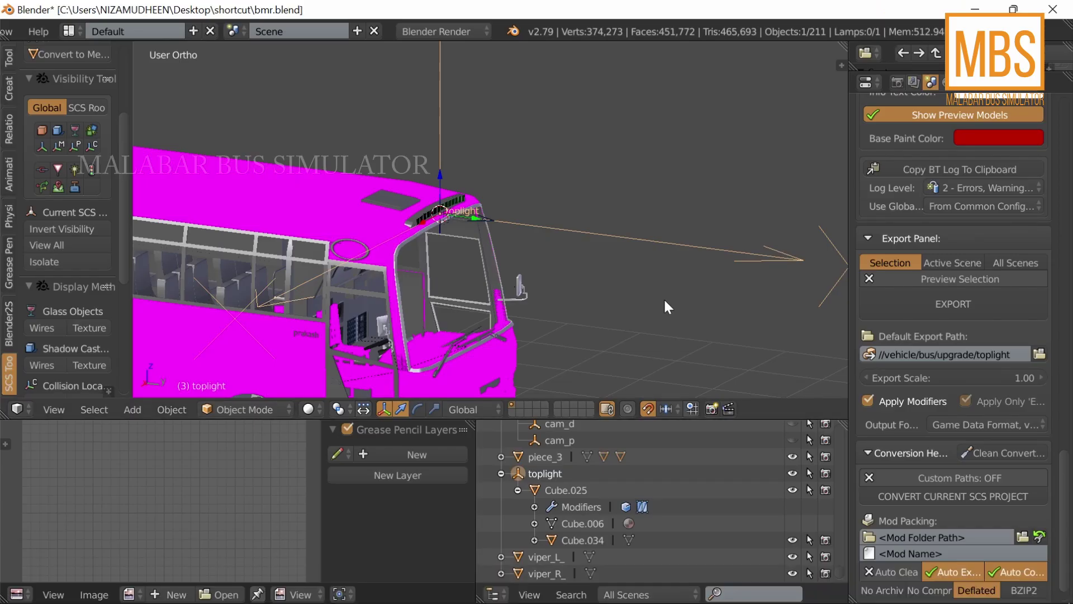
pyautogui.click(793, 491)
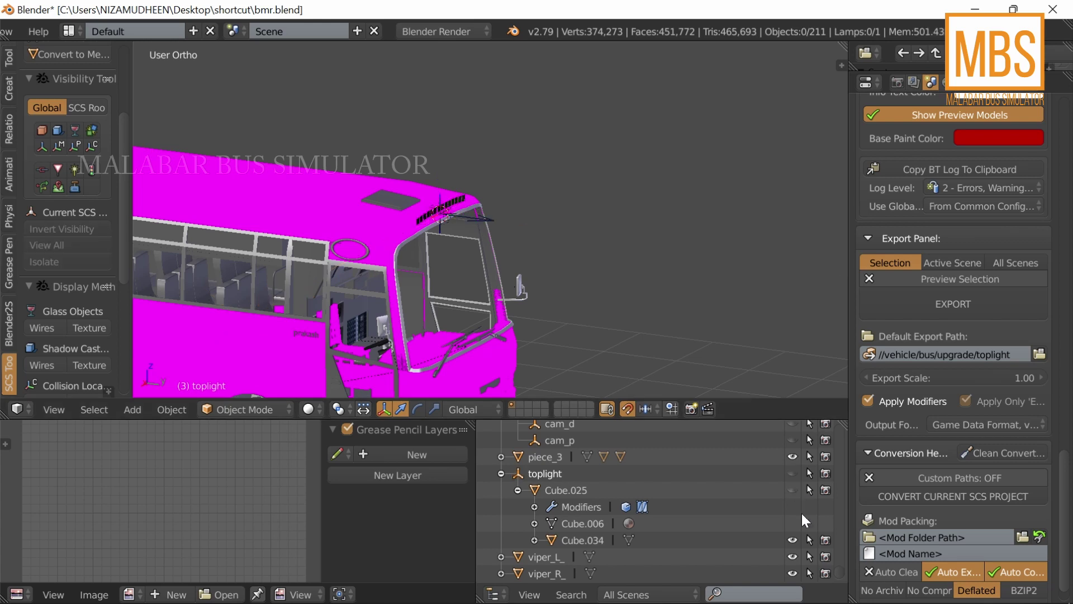
# - Deselect all, turn to the door side, and move door piece Plane.034 2 units along Y
pyautogui.press('a')
pyautogui.scroll(10, 503, 476)
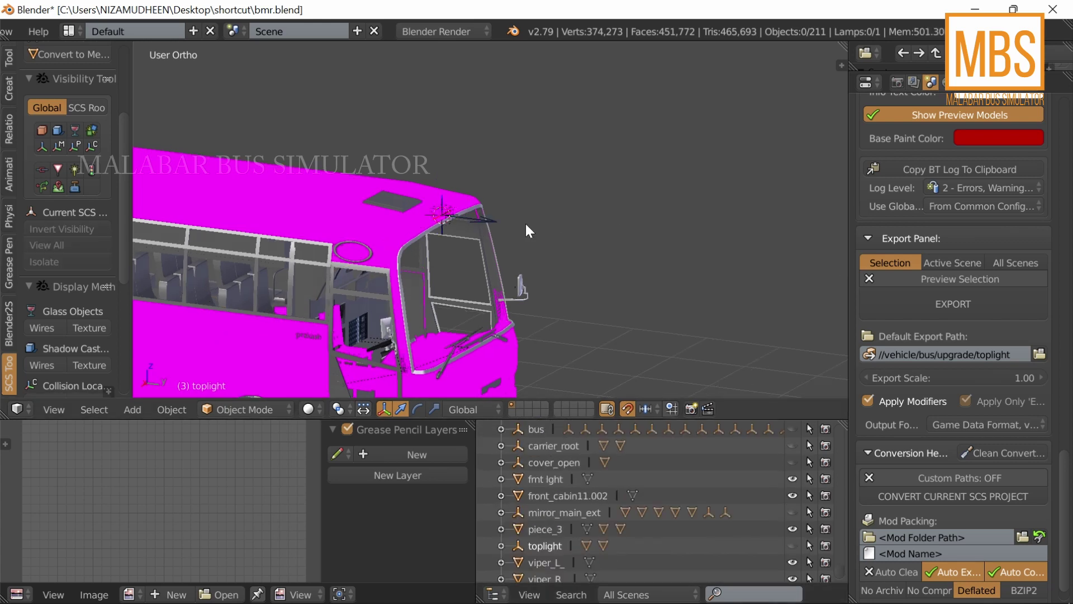
pyautogui.moveTo(526, 224)
pyautogui.mouseDown(button='middle')
pyautogui.moveTo(353, 222)
pyautogui.moveTo(517, 363)
pyautogui.mouseUp(button='middle')
pyautogui.rightClick(497, 339)
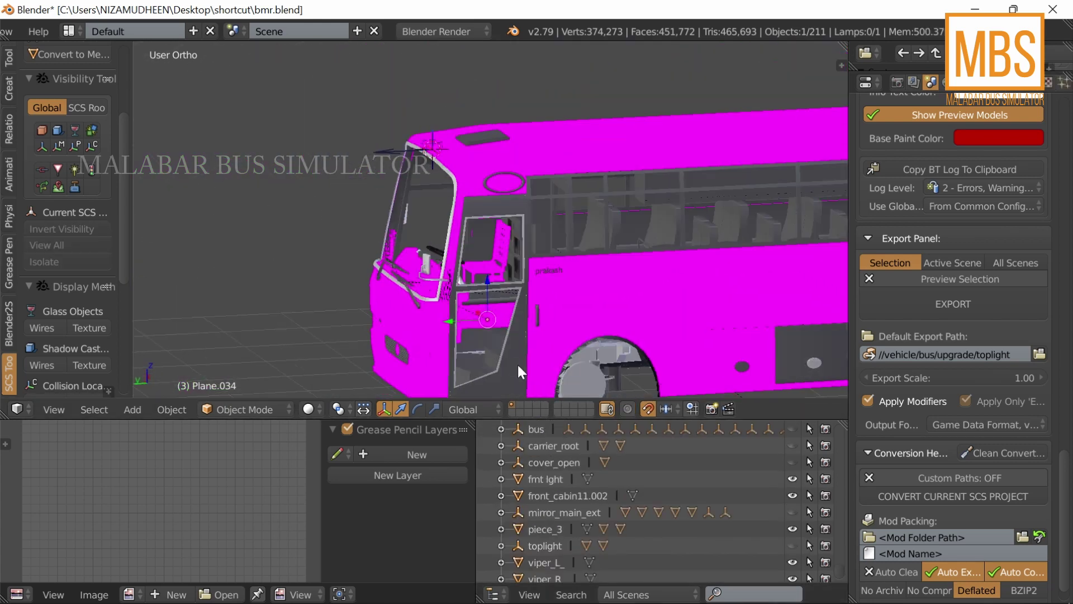
pyautogui.scroll(-8, 567, 478)
pyautogui.scroll(-5, 567, 478)
pyautogui.press('g')
pyautogui.press('y')
pyautogui.press('2')
pyautogui.press('Return')
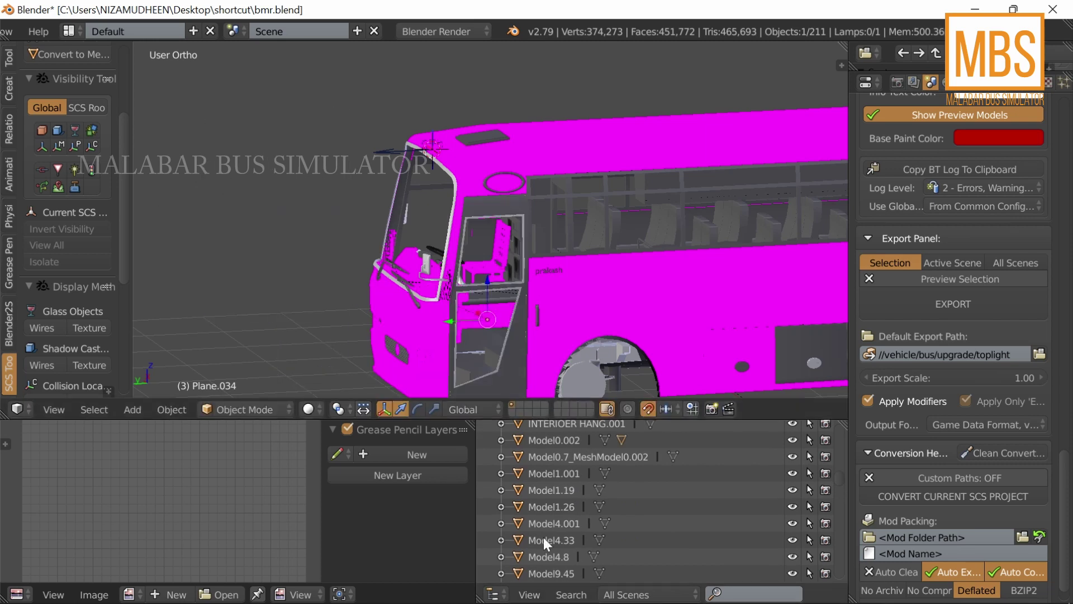
# - Expand Plane.034 in the outliner to list its child meshes
pyautogui.scroll(15, 545, 521)
pyautogui.scroll(-5, 553, 526)
pyautogui.scroll(-5, 556, 526)
pyautogui.scroll(5, 541, 492)
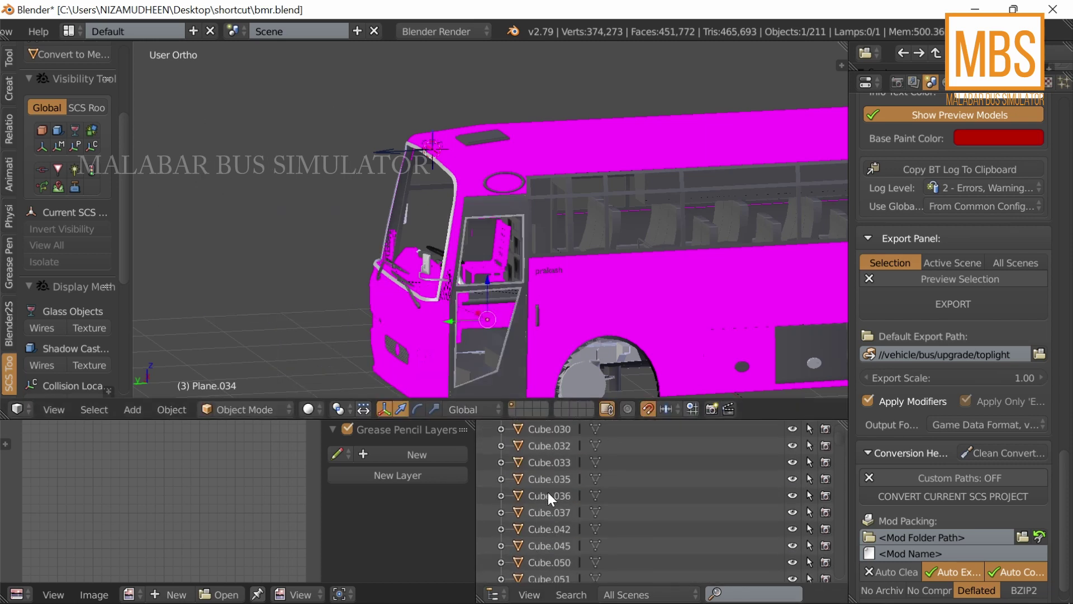
pyautogui.scroll(-3, 551, 501)
pyautogui.scroll(5, 552, 502)
pyautogui.scroll(3, 531, 515)
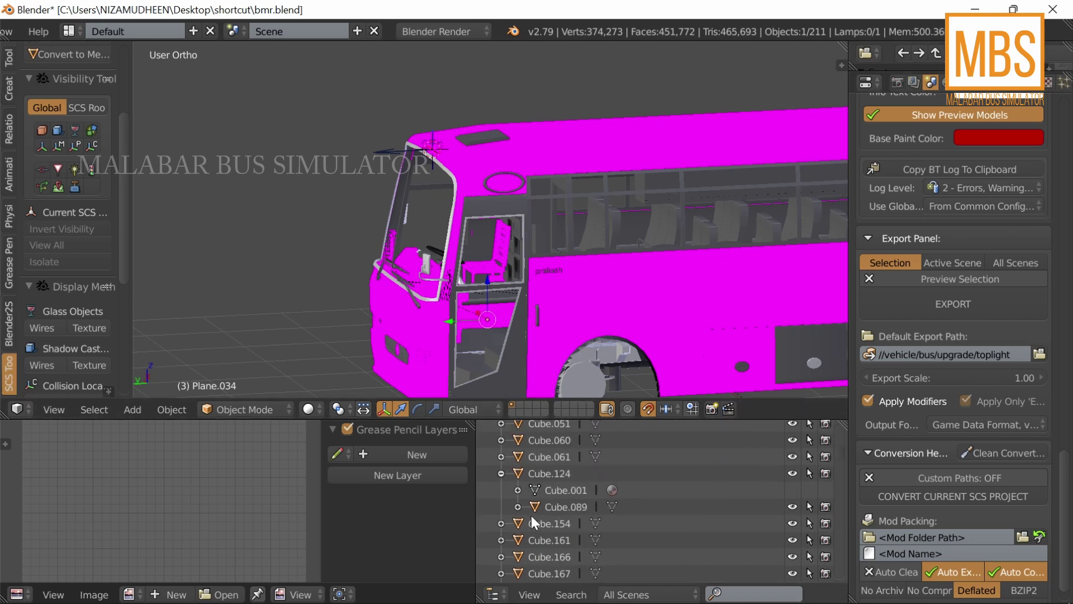
pyautogui.scroll(-10, 543, 510)
pyautogui.scroll(-10, 559, 508)
pyautogui.click(502, 508)
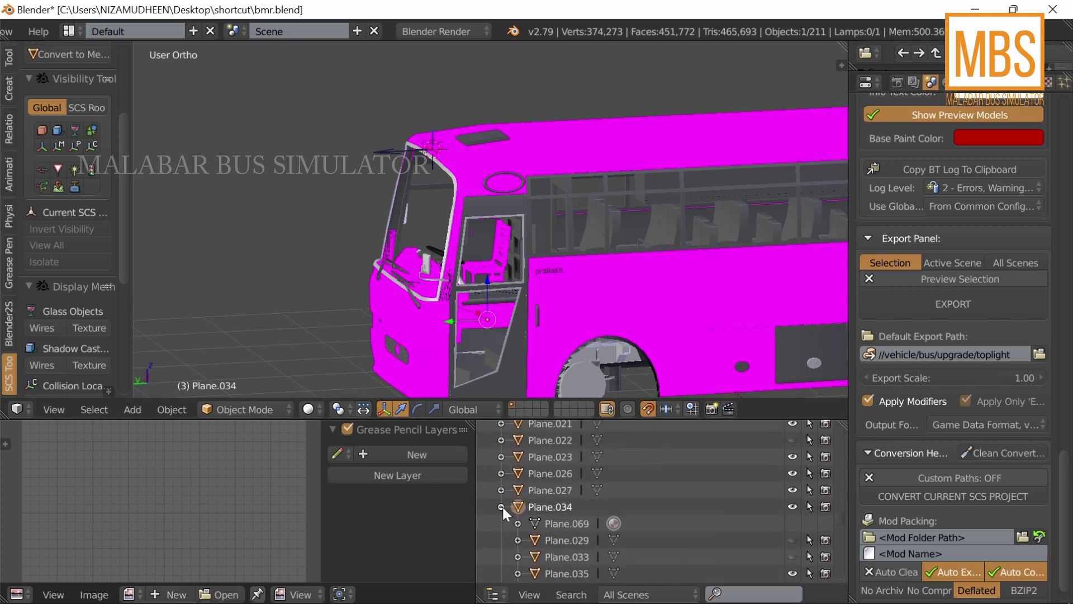
pyautogui.scroll(-4, 537, 506)
pyautogui.scroll(2, 544, 506)
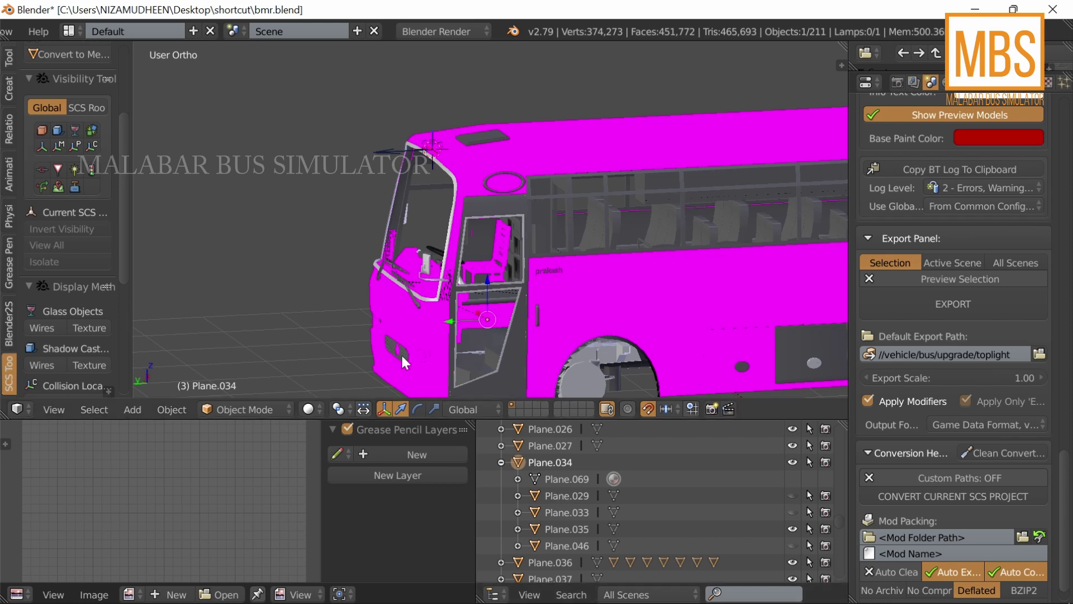
pyautogui.click(527, 259)
pyautogui.hotkey('shift', 'a')
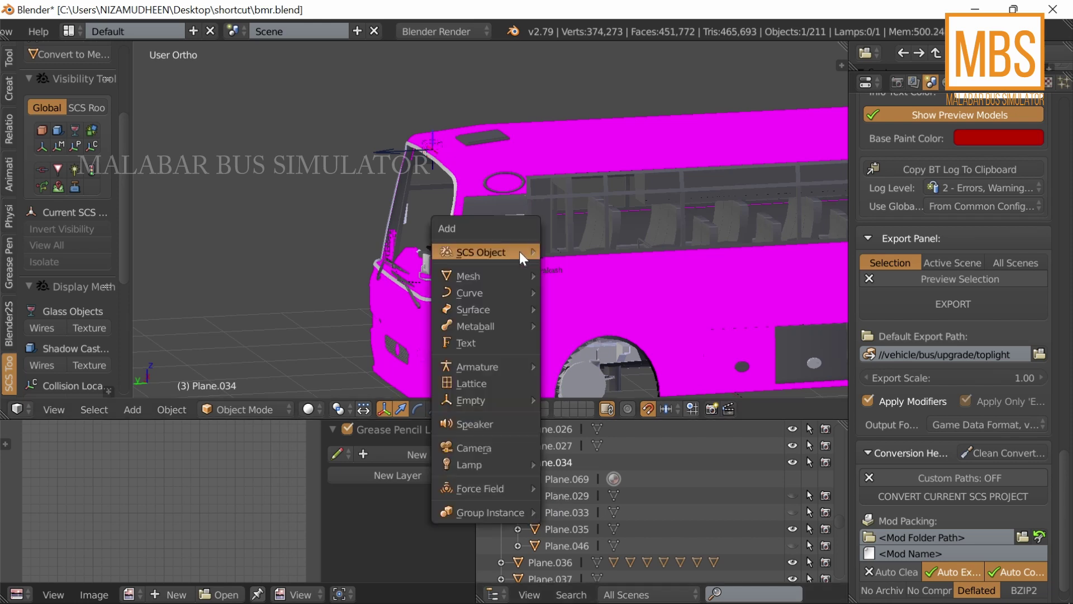
pyautogui.click(579, 286)
pyautogui.click(970, 83)
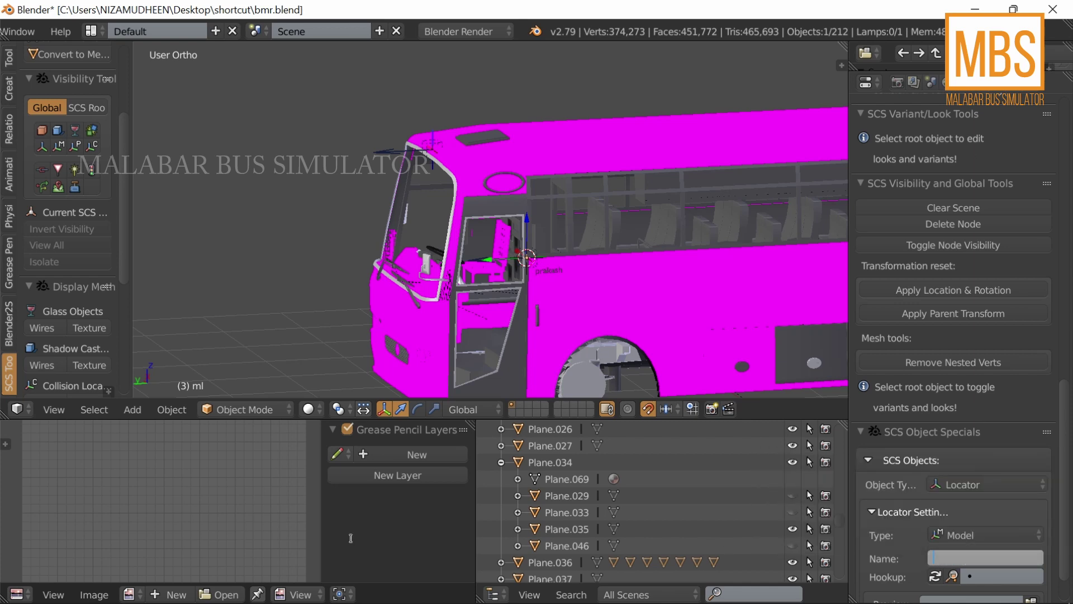
pyautogui.press('BackSpace')
pyautogui.press('Return')
pyautogui.click(759, 594)
pyautogui.write('door')
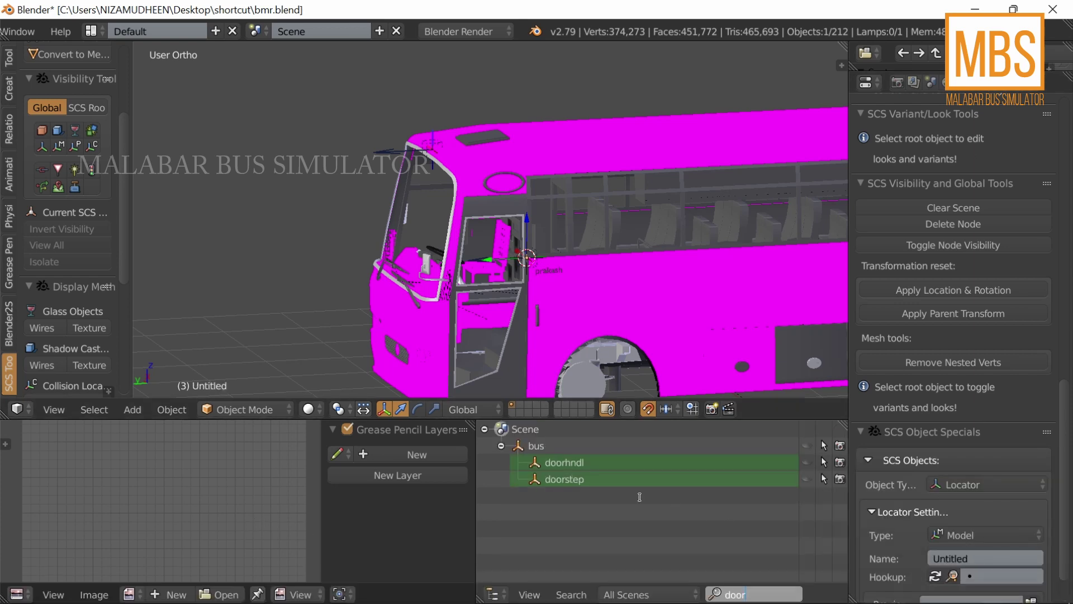
pyautogui.press('Escape')
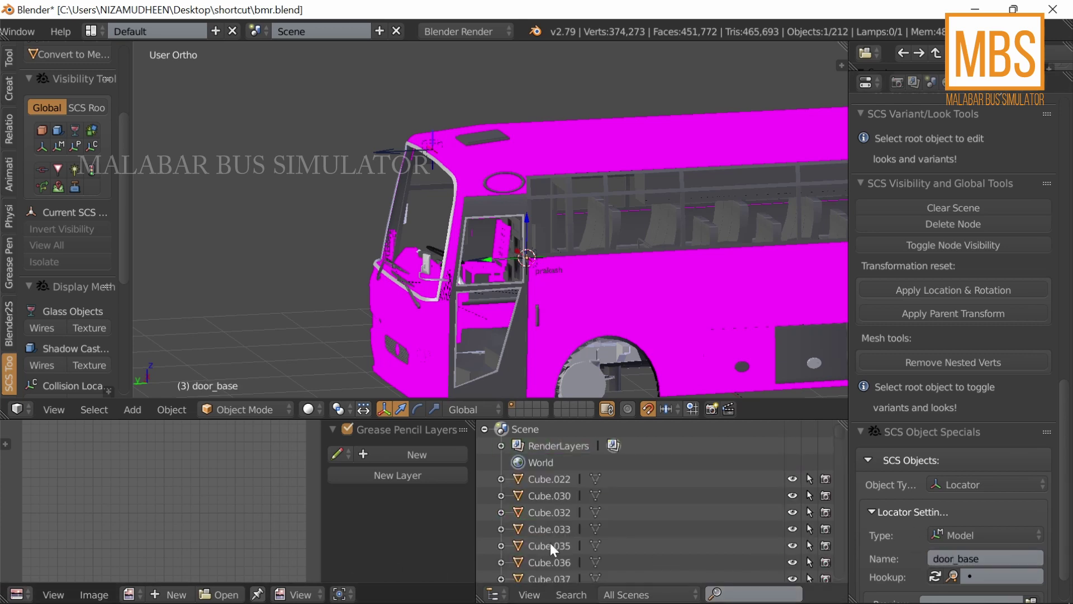
pyautogui.scroll(-5, 552, 549)
pyautogui.scroll(-5, 553, 549)
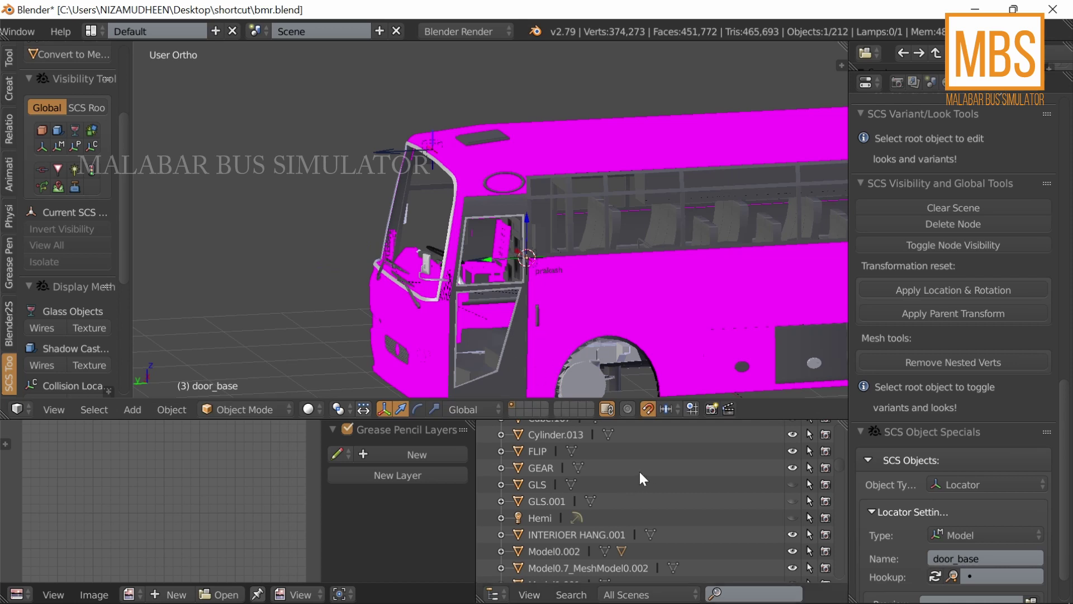
pyautogui.scroll(5, 642, 470)
pyautogui.scroll(-10, 656, 511)
pyautogui.scroll(15, 662, 509)
pyautogui.scroll(-10, 649, 493)
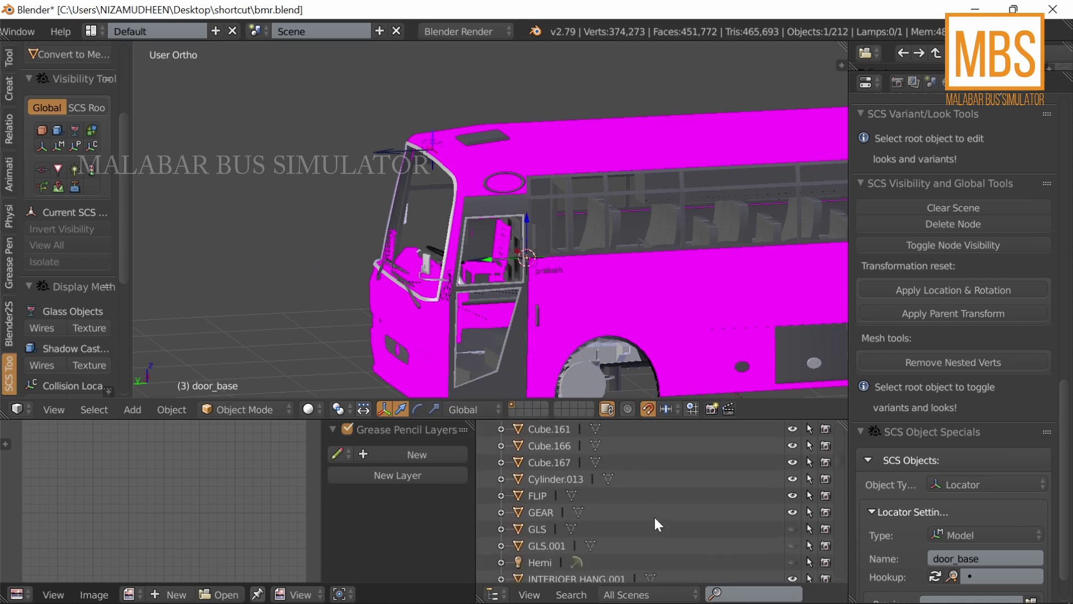
pyautogui.scroll(10, 654, 511)
pyautogui.scroll(-10, 660, 507)
pyautogui.scroll(-5, 662, 508)
pyautogui.scroll(-3, 661, 506)
pyautogui.scroll(-5, 682, 293)
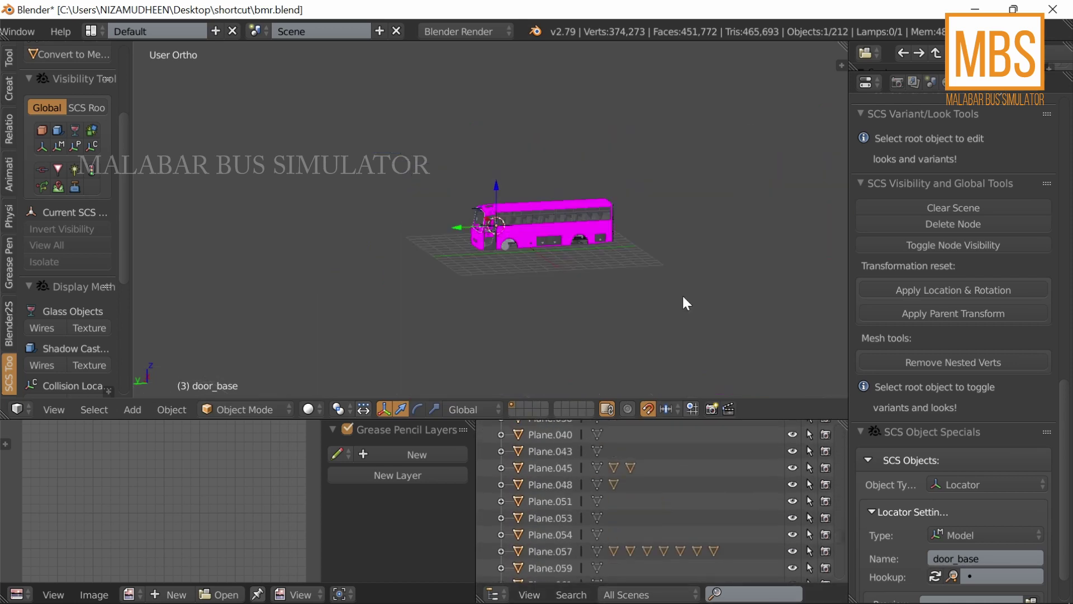
pyautogui.scroll(5, 682, 294)
pyautogui.scroll(-3, 565, 514)
# - Parent door_base to the bus root
pyautogui.keyDown('ctrl'); pyautogui.click(519, 491); pyautogui.keyUp('ctrl')
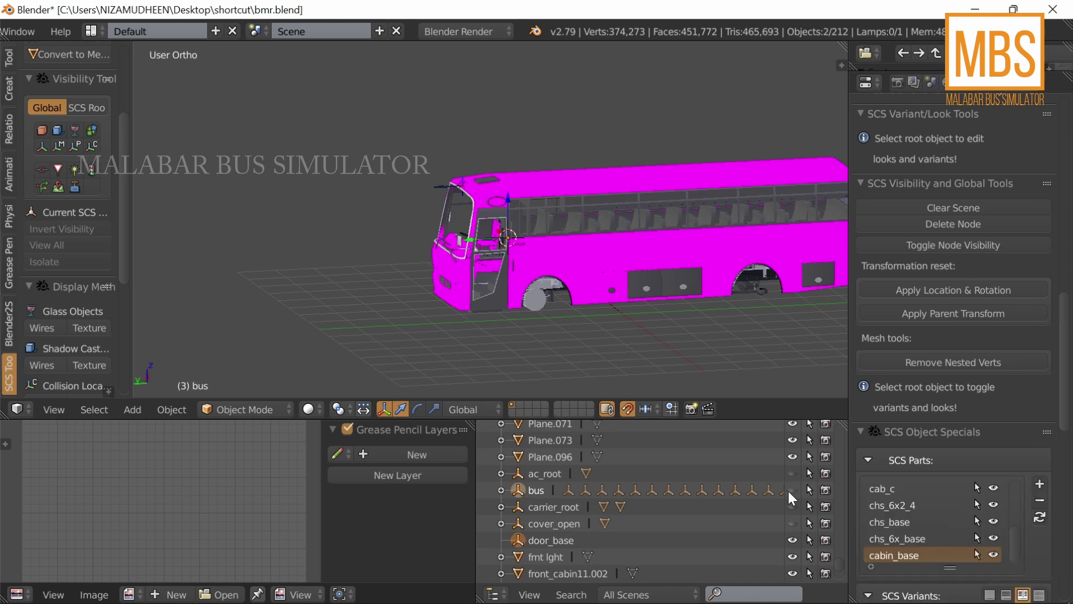
pyautogui.hotkey('ctrl', 'p')
pyautogui.click(589, 258)
pyautogui.scroll(2, 589, 256)
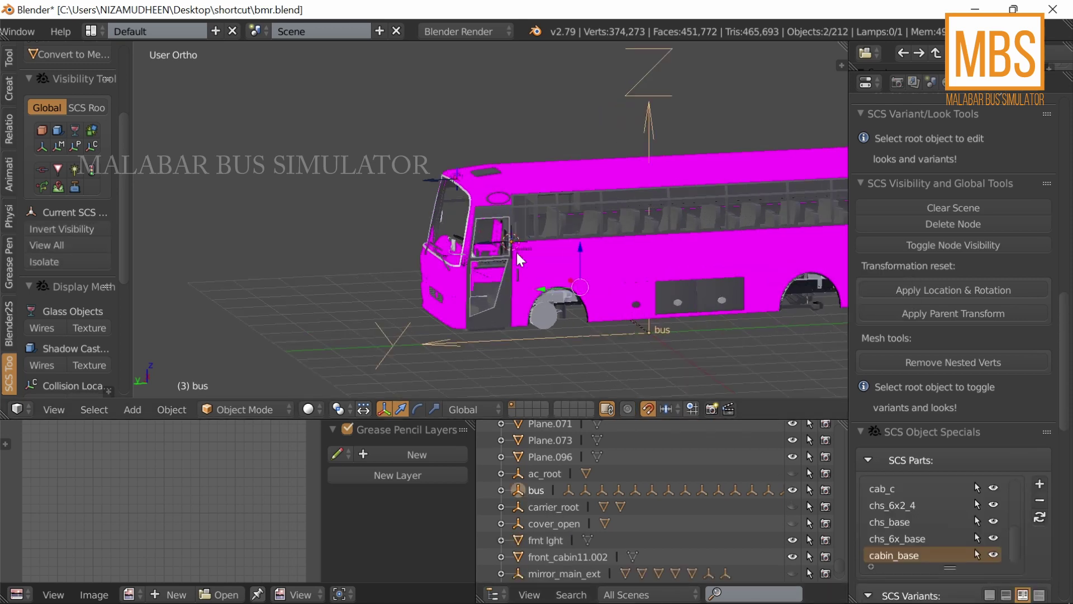
pyautogui.scroll(2, 516, 251)
# - Add a new SCS root object and start naming it 'door'
pyautogui.hotkey('shift', 'a')
pyautogui.click(581, 255)
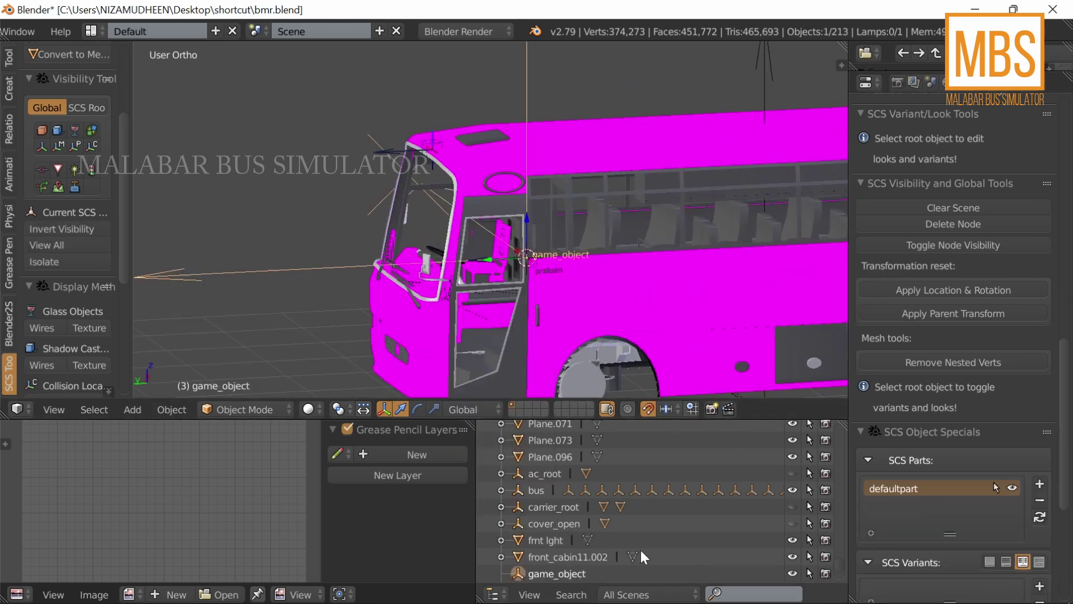
pyautogui.doubleClick(584, 572)
pyautogui.write('door')
# - Parent the door mesh Plane.034 to the new door root
pyautogui.scroll(-2, 1016, 493)
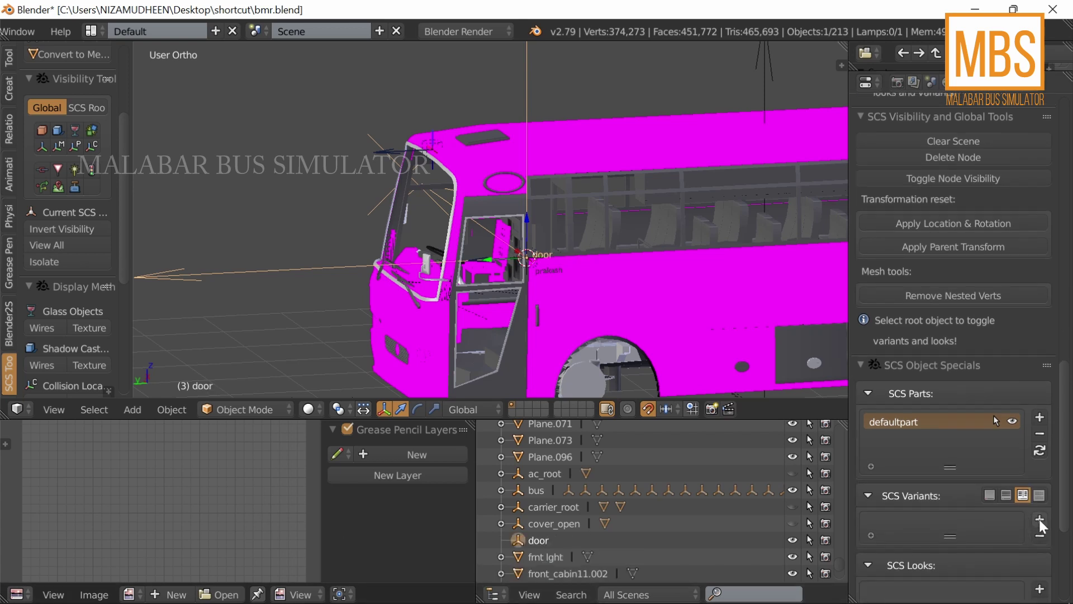
pyautogui.scroll(-6, 1039, 520)
pyautogui.click(511, 347)
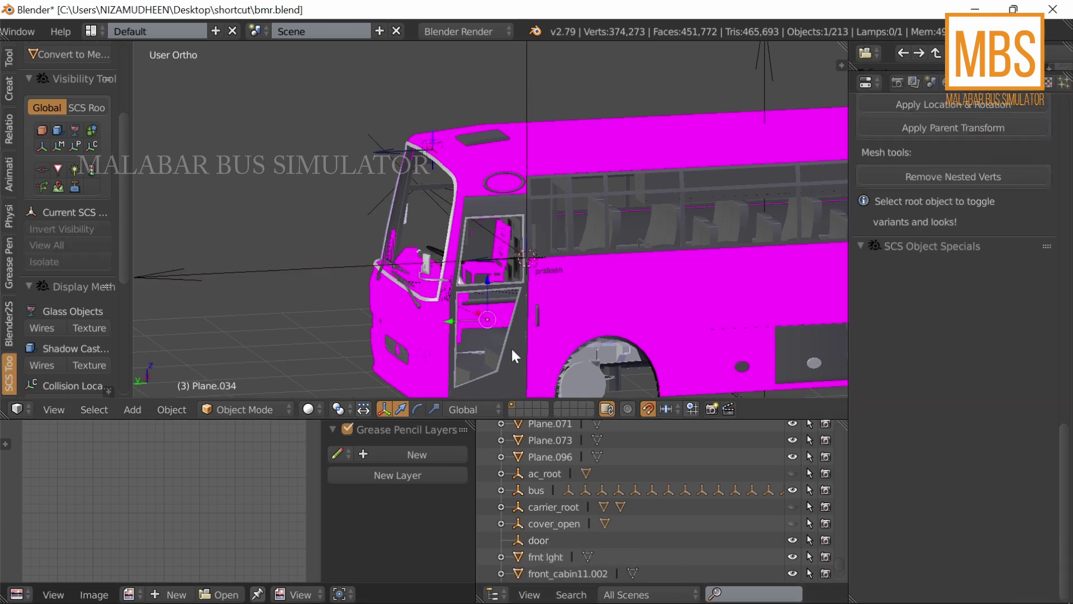
pyautogui.scroll(5, 581, 514)
pyautogui.scroll(2, 571, 538)
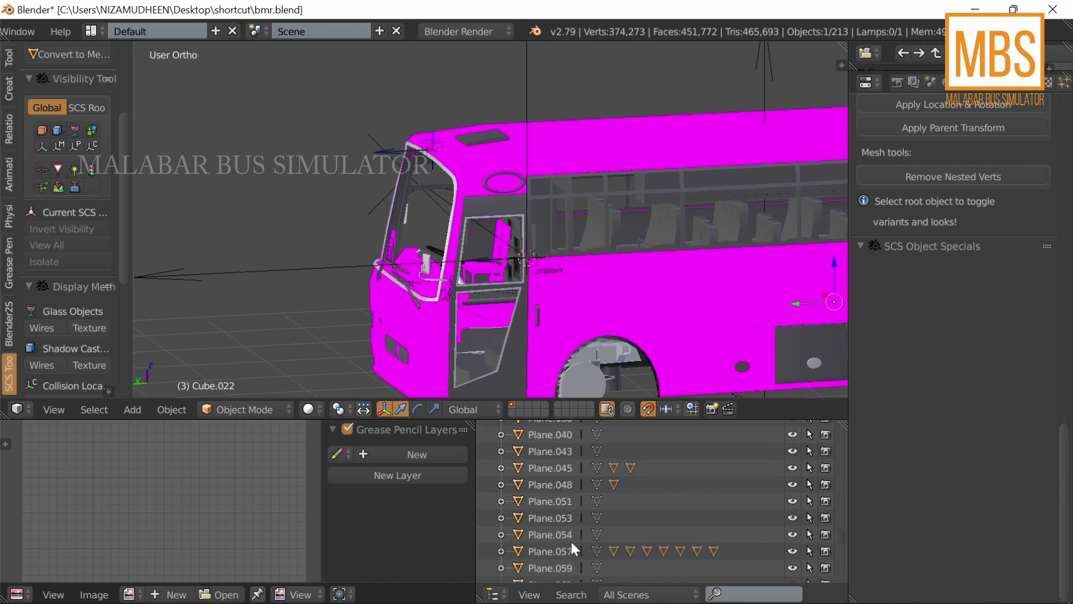
pyautogui.scroll(3, 538, 475)
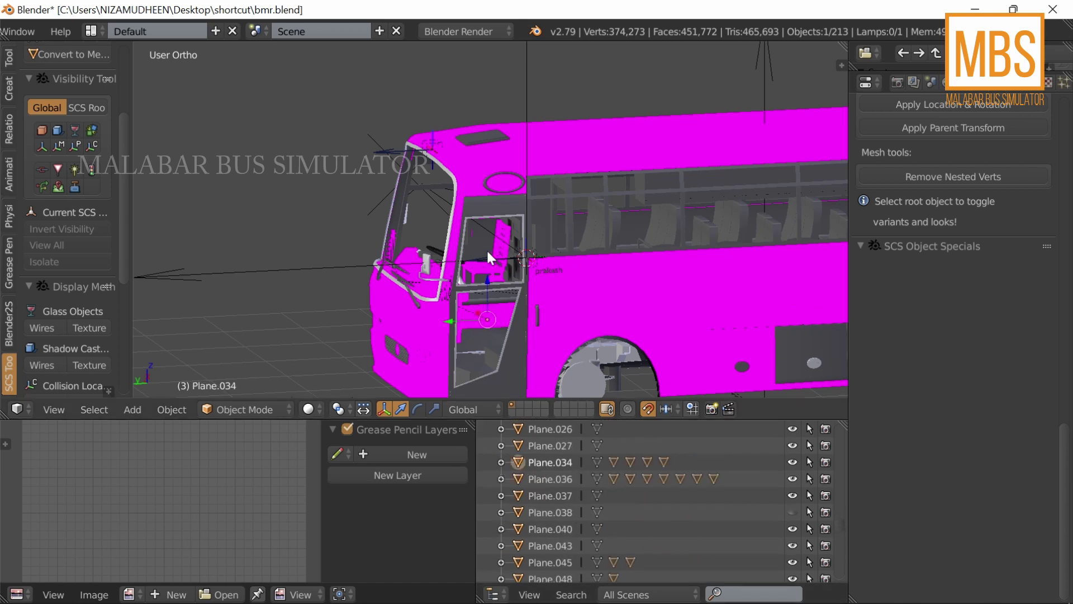
pyautogui.press('g')
pyautogui.press('Escape')
pyautogui.keyDown('shift'); pyautogui.click(526, 100); pyautogui.keyUp('shift')
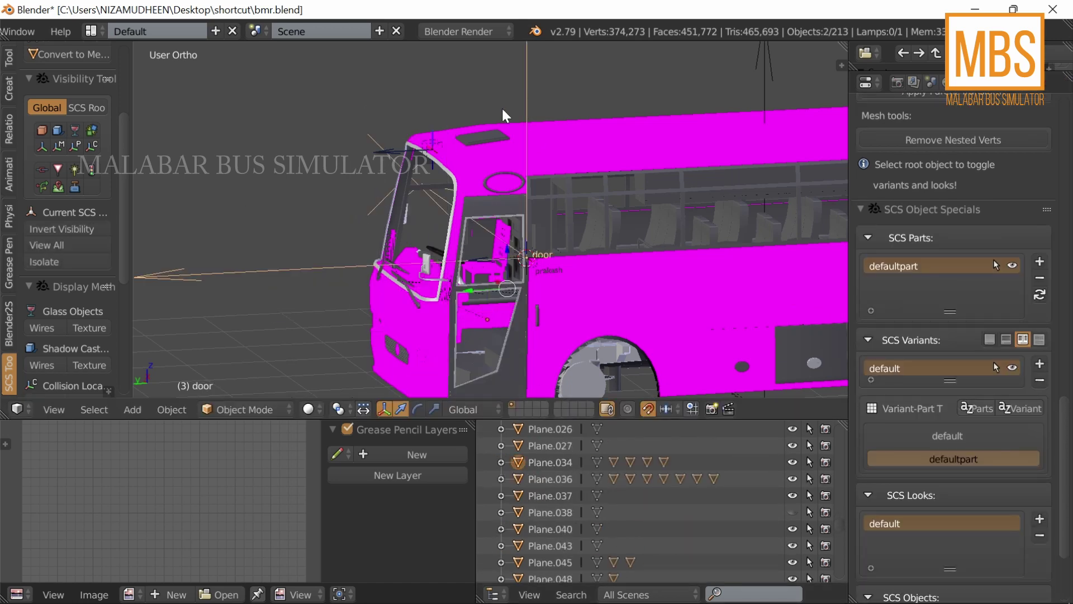
pyautogui.hotkey('ctrl', 'p')
pyautogui.click(504, 108)
# - Rename the door root to 'door_closed', leaving the door closed
pyautogui.scroll(-2, 519, 101)
pyautogui.press('r')
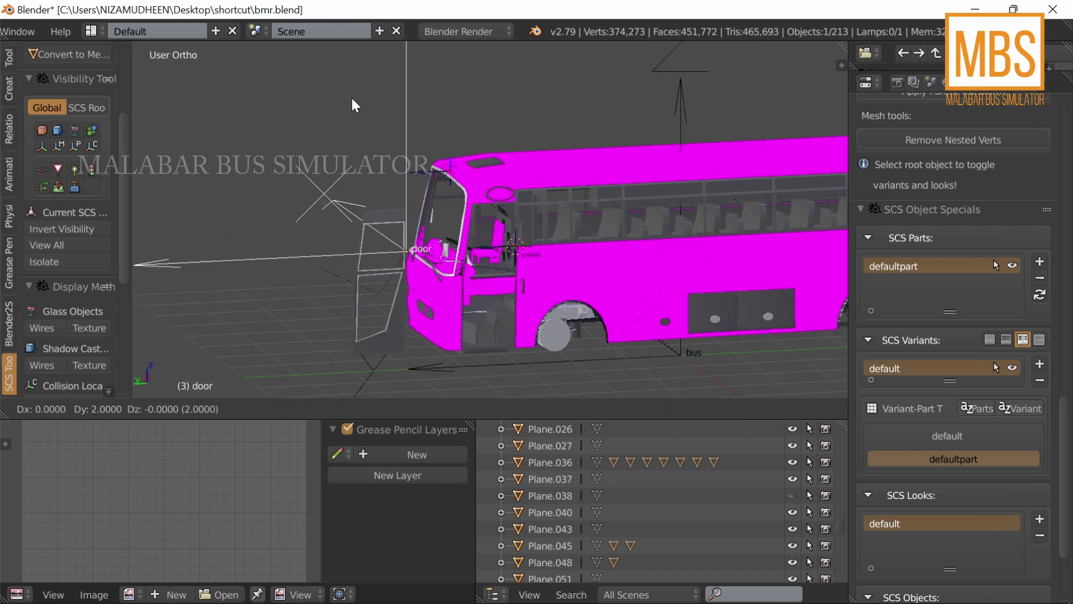
pyautogui.press('Escape')
pyautogui.scroll(-8, 559, 531)
pyautogui.click(539, 552)
pyautogui.write('door_closed')
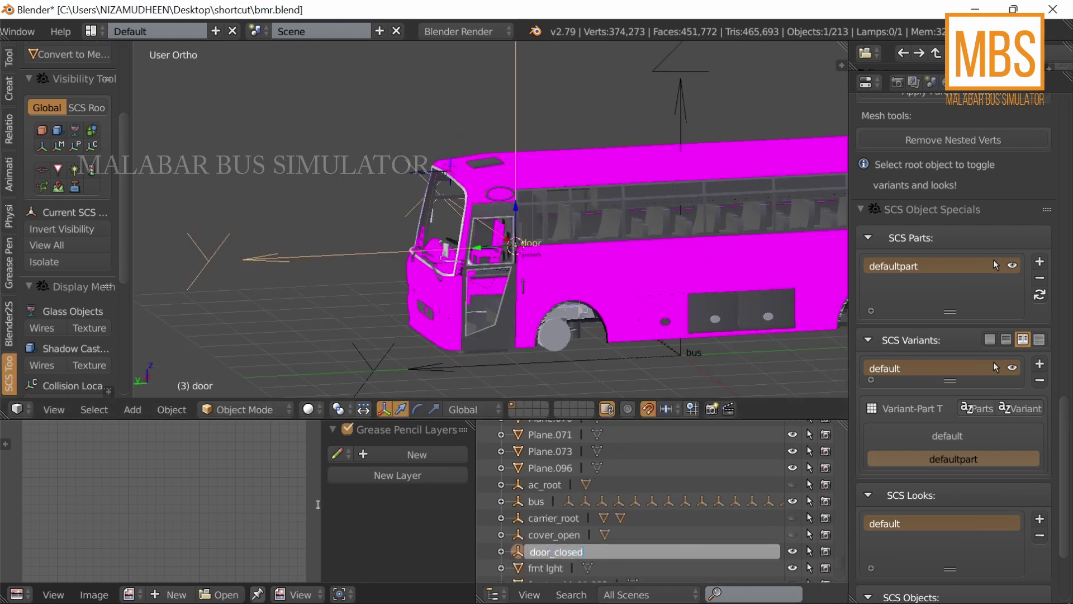
pyautogui.press('Return')
# - Create a 'door' folder in the upgrade directory and expand door_closed
pyautogui.hotkey('alt', 'Tab')
pyautogui.hotkey('ctrl', 'shift', 'n')
pyautogui.write('do')
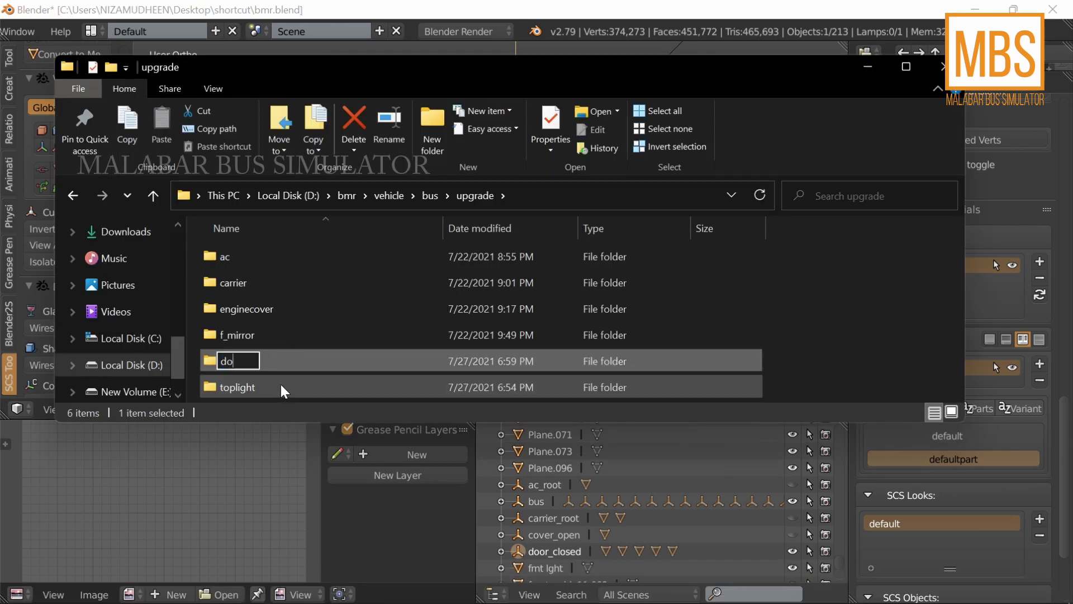
pyautogui.write('or')
pyautogui.press('Return')
pyautogui.click(501, 550)
# - Select the door pieces, set the export path to upgrade/door, and export
pyautogui.scroll(-2, 525, 523)
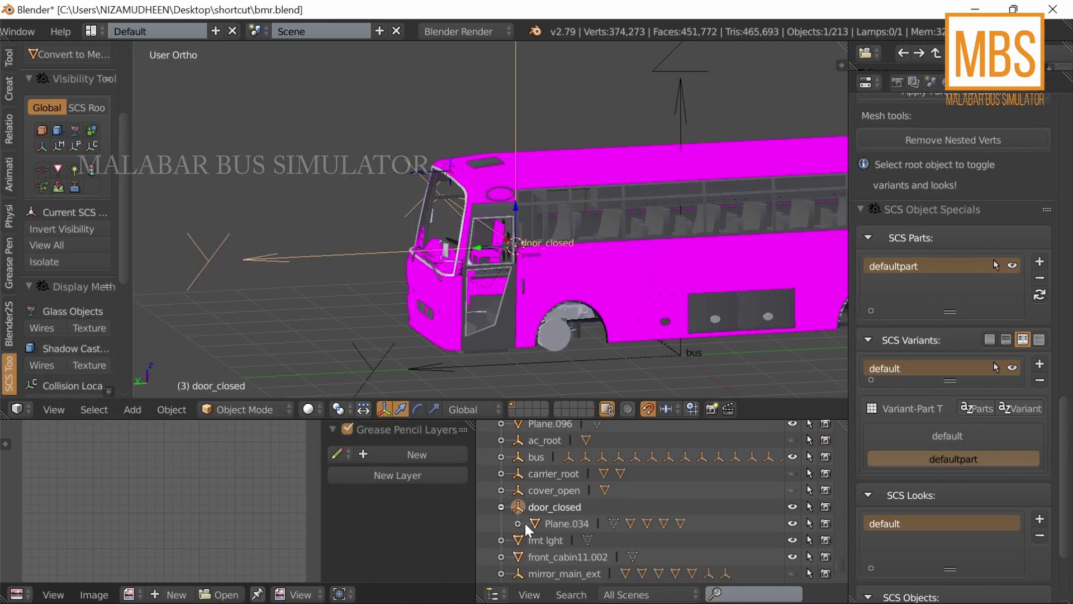
pyautogui.click(518, 524)
pyautogui.scroll(-2, 526, 522)
pyautogui.keyDown('ctrl'); pyautogui.click(554, 513); pyautogui.keyUp('ctrl')
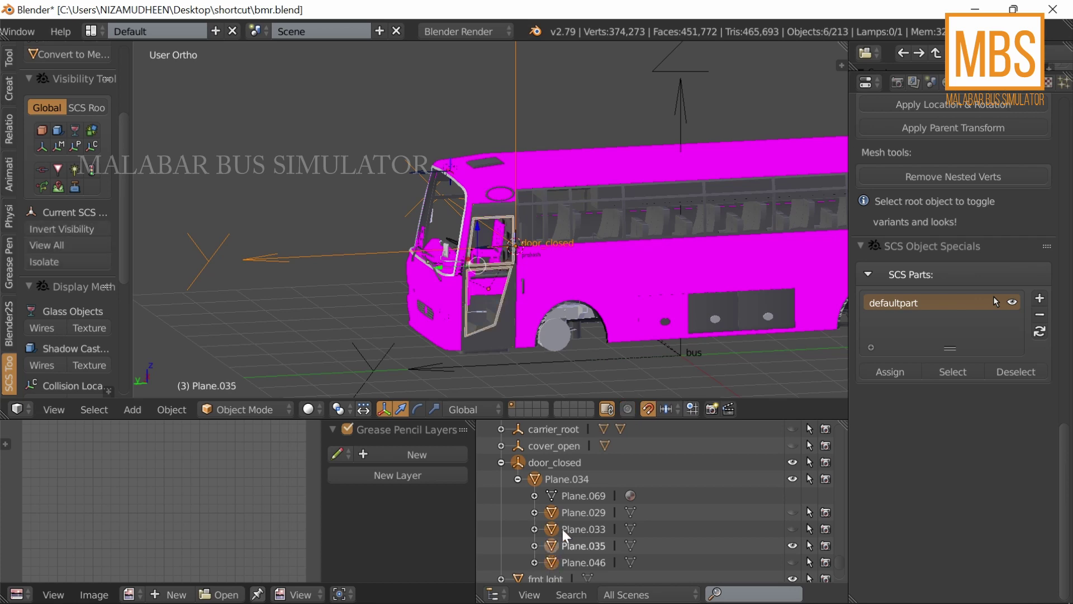
pyautogui.scroll(-5, 950, 336)
pyautogui.scroll(-1, 949, 336)
pyautogui.click(1040, 460)
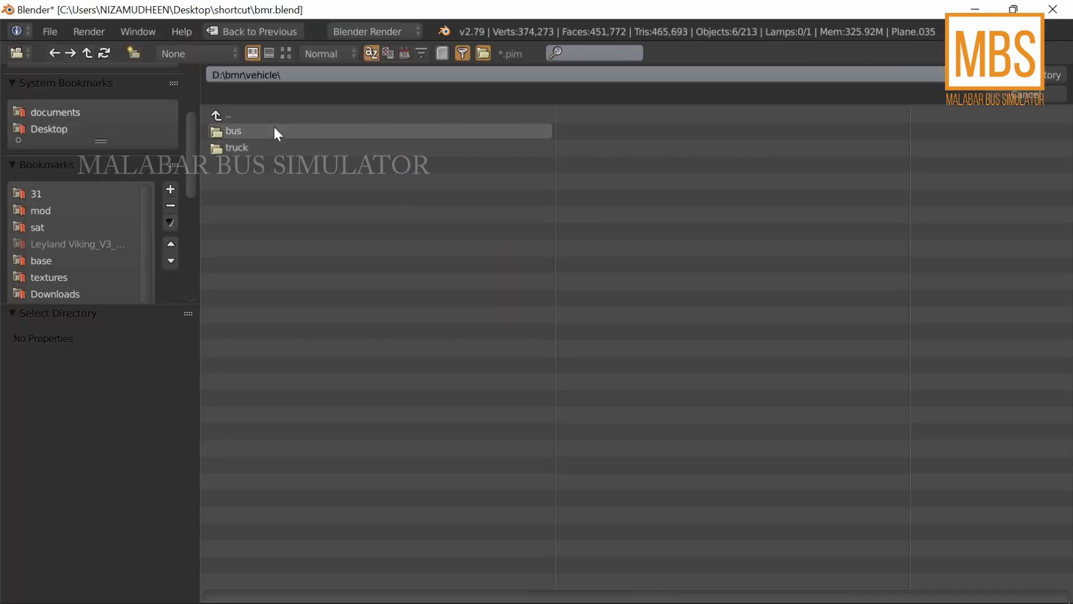
pyautogui.click(274, 130)
pyautogui.click(262, 147)
pyautogui.click(1033, 75)
pyautogui.click(953, 305)
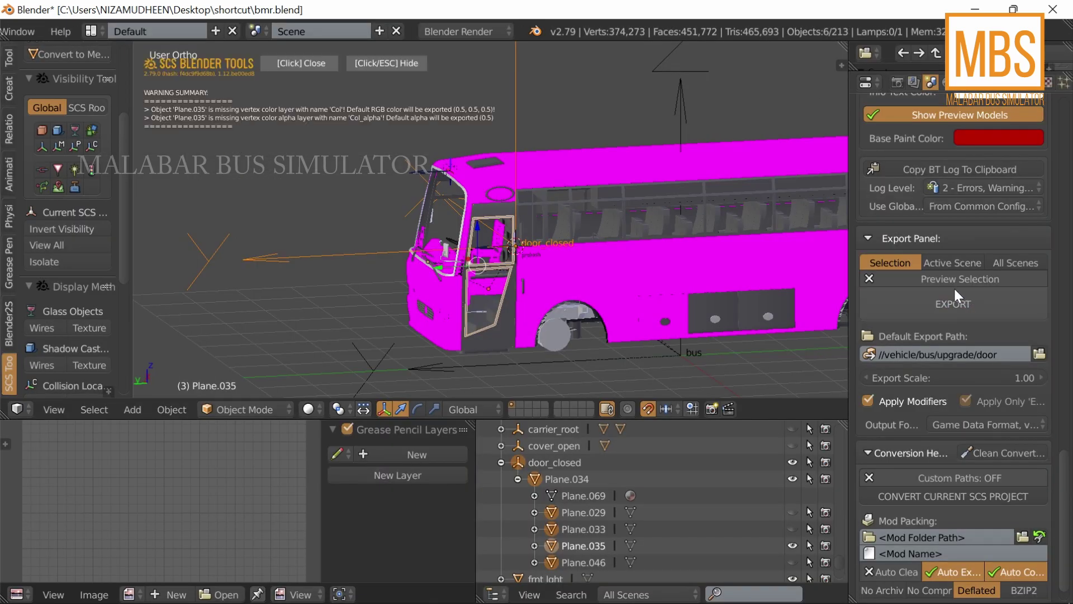
# - Check the door mesh's truckpaint material
pyautogui.scroll(3, 209, 114)
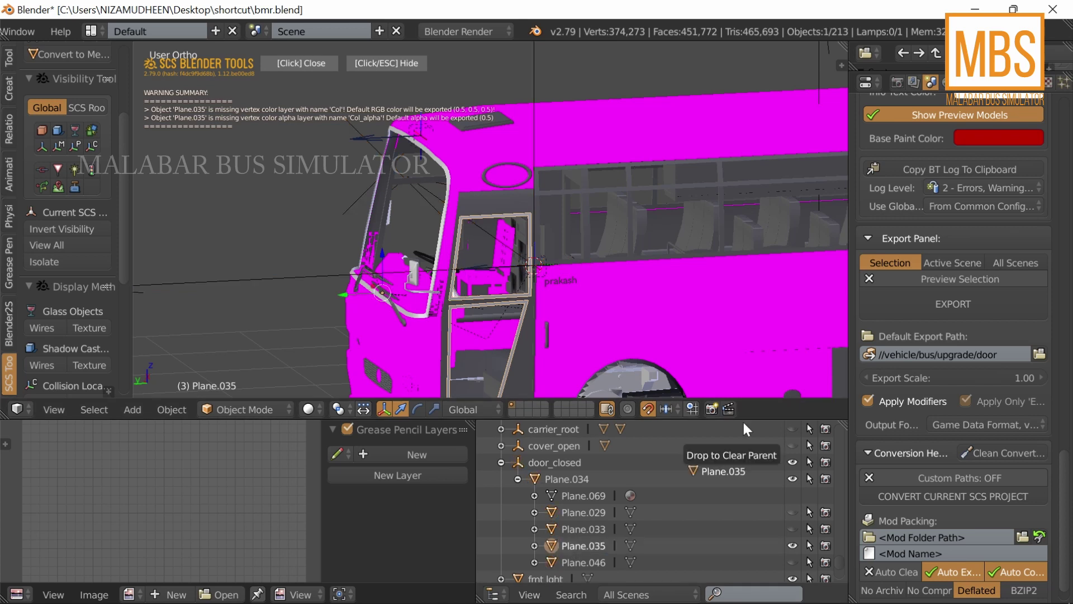
pyautogui.moveTo(741, 420); pyautogui.dragTo(743, 425)
pyautogui.click(1032, 82)
pyautogui.scroll(-10, 927, 230)
pyautogui.scroll(-2, 959, 456)
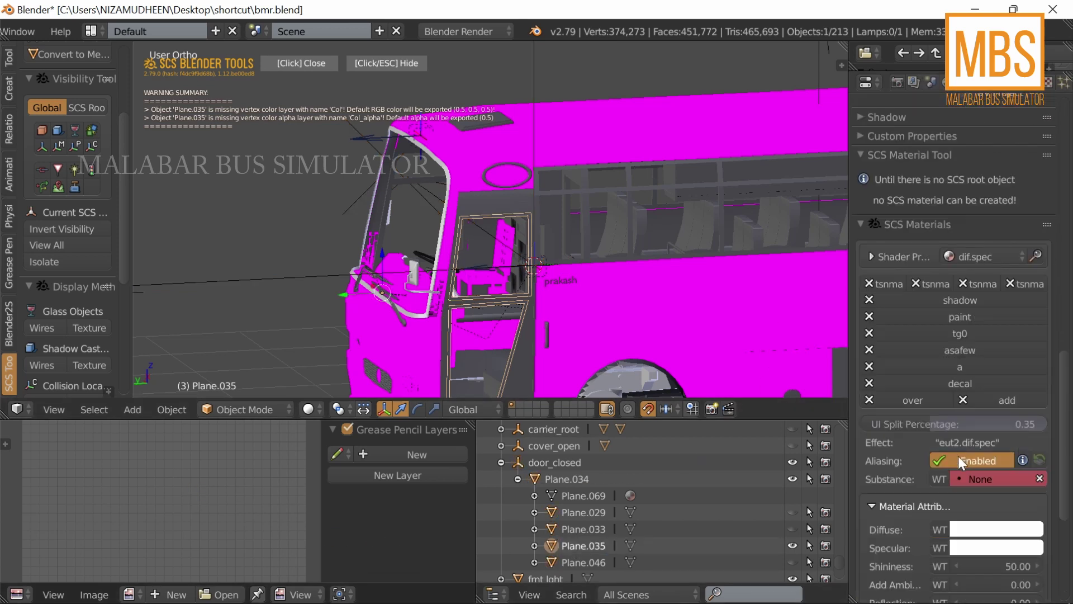
pyautogui.click(556, 480)
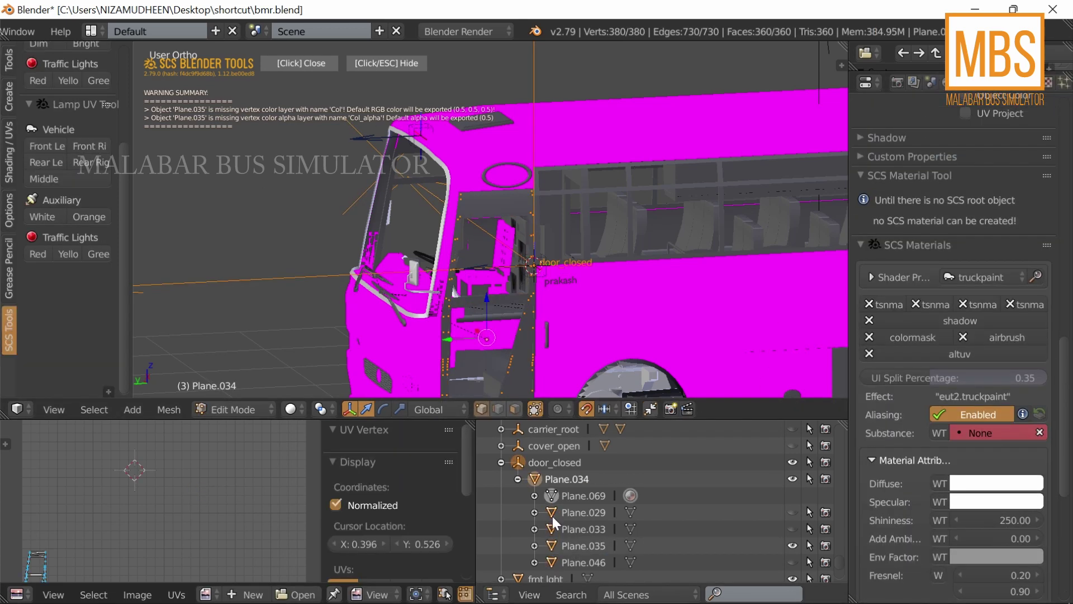
# - Reselect all door pieces, export with Preview Selection, then select only Plane.034
pyautogui.click(553, 515)
pyautogui.keyDown('ctrl'); pyautogui.click(553, 545); pyautogui.keyUp('ctrl')
pyautogui.scroll(-10, 973, 485)
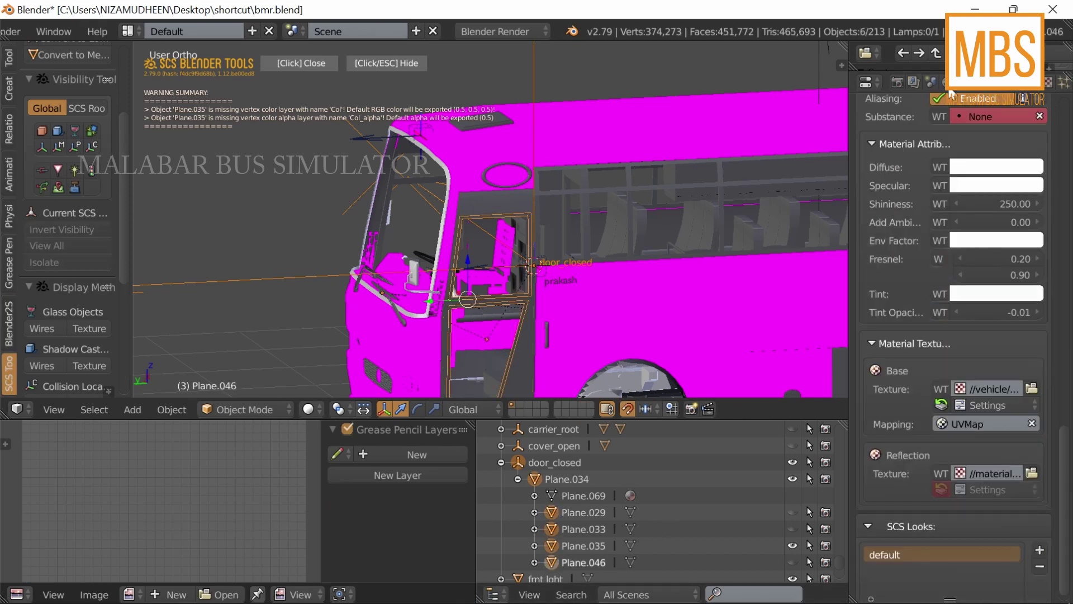
pyautogui.click(930, 83)
pyautogui.click(942, 278)
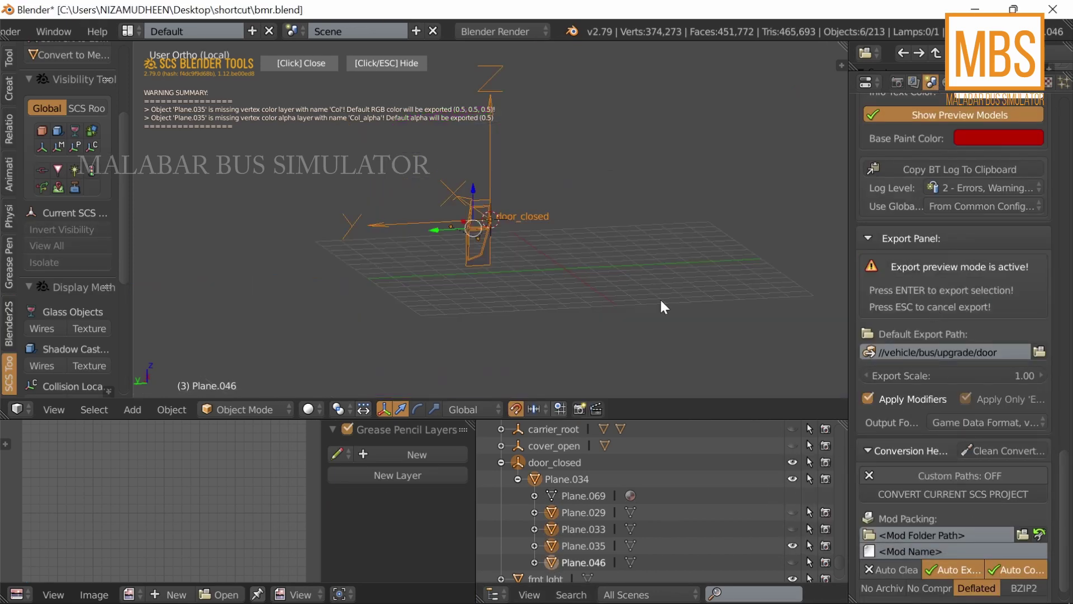
pyautogui.press('Return')
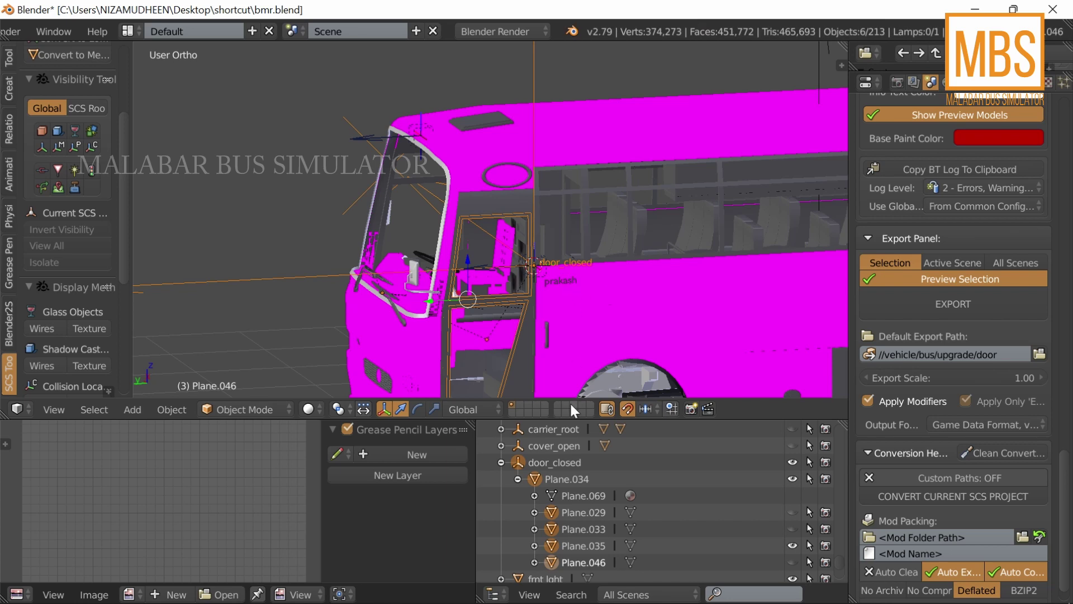
pyautogui.click(536, 479)
pyautogui.scroll(-5, 440, 278)
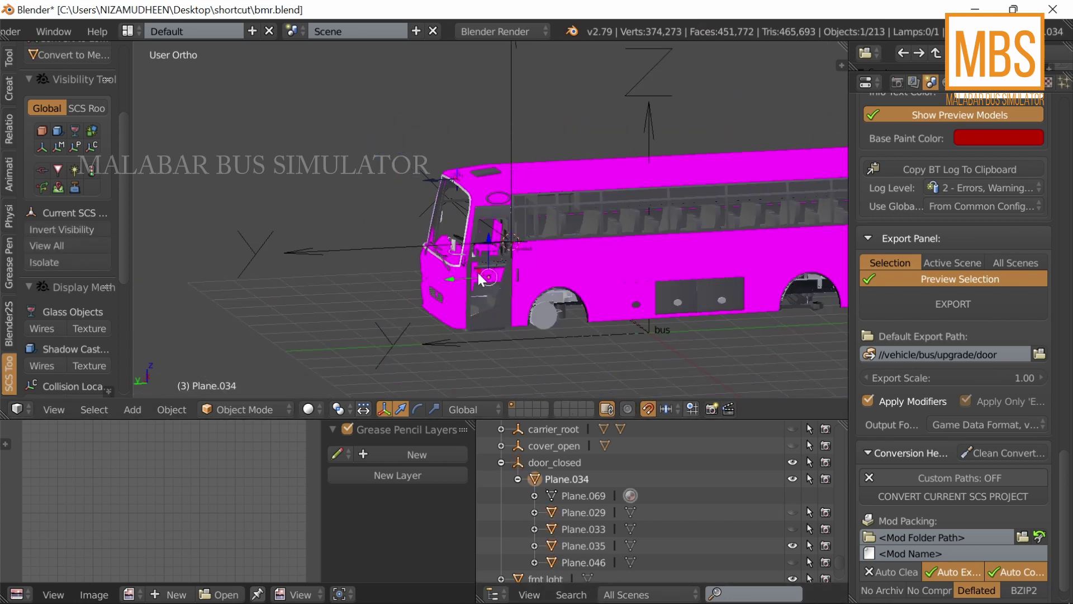
pyautogui.press('r')
pyautogui.press('z')
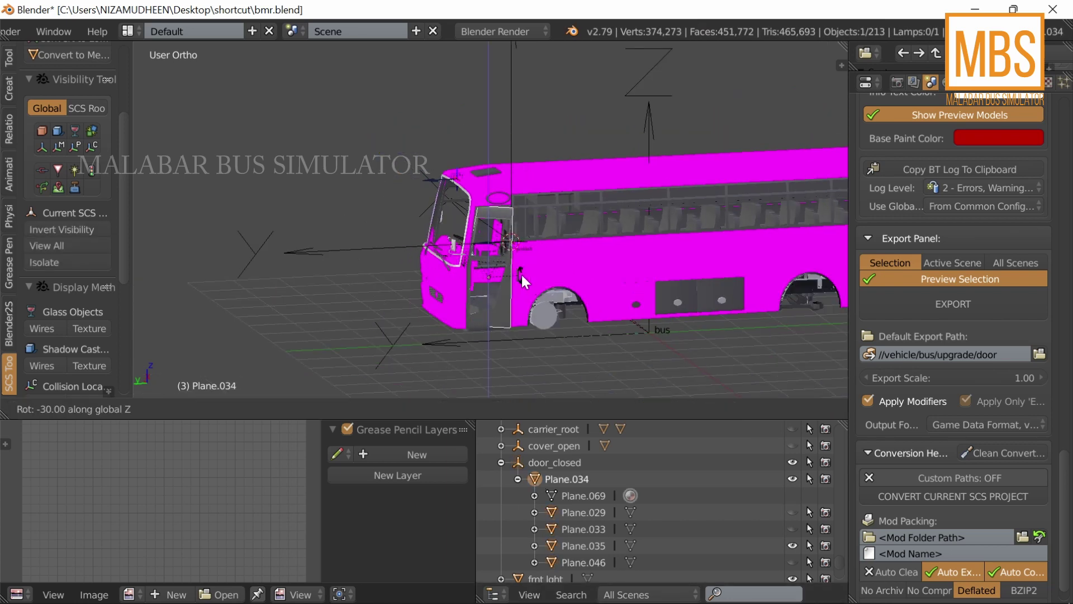
pyautogui.scroll(2, 497, 276)
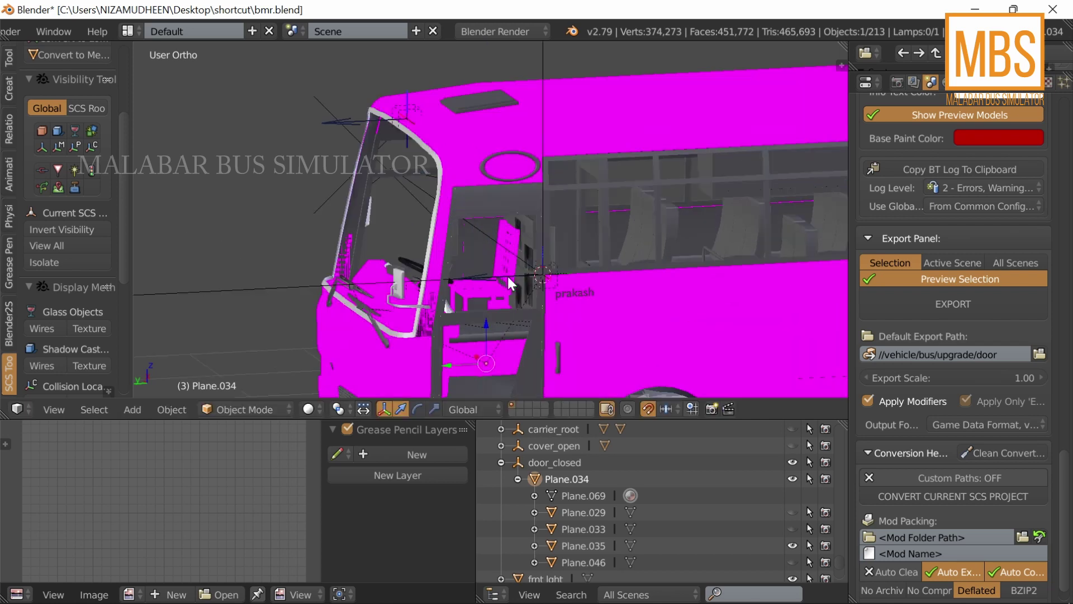
pyautogui.scroll(3, 485, 258)
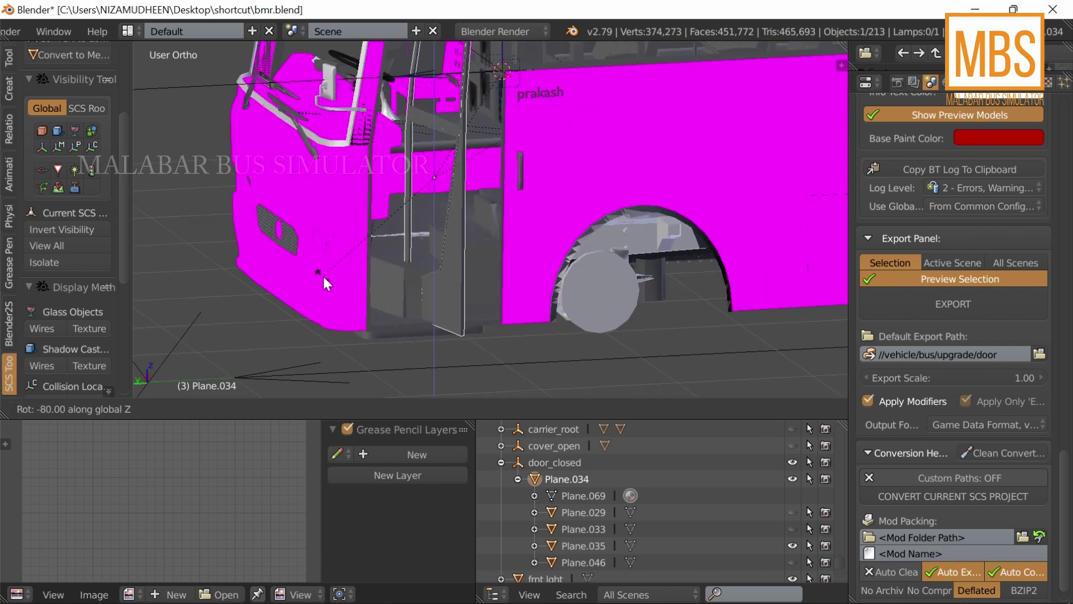
pyautogui.click(361, 278)
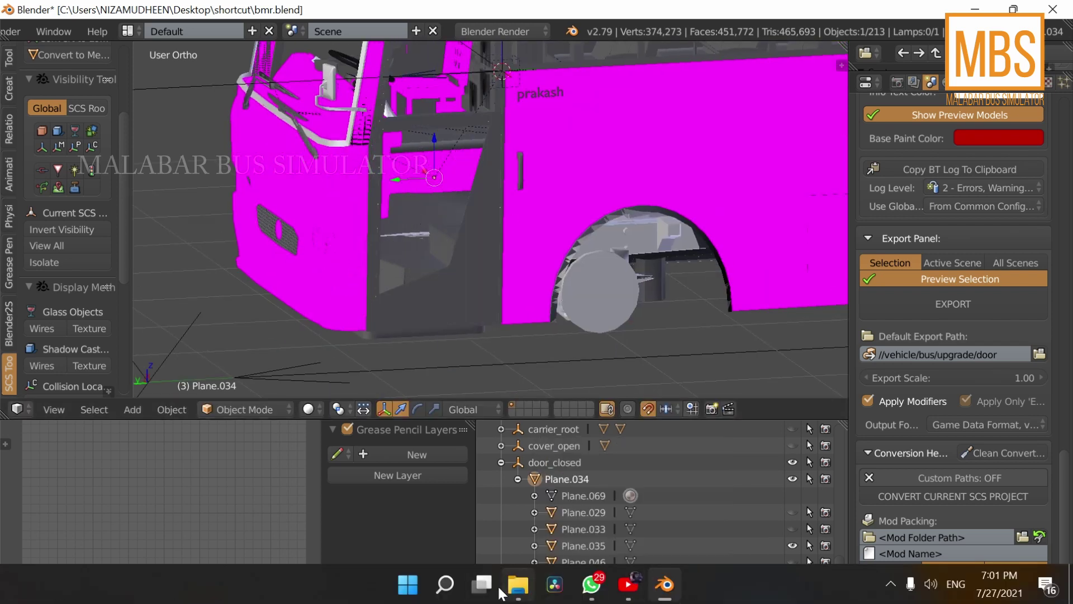
pyautogui.click(409, 584)
# - Launch Chrome and show Google image results for 'bmr boss'
pyautogui.click(489, 112)
pyautogui.click(325, 262)
pyautogui.click(425, 351)
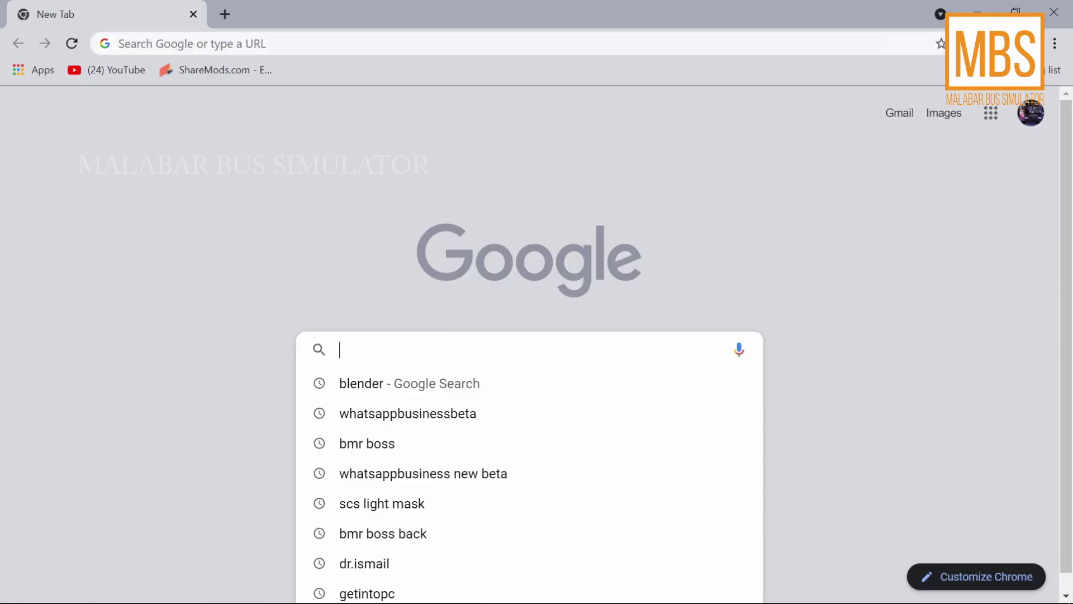
pyautogui.write('bmr boss')
pyautogui.press('Return')
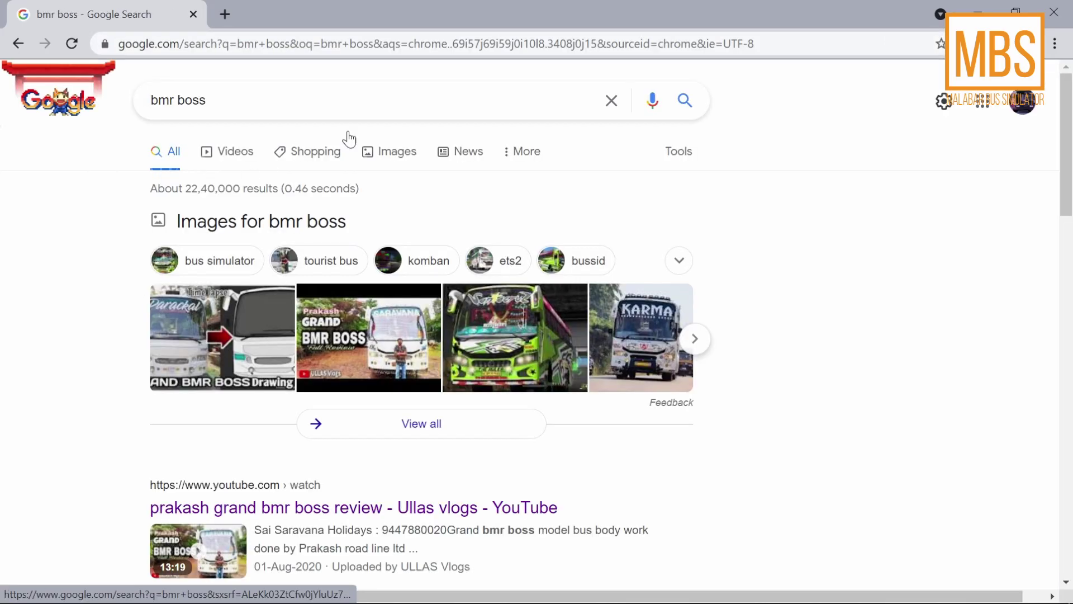
pyautogui.click(386, 151)
pyautogui.scroll(-6, 452, 415)
pyautogui.scroll(-4, 452, 415)
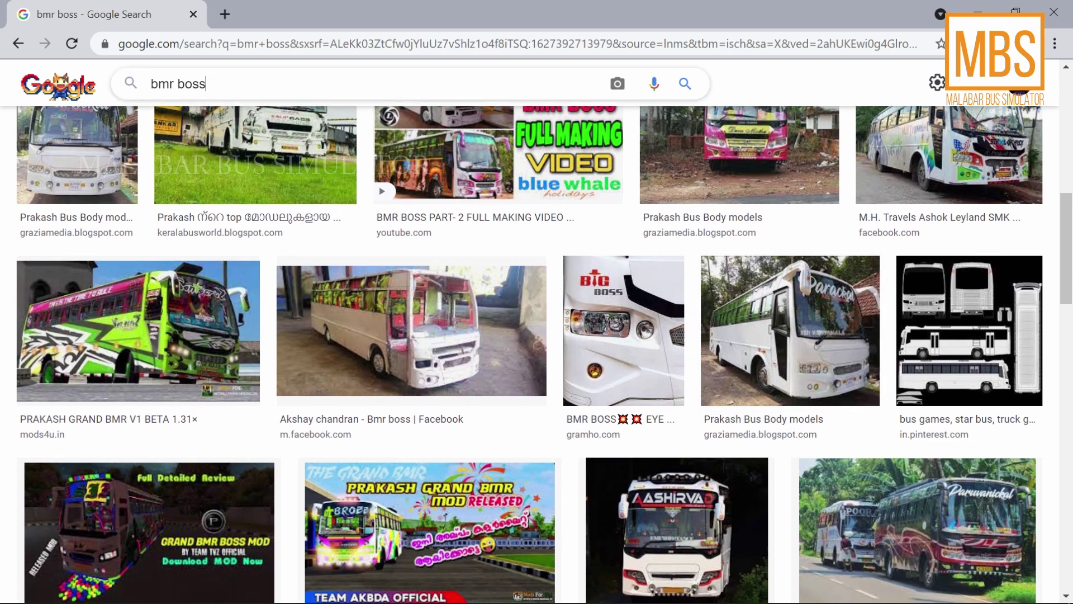
# - Refine the image search to 'bmr boss door' and scroll through the results
pyautogui.write('door')
pyautogui.press('Return')
pyautogui.scroll(-6, 676, 487)
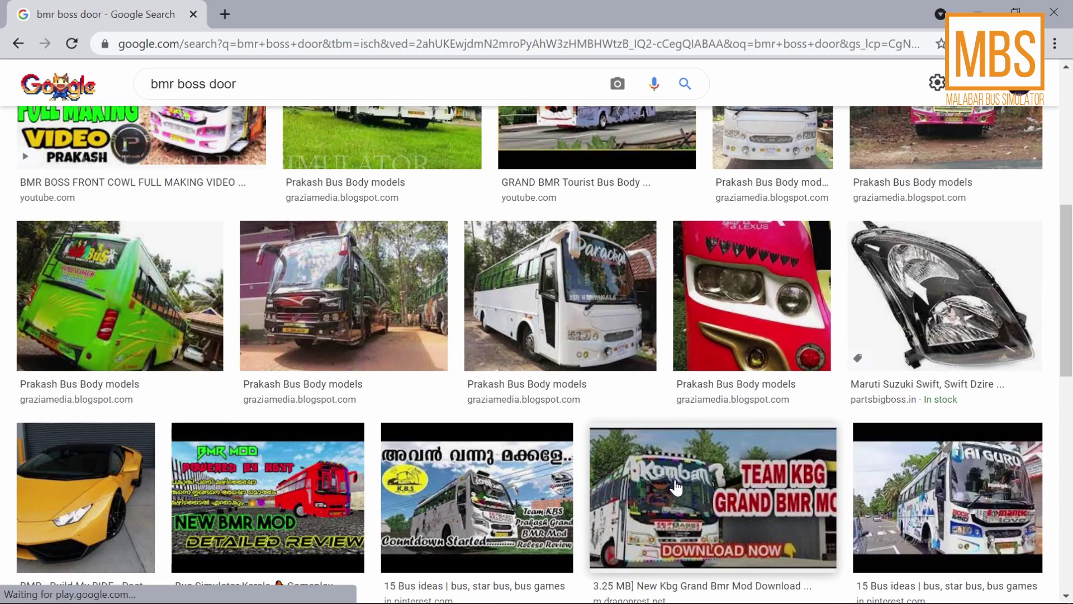
pyautogui.scroll(-2, 676, 487)
pyautogui.scroll(-3, 678, 483)
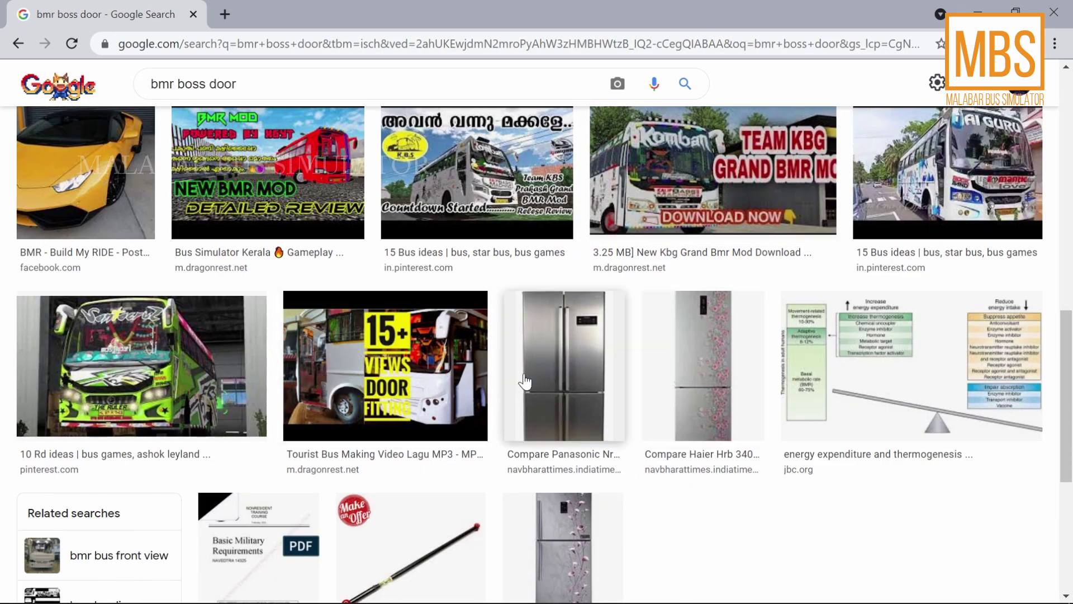
pyautogui.scroll(-5, 525, 381)
pyautogui.scroll(10, 421, 368)
pyautogui.scroll(6, 421, 367)
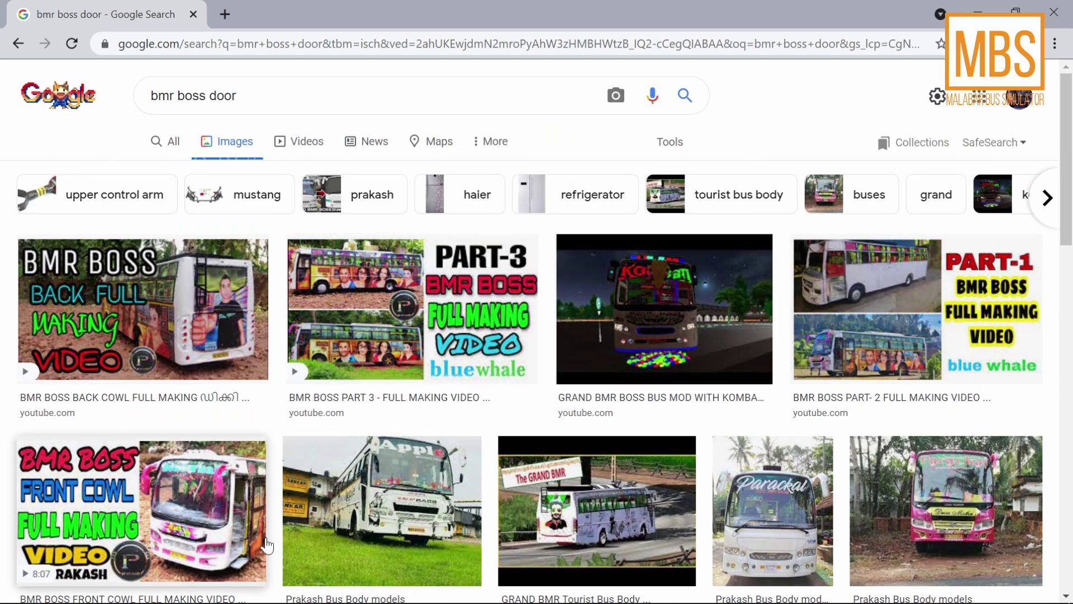
# - Return to the bus model in Blender and select the door panel Plane.034
pyautogui.moveTo(769, 598)
pyautogui.click(646, 593)
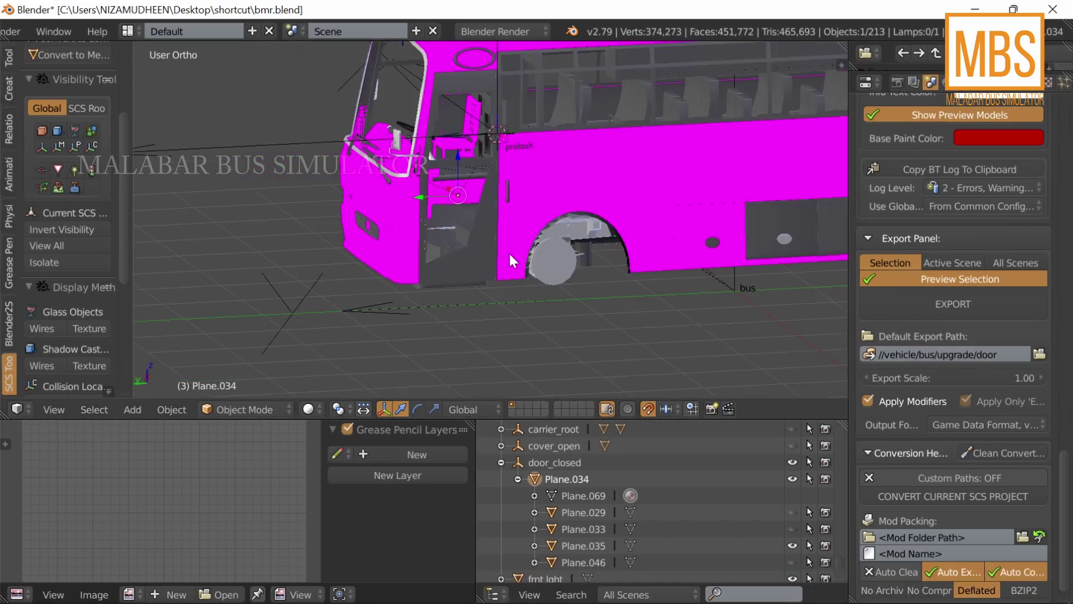
pyautogui.scroll(-3, 494, 92)
pyautogui.scroll(3, 515, 142)
pyautogui.scroll(2, 574, 282)
pyautogui.rightClick(574, 281)
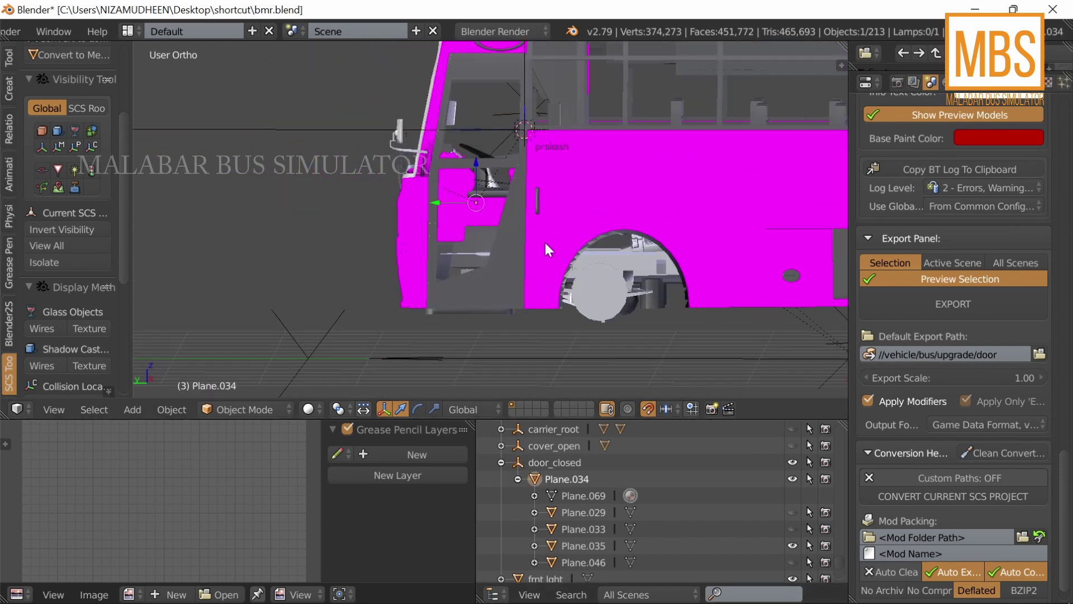
pyautogui.moveTo(545, 243)
pyautogui.mouseDown(button='middle')
pyautogui.moveTo(635, 301)
pyautogui.moveTo(380, 199)
pyautogui.mouseUp(button='middle')
# - Try an X-axis move of the door panel, then undo it
pyautogui.press('g')
pyautogui.press('x')
pyautogui.press('Escape')
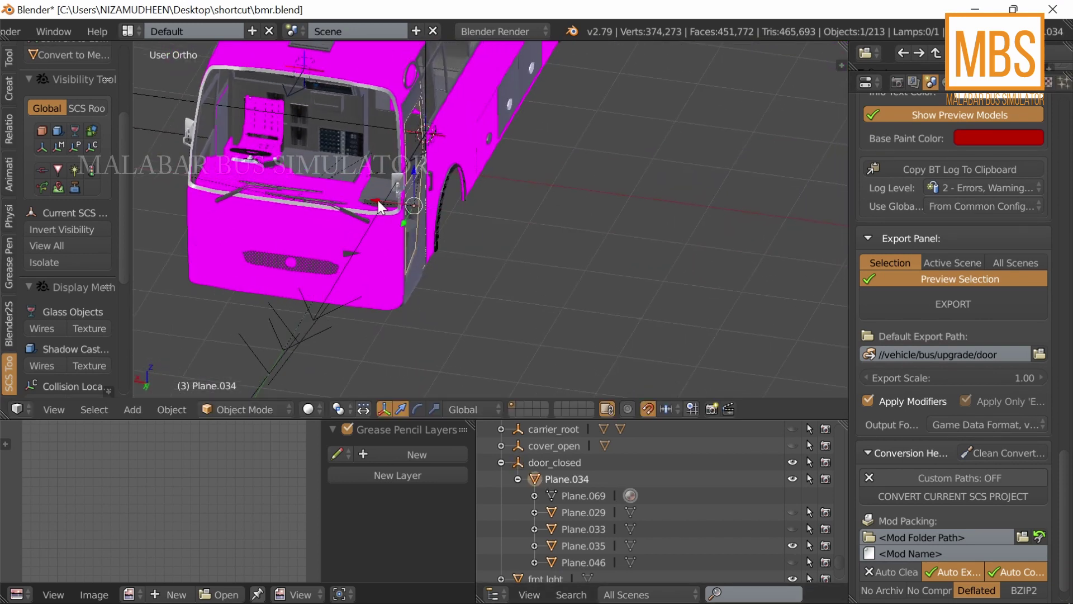
pyautogui.press('g')
pyautogui.press('x')
pyautogui.click(420, 208)
pyautogui.hotkey('ctrl', 'z')
# - Start another X-axis door move and cancel it, leaving the door in place
pyautogui.press('g')
pyautogui.press('x')
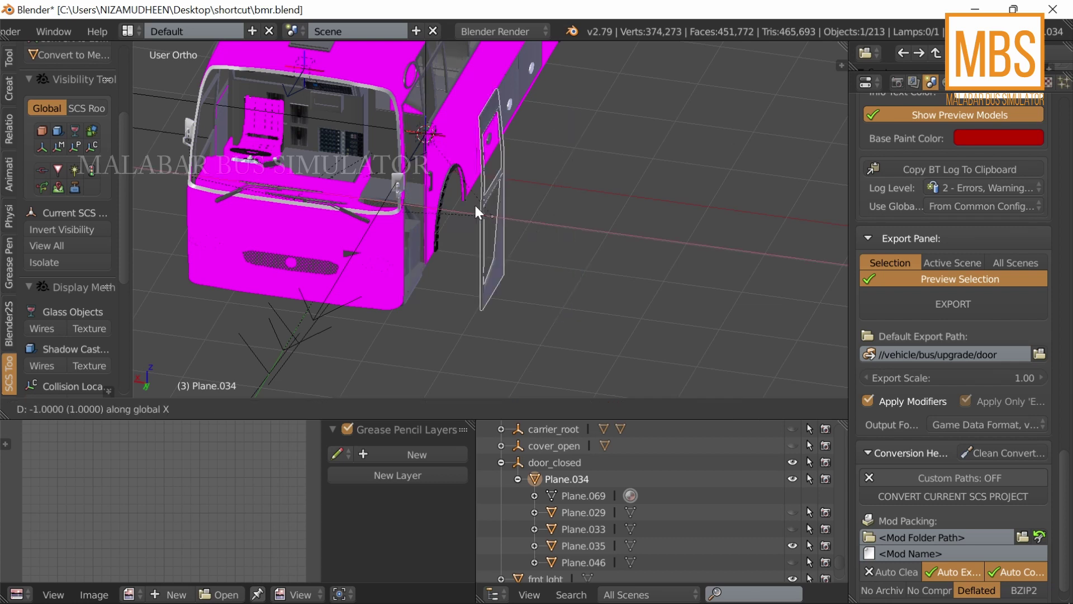
pyautogui.scroll(5, 472, 212)
pyautogui.scroll(2, 462, 218)
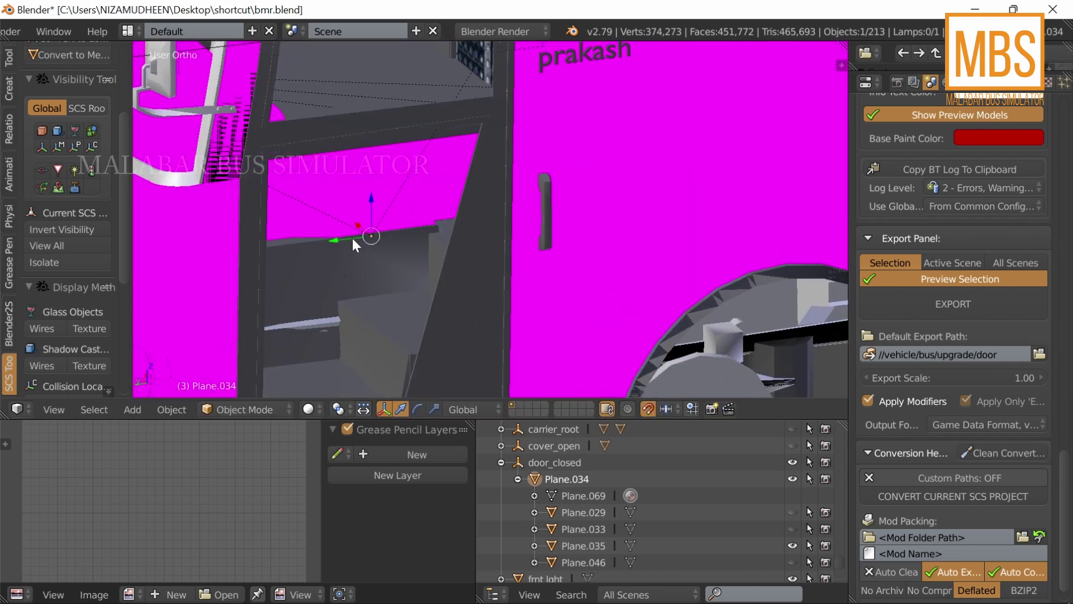
pyautogui.press('Escape')
pyautogui.moveTo(489, 223); pyautogui.dragTo(352, 163, button='middle')
# - Repeatedly start and cancel moves of the door panel along X
pyautogui.press('g')
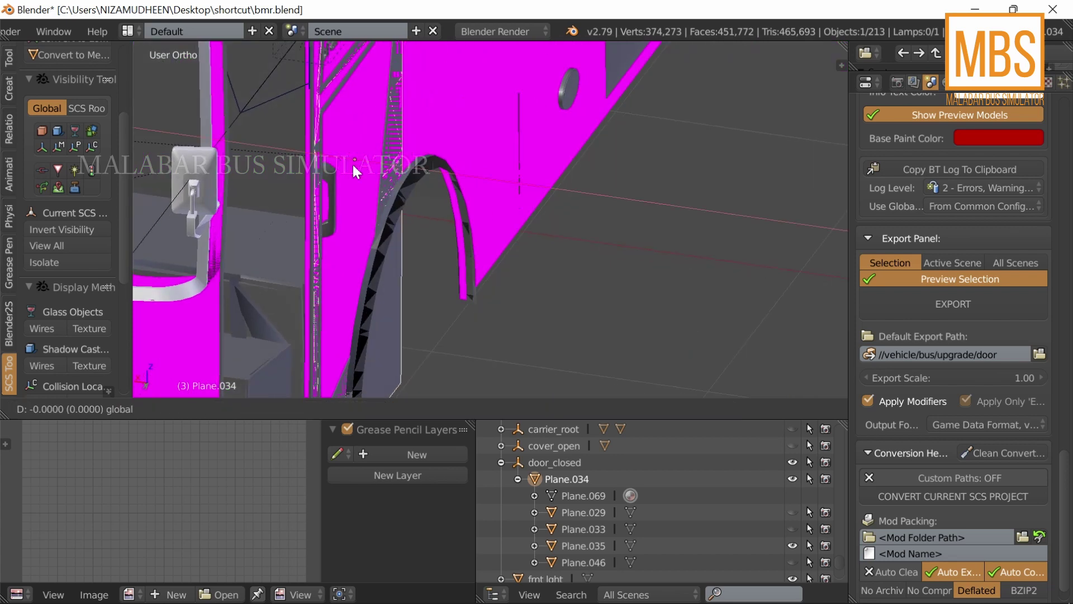
pyautogui.press('Escape')
pyautogui.press('g')
pyautogui.press('Escape')
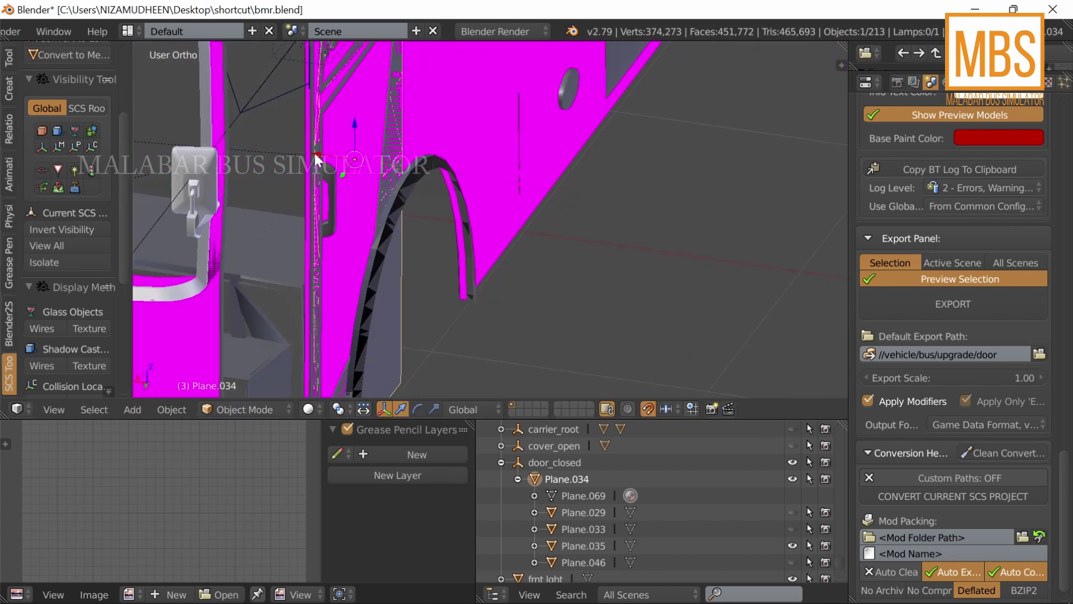
pyautogui.press('g')
pyautogui.press('Escape')
pyautogui.press('g')
pyautogui.press('x')
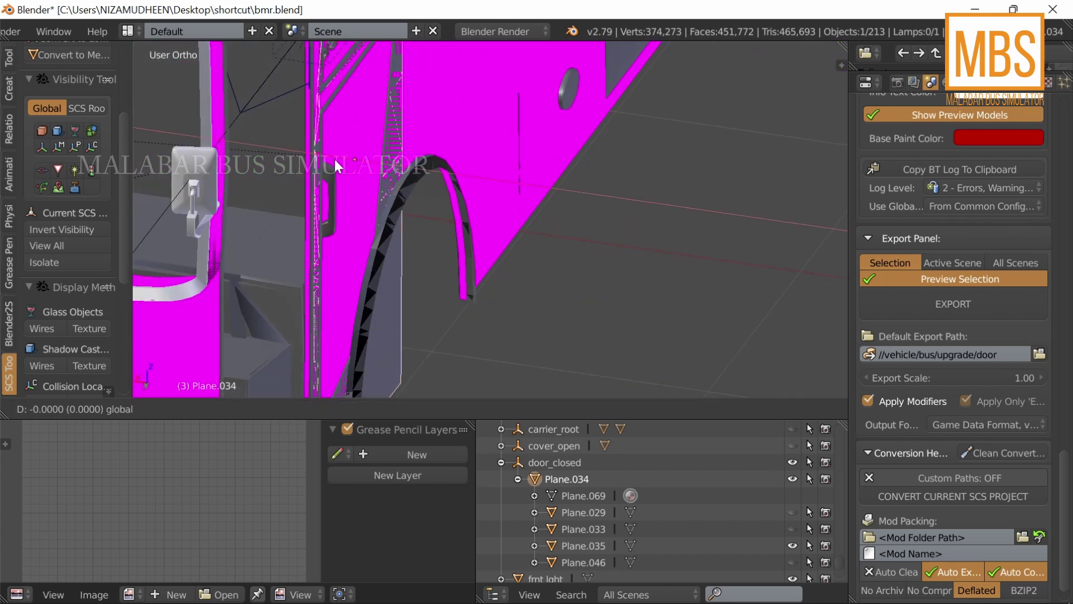
# - Isolate the door panel in local view and test sliding it along X
pyautogui.press('Escape')
pyautogui.press('KP_Divide')
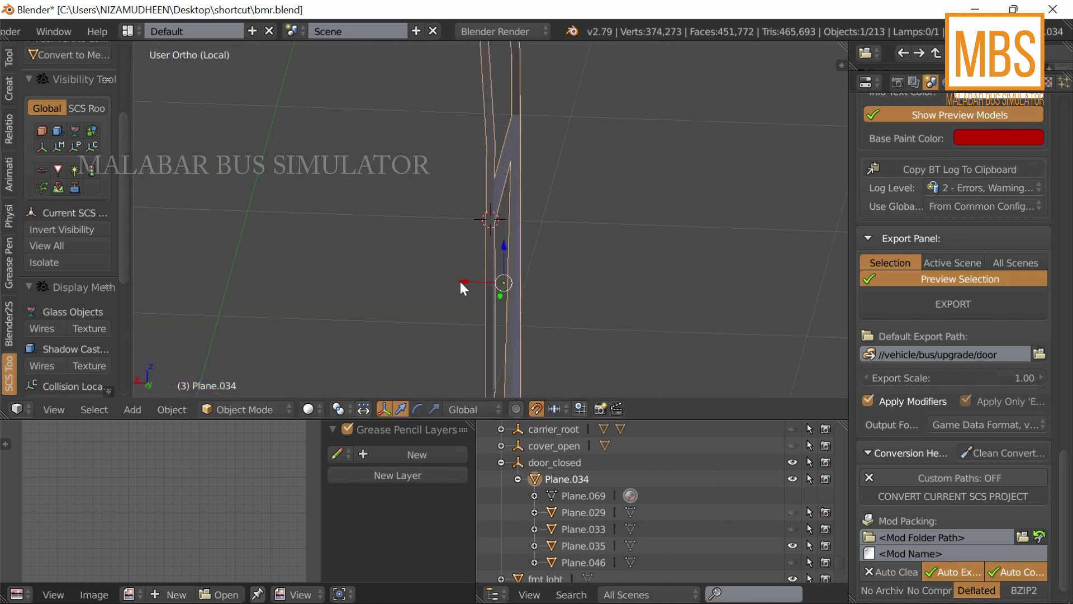
pyautogui.press('g')
pyautogui.press('x')
pyautogui.press('Escape')
pyautogui.press('g')
pyautogui.press('x')
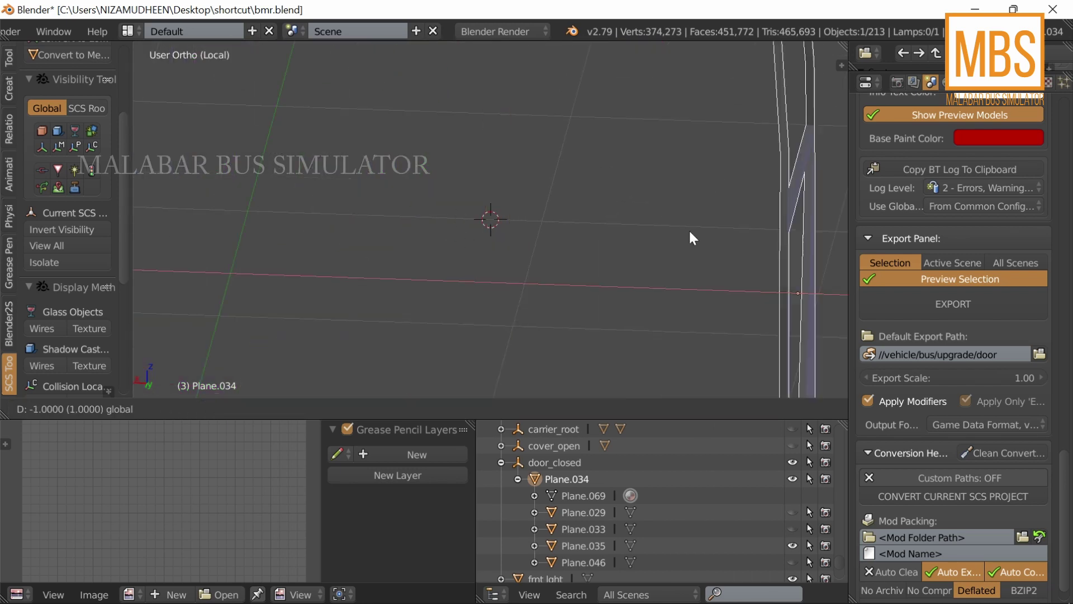
pyautogui.click(606, 229)
# - Test a -1 X offset on the door, then cancel it and exit local view
pyautogui.press('g')
pyautogui.press('x')
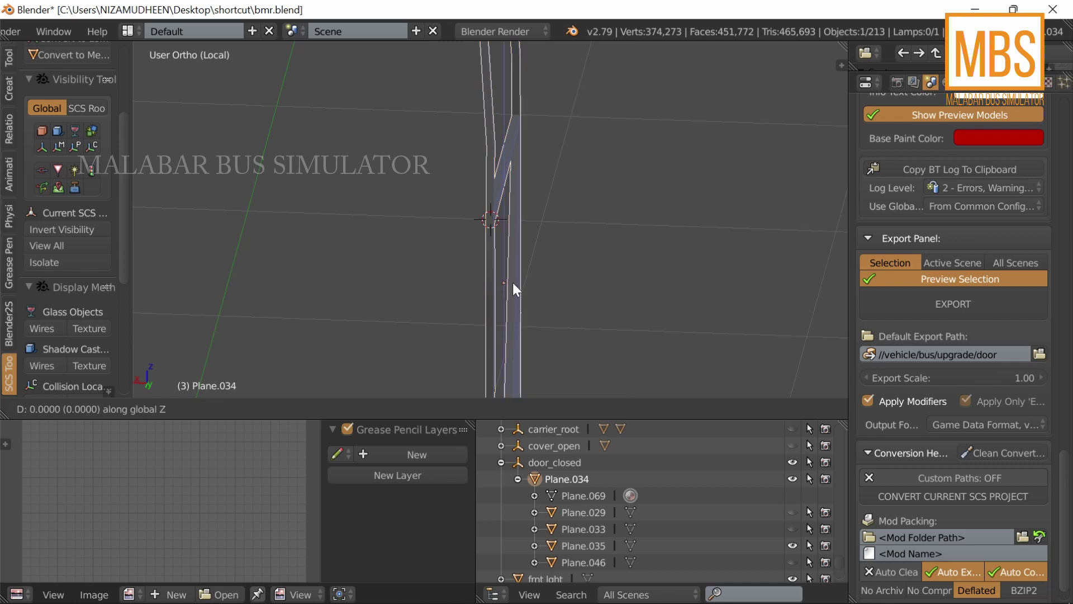
pyautogui.press('Escape')
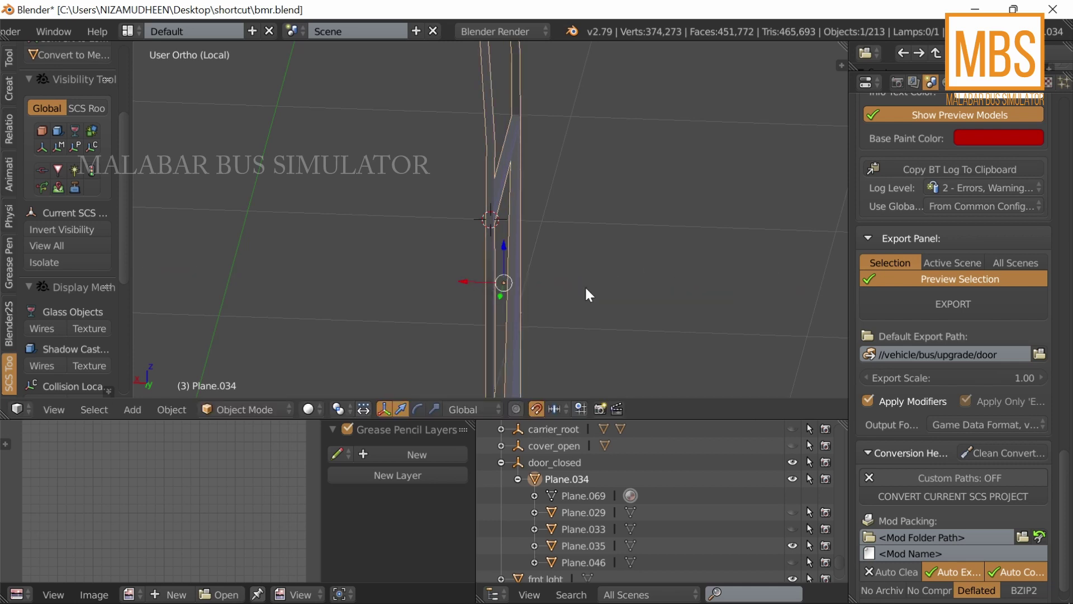
pyautogui.press('g')
pyautogui.press('x')
pyautogui.press('-')
pyautogui.press('1')
pyautogui.press('BackSpace')
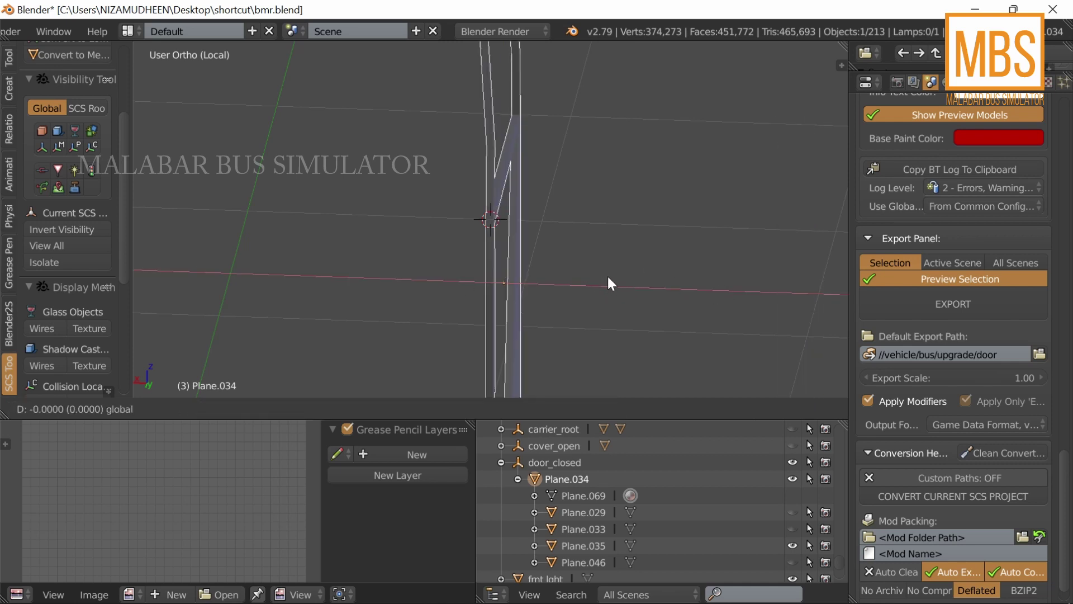
pyautogui.press('Return')
pyautogui.press('KP_Divide')
# - Slide the door -2 units along X and frame it in the view
pyautogui.press('g')
pyautogui.press('x')
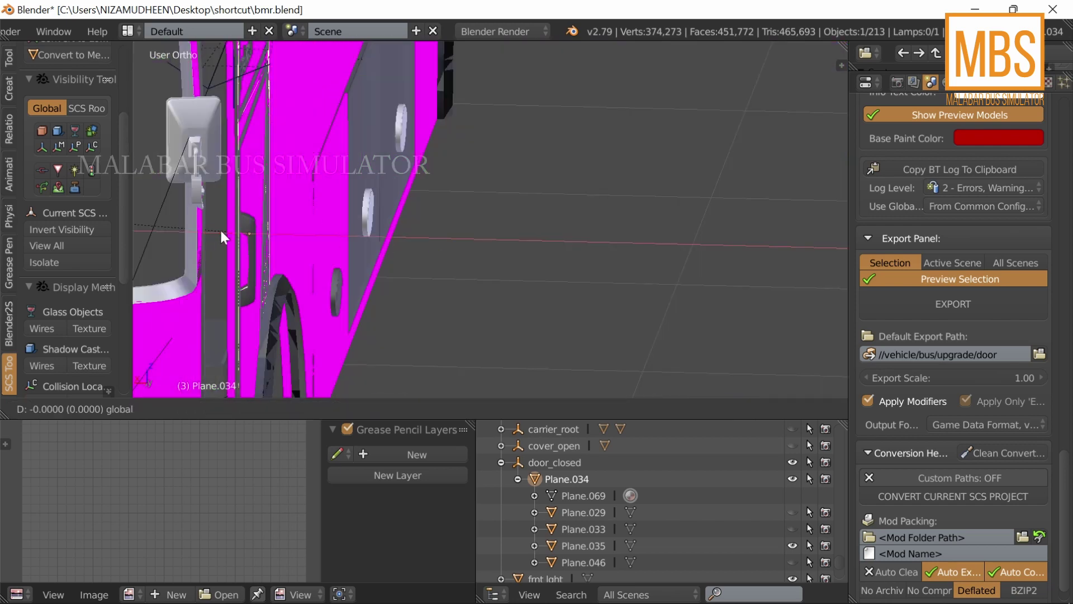
pyautogui.press('Escape')
pyautogui.press('g')
pyautogui.press('x')
pyautogui.press('-')
pyautogui.press('2')
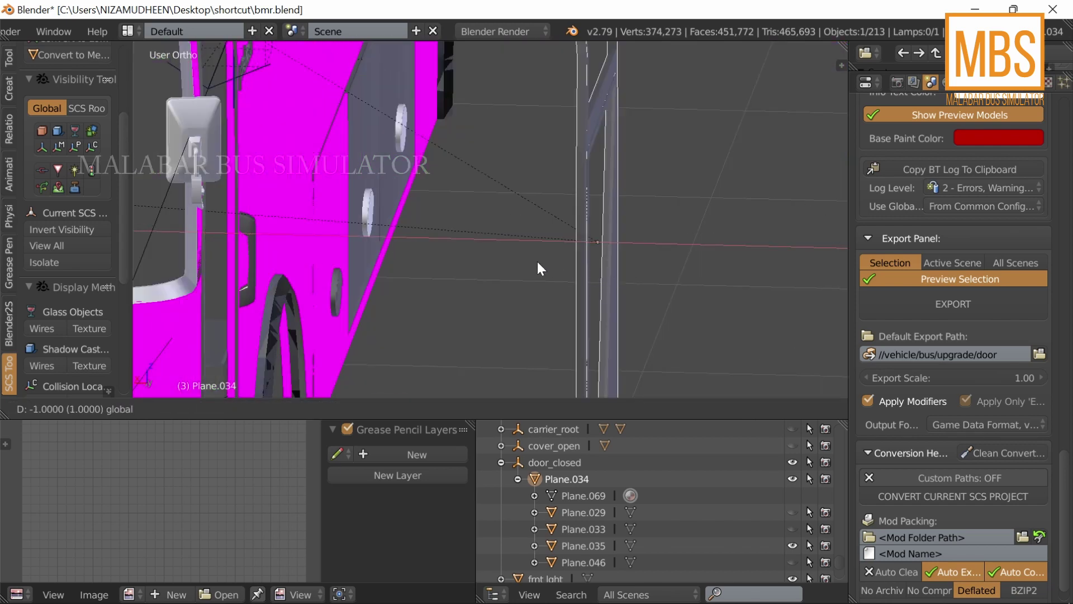
pyautogui.press('Return')
pyautogui.press('KP_Decimal')
# - Restart and cancel X-axis moves of the door, orbiting around it
pyautogui.press('g')
pyautogui.press('x')
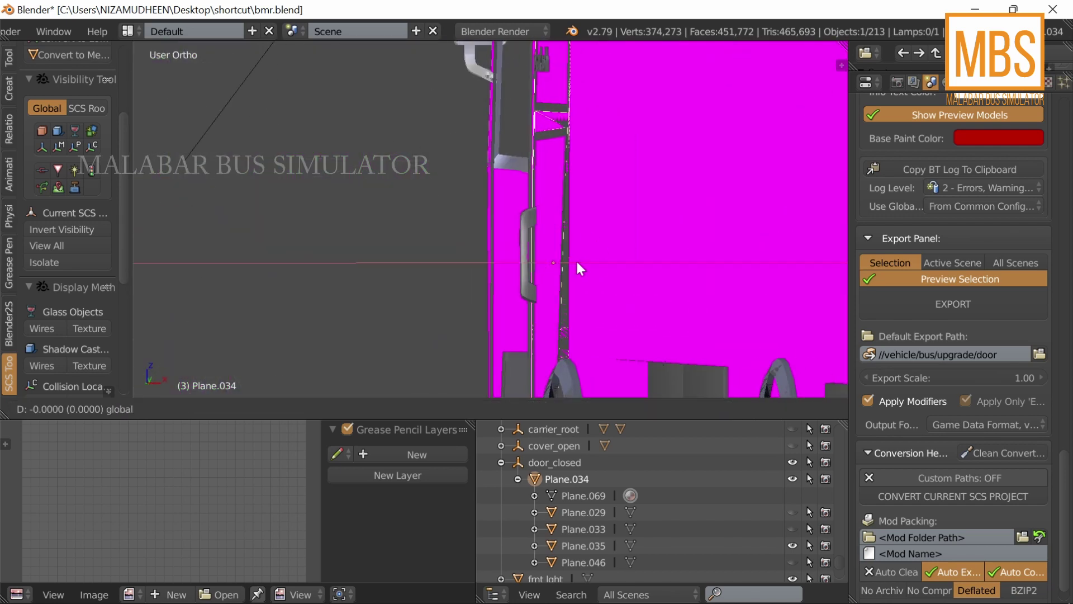
pyautogui.press('Escape')
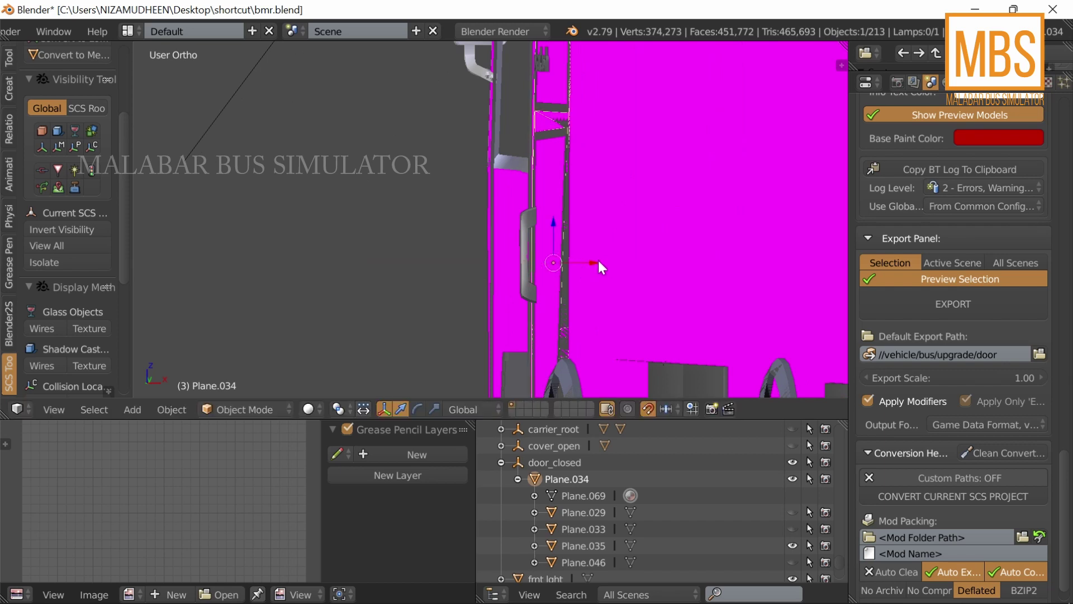
pyautogui.press('g')
pyautogui.press('x')
pyautogui.press('Escape')
pyautogui.moveTo(457, 271); pyautogui.dragTo(507, 97, button='middle')
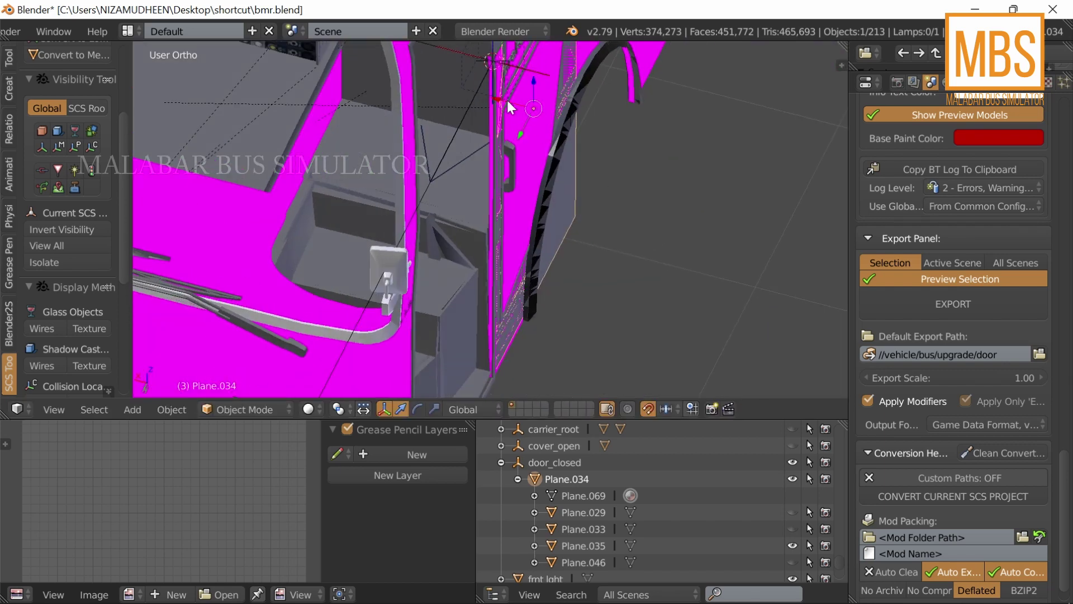
# - Select neighbouring part Plane.001 and try an X-axis move, then cancel
pyautogui.rightClick(524, 105)
pyautogui.press('g')
pyautogui.press('x')
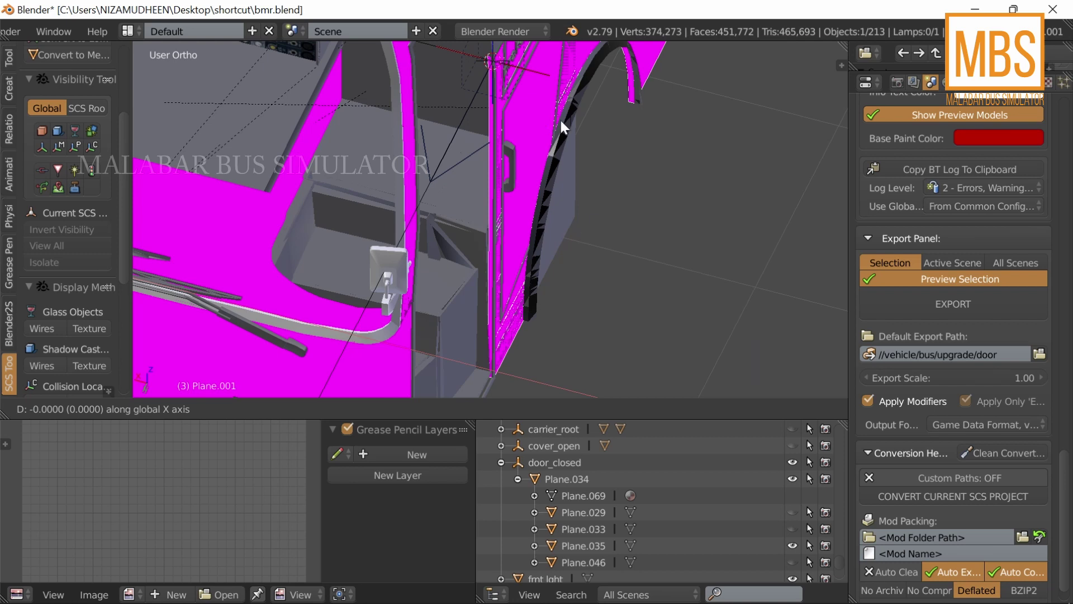
pyautogui.press('Escape')
# - Reselect door panel Plane.034, frame it, and switch the bus to wireframe
pyautogui.click(532, 479)
pyautogui.press('KP_Decimal')
pyautogui.press('g')
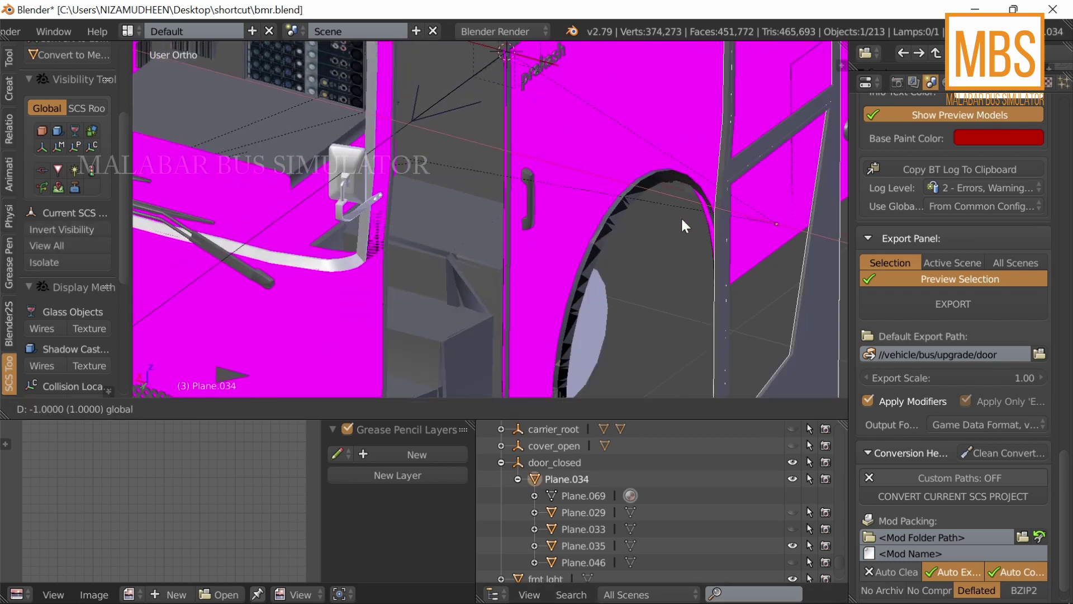
pyautogui.press('z')
pyautogui.press('z')
pyautogui.press('z')
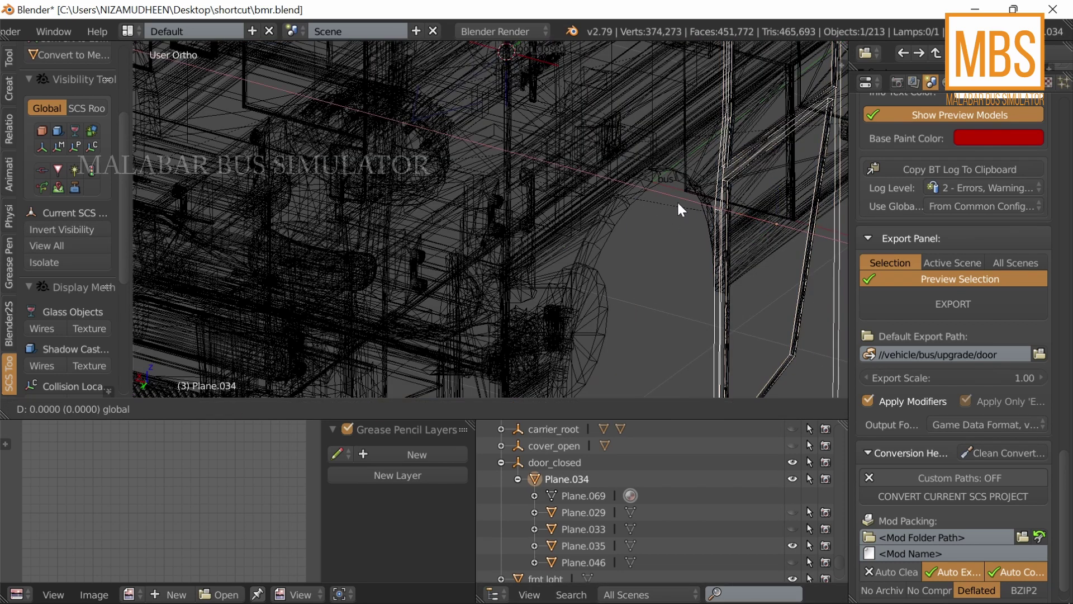
# - Confirm the door position and return the viewport to solid shading
pyautogui.click(648, 164)
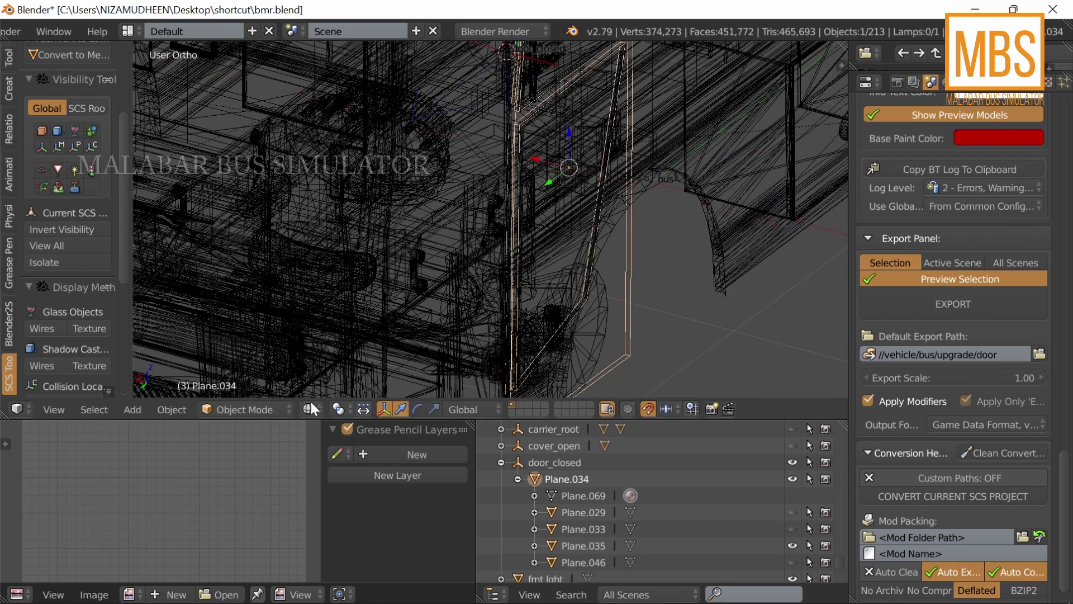
pyautogui.click(313, 410)
pyautogui.click(342, 347)
pyautogui.scroll(5, 479, 219)
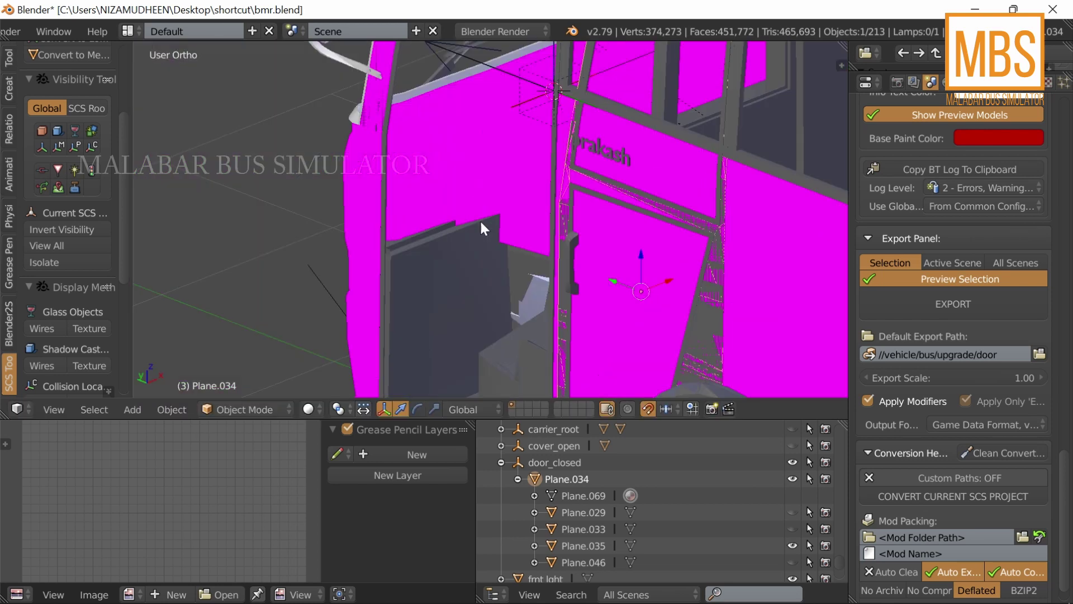
# - Move the door vertically, then slide it along X into the doorway
pyautogui.press('g')
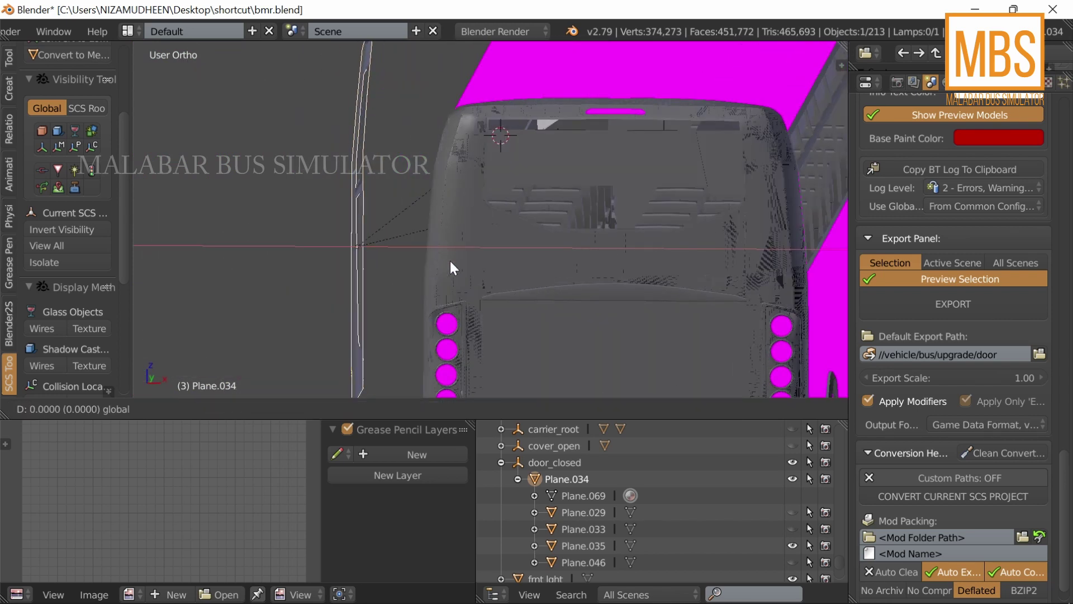
pyautogui.rightClick(469, 252)
pyautogui.moveTo(469, 252)
pyautogui.mouseDown(button='middle')
pyautogui.moveTo(746, 324)
pyautogui.moveTo(842, 314)
pyautogui.moveTo(796, 335)
pyautogui.mouseUp(button='middle')
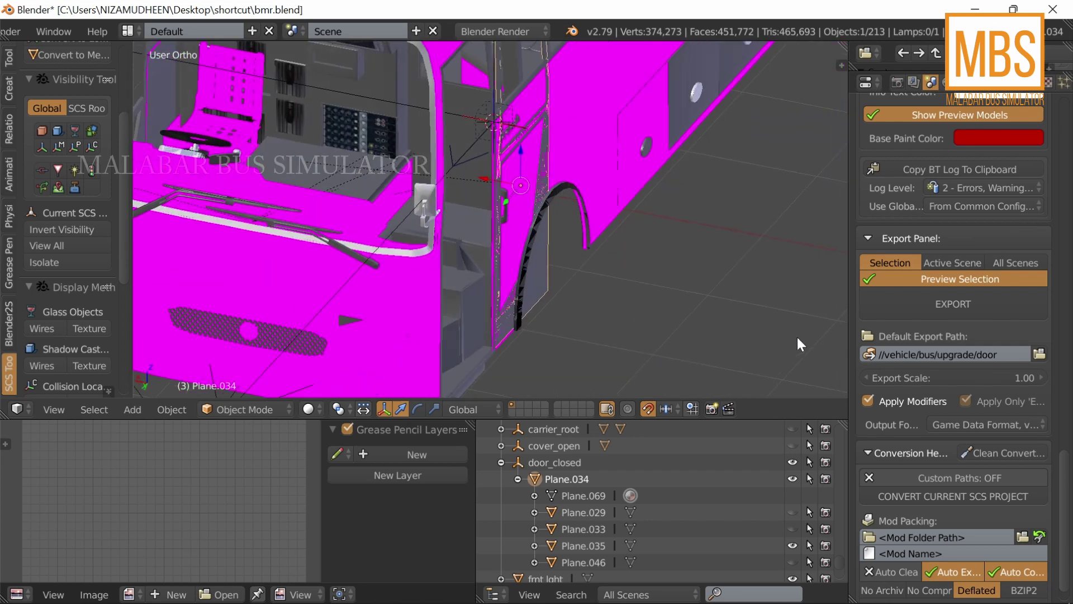
pyautogui.press('g')
pyautogui.press('z')
pyautogui.press('Return')
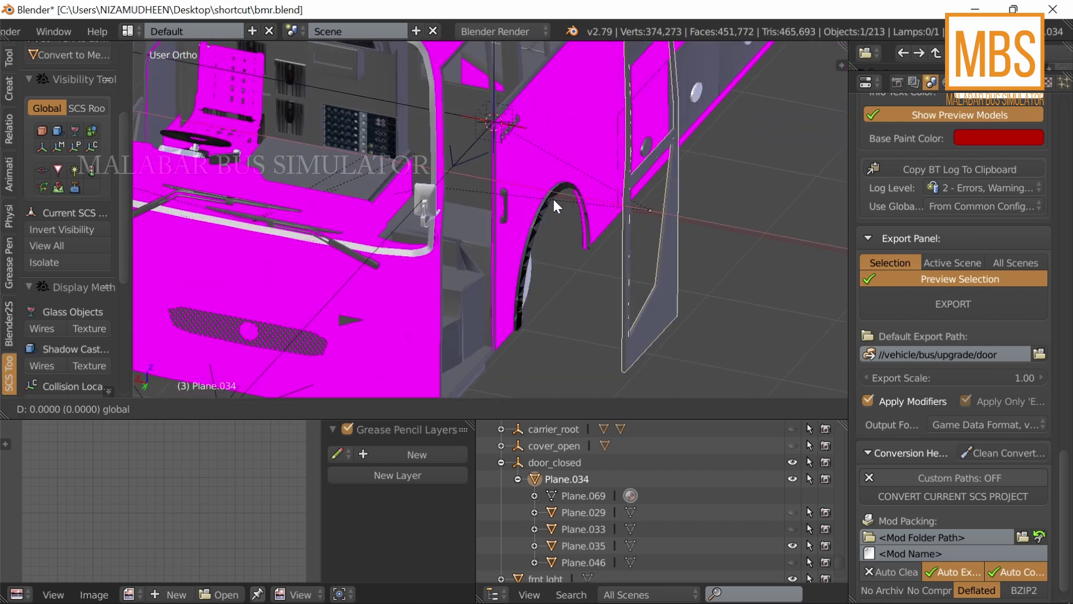
pyautogui.press('g')
pyautogui.press('x')
pyautogui.click(532, 183)
# - Adjust the door along X from a closer side view, cancelling stray moves
pyautogui.press('g')
pyautogui.press('x')
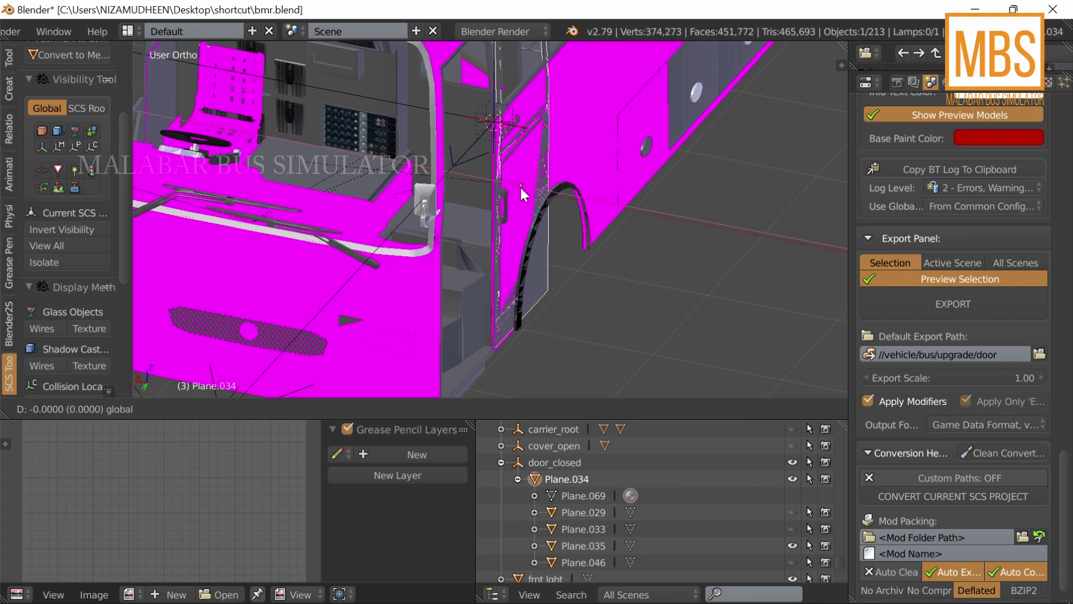
pyautogui.press('Escape')
pyautogui.moveTo(543, 215)
pyautogui.mouseDown(button='middle')
pyautogui.moveTo(393, 192)
pyautogui.moveTo(527, 277)
pyautogui.moveTo(608, 240)
pyautogui.mouseUp(button='middle')
pyautogui.press('g')
pyautogui.press('x')
pyautogui.press('1')
pyautogui.press('Return')
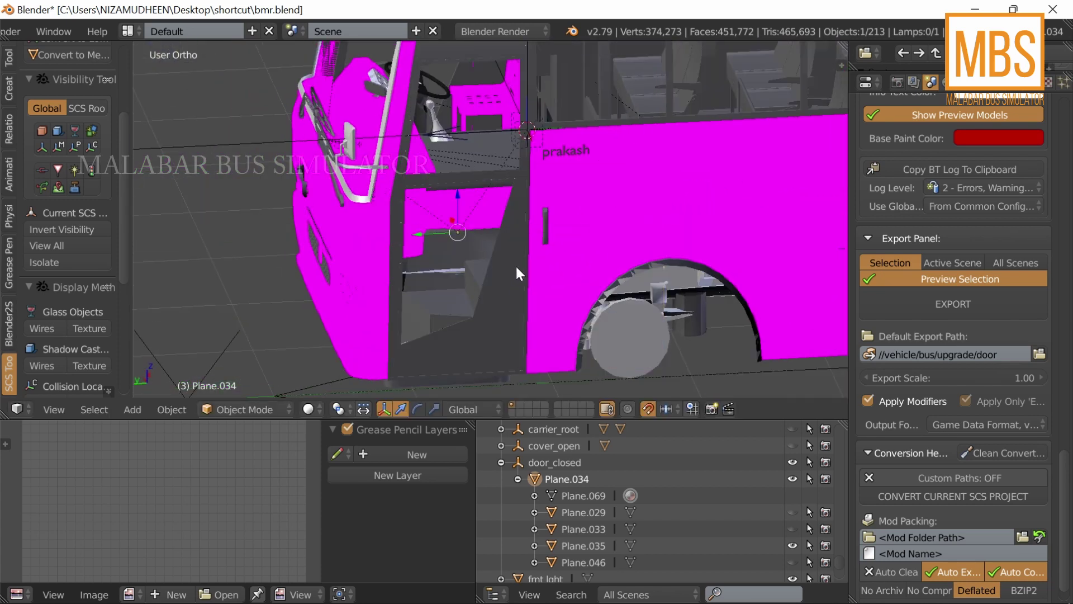
# - Swing the door open by rotating it -35° then -30° around Z
pyautogui.write('rz')
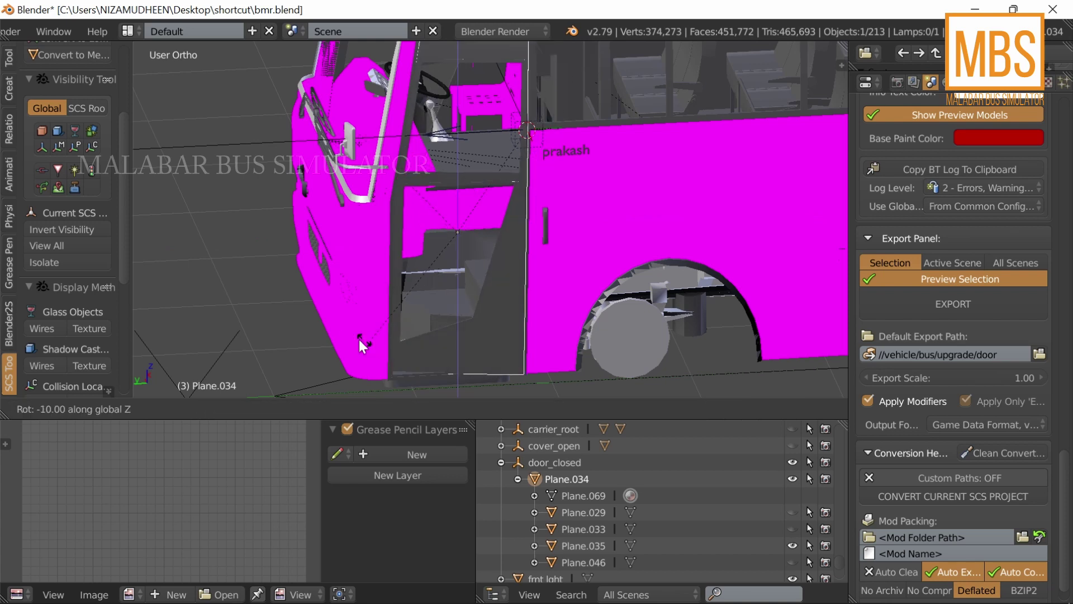
pyautogui.write('-35')
pyautogui.press('Return')
pyautogui.moveTo(655, 321); pyautogui.dragTo(546, 292, button='middle')
pyautogui.write('rz-30')
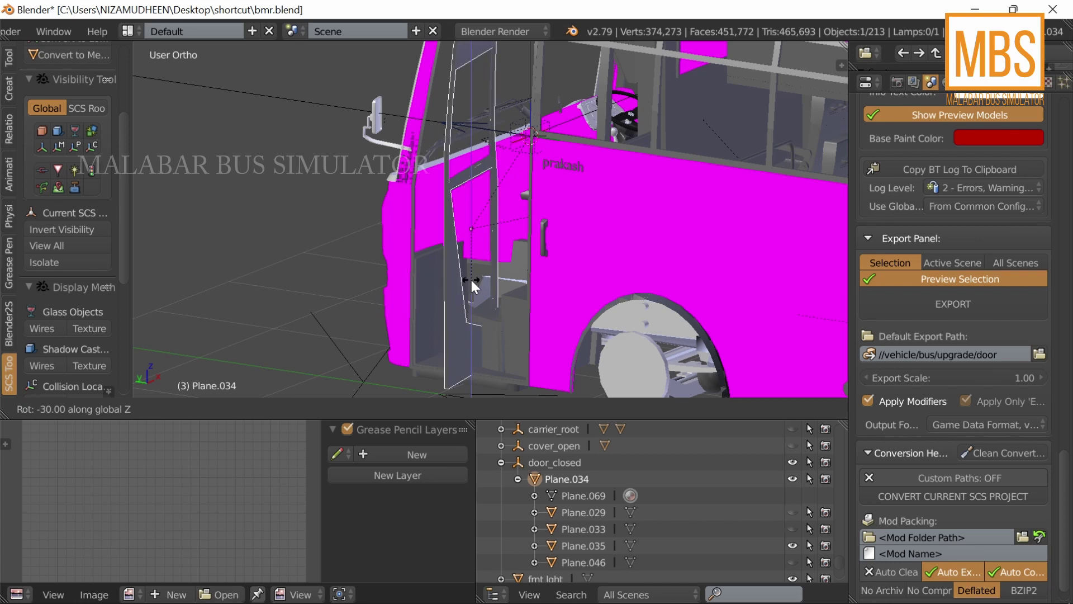
pyautogui.press('Return')
pyautogui.moveTo(471, 278)
pyautogui.mouseDown(button='middle')
pyautogui.moveTo(517, 293)
pyautogui.moveTo(419, 231)
pyautogui.mouseUp(button='middle')
# - In wireframe view, slide the door along Y, then return to solid shading
pyautogui.press('g')
pyautogui.press('y')
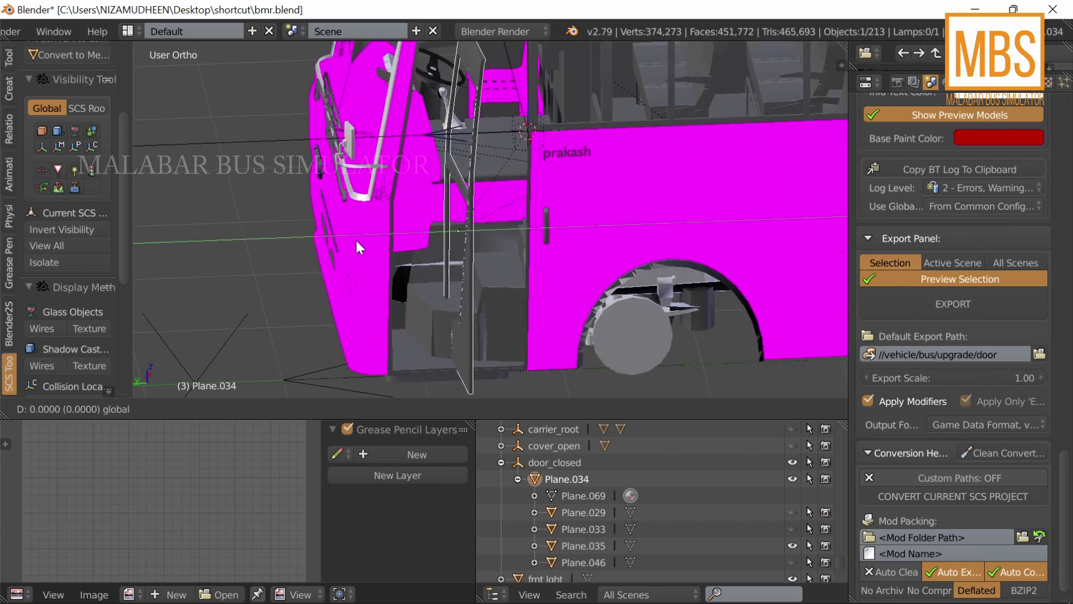
pyautogui.press('Escape')
pyautogui.click(313, 408)
pyautogui.click(336, 437)
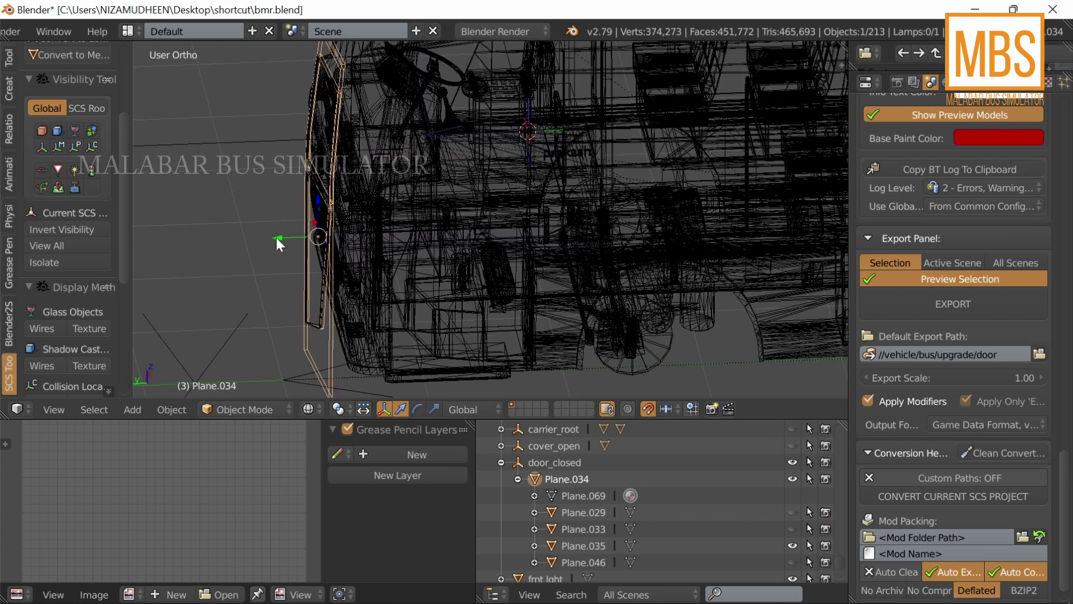
pyautogui.press('g')
pyautogui.press('y')
pyautogui.click(380, 244)
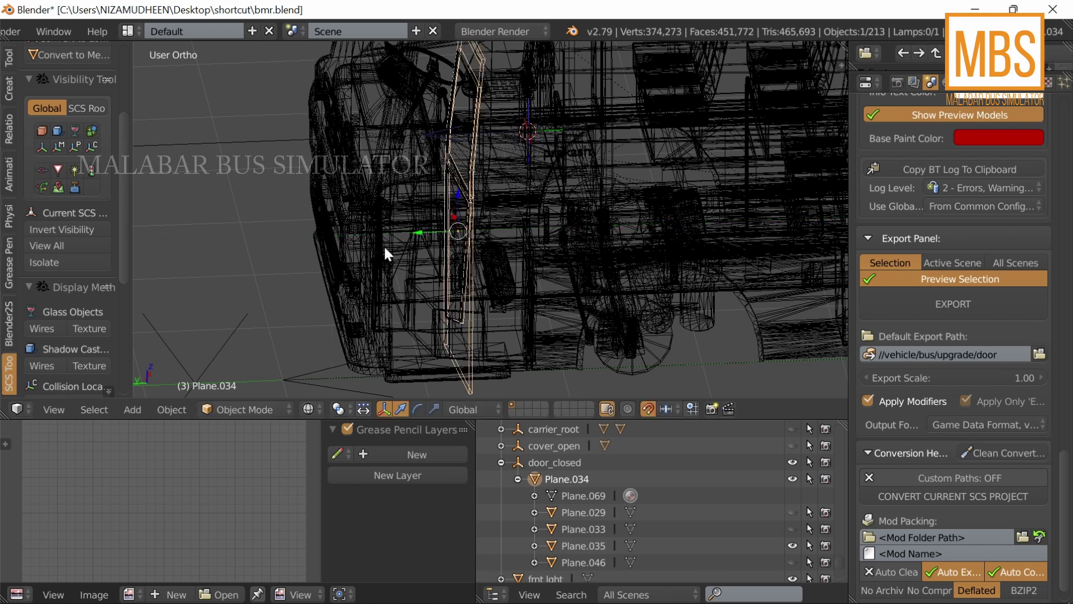
pyautogui.press('g')
pyautogui.press('y')
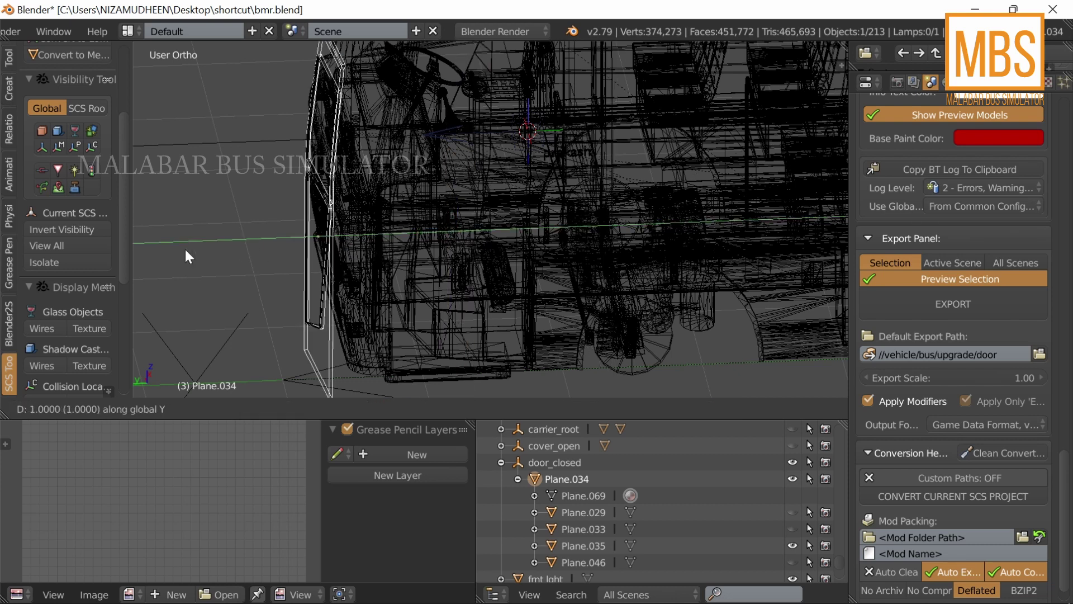
pyautogui.click(356, 227)
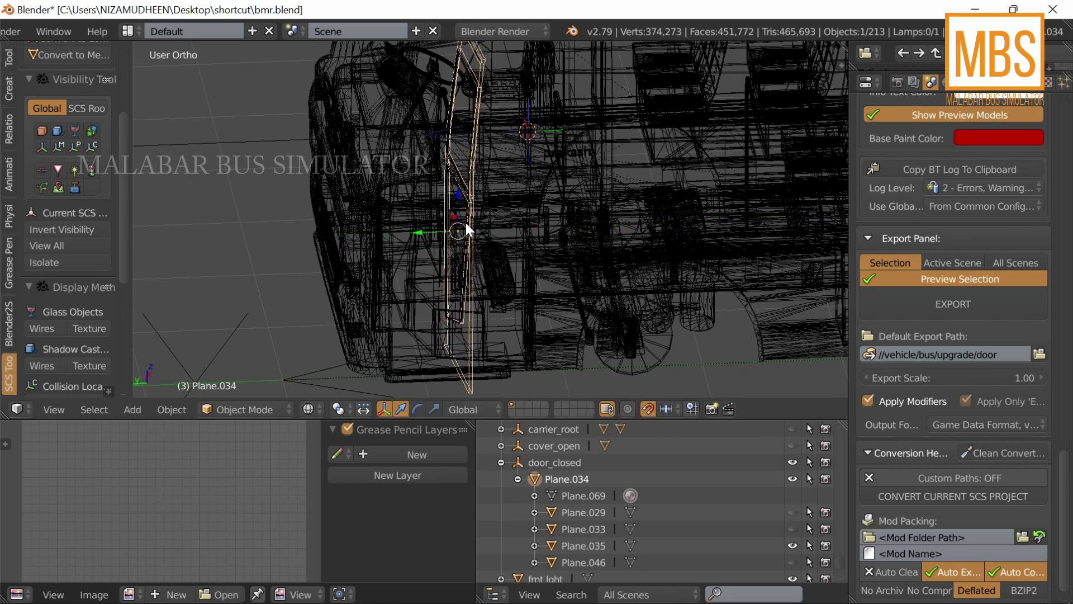
pyautogui.press('z')
pyautogui.scroll(2, 461, 202)
# - Rotate the door about the Z axis
pyautogui.press('g')
pyautogui.press('y')
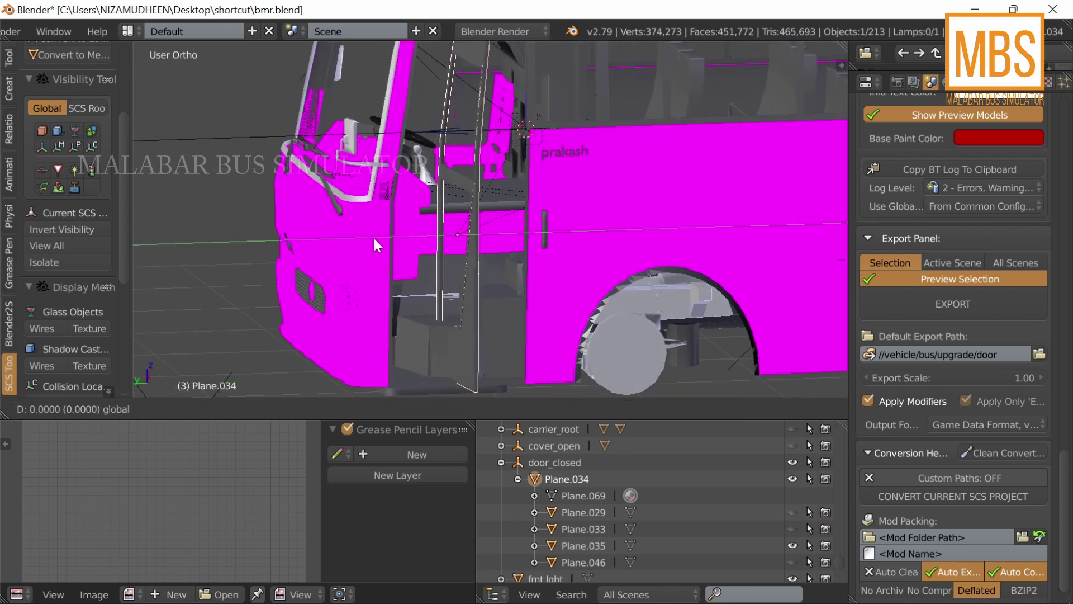
pyautogui.press('Escape')
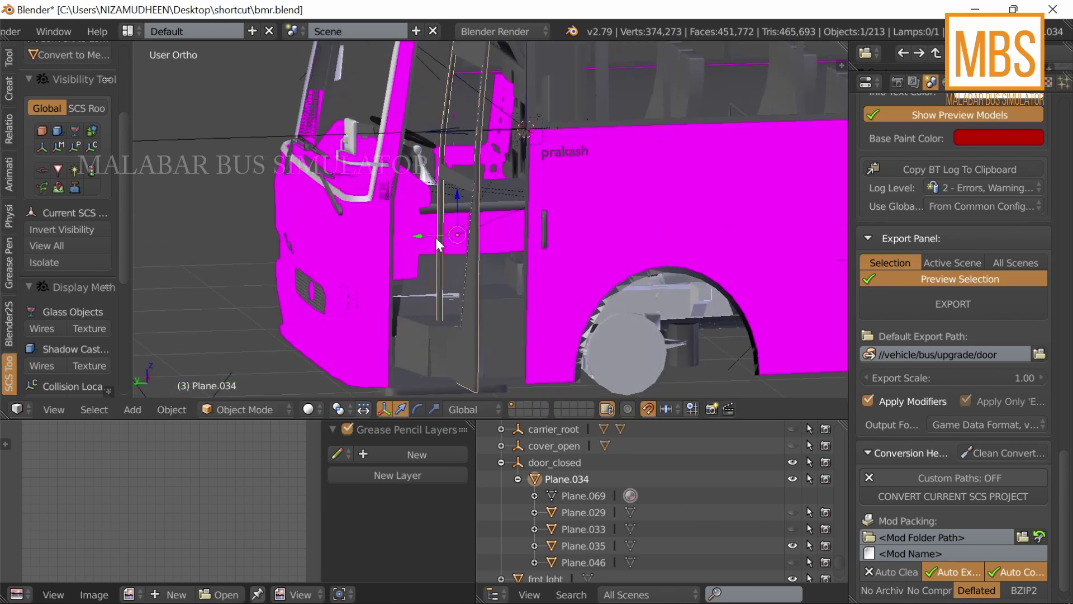
pyautogui.press('r')
pyautogui.press('z')
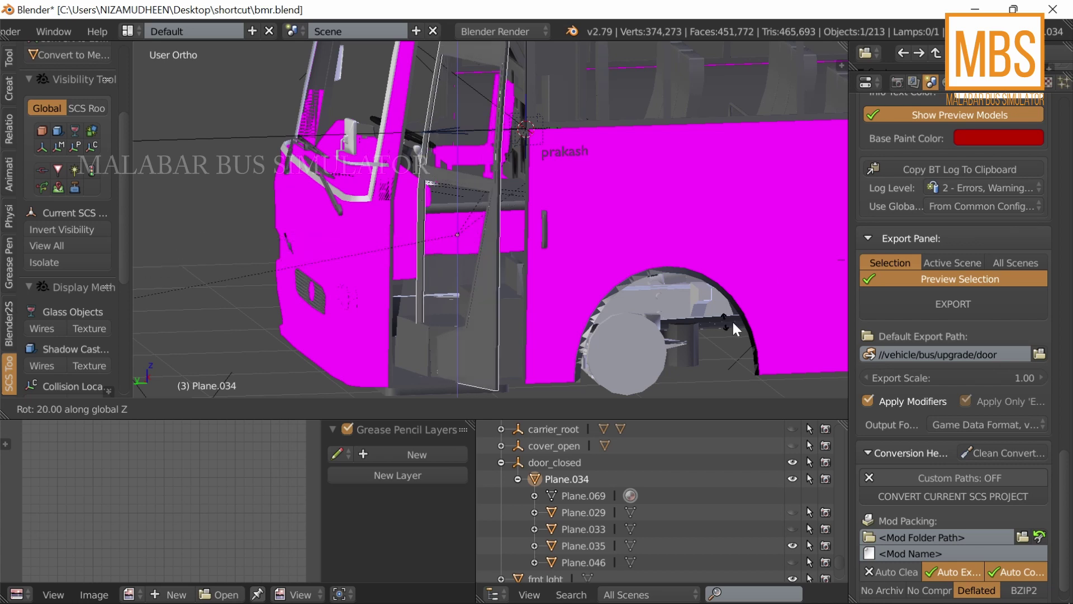
pyautogui.click(463, 287)
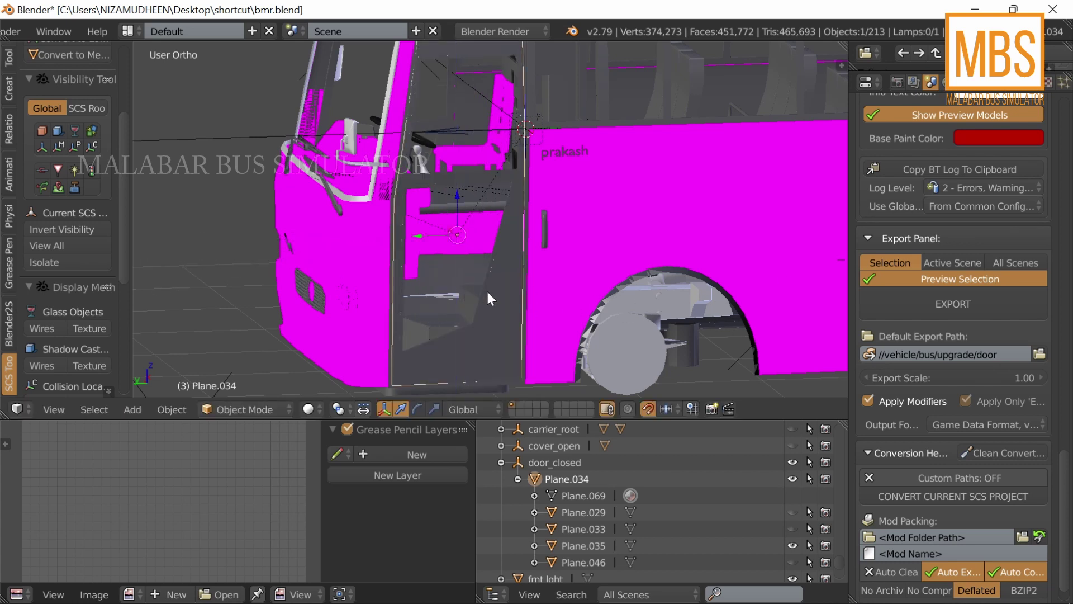
pyautogui.moveTo(486, 289); pyautogui.dragTo(444, 279, button='middle')
# - Move the door -1 along the Y axis
pyautogui.press('g')
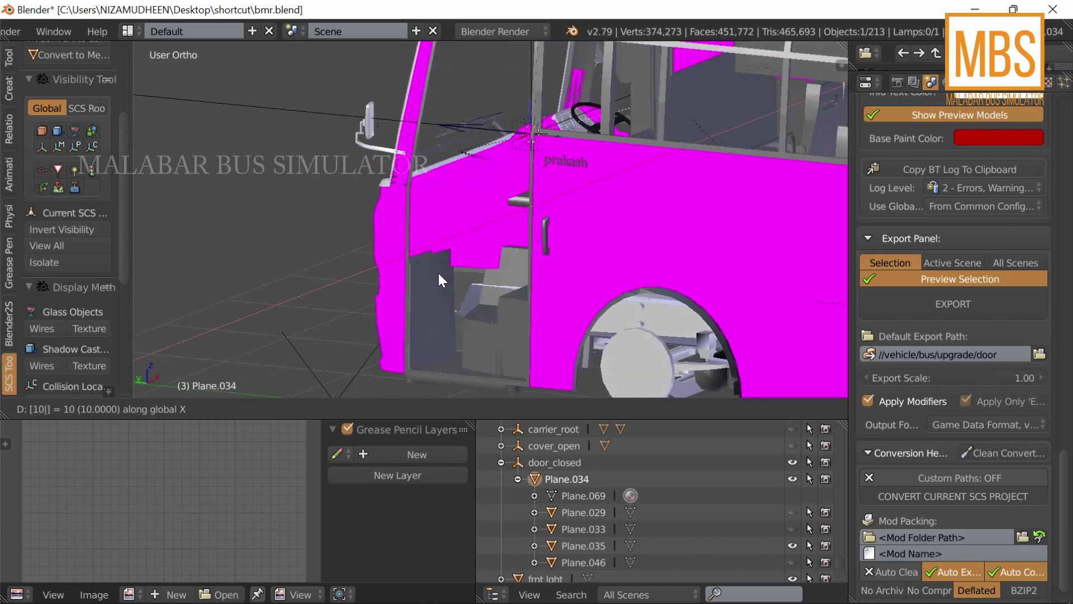
pyautogui.press('Escape')
pyautogui.press('g')
pyautogui.press('z')
pyautogui.press('Escape')
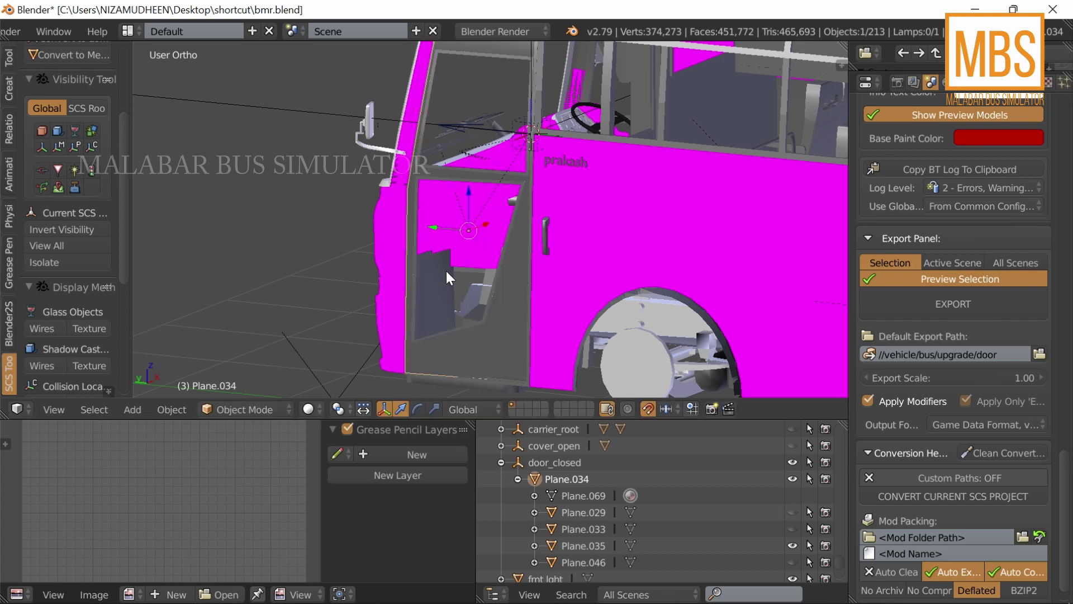
pyautogui.press('g')
pyautogui.press('y')
pyautogui.press('-')
pyautogui.press('1')
pyautogui.press('Escape')
pyautogui.press('g')
pyautogui.press('y')
pyautogui.press('-')
pyautogui.press('1')
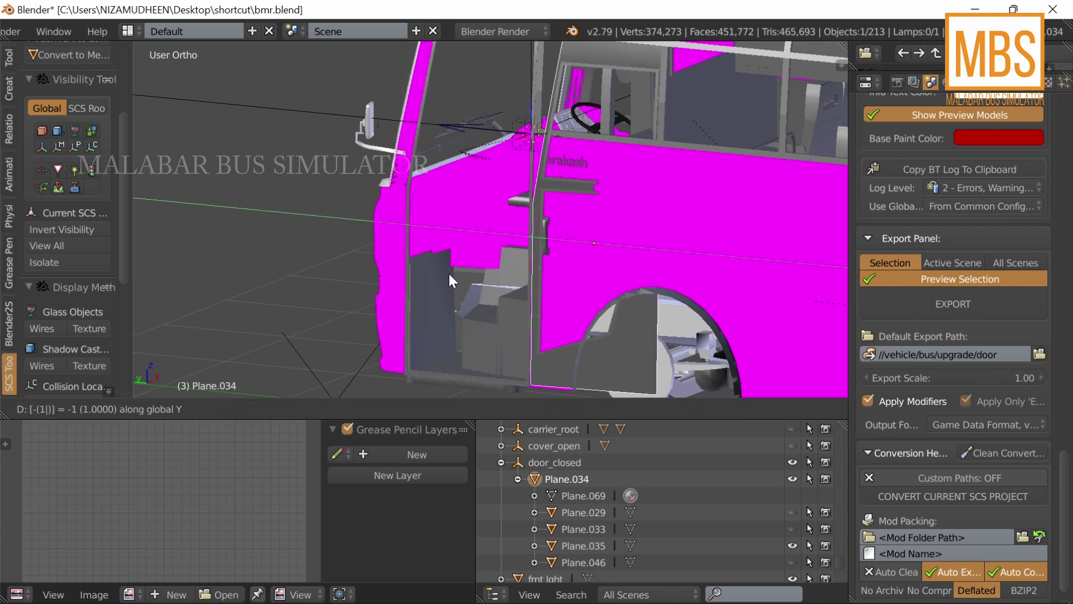
pyautogui.press('Return')
# - Nudge the door along X by 0.01 and then 0.9 into the front doorway
pyautogui.press('g')
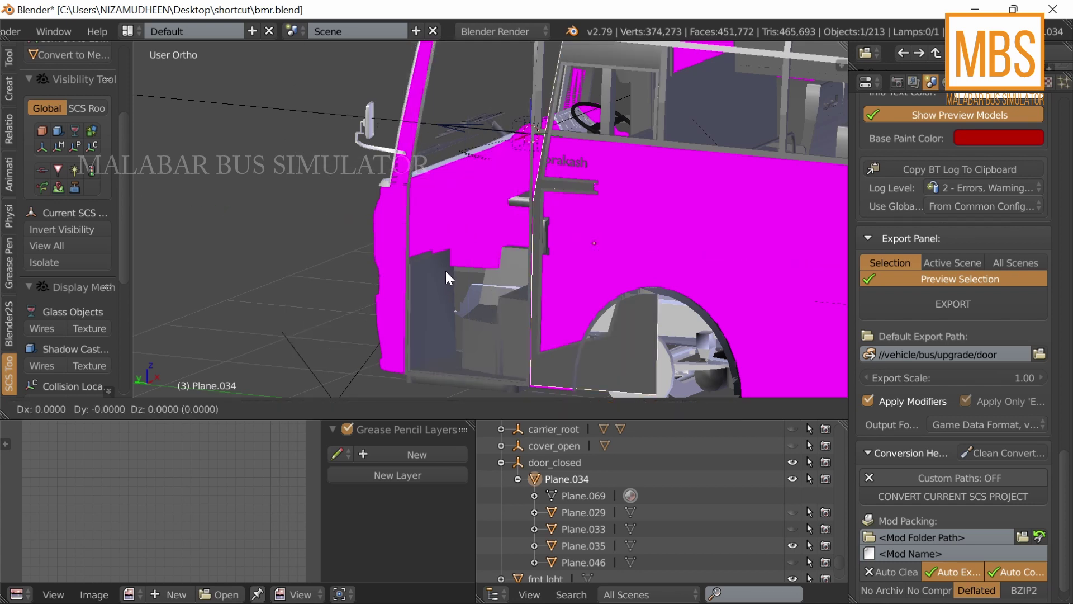
pyautogui.press('Escape')
pyautogui.press('g')
pyautogui.press('x')
pyautogui.write('-1')
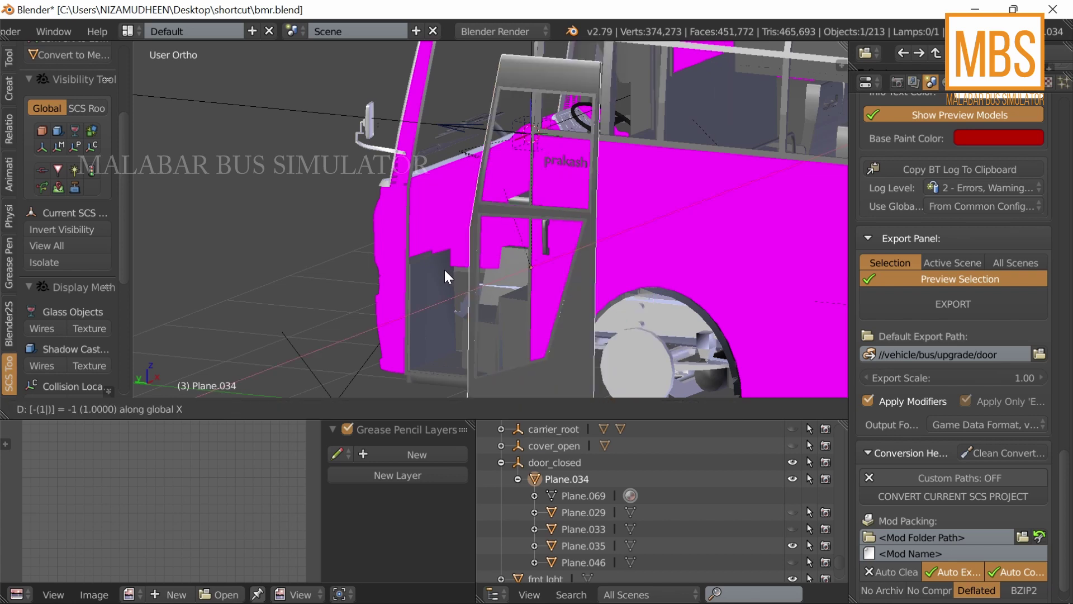
pyautogui.click(445, 269)
pyautogui.moveTo(445, 269); pyautogui.dragTo(454, 256, button='middle')
pyautogui.write('g')
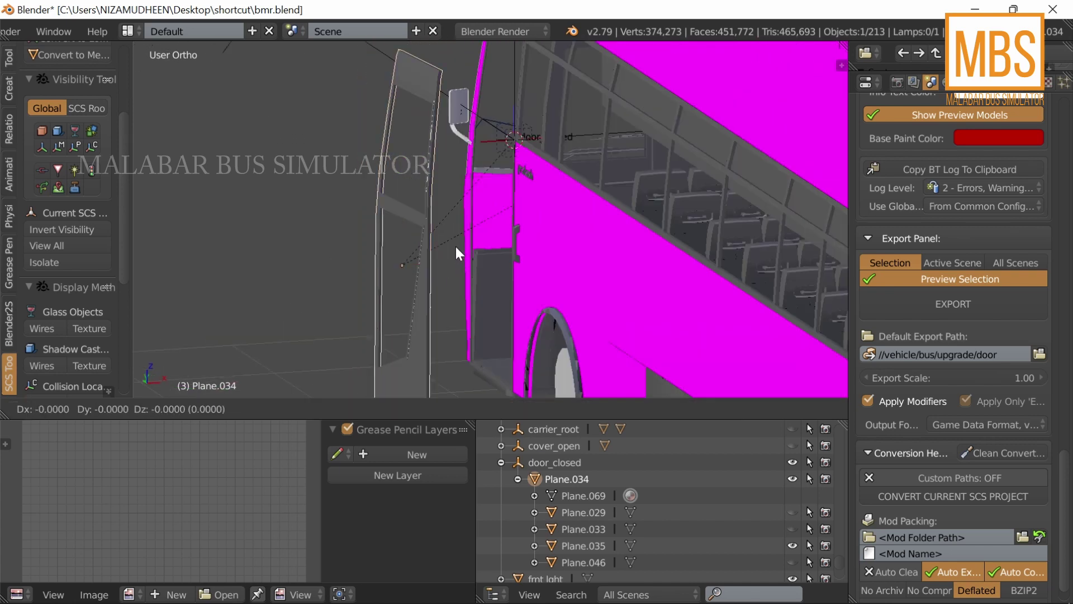
pyautogui.write('x.01')
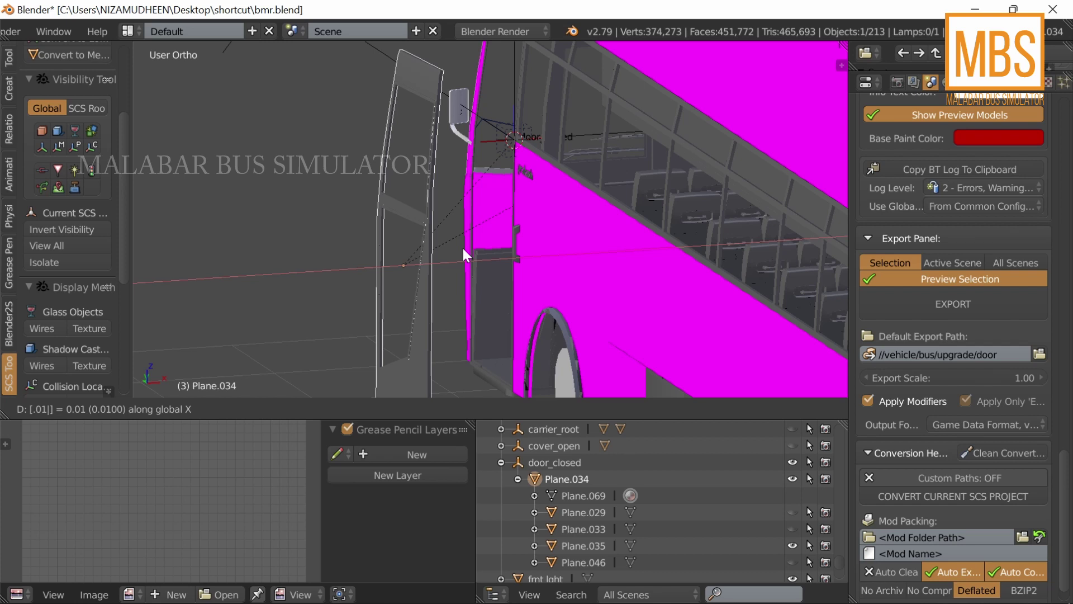
pyautogui.press('Return')
pyautogui.press('g')
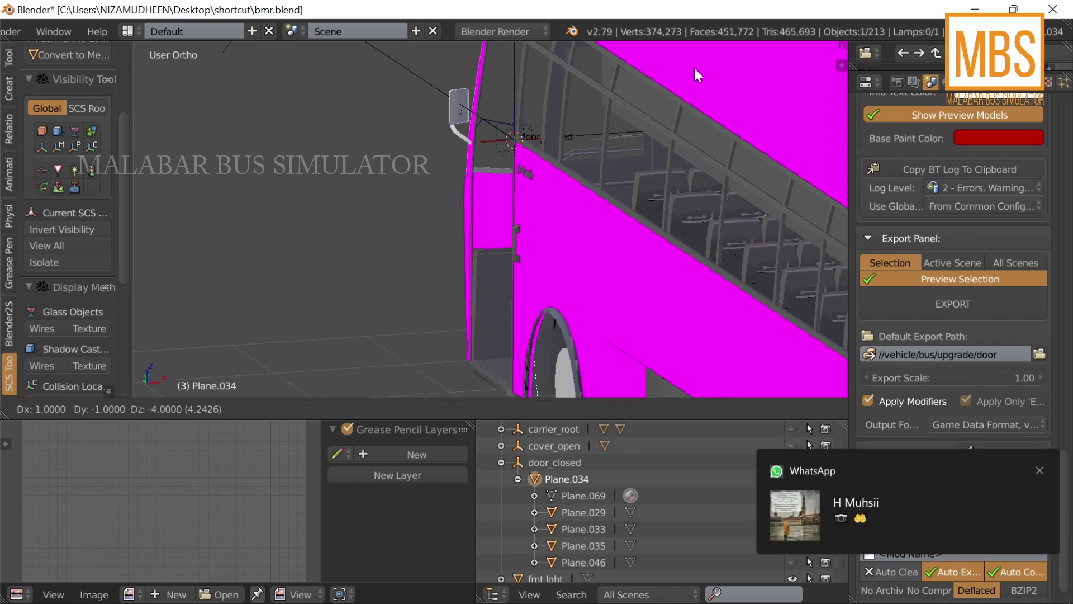
pyautogui.press('BackSpace')
pyautogui.write('x.1')
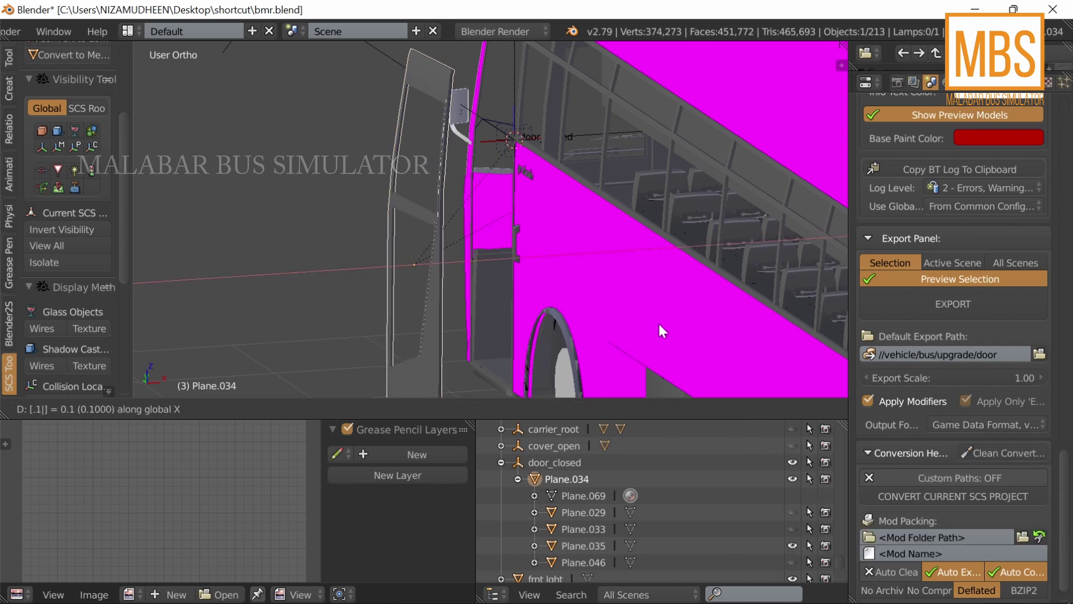
pyautogui.press('BackSpace')
pyautogui.write('9')
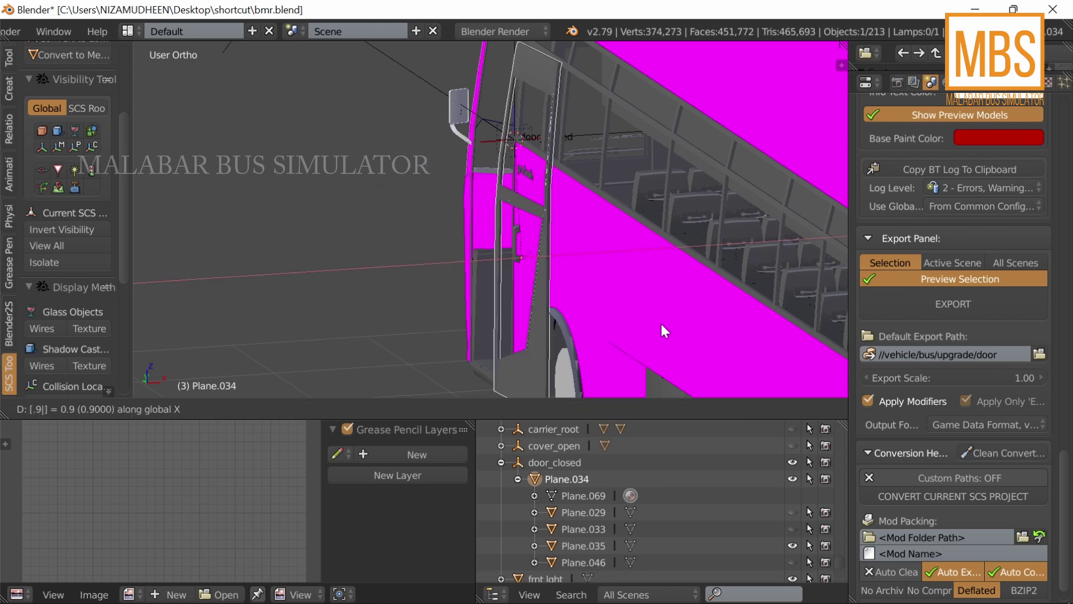
pyautogui.press('Return')
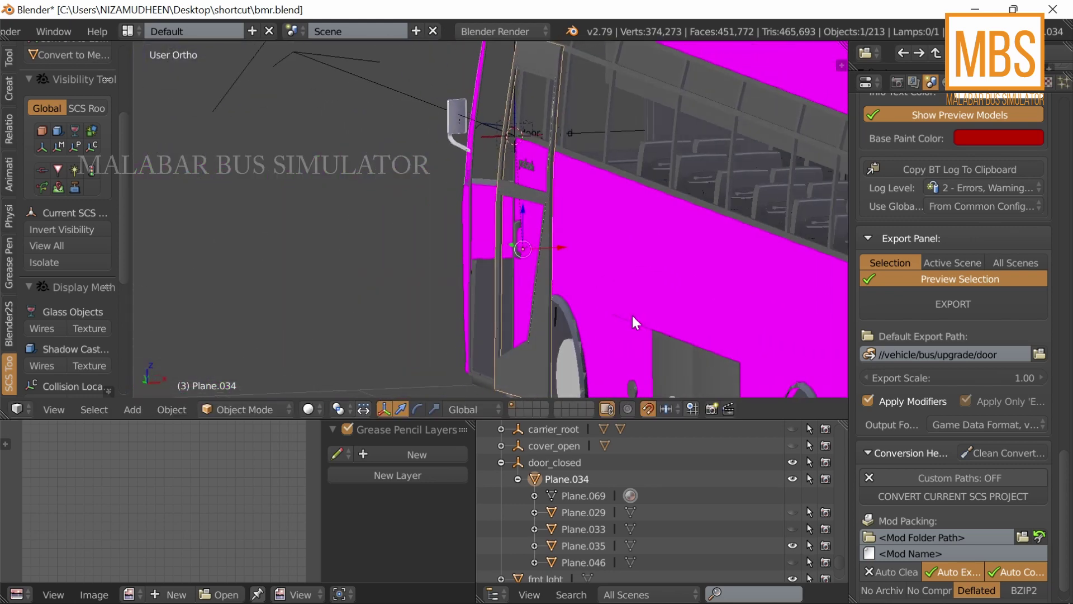
pyautogui.moveTo(632, 315)
pyautogui.mouseDown(button='middle')
pyautogui.moveTo(774, 310)
pyautogui.moveTo(176, 332)
pyautogui.moveTo(182, 320)
pyautogui.moveTo(507, 310)
pyautogui.moveTo(401, 316)
pyautogui.mouseUp(button='middle')
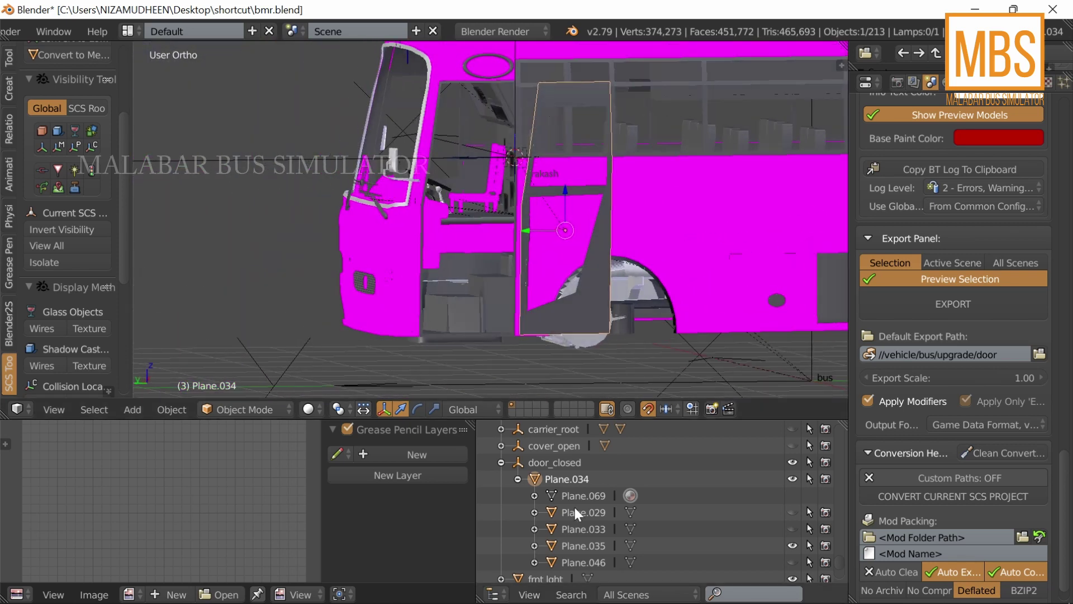
# - Rename the door_closed locator, then export the door root with its parts and hide them
pyautogui.click(565, 462)
pyautogui.doubleClick(565, 462)
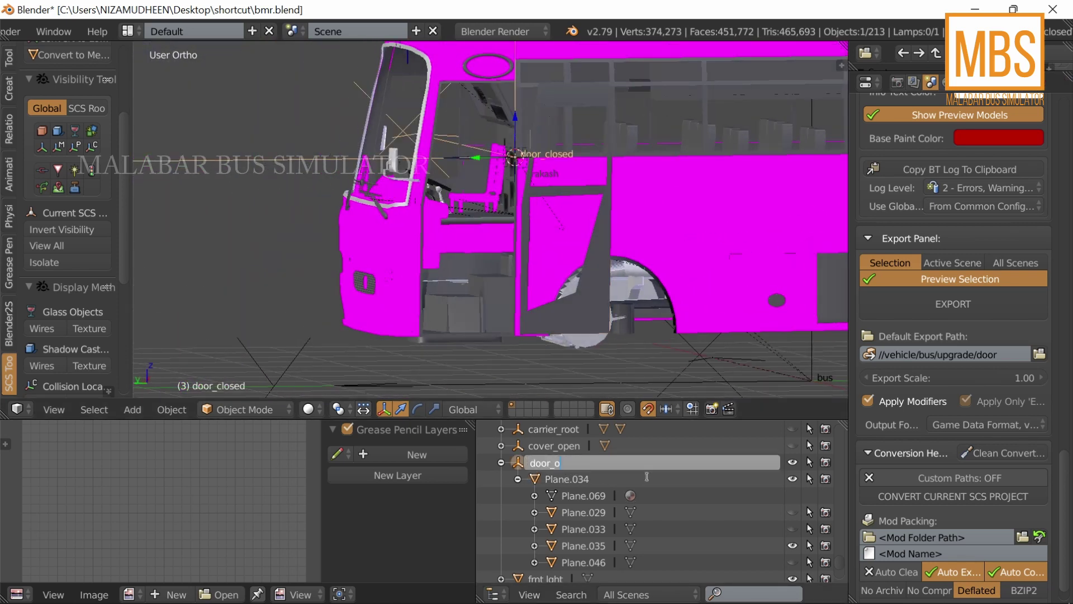
pyautogui.press('Return')
pyautogui.click(554, 479)
pyautogui.keyDown('shift'); pyautogui.click(555, 527); pyautogui.keyUp('shift')
pyautogui.scroll(-2, 555, 526)
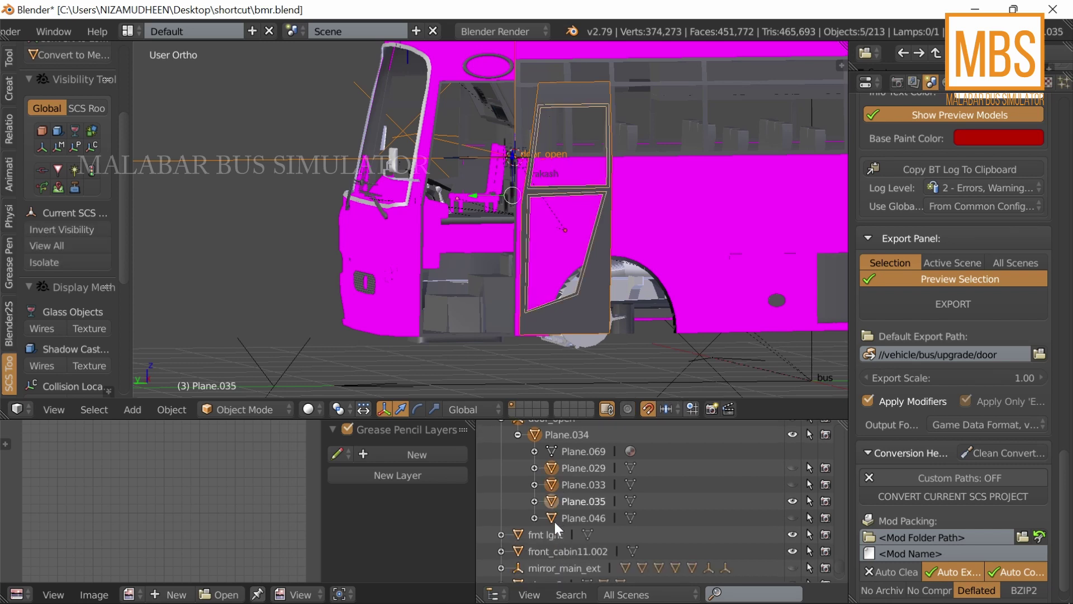
pyautogui.click(983, 305)
pyautogui.press('Return')
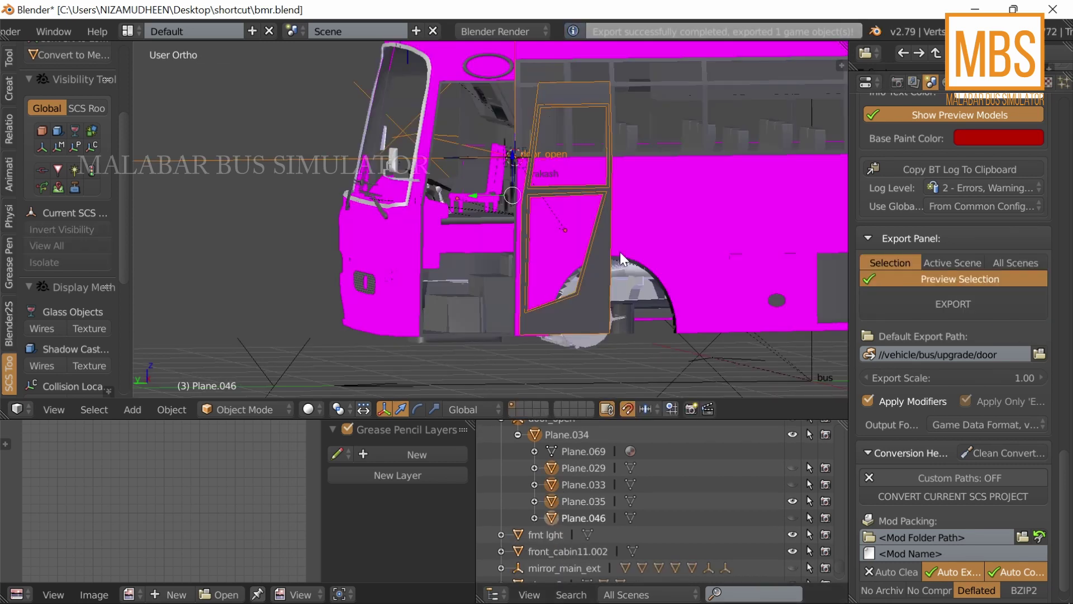
pyautogui.press('h')
# - Select mirror_main_ext in the outliner and hide it in the viewport
pyautogui.moveTo(551, 253); pyautogui.dragTo(713, 246, button='middle')
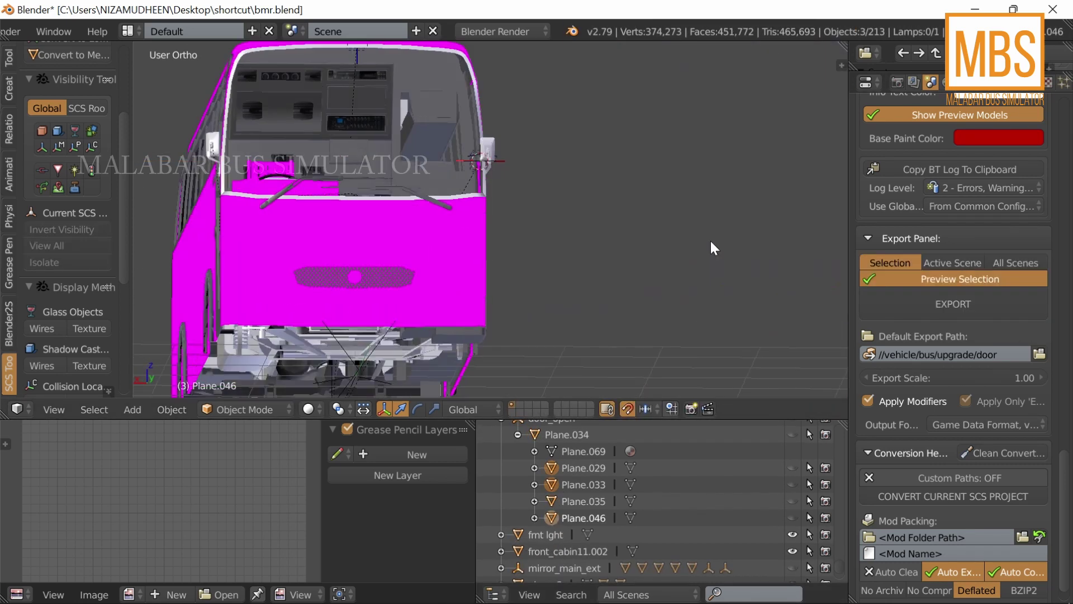
pyautogui.rightClick(493, 145)
pyautogui.scroll(2, 507, 459)
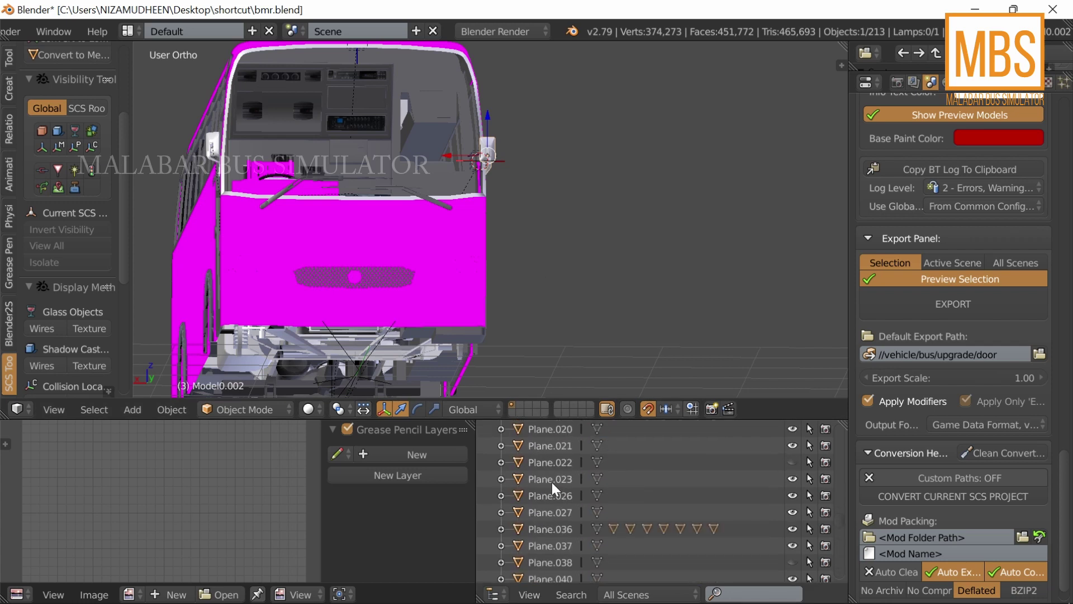
pyautogui.click(561, 502)
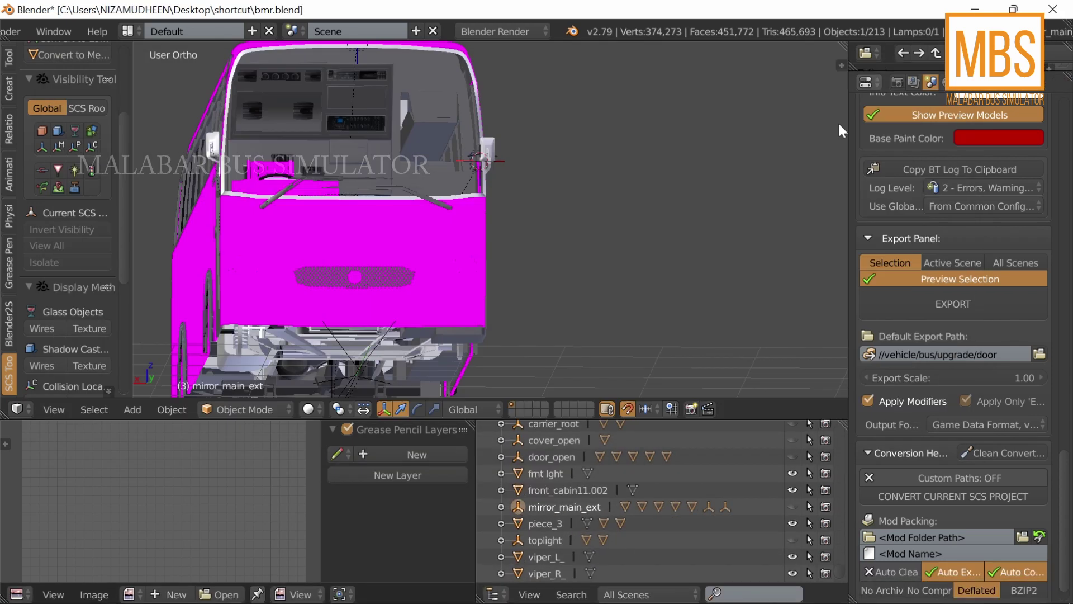
pyautogui.moveTo(838, 125); pyautogui.dragTo(214, 163, button='middle')
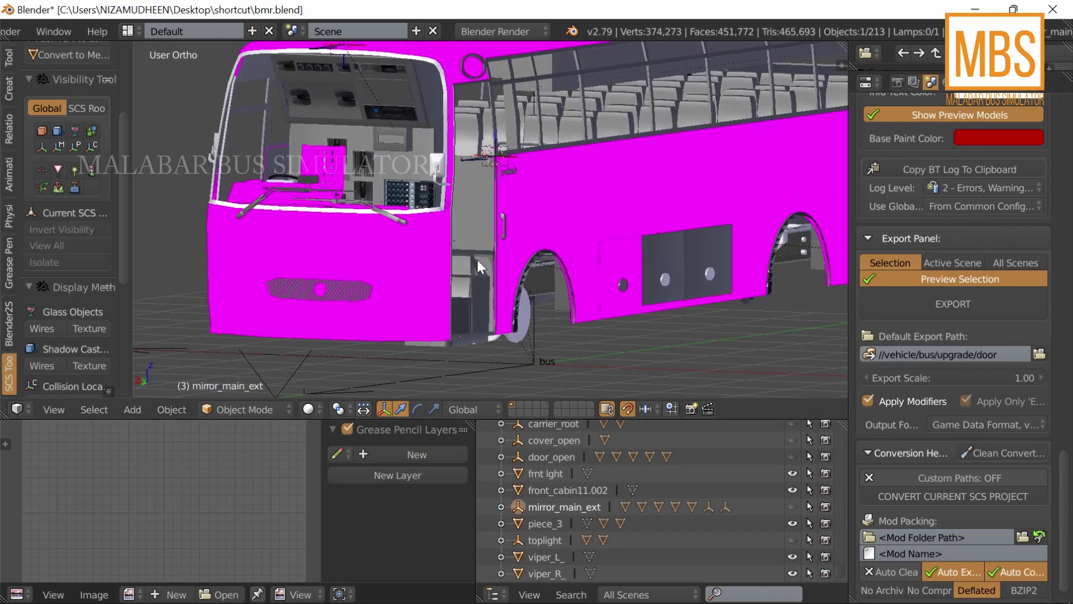
pyautogui.click(500, 506)
pyautogui.click(500, 507)
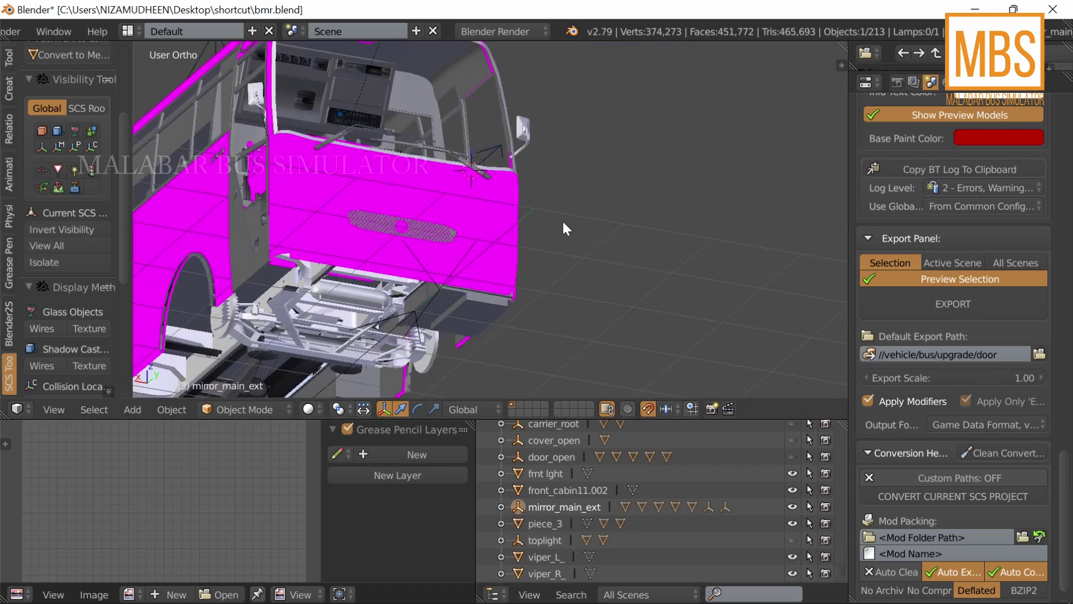
pyautogui.scroll(-3, 562, 219)
pyautogui.moveTo(506, 252); pyautogui.dragTo(532, 202, button='middle')
pyautogui.scroll(4, 532, 201)
pyautogui.click(792, 507)
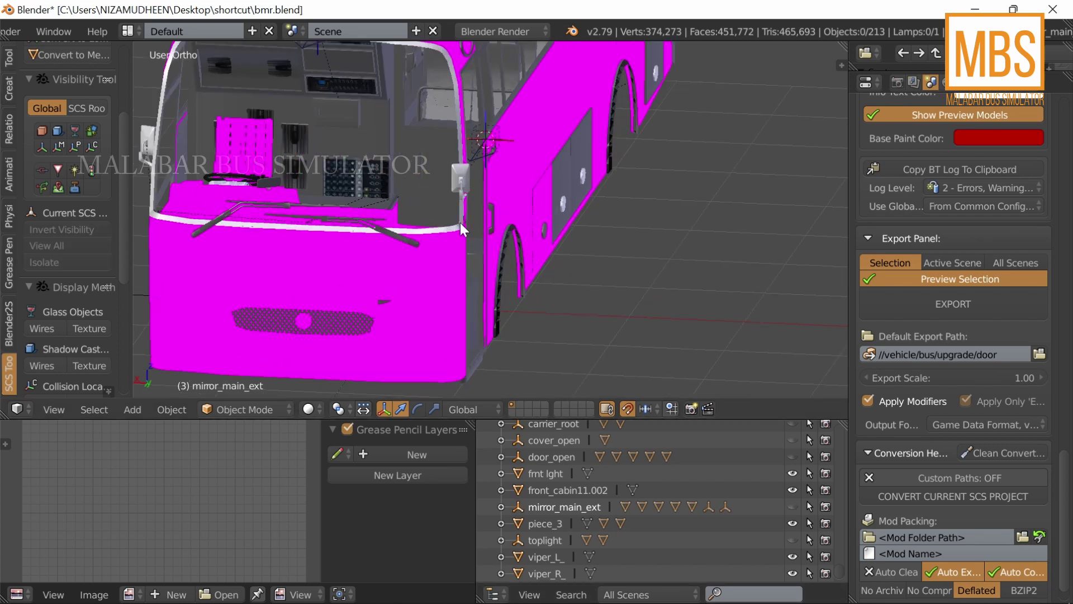
# - Filter the outliner by 'mirro', unhide the mirror object and snap the 3D cursor to it
pyautogui.click(726, 594)
pyautogui.write('mirro')
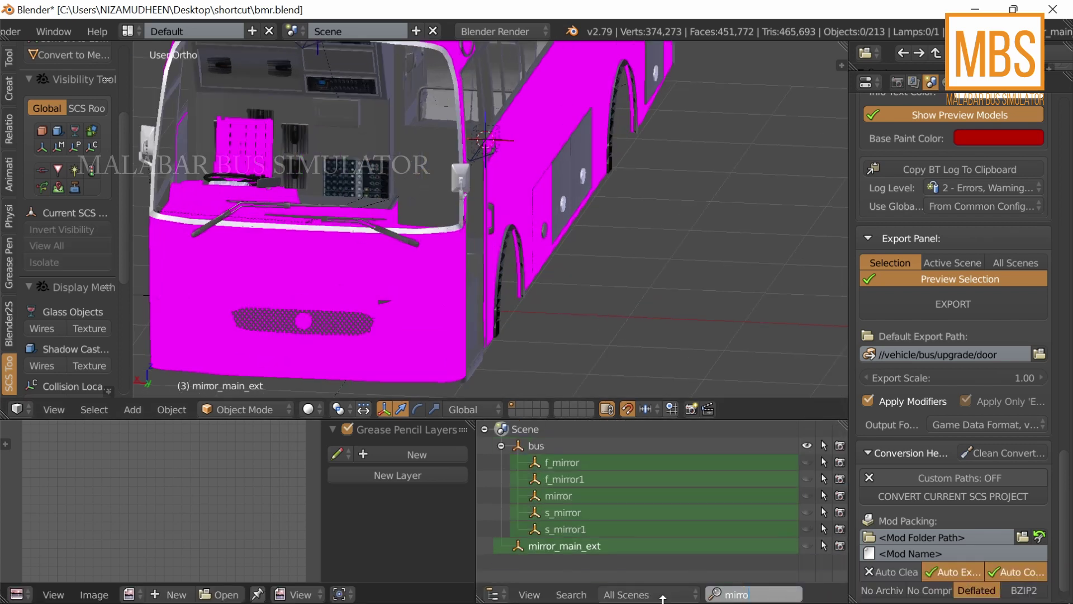
pyautogui.press('Return')
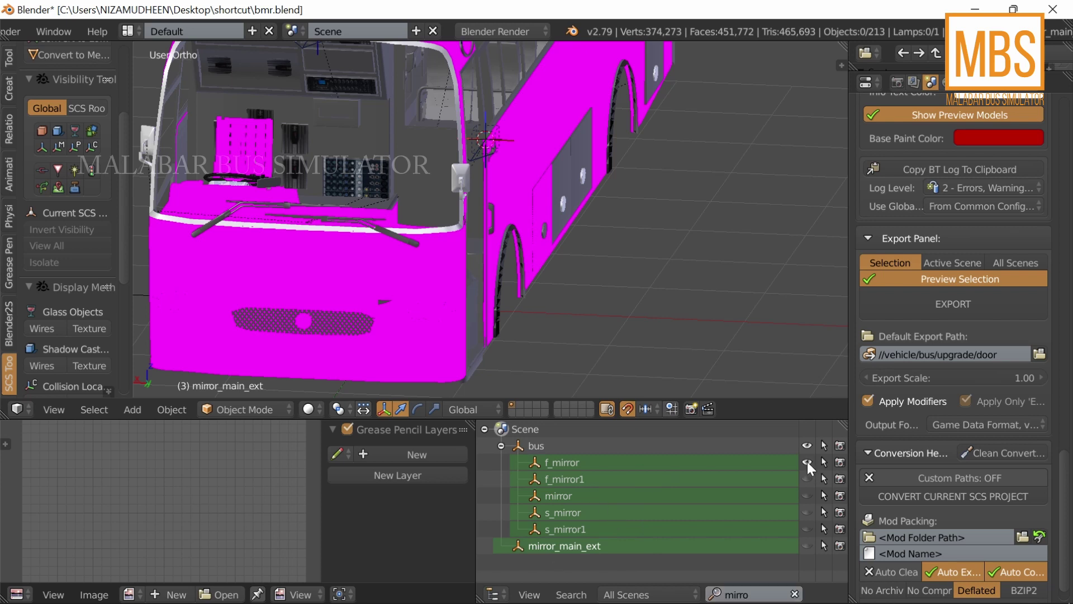
pyautogui.scroll(-3, 603, 288)
pyautogui.click(806, 479)
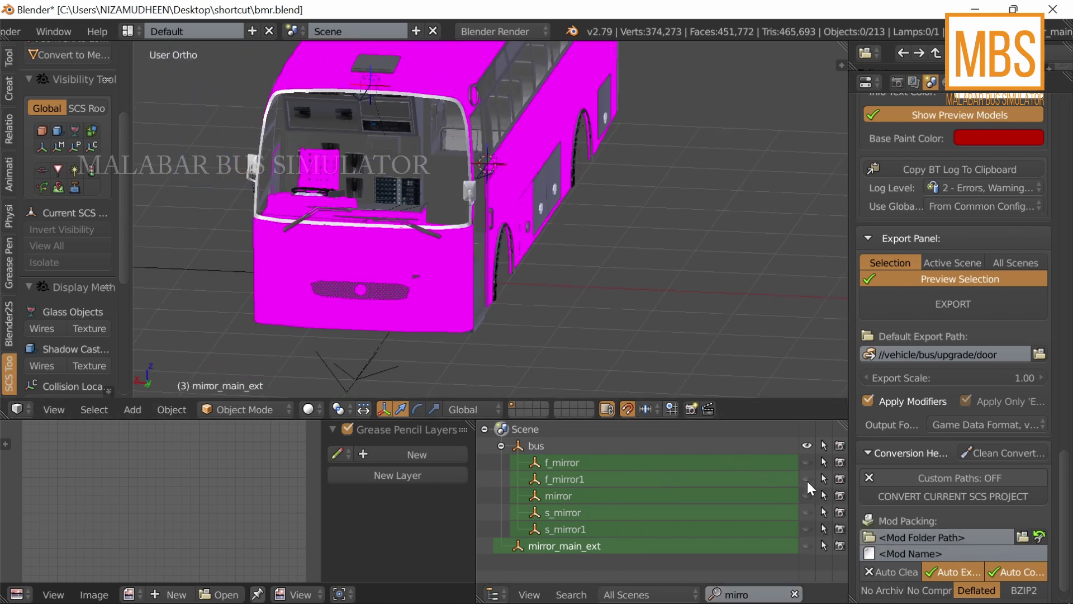
pyautogui.click(807, 495)
pyautogui.rightClick(370, 140)
pyautogui.hotkey('shift', 's')
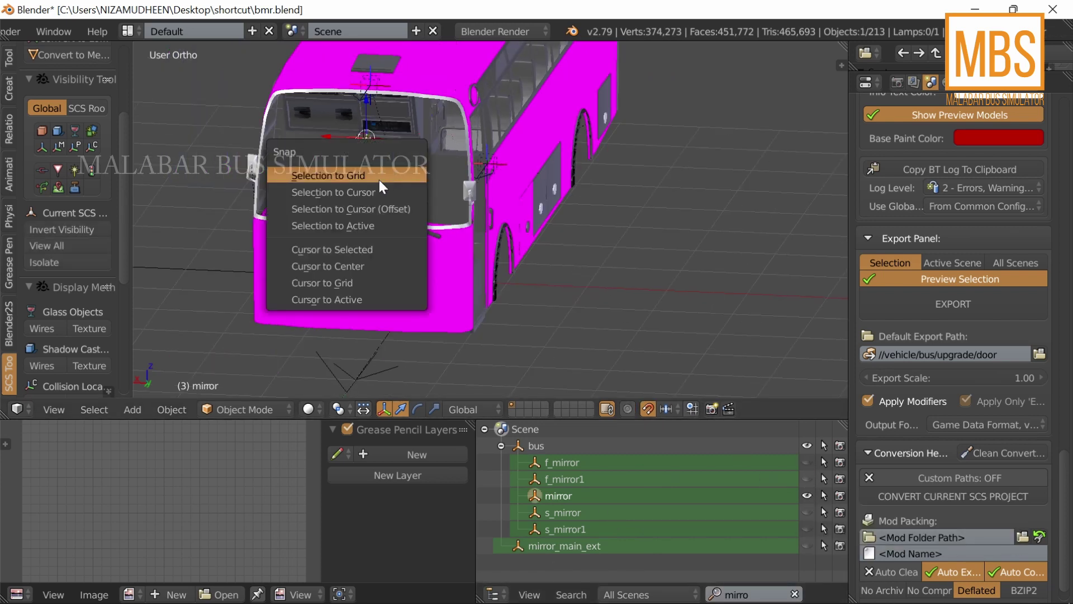
pyautogui.click(361, 248)
# - Add an SCS Root Object, game_object, at the 3D cursor
pyautogui.hotkey('shift', 'a')
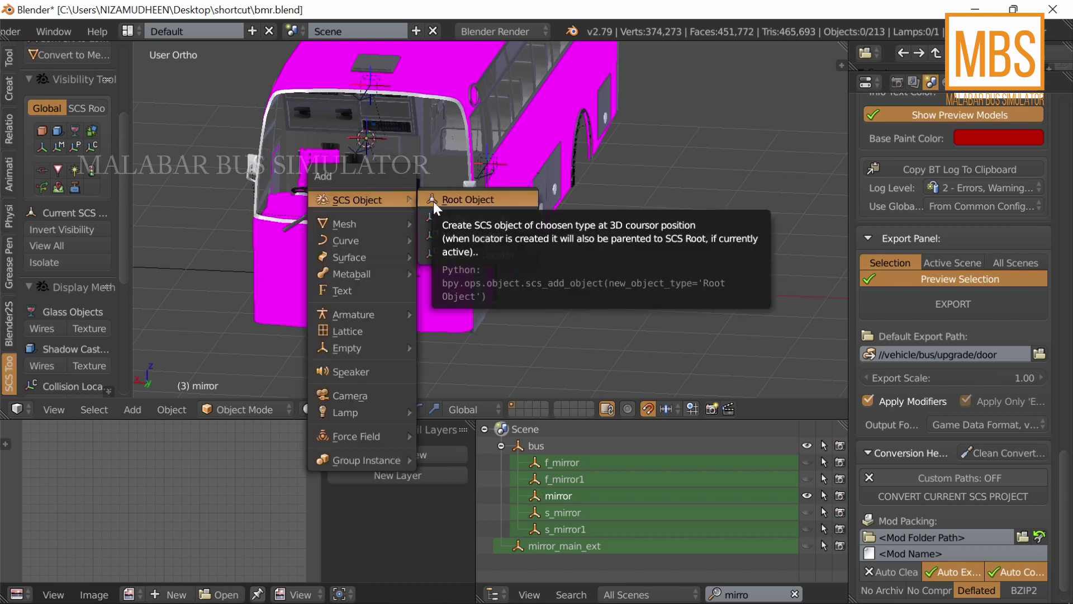
pyautogui.click(433, 198)
pyautogui.click(606, 593)
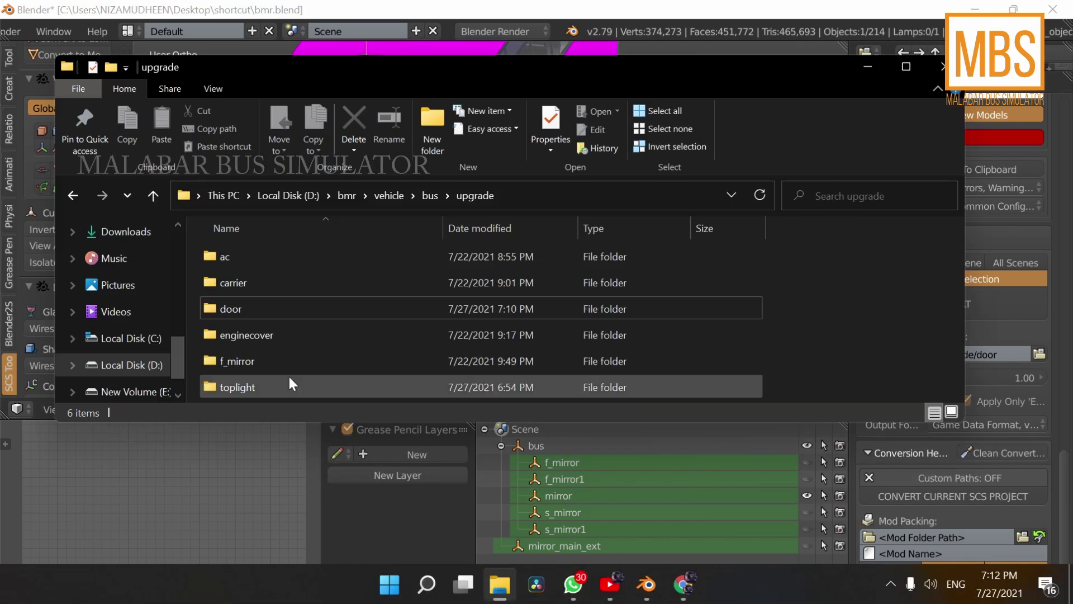
pyautogui.click(606, 593)
# - Clear the outliner filter, hide the bus empty, and start renaming game_object in the outliner
pyautogui.click(794, 594)
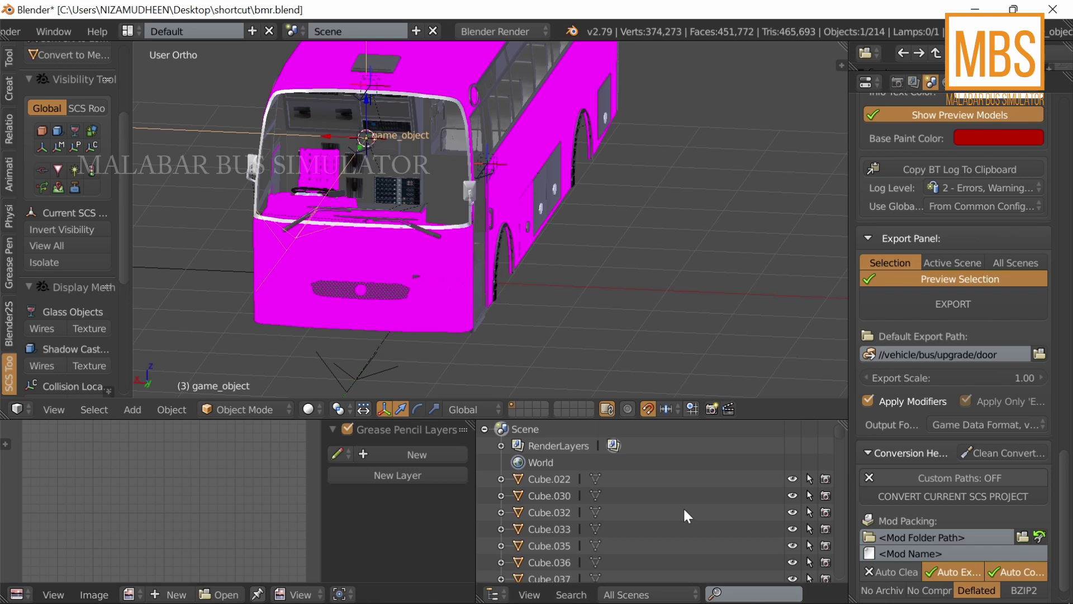
pyautogui.scroll(-3, 415, 63)
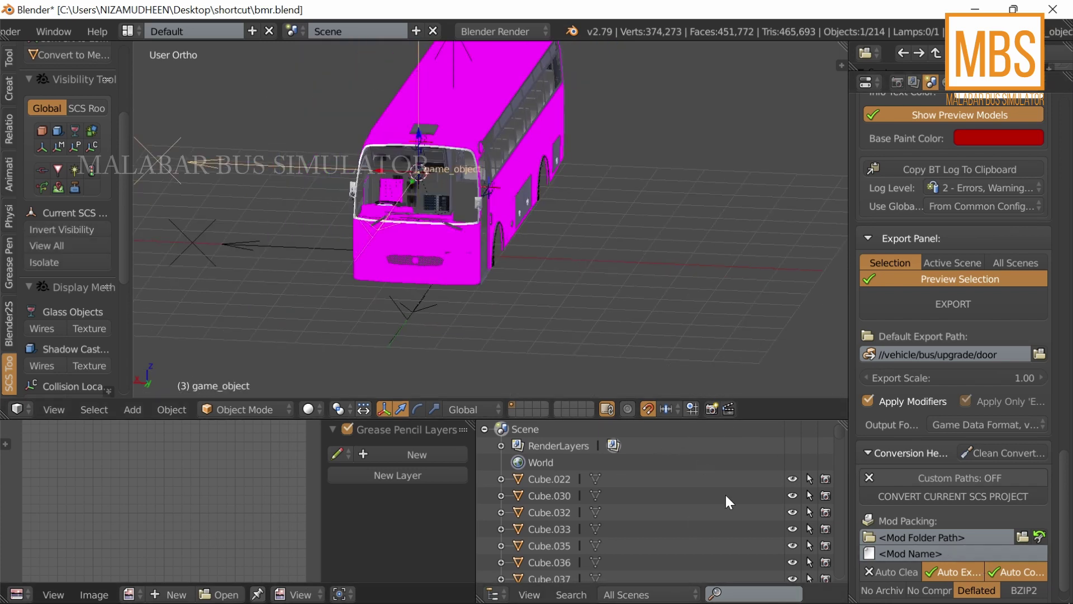
pyautogui.rightClick(452, 56)
pyautogui.press('h')
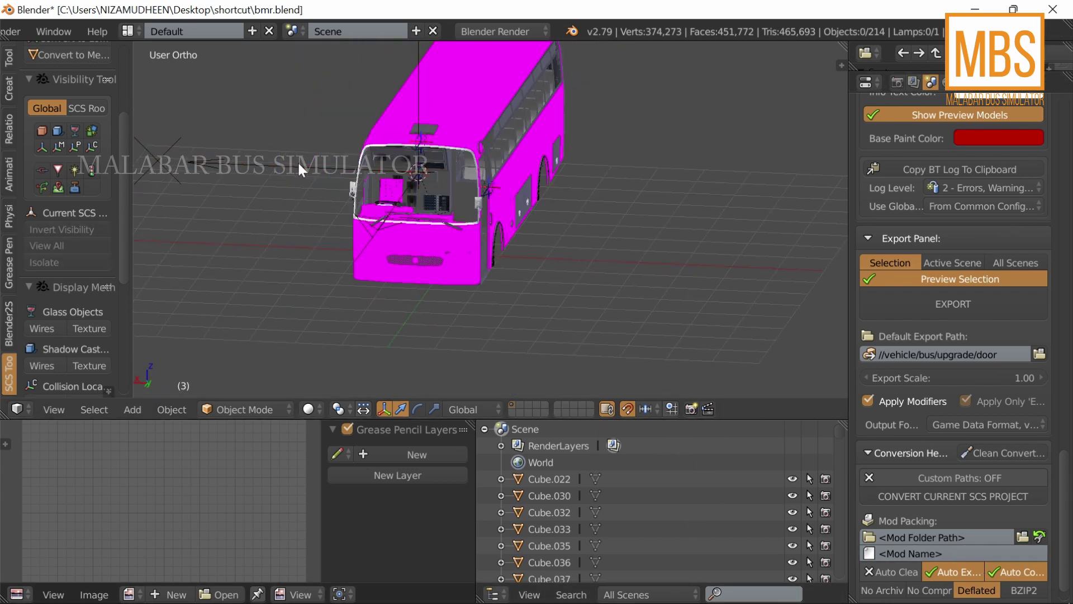
pyautogui.rightClick(298, 160)
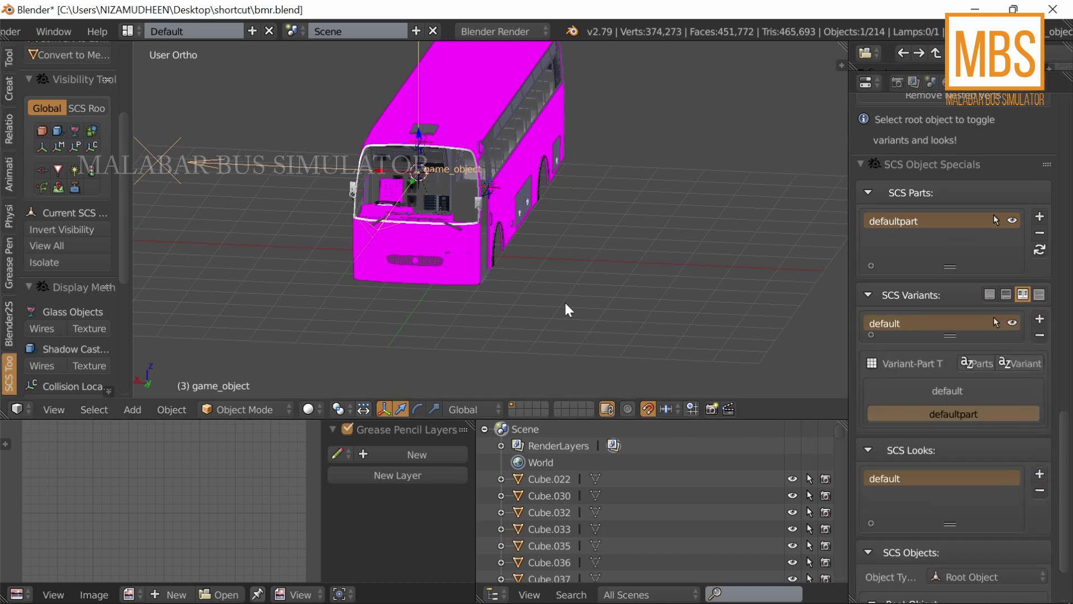
pyautogui.scroll(-5, 554, 529)
pyautogui.scroll(-10, 560, 545)
pyautogui.scroll(-10, 580, 491)
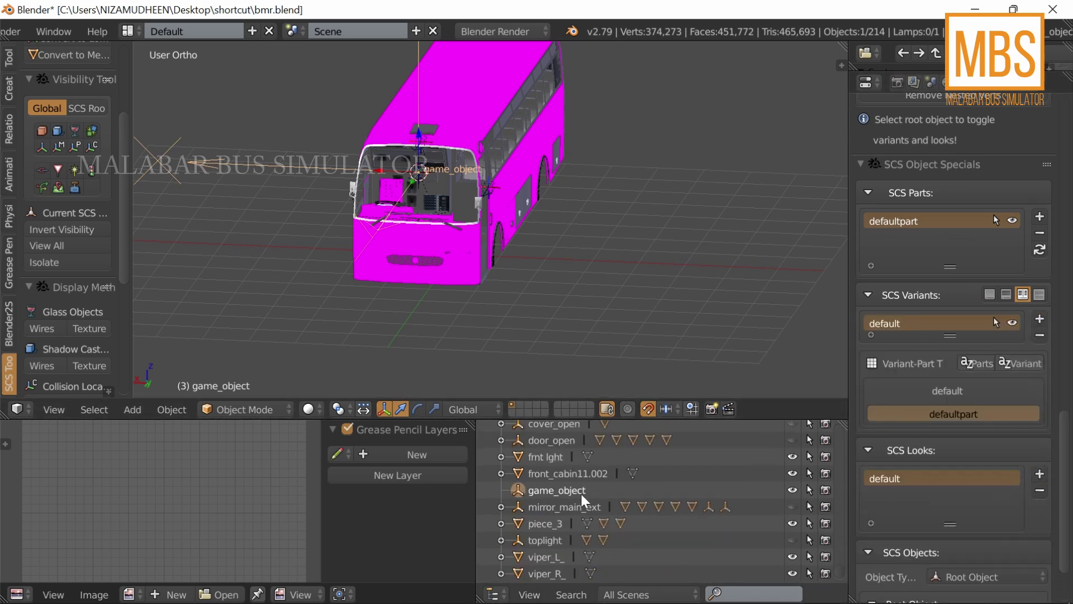
pyautogui.doubleClick(584, 491)
pyautogui.moveTo(588, 493); pyautogui.dragTo(516, 485)
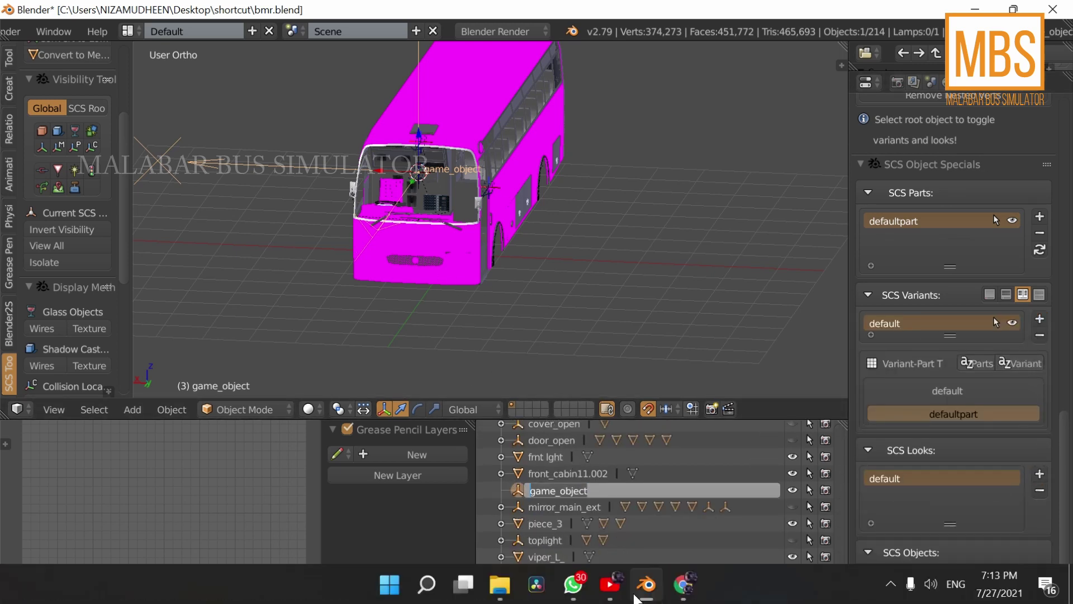
# - Create a folder named 'mirror' in bus/upgrade, then return to Blender's game_object name field
pyautogui.click(499, 584)
pyautogui.doubleClick(240, 361)
pyautogui.press('BackSpace')
pyautogui.doubleClick(235, 309)
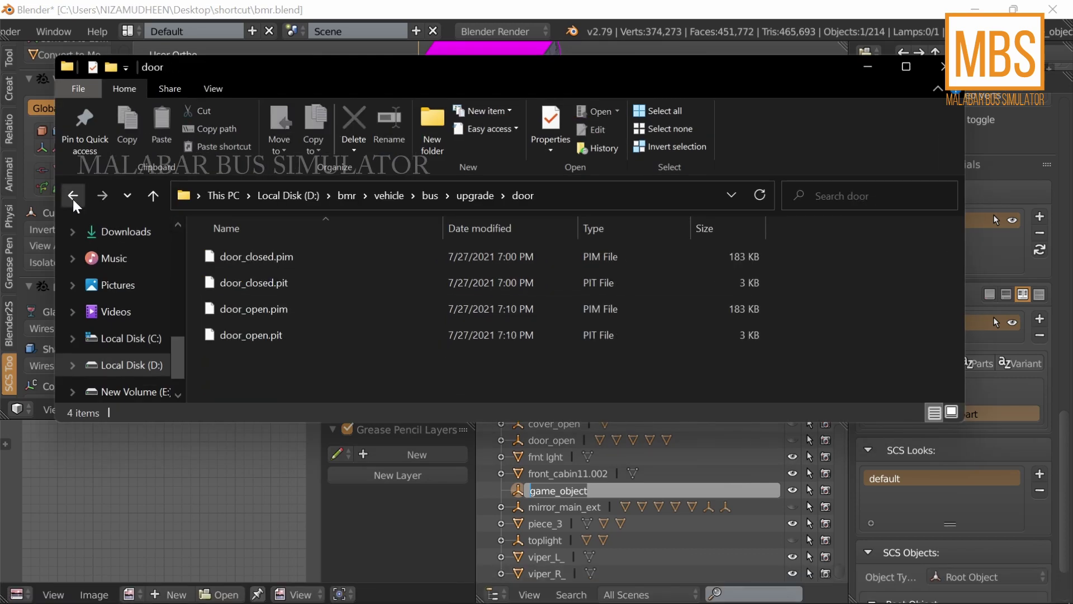
pyautogui.click(73, 195)
pyautogui.click(833, 342)
pyautogui.hotkey('ctrl', 'shift', 'n')
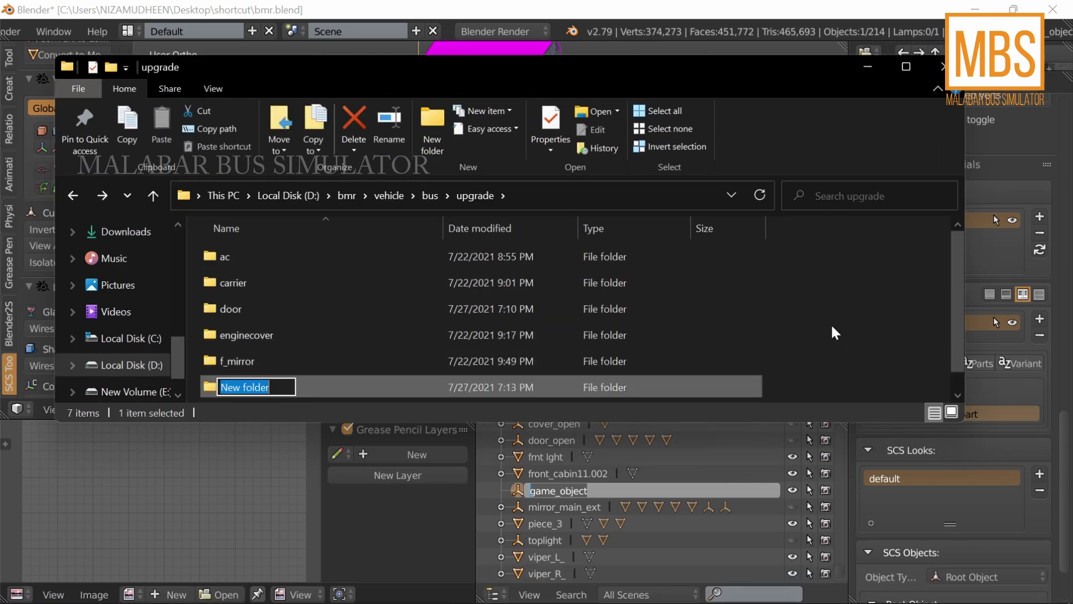
pyautogui.write('mirror')
pyautogui.press('Return')
pyautogui.click(619, 497)
pyautogui.hotkey('ctrl', 'a')
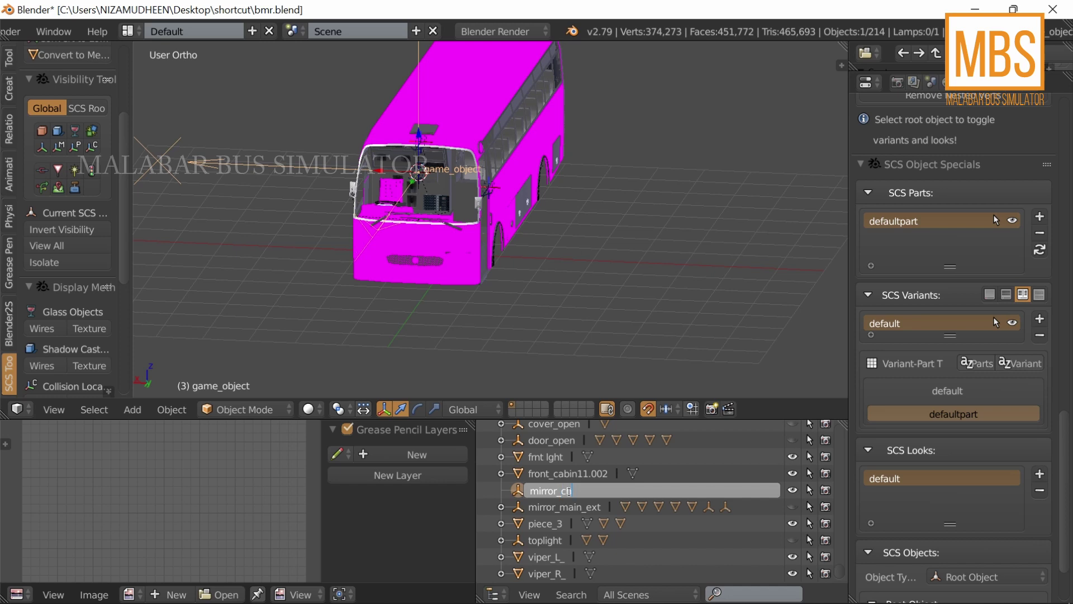
# - Name the root mirror_ch and select mirror part Model0.010 under Model0.002
pyautogui.press('Return')
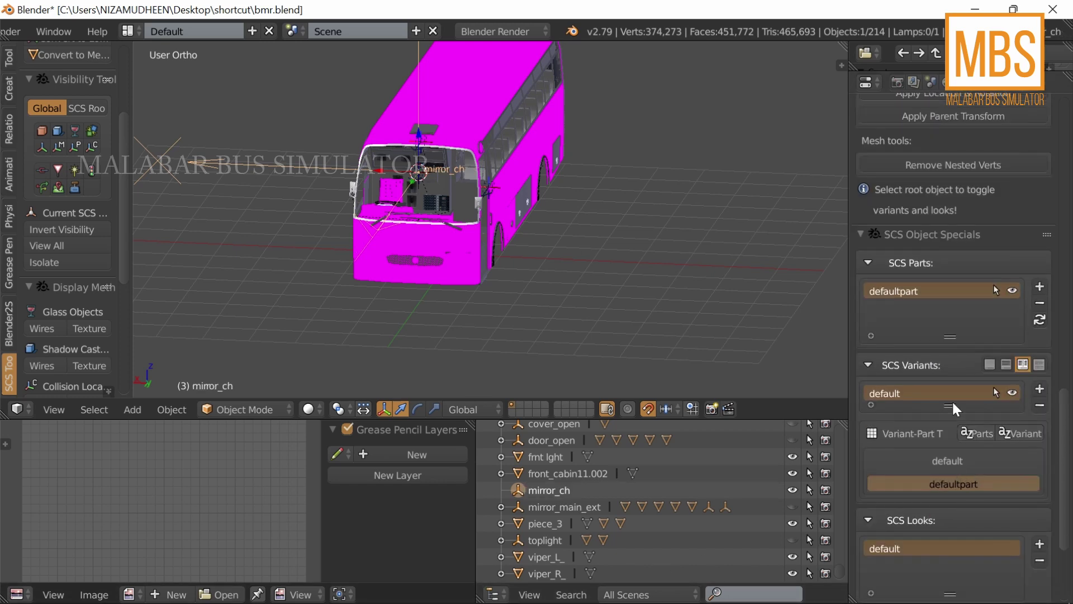
pyautogui.scroll(4, 952, 403)
pyautogui.rightClick(481, 203)
pyautogui.moveTo(481, 202); pyautogui.dragTo(415, 251, button='middle')
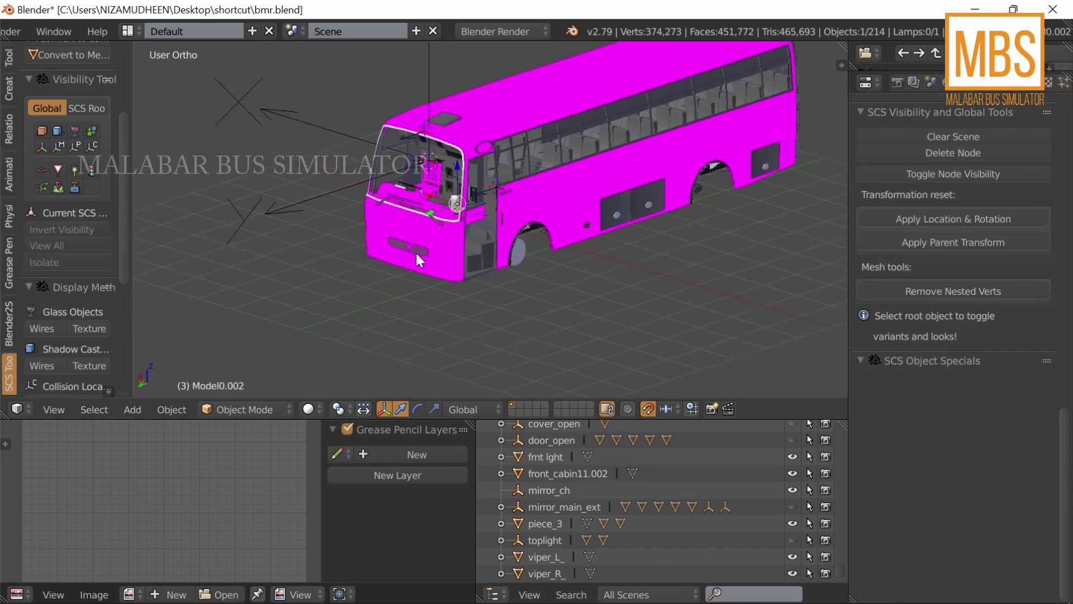
pyautogui.scroll(5, 559, 497)
pyautogui.scroll(5, 570, 501)
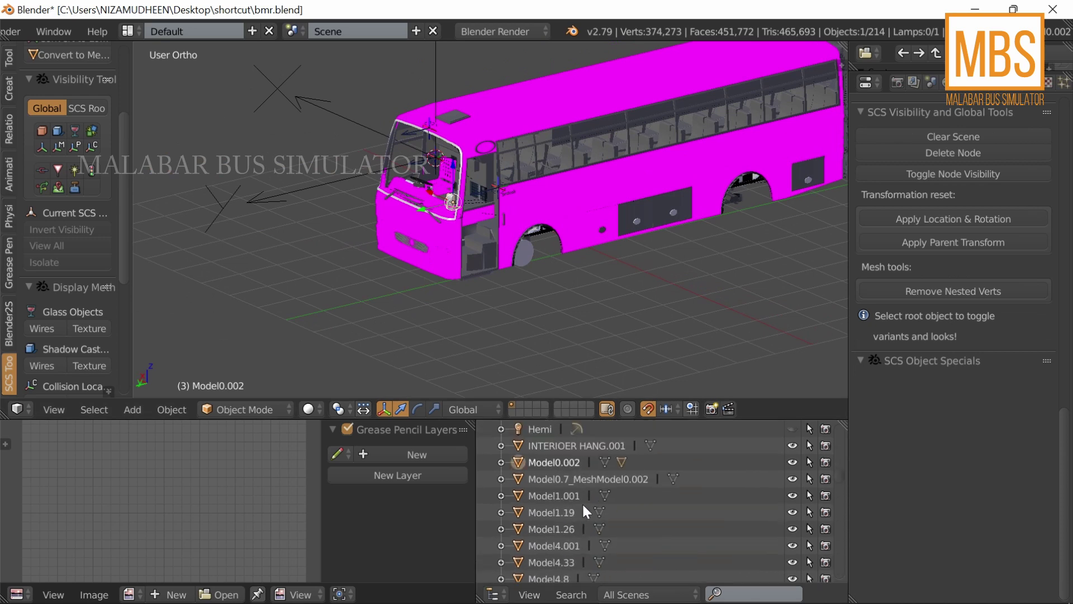
pyautogui.click(501, 462)
pyautogui.click(535, 495)
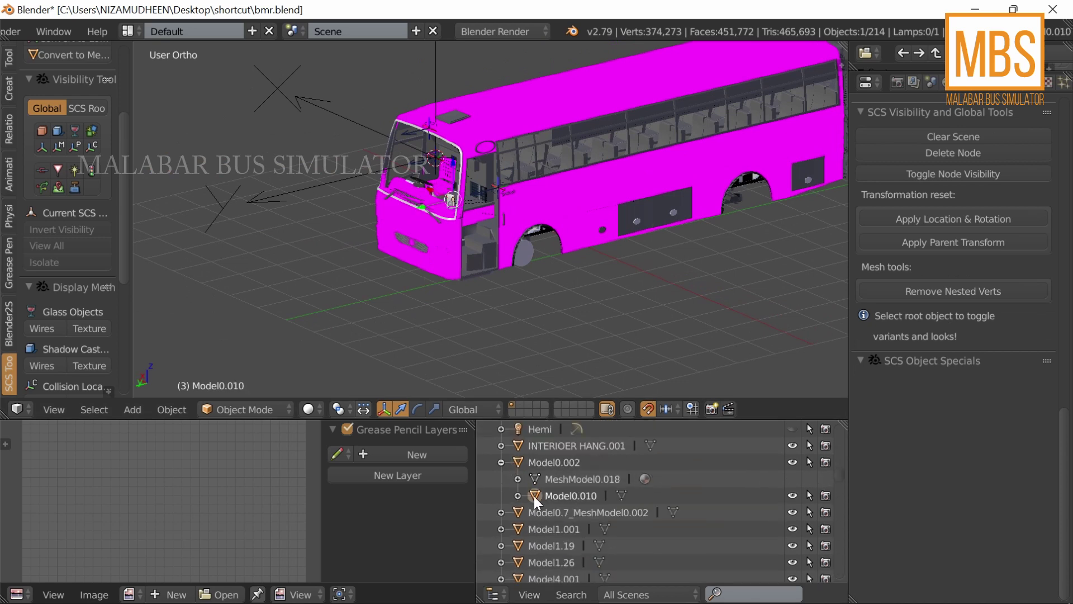
# - Parent the Model0.006 mirror parts to mirror_ch
pyautogui.moveTo(484, 199); pyautogui.dragTo(358, 221, button='middle')
pyautogui.rightClick(367, 219)
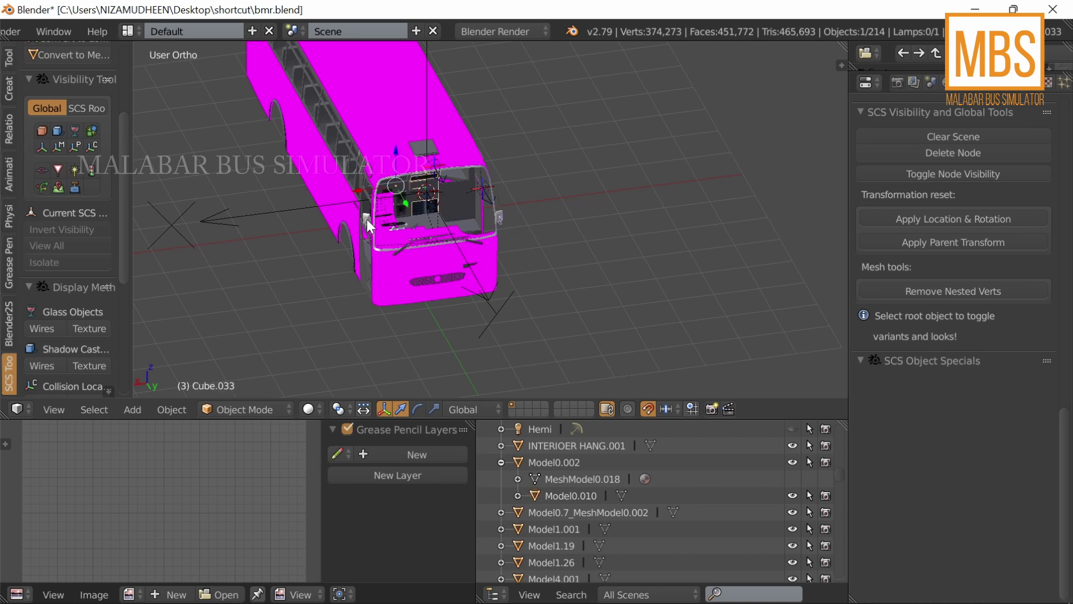
pyautogui.scroll(-3, 836, 78)
pyautogui.scroll(3, 641, 477)
pyautogui.scroll(3, 641, 476)
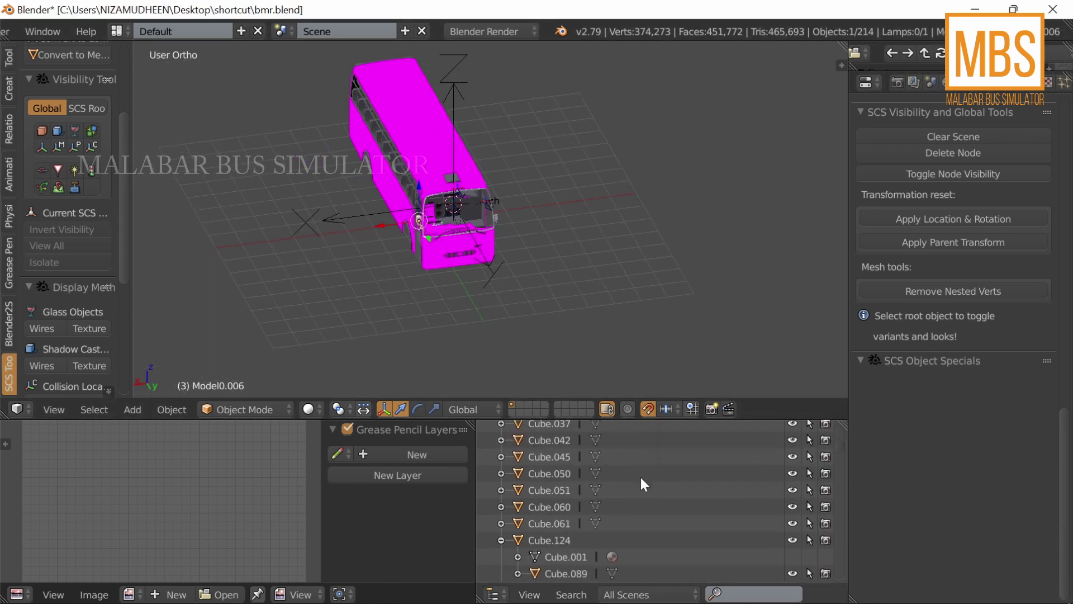
pyautogui.scroll(-6, 638, 484)
pyautogui.scroll(1, 634, 484)
pyautogui.scroll(-3, 596, 502)
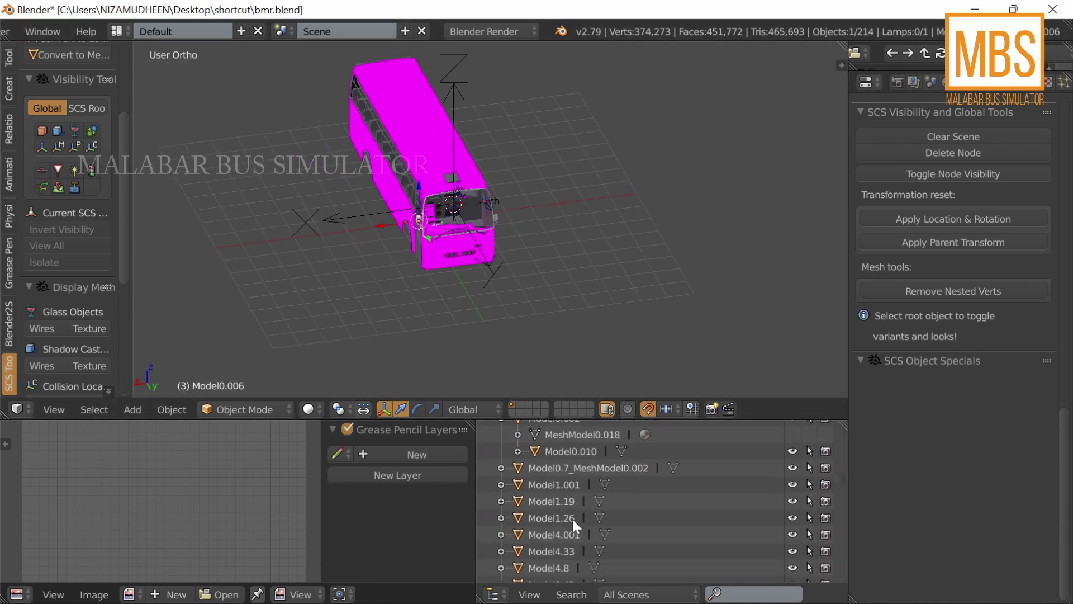
pyautogui.scroll(4, 393, 288)
pyautogui.keyDown('shift'); pyautogui.rightClick(379, 71); pyautogui.keyUp('shift')
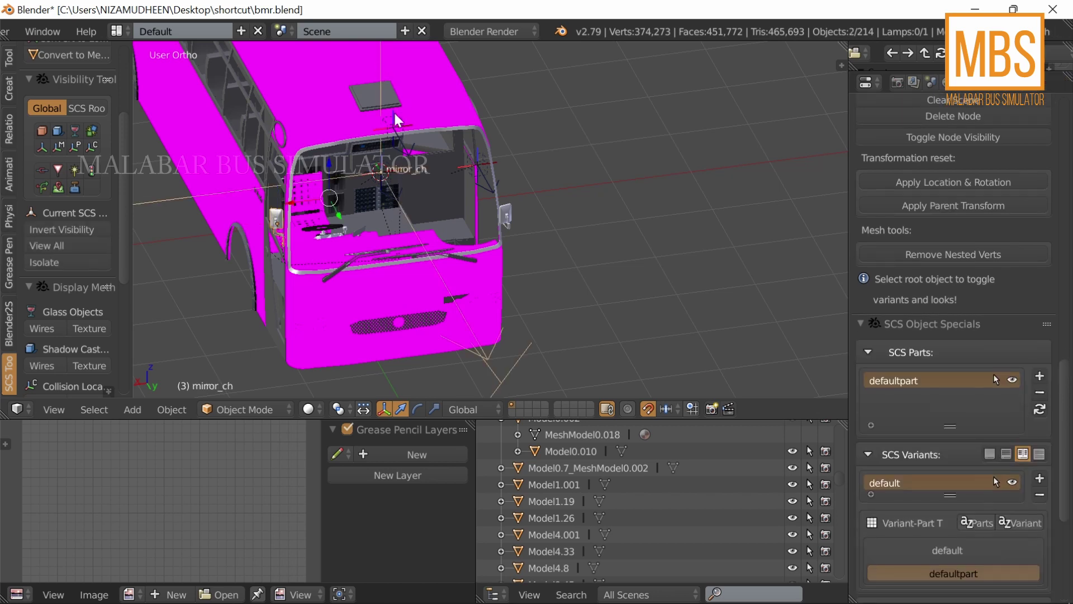
pyautogui.hotkey('ctrl', 'p')
pyautogui.click(393, 111)
# - Parent the side mirror Model0.002 to mirror_ch
pyautogui.rightClick(506, 218)
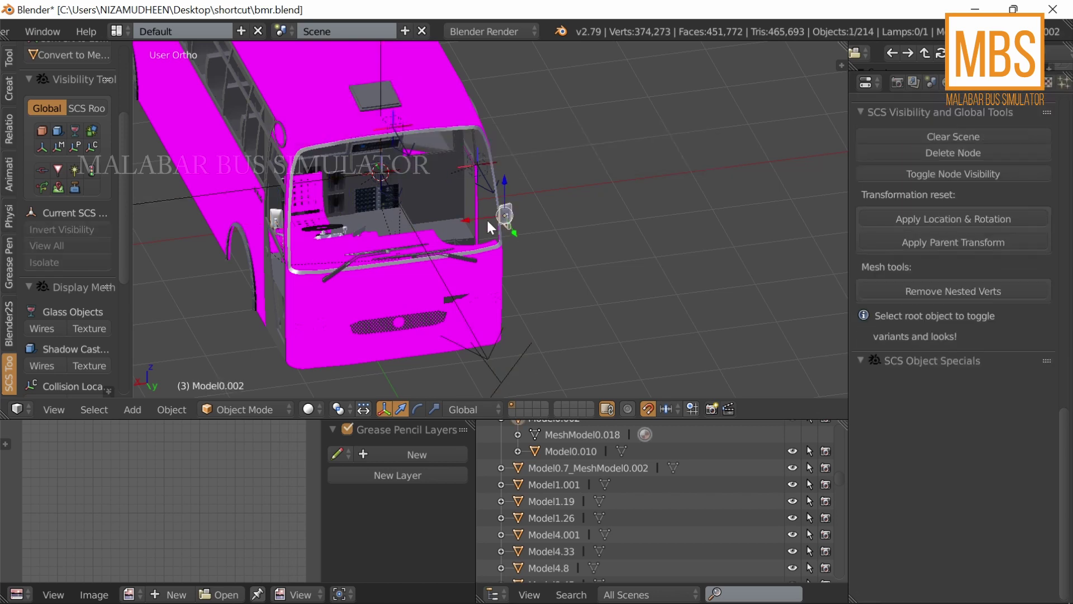
pyautogui.keyDown('shift'); pyautogui.rightClick(383, 70); pyautogui.keyUp('shift')
pyautogui.hotkey('ctrl', 'p')
pyautogui.click(355, 94)
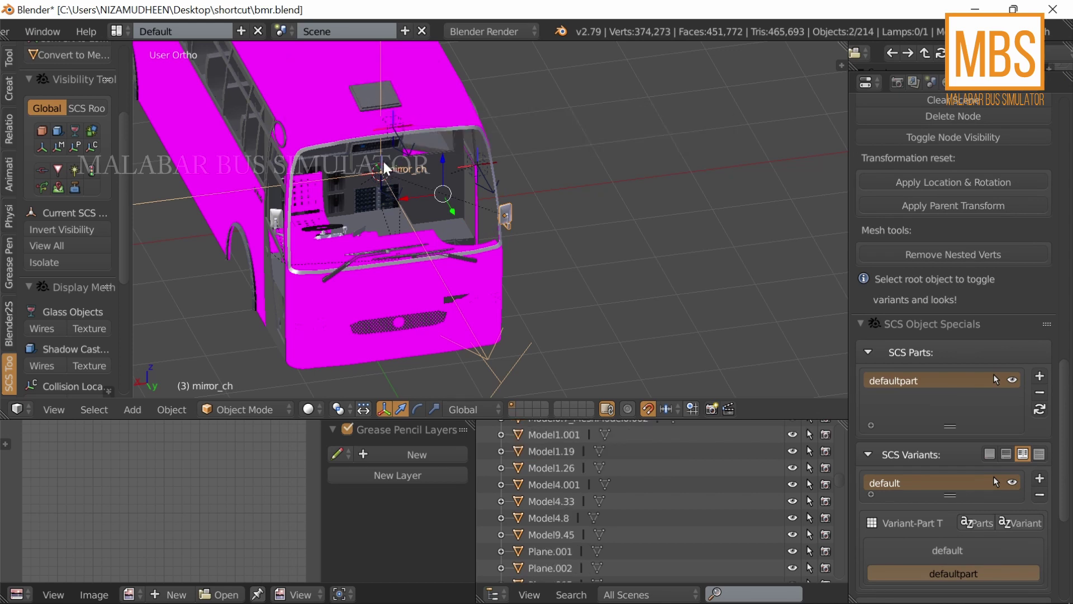
# - Select the left side mirror Model0.006 and scroll the outliner to it under Plane.036
pyautogui.moveTo(383, 162)
pyautogui.mouseDown(button='middle')
pyautogui.moveTo(287, 136)
pyautogui.moveTo(369, 167)
pyautogui.mouseUp(button='middle')
pyautogui.rightClick(377, 64)
pyautogui.press('g')
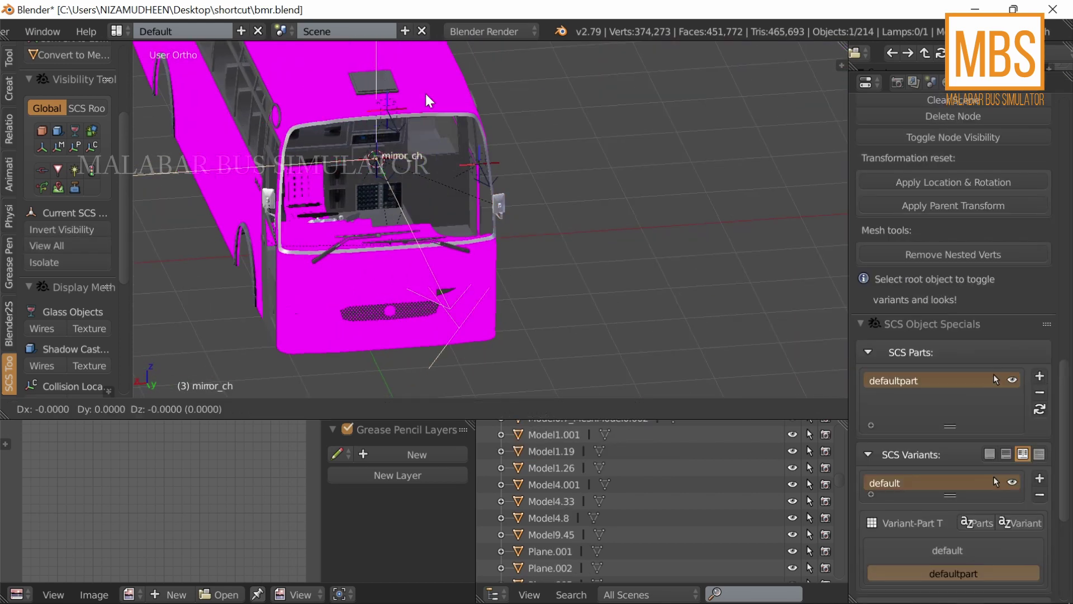
pyautogui.rightClick(484, 155)
pyautogui.rightClick(269, 202)
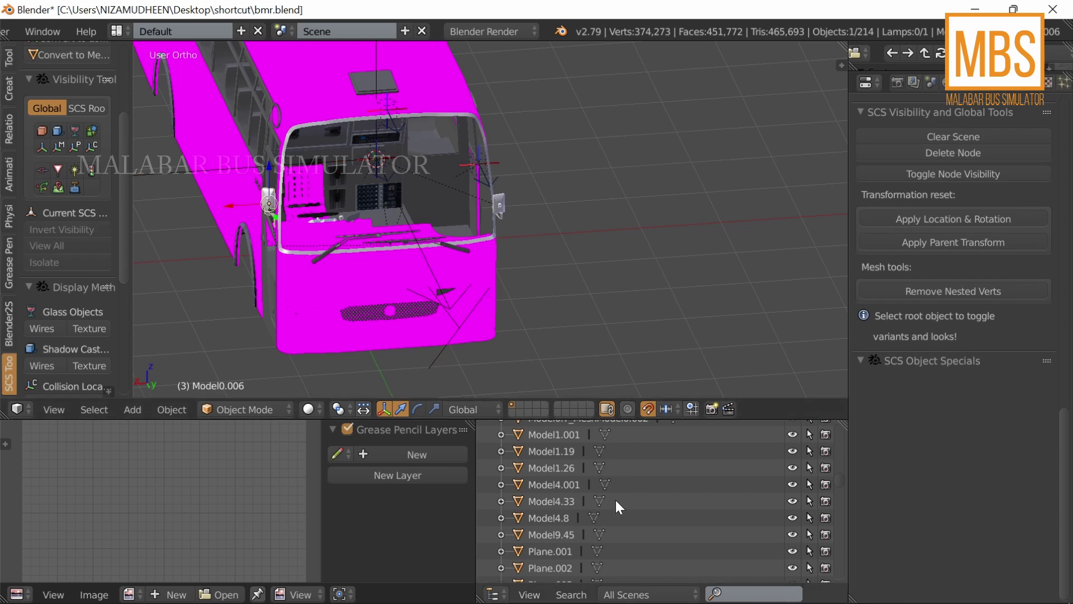
pyautogui.scroll(-5, 616, 500)
pyautogui.scroll(-5, 570, 543)
pyautogui.scroll(-5, 593, 513)
# - Select the door Plane.036 and trial a Z-axis rotation, then cancel it
pyautogui.scroll(-3, 511, 475)
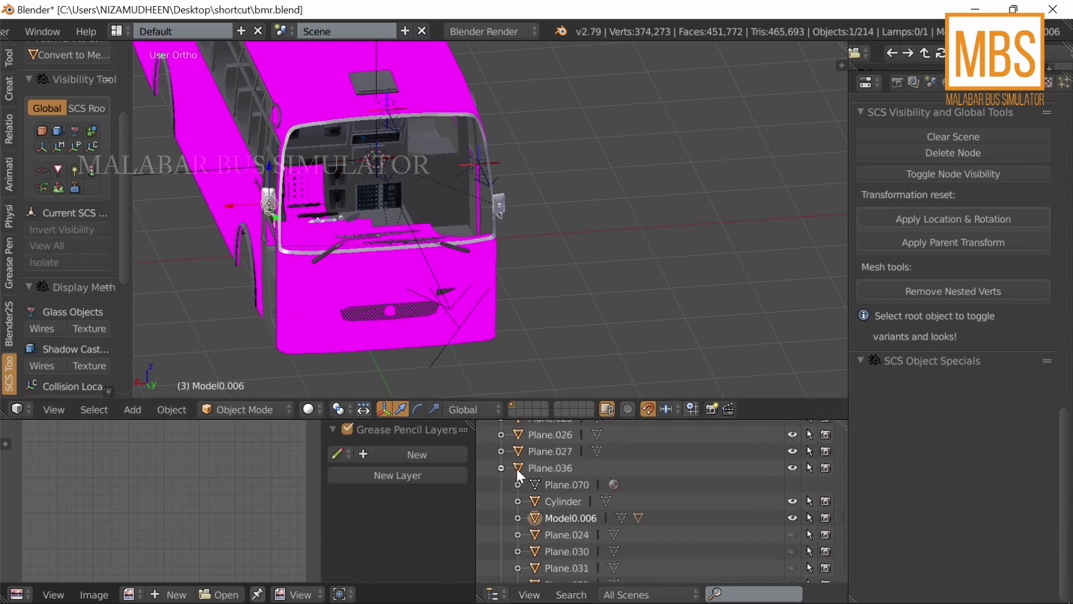
pyautogui.click(517, 469)
pyautogui.moveTo(519, 386); pyautogui.dragTo(517, 304, button='middle')
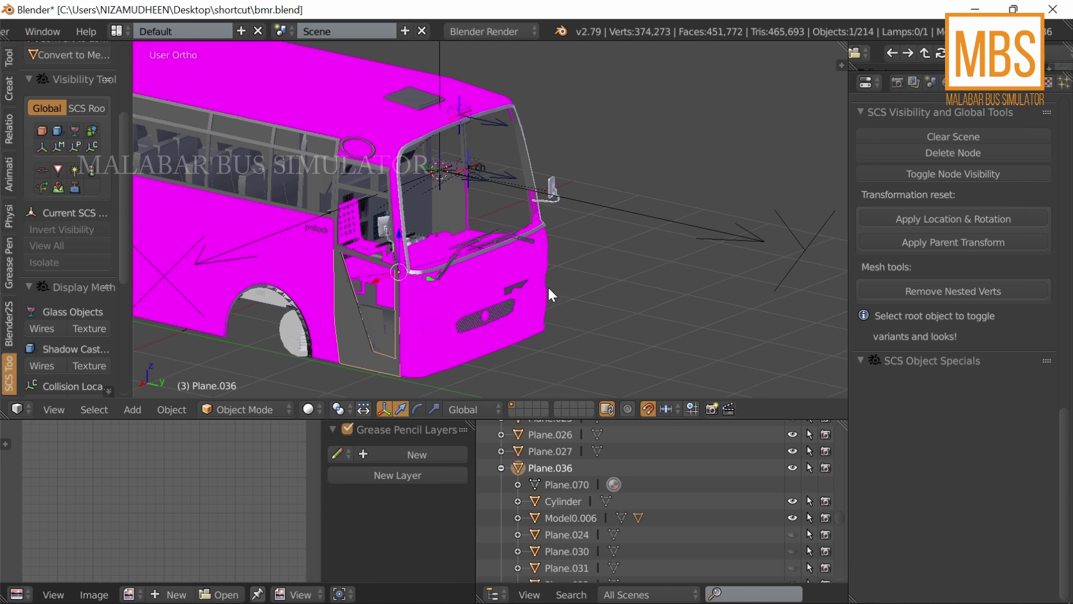
pyautogui.press('r')
pyautogui.press('z')
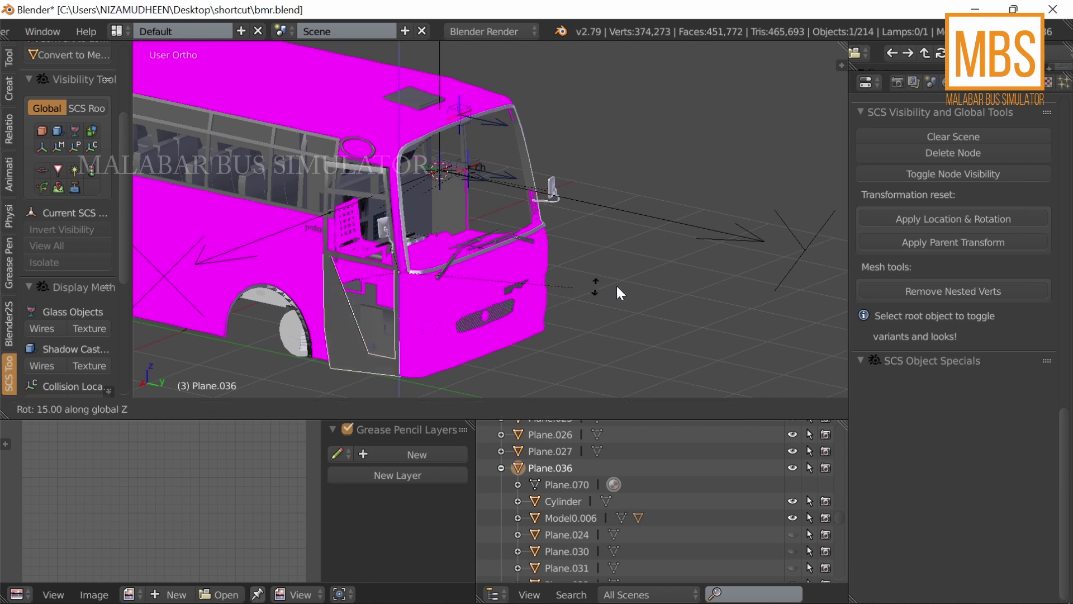
pyautogui.rightClick(819, 272)
# - Select the side mirror Model0.006 and try clearing its parent, undoing both attempts
pyautogui.click(515, 518)
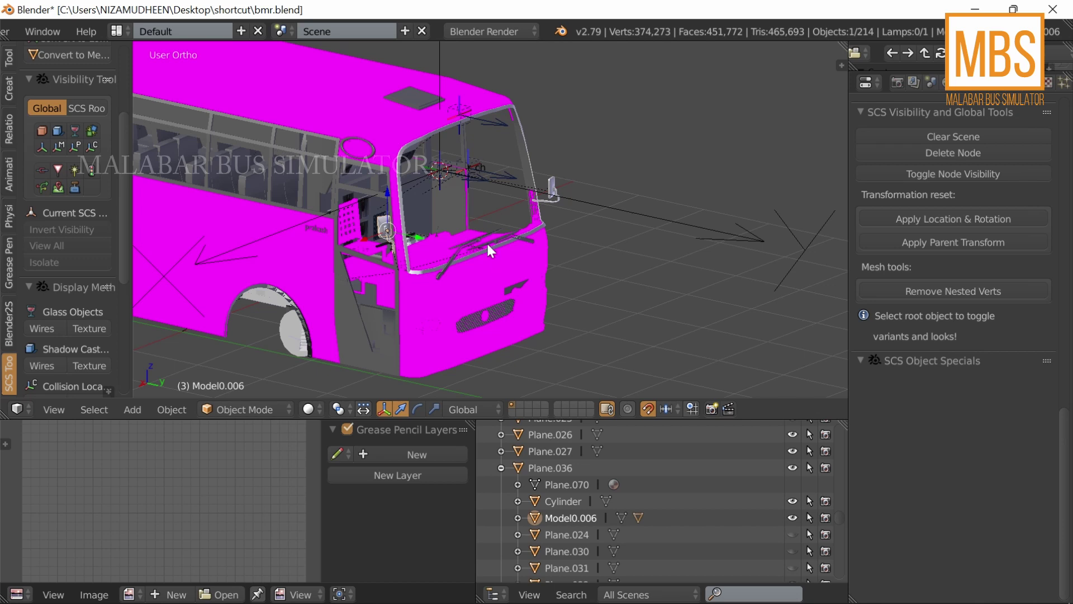
pyautogui.hotkey('alt', 'p')
pyautogui.click(476, 261)
pyautogui.hotkey('ctrl', 'z')
pyautogui.scroll(1, 492, 263)
pyautogui.click(940, 219)
pyautogui.hotkey('alt', 'p')
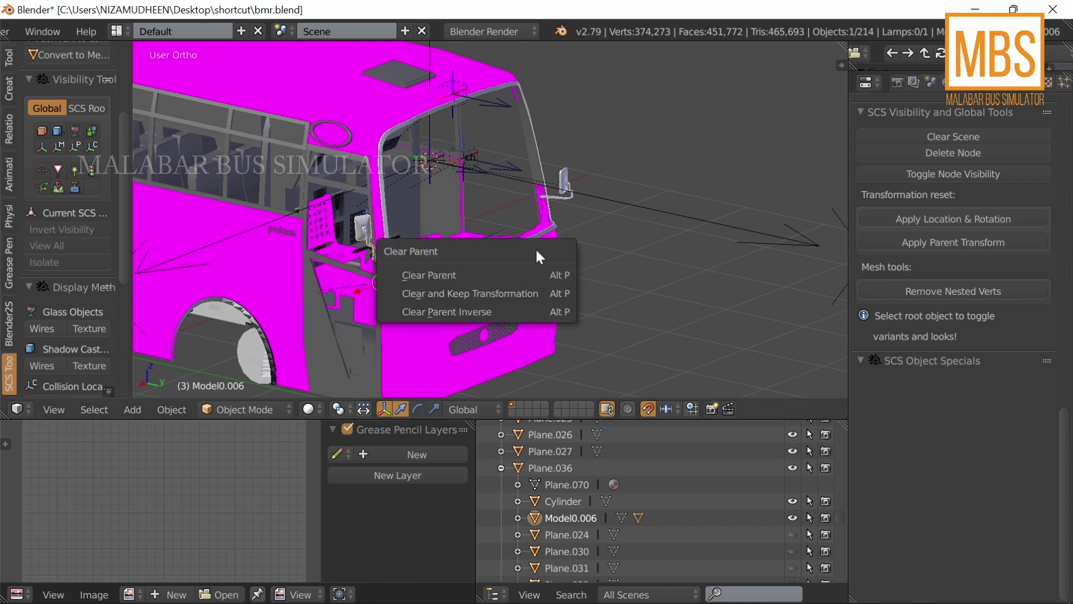
pyautogui.click(464, 275)
pyautogui.hotkey('ctrl', 'z')
# - Detach Model0.006 from Plane.036 with Clear and Keep Transformation
pyautogui.moveTo(466, 271)
pyautogui.mouseDown(button='middle')
pyautogui.moveTo(443, 287)
pyautogui.moveTo(517, 286)
pyautogui.mouseUp(button='middle')
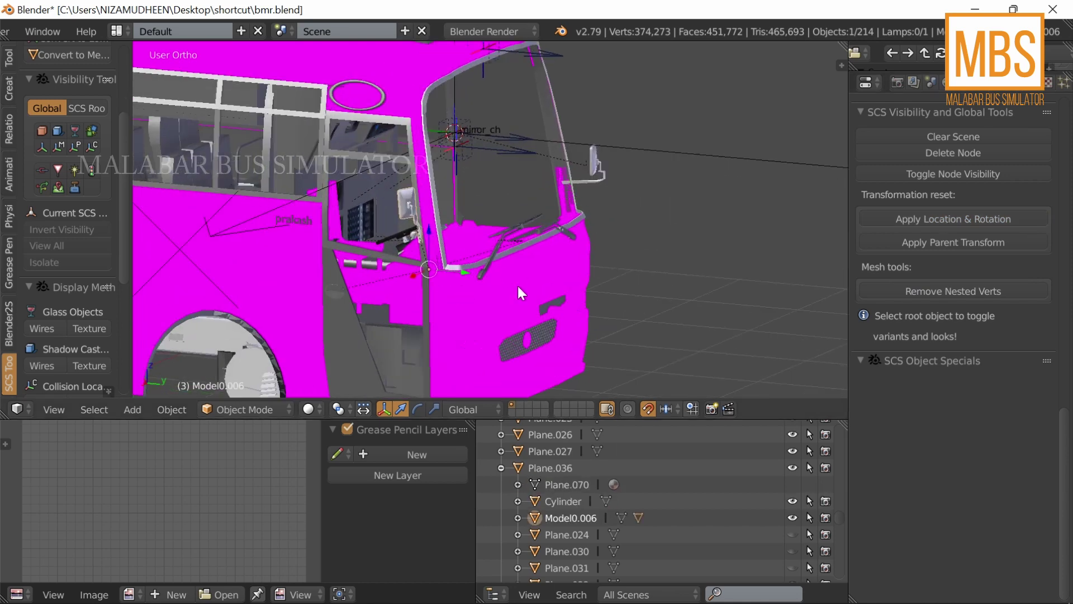
pyautogui.hotkey('alt', 'p')
pyautogui.click(504, 243)
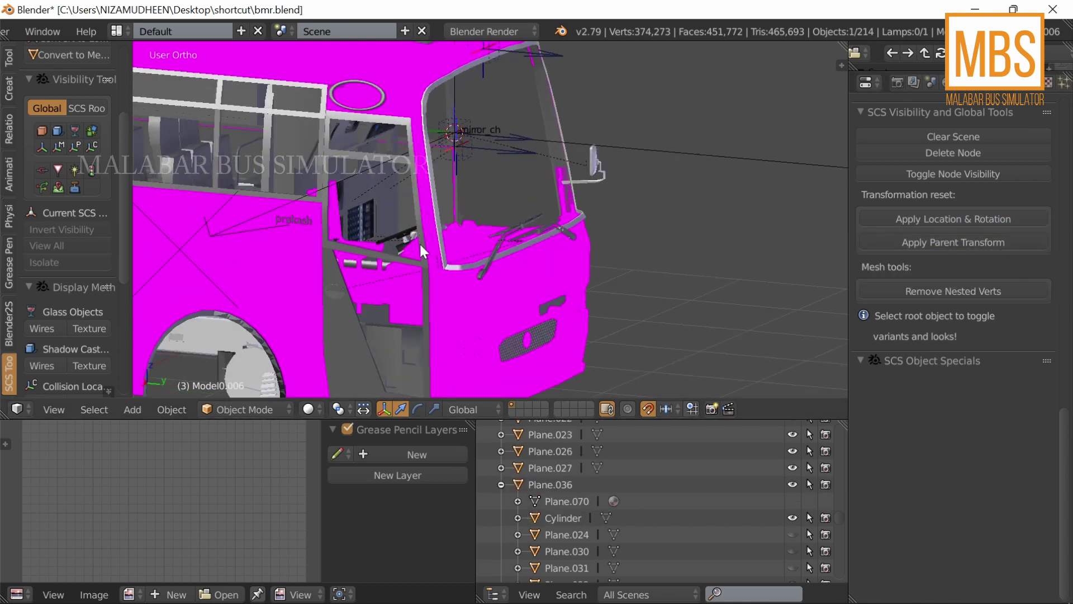
pyautogui.scroll(-3, 426, 242)
pyautogui.scroll(3, 447, 242)
pyautogui.click(947, 219)
pyautogui.scroll(-1, 467, 237)
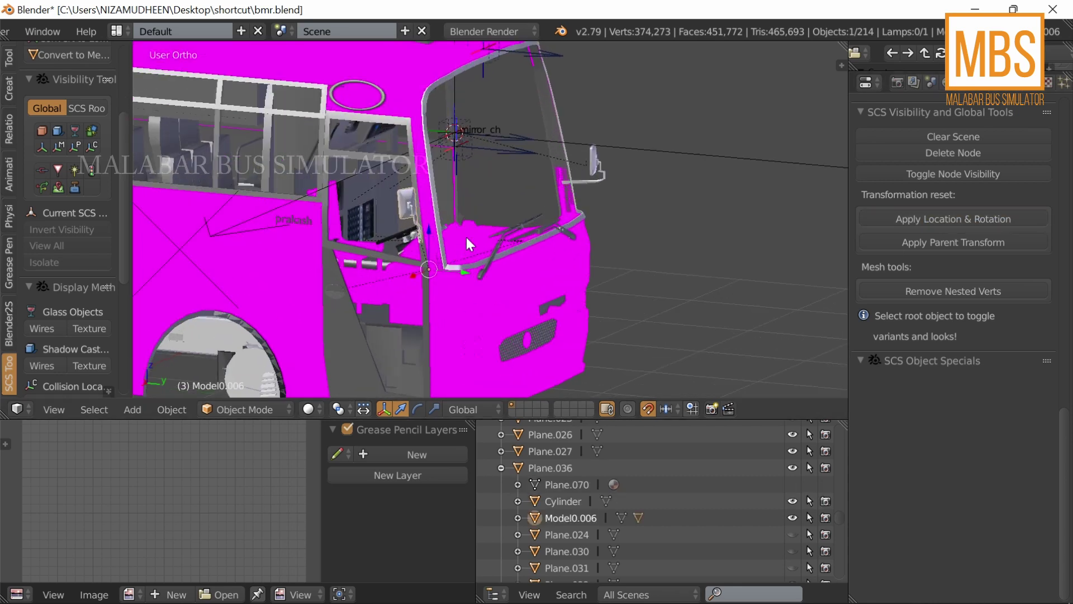
pyautogui.hotkey('alt', 'p')
pyautogui.click(410, 215)
pyautogui.scroll(-2, 553, 254)
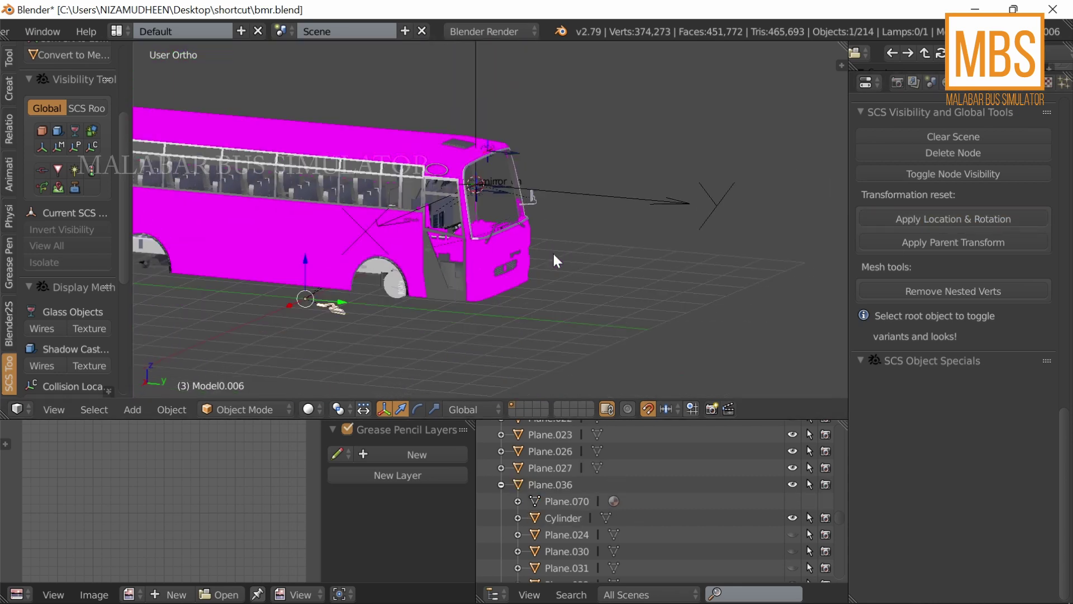
pyautogui.hotkey('alt', 'p')
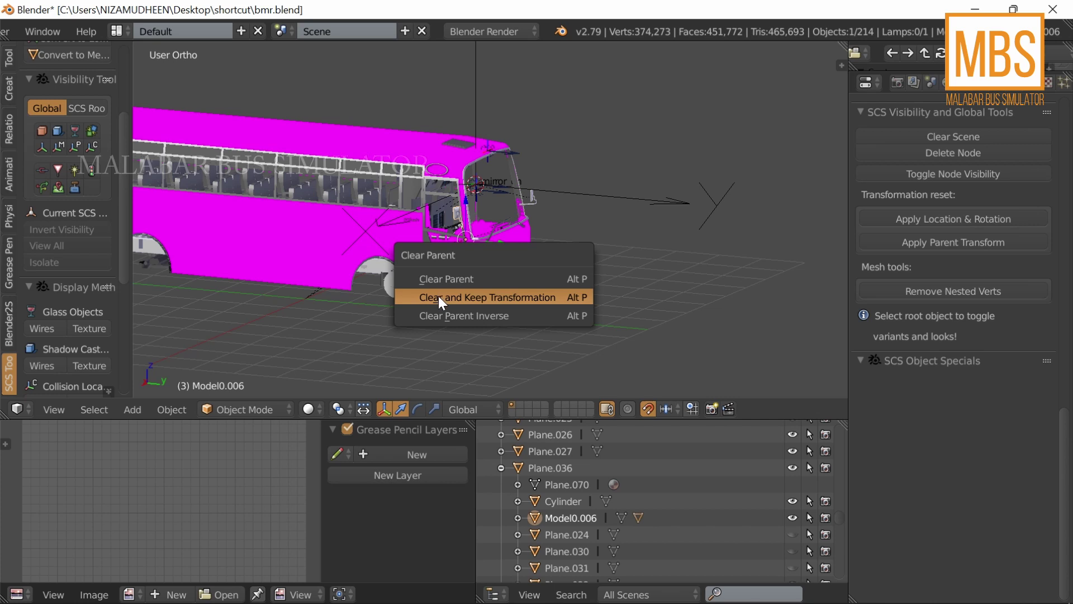
pyautogui.click(439, 295)
# - Parent Model0.006 to mirror_ch using Set Parent > Object
pyautogui.scroll(4, 427, 270)
pyautogui.scroll(2, 449, 287)
pyautogui.scroll(-4, 450, 242)
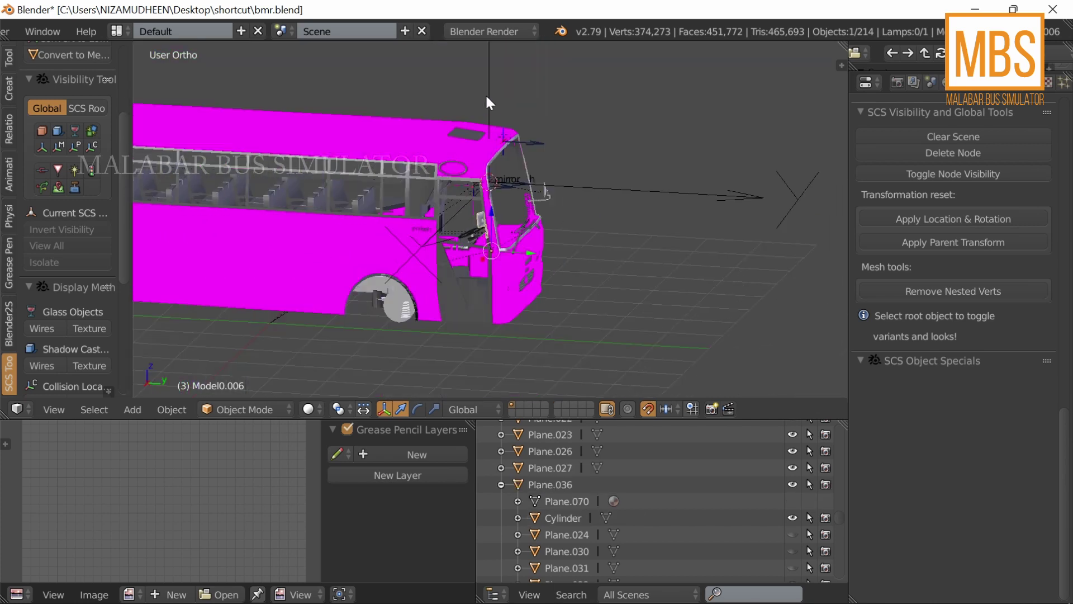
pyautogui.keyDown('shift'); pyautogui.rightClick(491, 128); pyautogui.keyUp('shift')
pyautogui.hotkey('ctrl', 'p')
pyautogui.click(494, 128)
# - Test-move mirror_ch to confirm the mirror follows, then cancel the move
pyautogui.rightClick(487, 96)
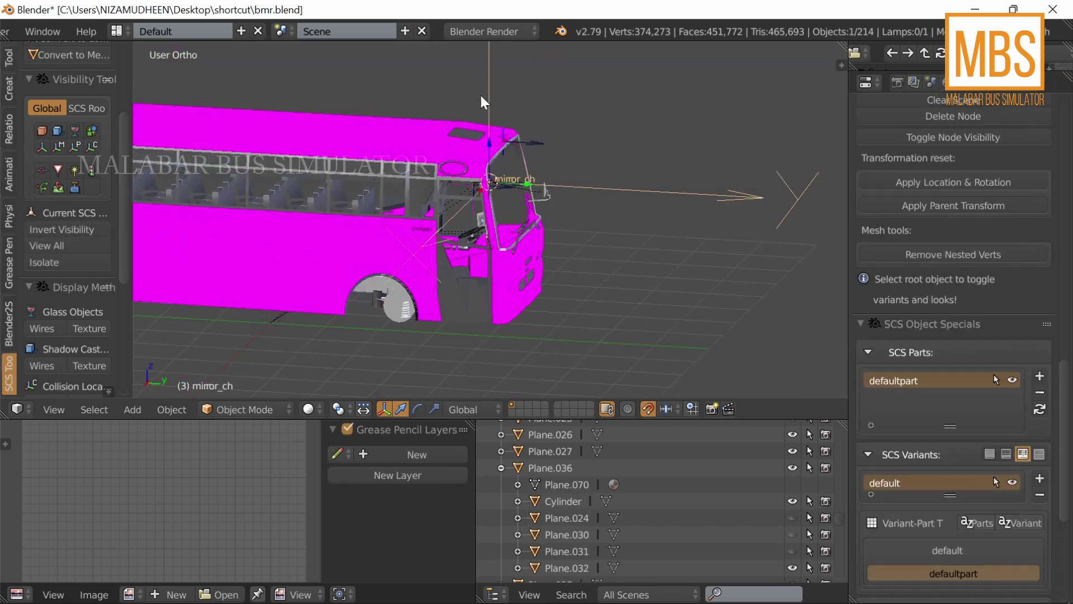
pyautogui.press('g')
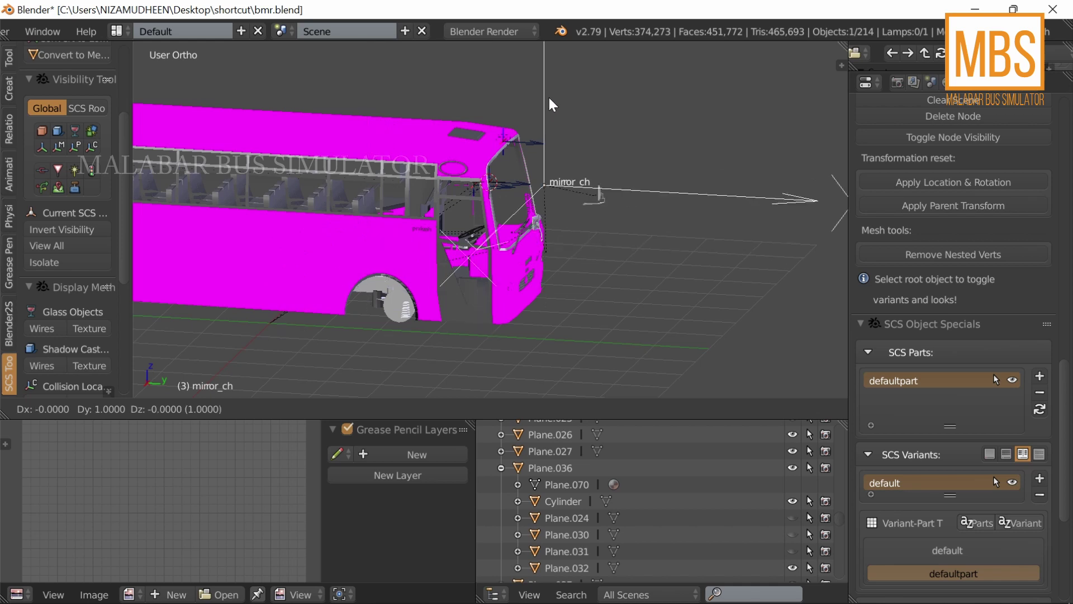
pyautogui.rightClick(547, 95)
pyautogui.scroll(3, 543, 202)
pyautogui.scroll(3, 570, 184)
pyautogui.scroll(-5, 615, 185)
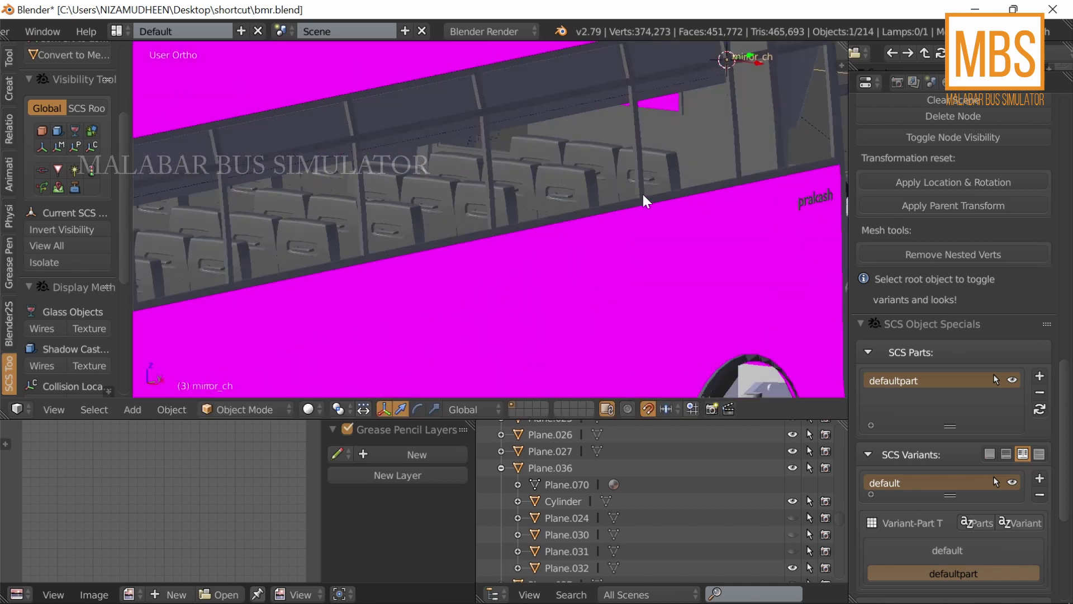
# - Select Model0.006, zoom in, and trial a Y-axis move, cancelling it
pyautogui.rightClick(712, 182)
pyautogui.scroll(2, 688, 224)
pyautogui.scroll(2, 601, 234)
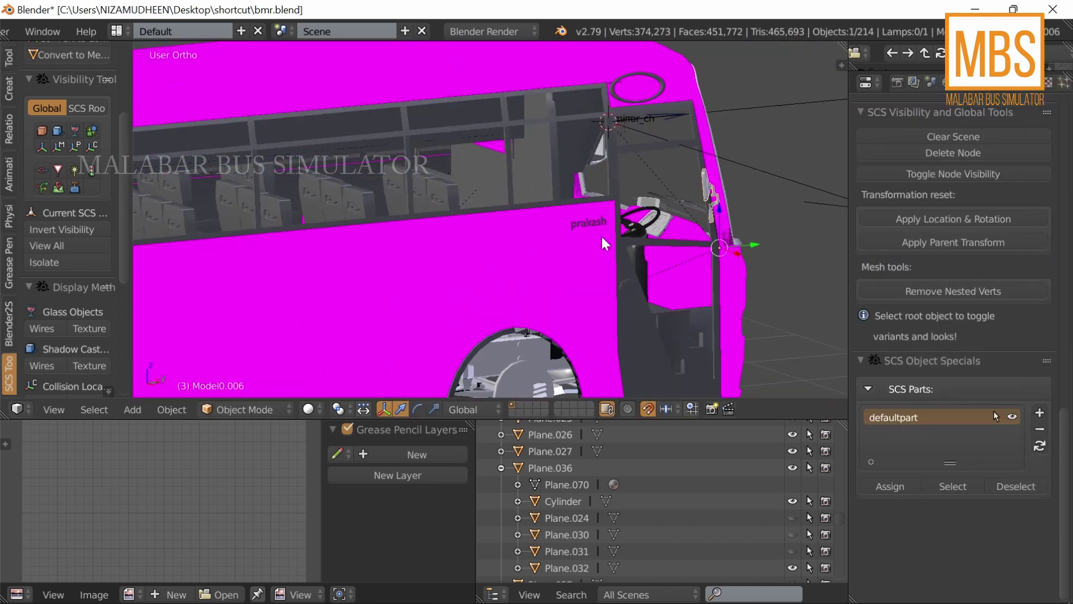
pyautogui.scroll(2, 542, 222)
pyautogui.scroll(1, 652, 262)
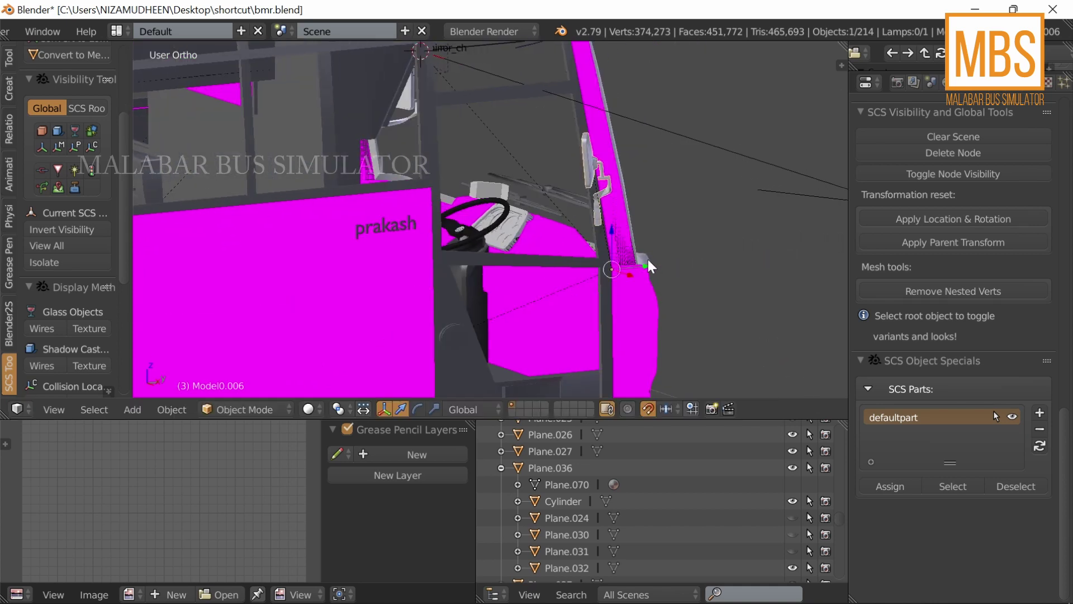
pyautogui.click(648, 259)
pyautogui.press('g')
pyautogui.press('y')
pyautogui.press('.')
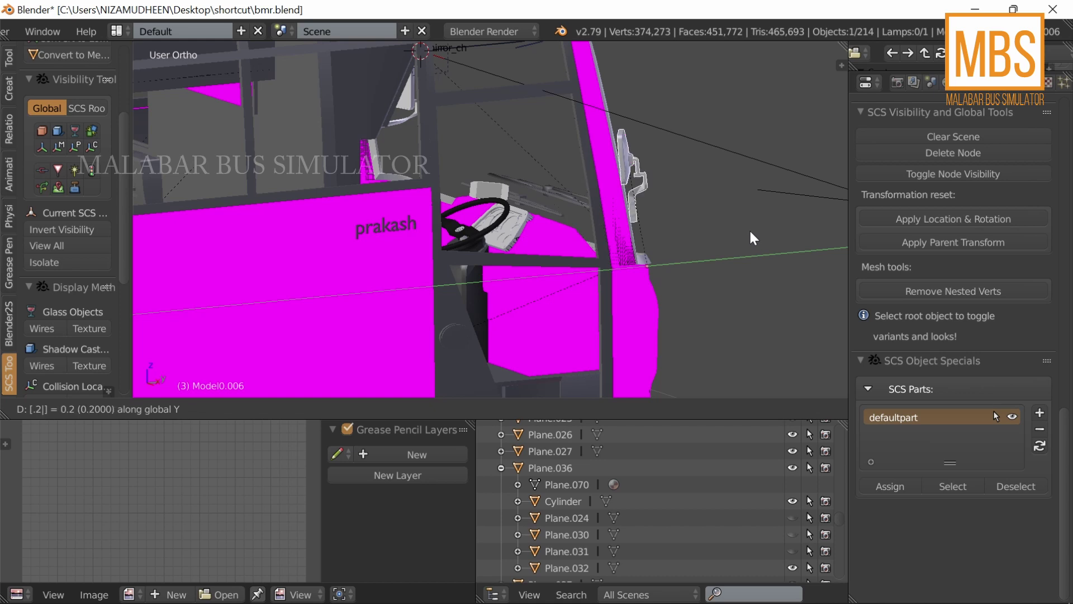
pyautogui.press('Escape')
# - Cancel a second Y-axis move of the mirror and frame a close-up angle
pyautogui.press('g')
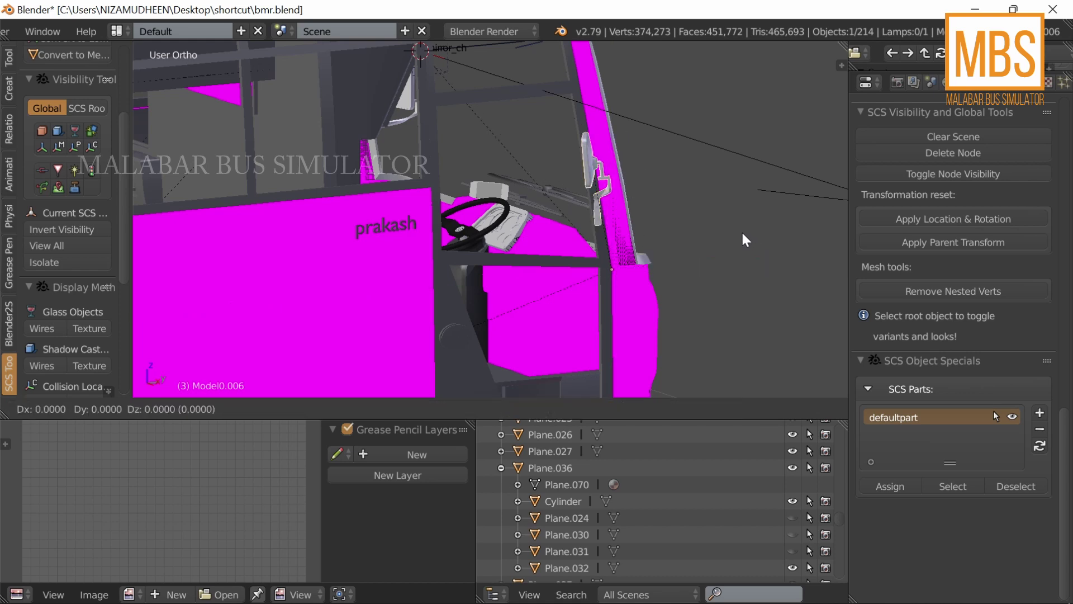
pyautogui.press('y')
pyautogui.press('Escape')
pyautogui.moveTo(737, 231); pyautogui.dragTo(323, 268, button='middle')
pyautogui.scroll(3, 470, 236)
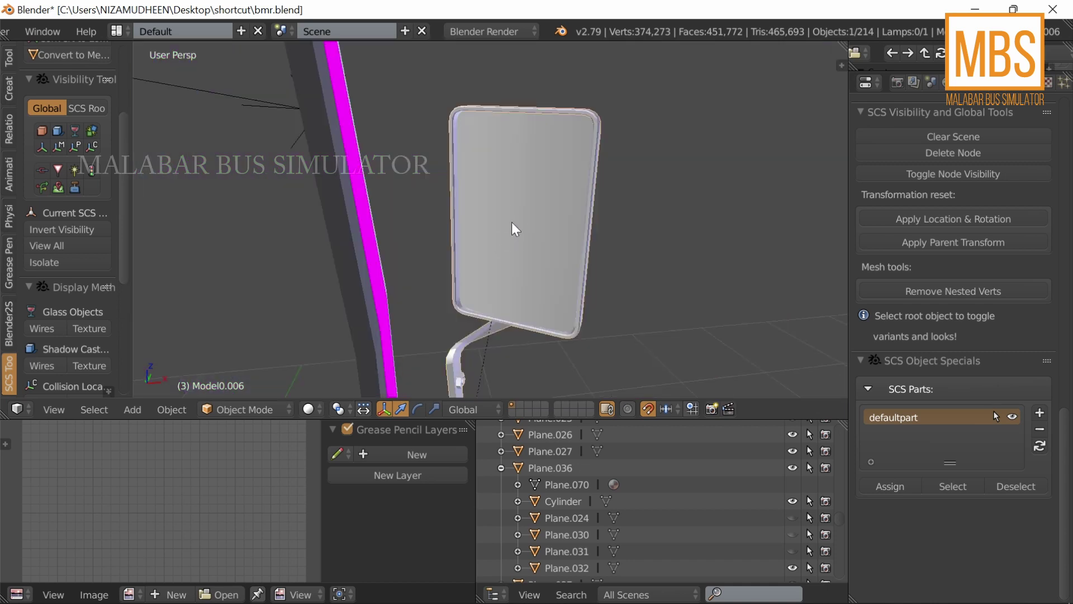
# - Add an SCS Model Locator named cam_d at the side mirror
pyautogui.hotkey('shift', 'a')
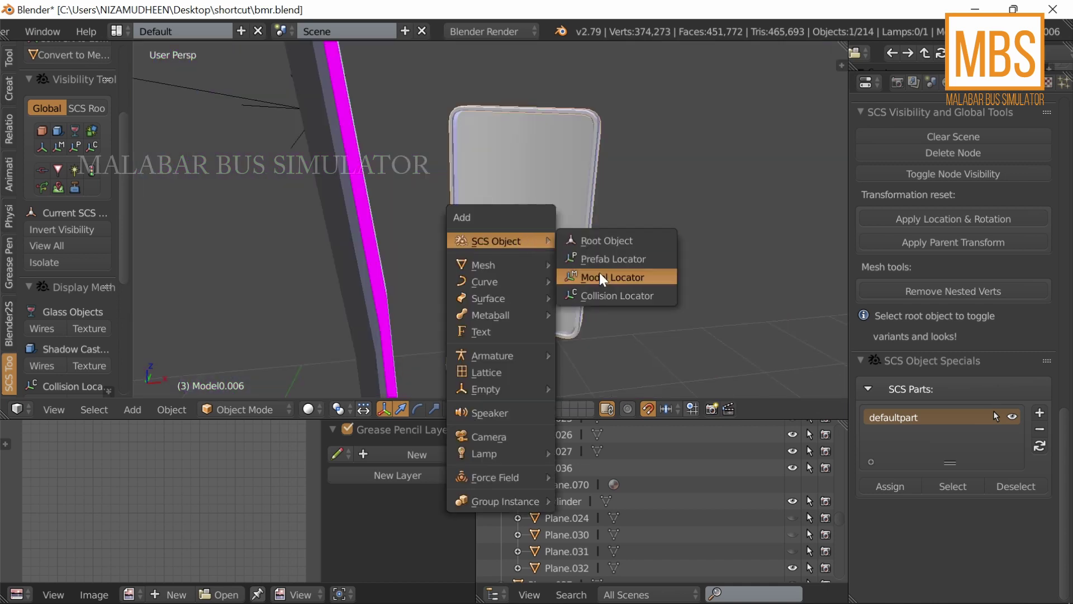
pyautogui.click(609, 275)
pyautogui.write('cam_d')
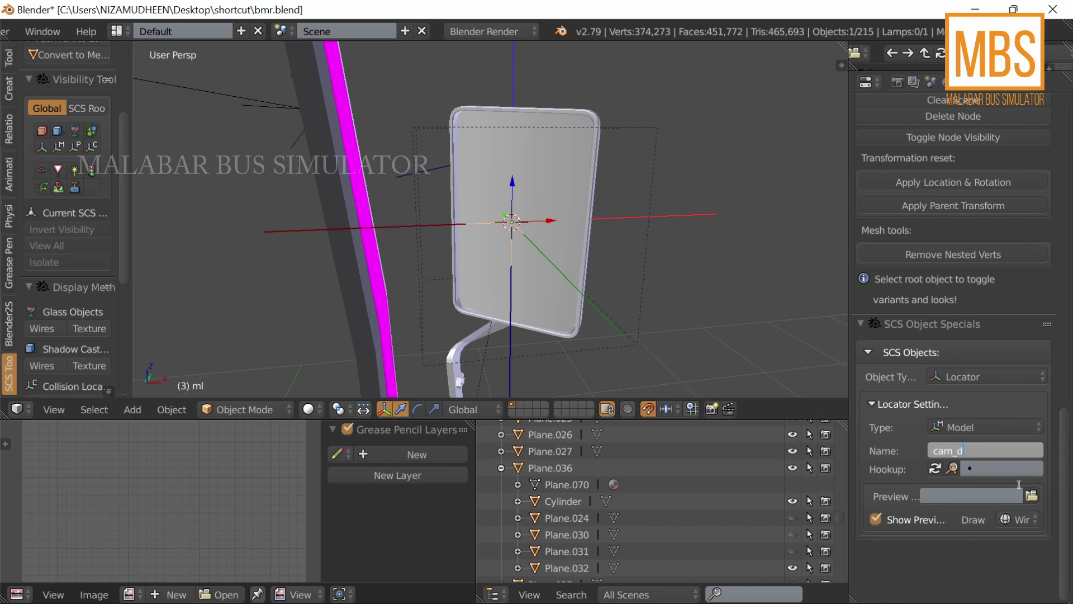
pyautogui.press('Return')
pyautogui.moveTo(687, 313)
pyautogui.mouseDown(button='middle')
pyautogui.moveTo(571, 260)
pyautogui.moveTo(583, 243)
pyautogui.mouseUp(button='middle')
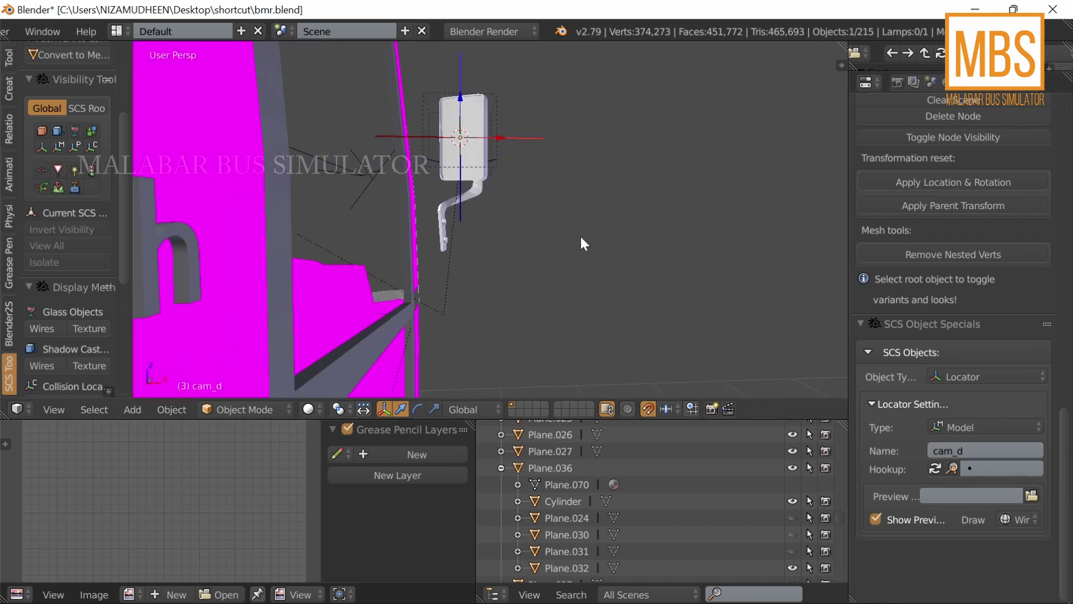
# - Shift the side mirror Model0.006 by -0.1 along X
pyautogui.rightClick(444, 314)
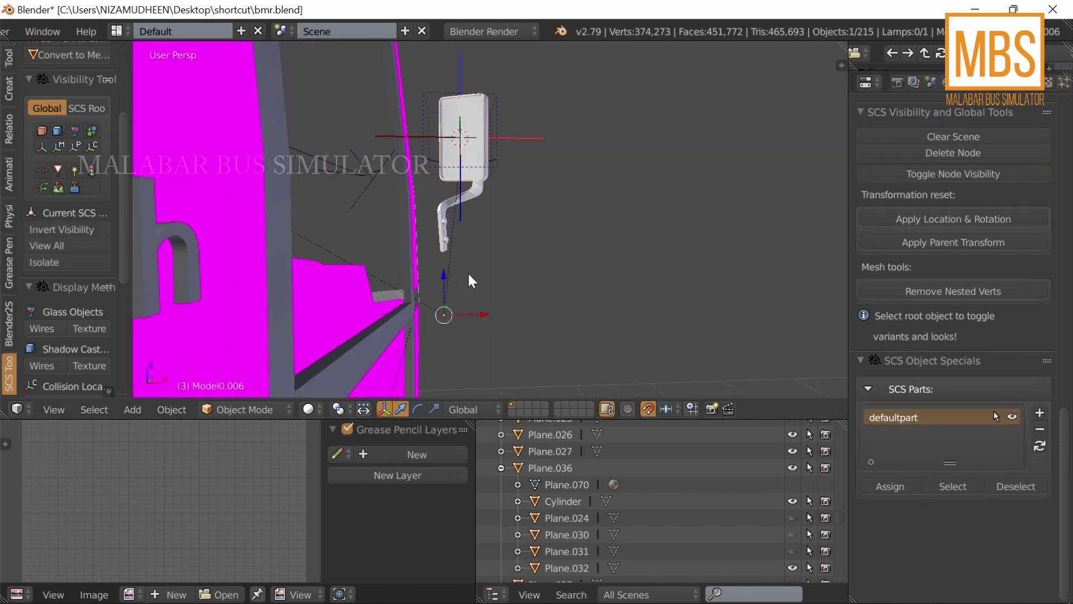
pyautogui.press('g')
pyautogui.press('x')
pyautogui.press('Escape')
pyautogui.write('gx')
pyautogui.write('-0.1')
pyautogui.press('Return')
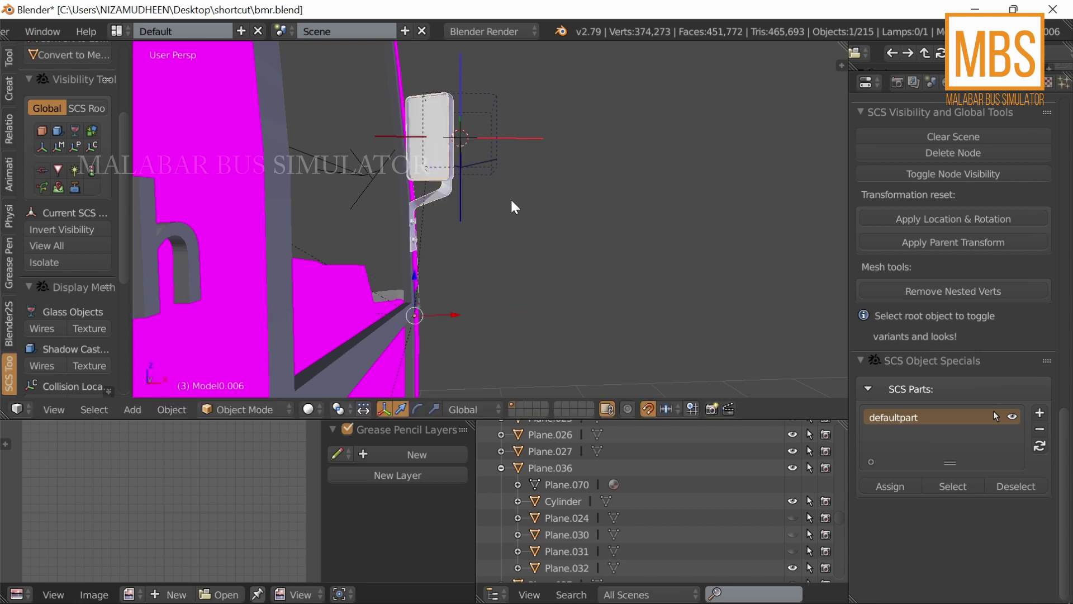
# - Select cam_d and trial an X-axis move, cancelling it
pyautogui.rightClick(504, 167)
pyautogui.press('g')
pyautogui.press('x')
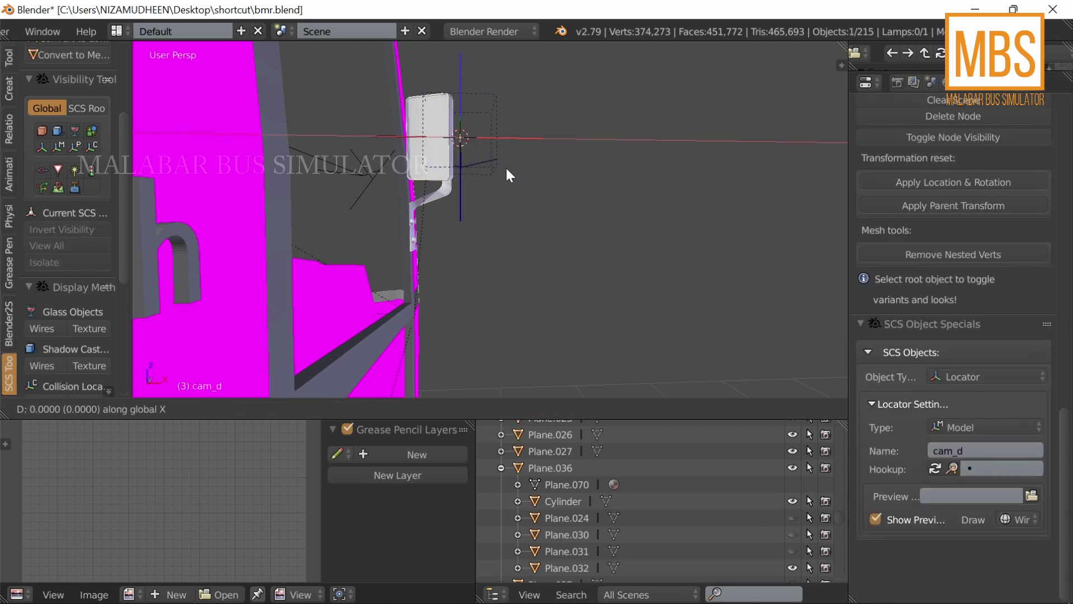
pyautogui.press('Escape')
pyautogui.scroll(-3, 509, 165)
pyautogui.moveTo(481, 177); pyautogui.dragTo(444, 187, button='middle')
# - Centre the view on cam_d and rotate it about global Z, toward about 30 degrees
pyautogui.press('r')
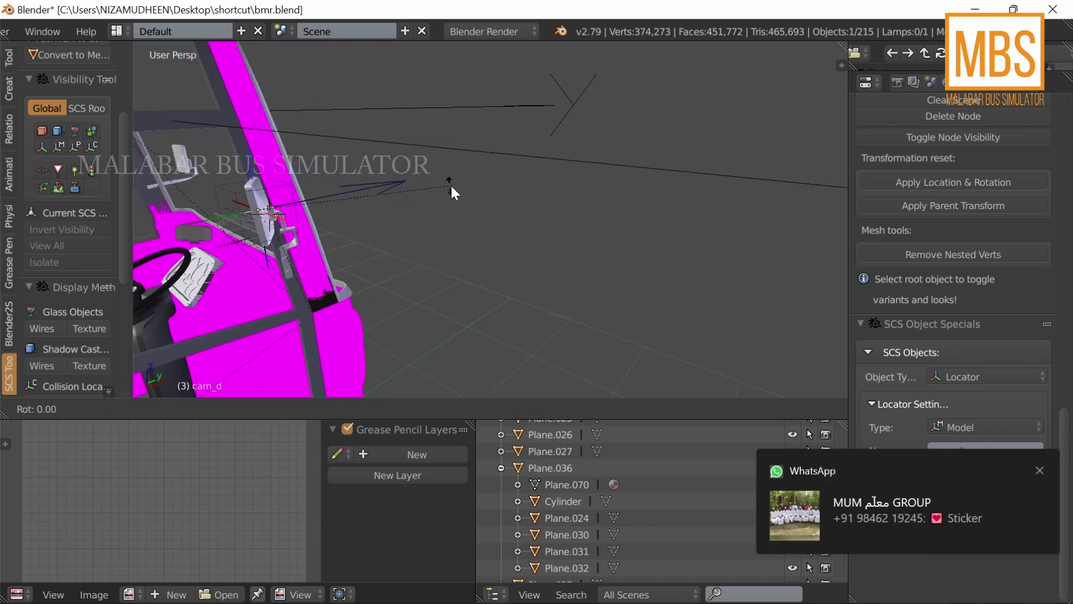
pyautogui.press('z')
pyautogui.press('Escape')
pyautogui.press('KP_Decimal')
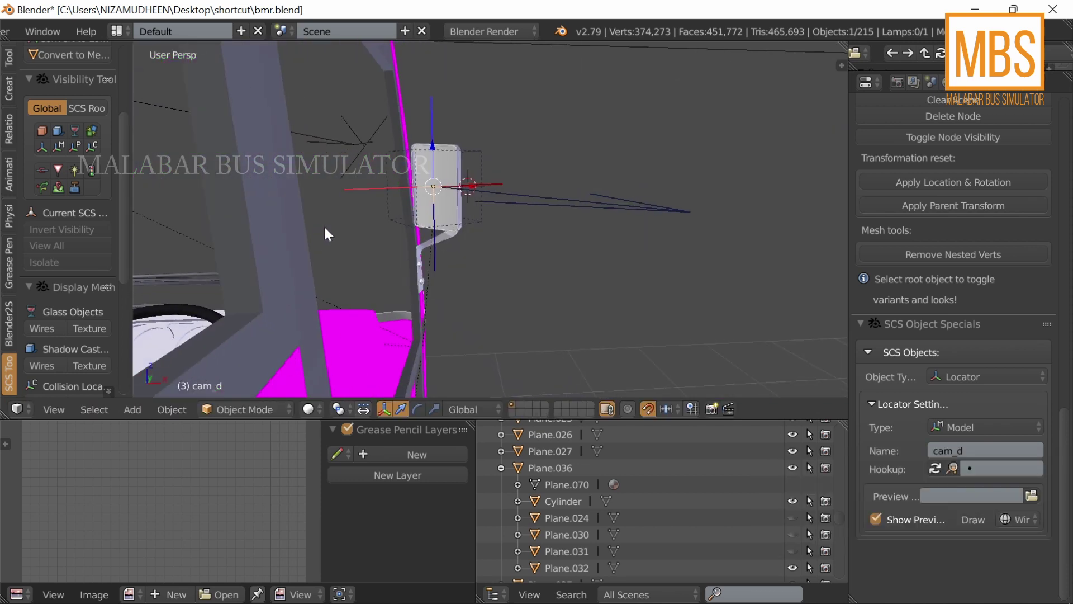
pyautogui.press('r')
pyautogui.press('z')
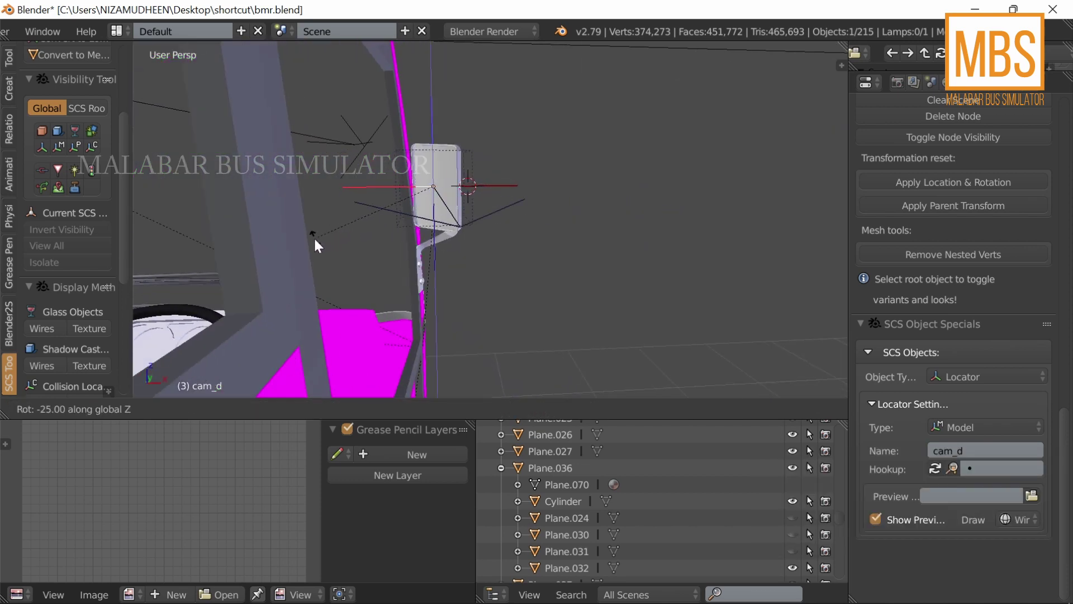
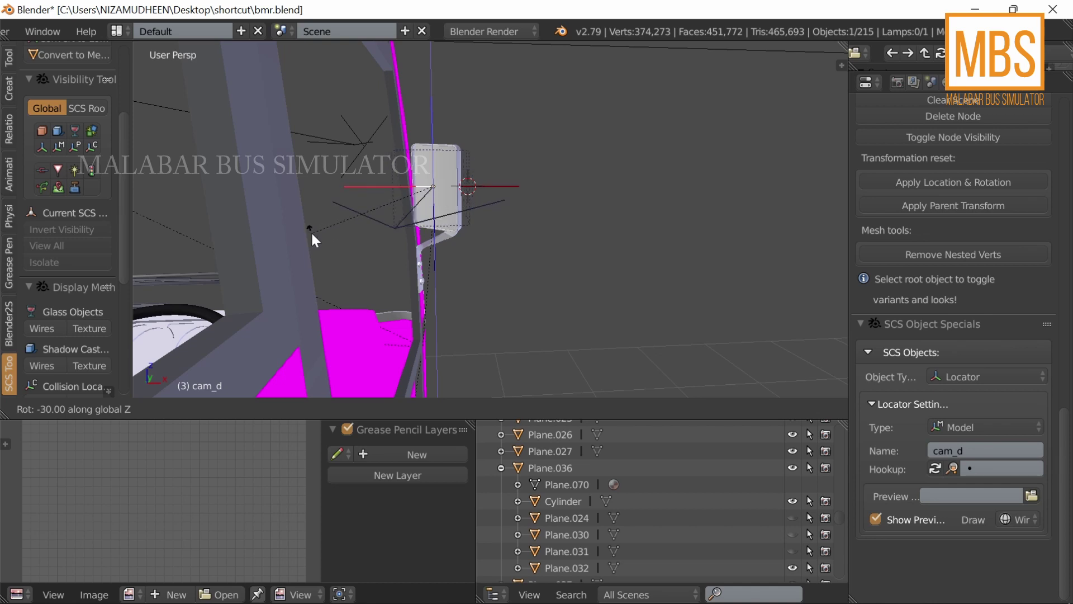
# - Rotate the cam_d locator -30° on Z and frame it in view
pyautogui.click(312, 231)
pyautogui.press('KP_Decimal')
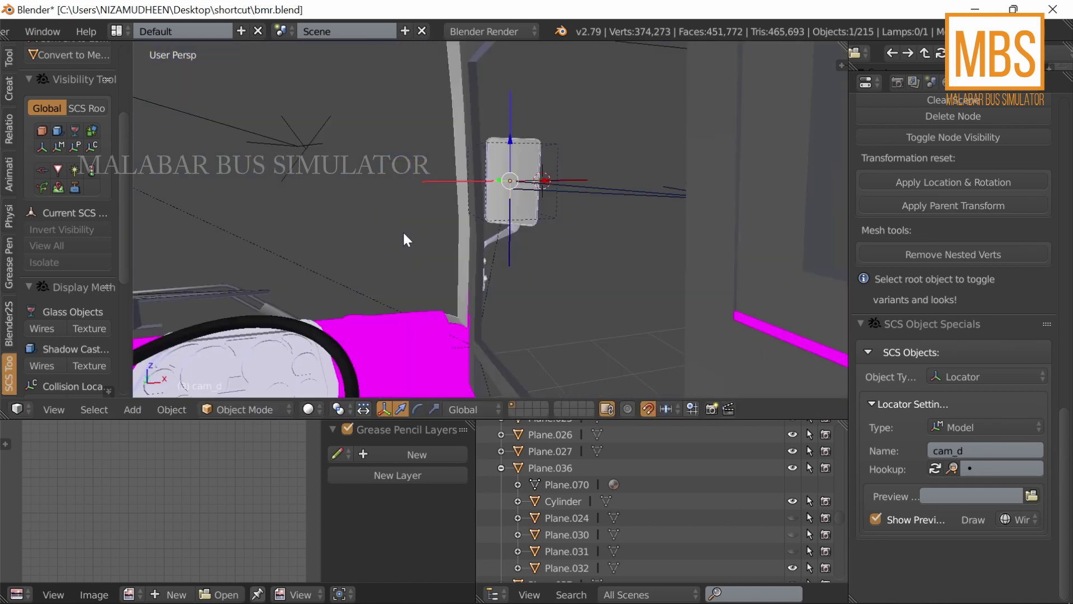
pyautogui.moveTo(479, 197)
pyautogui.mouseDown(button='middle')
pyautogui.moveTo(242, 256)
pyautogui.moveTo(445, 222)
pyautogui.mouseUp(button='middle')
# - Duplicate cam_d, snap the copy to the opposite mirror, and name it cam_p.001
pyautogui.hotkey('shift', 'd')
pyautogui.rightClick(382, 219)
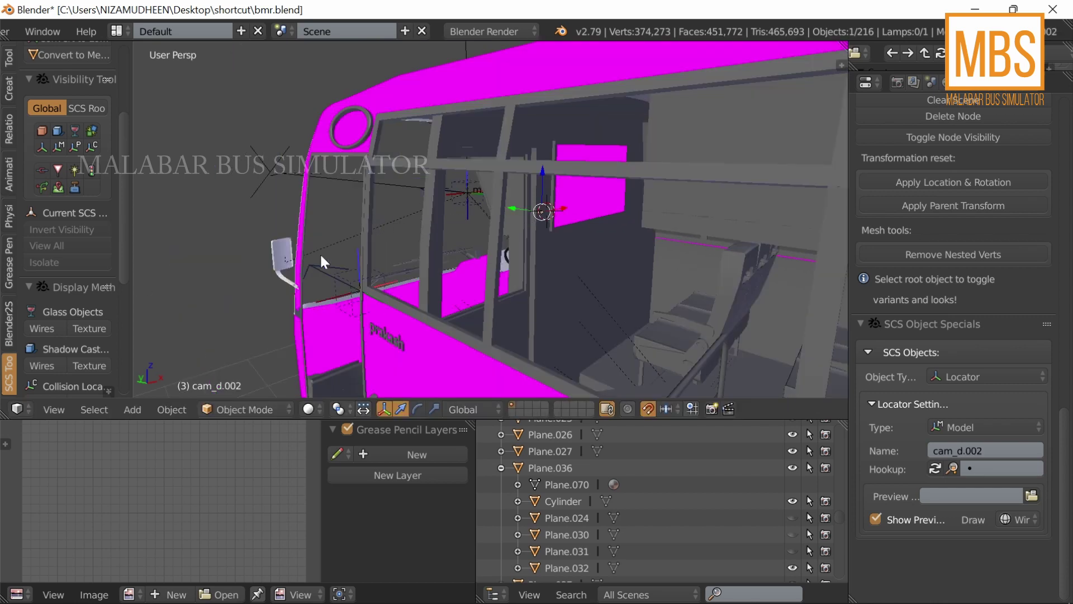
pyautogui.hotkey('shift', 's')
pyautogui.click(301, 197)
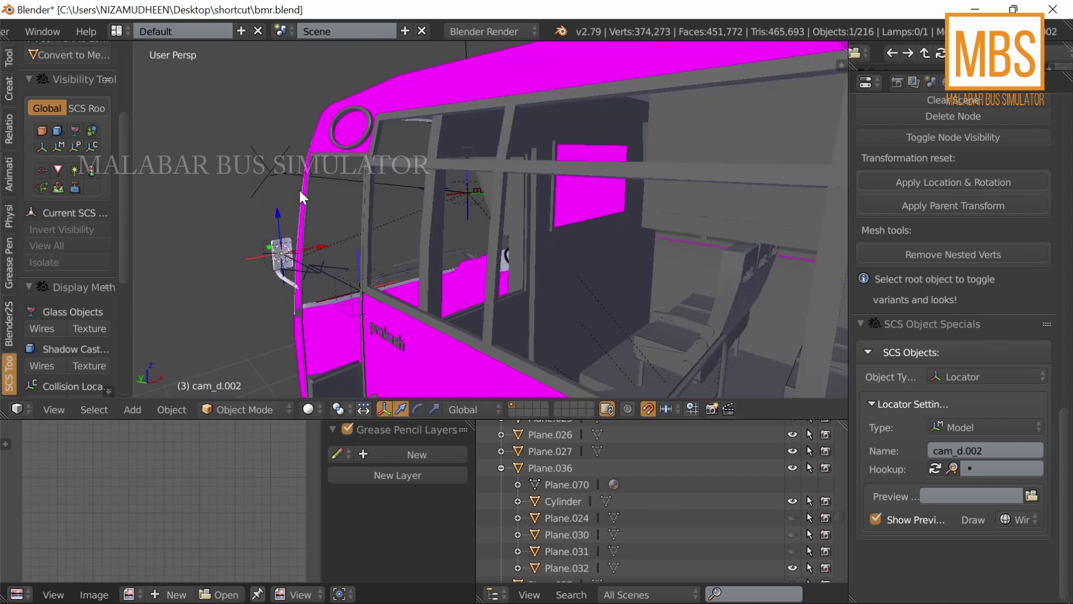
pyautogui.click(965, 449)
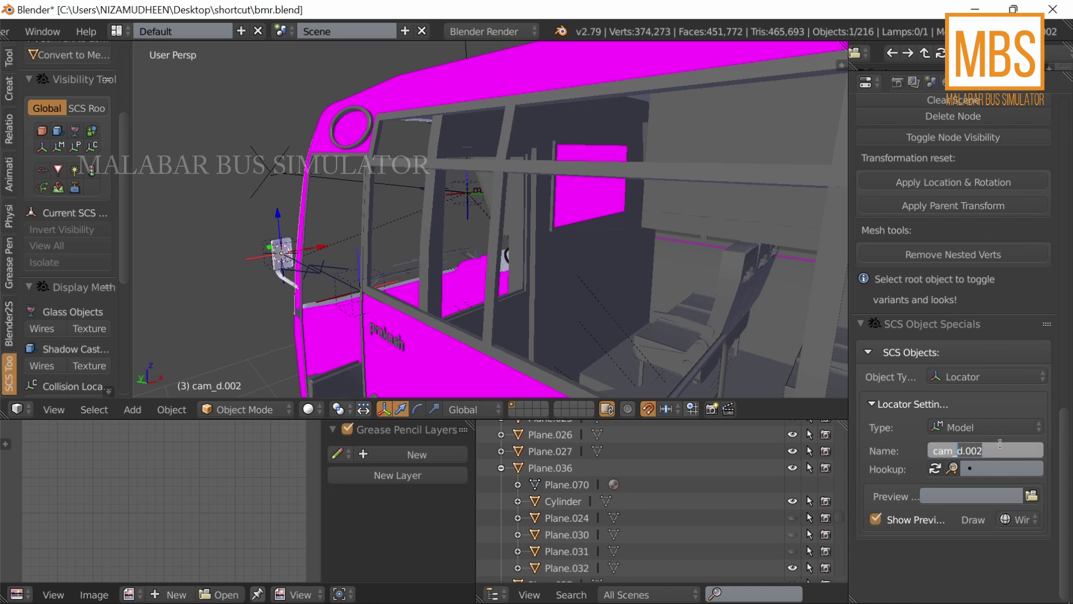
pyautogui.write('cam_p')
pyautogui.press('Return')
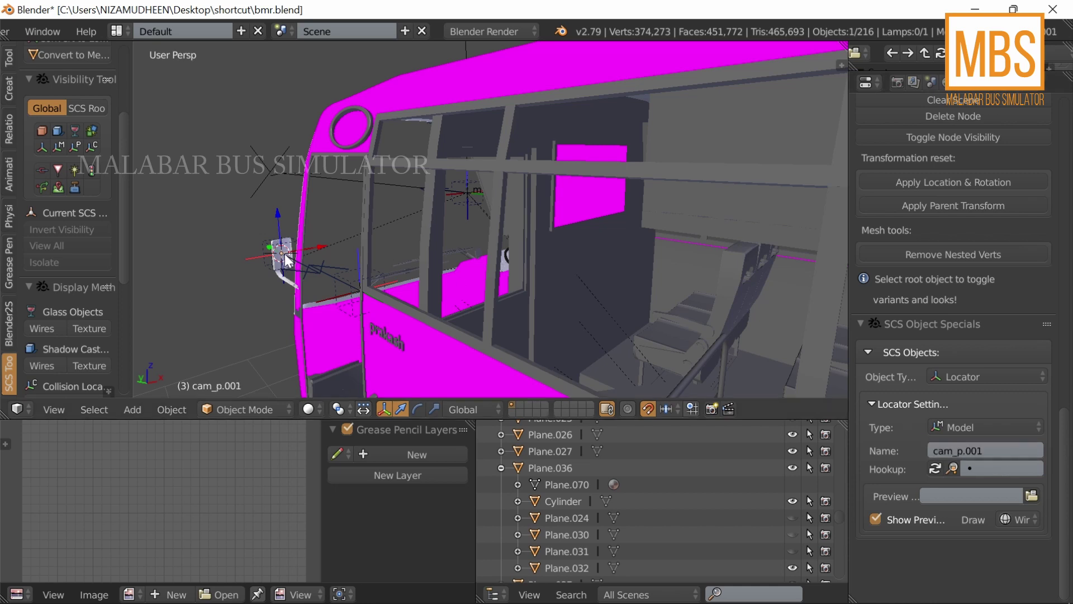
# - Scroll the properties panel and start editing cam_p.001's Locator Name field
pyautogui.scroll(5, 358, 302)
pyautogui.scroll(-3, 361, 300)
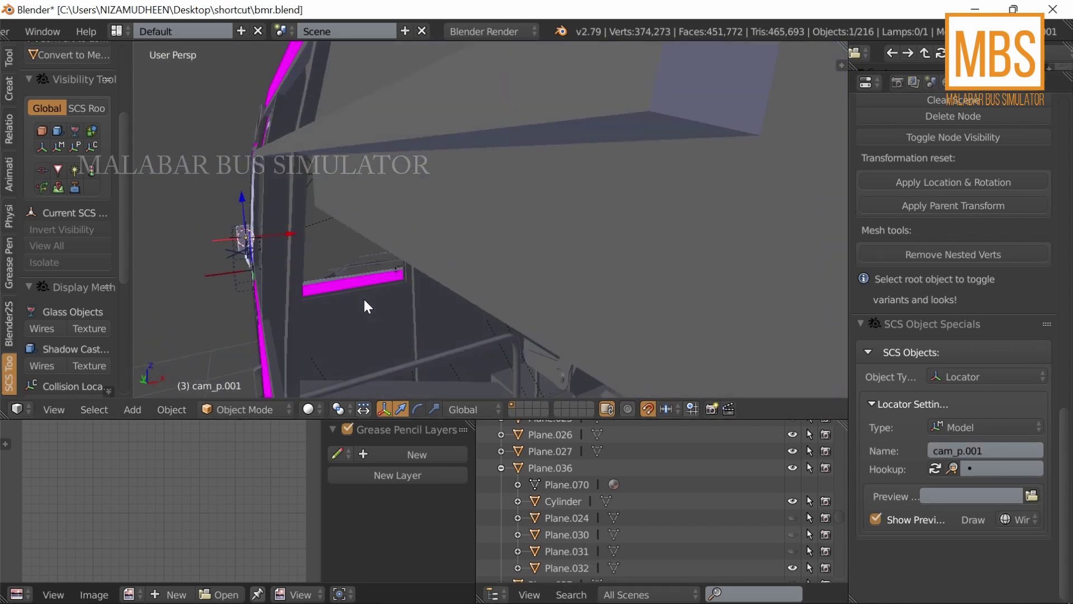
pyautogui.scroll(-3, 364, 299)
pyautogui.scroll(-2, 312, 282)
pyautogui.scroll(3, 333, 291)
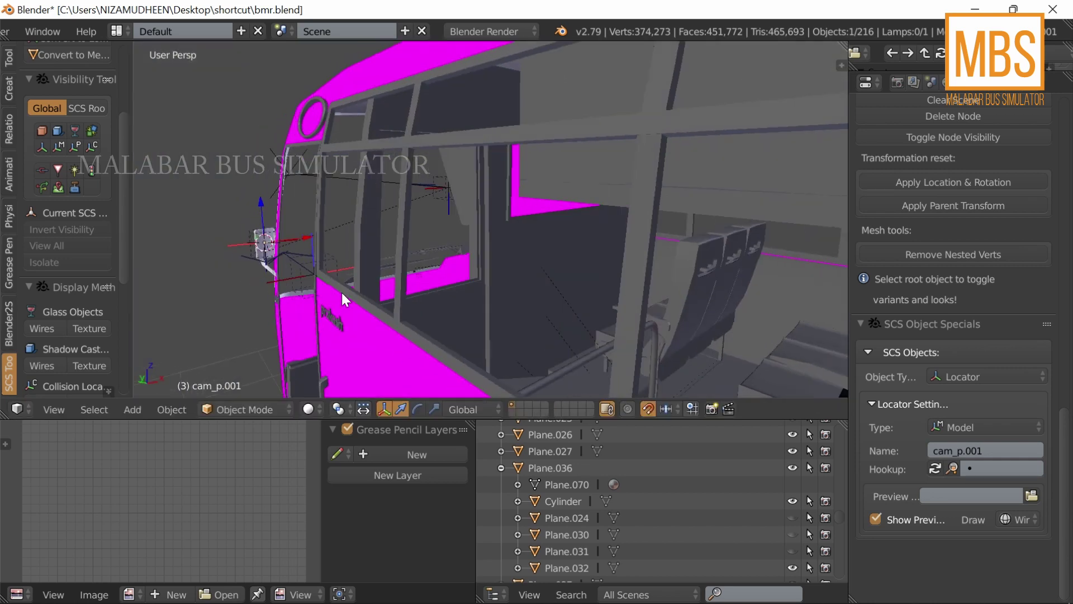
pyautogui.scroll(3, 346, 285)
pyautogui.scroll(-3, 353, 280)
pyautogui.scroll(5, 582, 480)
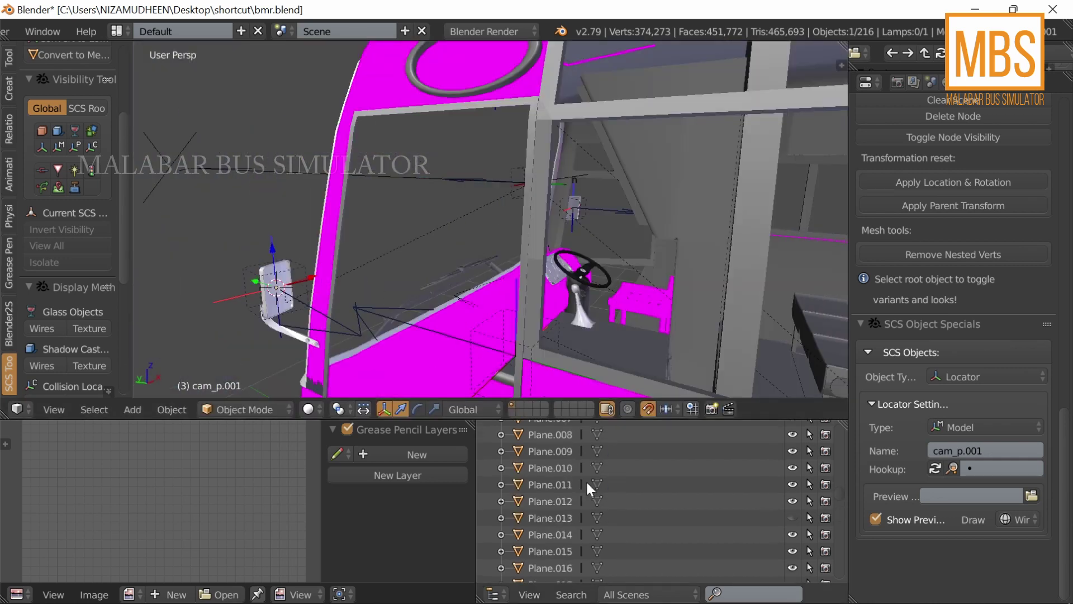
pyautogui.scroll(10, 577, 477)
pyautogui.scroll(10, 575, 476)
pyautogui.scroll(-8, 581, 480)
pyautogui.scroll(-5, 584, 485)
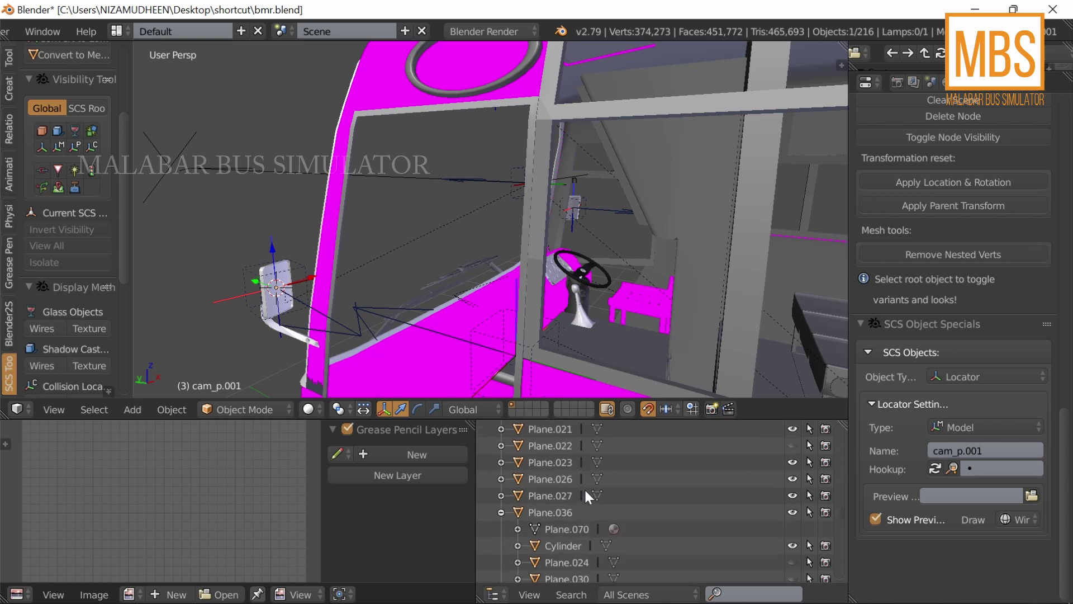
pyautogui.scroll(-3, 584, 489)
pyautogui.scroll(-1, 585, 490)
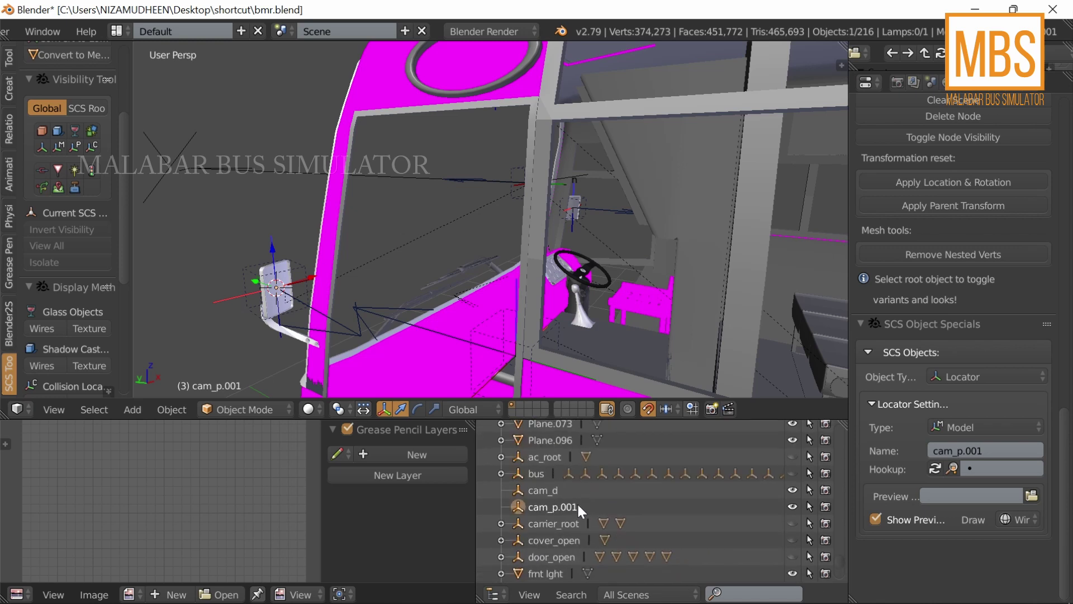
pyautogui.click(985, 450)
# - Rename the copied locator from cam_p.001 to cam_p
pyautogui.press('BackSpace')
pyautogui.press('BackSpace')
pyautogui.press('BackSpace')
pyautogui.press('Return')
pyautogui.scroll(-2, 575, 526)
pyautogui.scroll(-2, 581, 531)
pyautogui.scroll(-2, 589, 535)
pyautogui.scroll(-3, 596, 541)
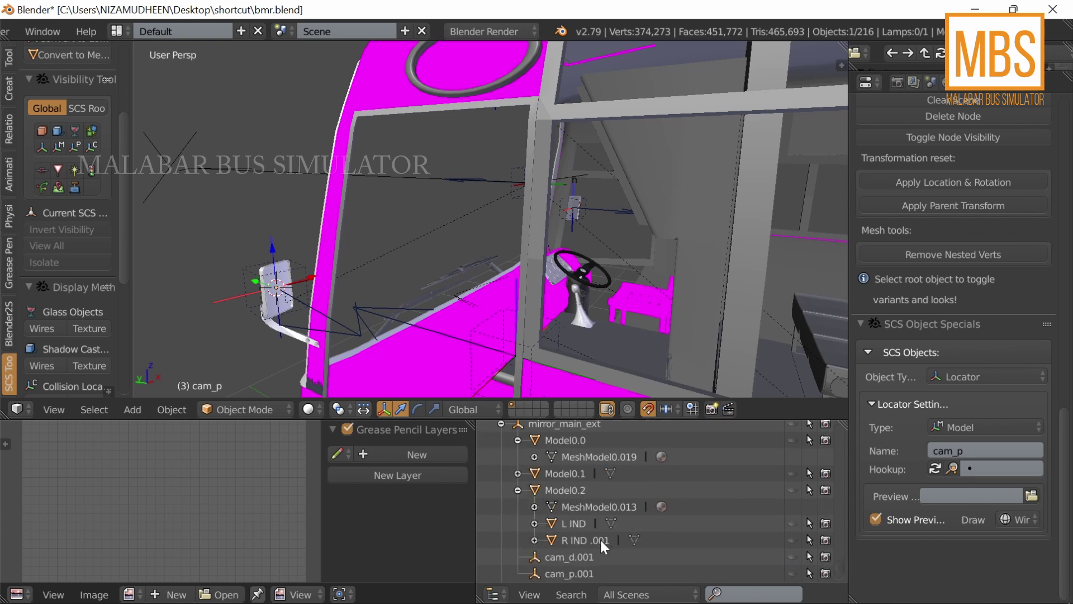
pyautogui.scroll(-1, 598, 542)
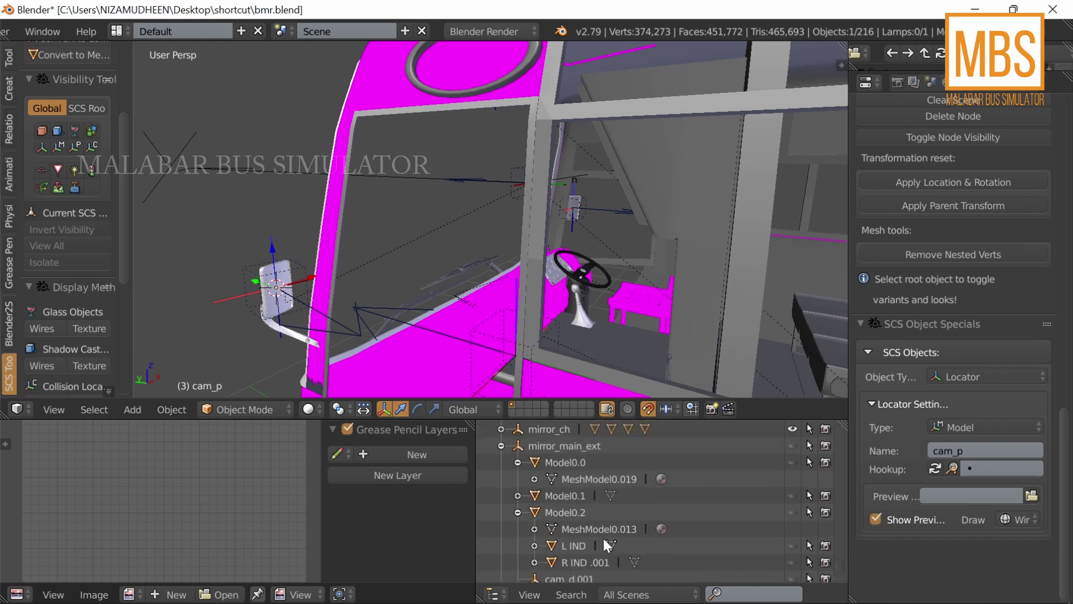
# - Parent cam_p to mirror_ch with Ctrl+P > Object
pyautogui.click(544, 550)
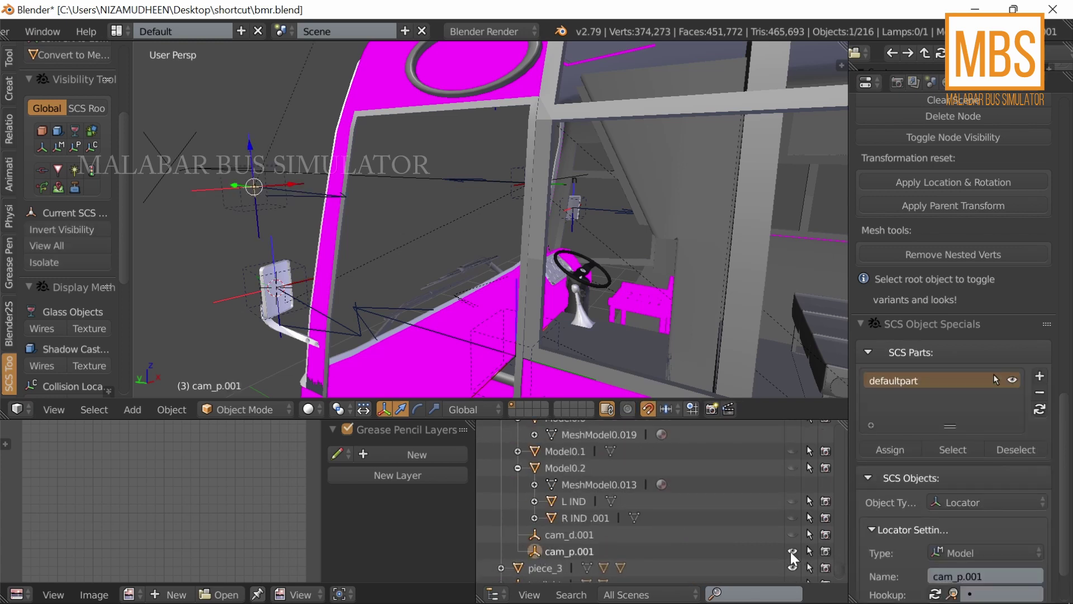
pyautogui.hotkey('ctrl', 'z')
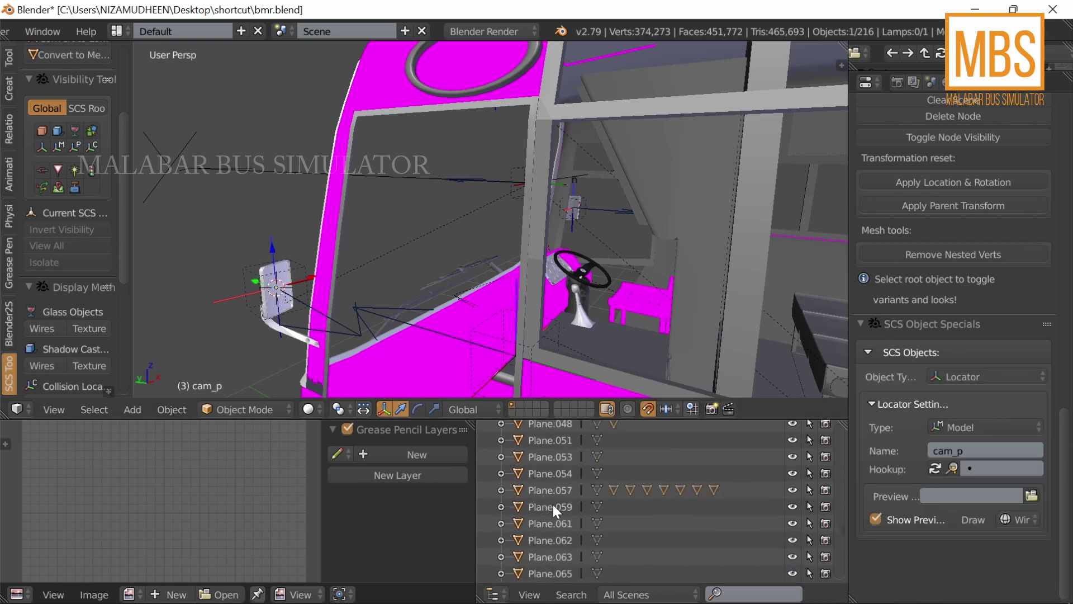
pyautogui.scroll(3, 550, 501)
pyautogui.scroll(3, 576, 478)
pyautogui.scroll(-5, 582, 467)
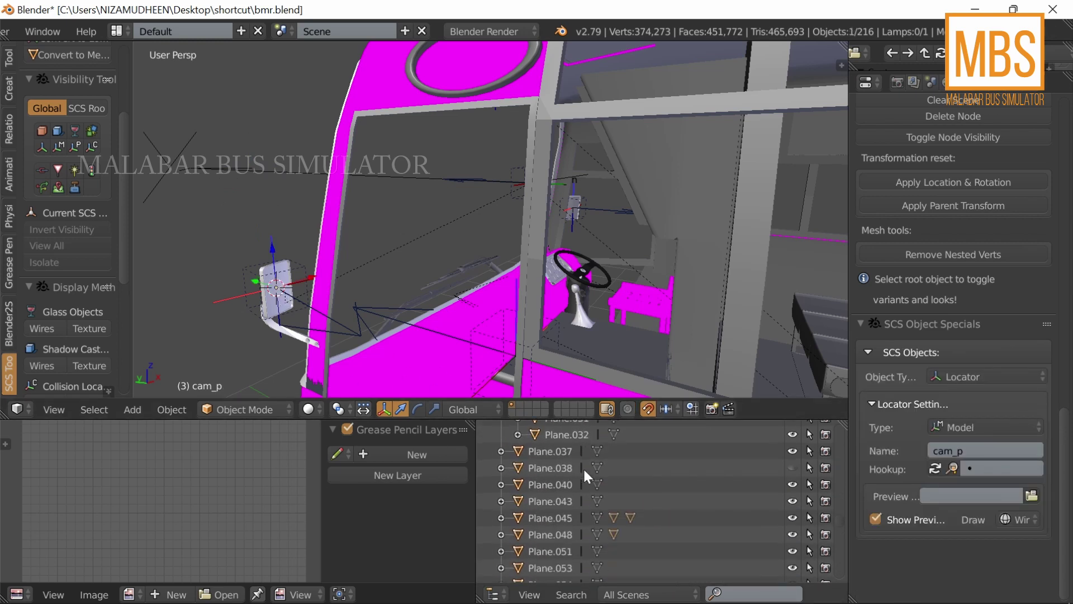
pyautogui.scroll(-5, 588, 467)
pyautogui.hotkey('ctrl', 'z')
pyautogui.hotkey('ctrl', 'p')
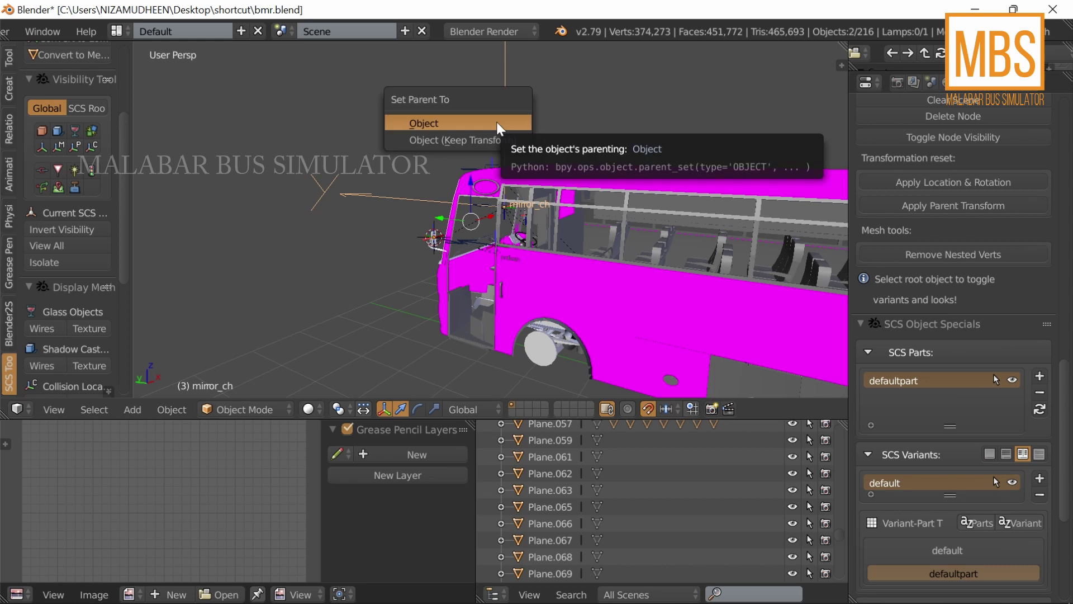
pyautogui.click(496, 122)
# - Parent cam_d to mirror_ch with Ctrl+P > Object
pyautogui.hotkey('ctrl', 'z')
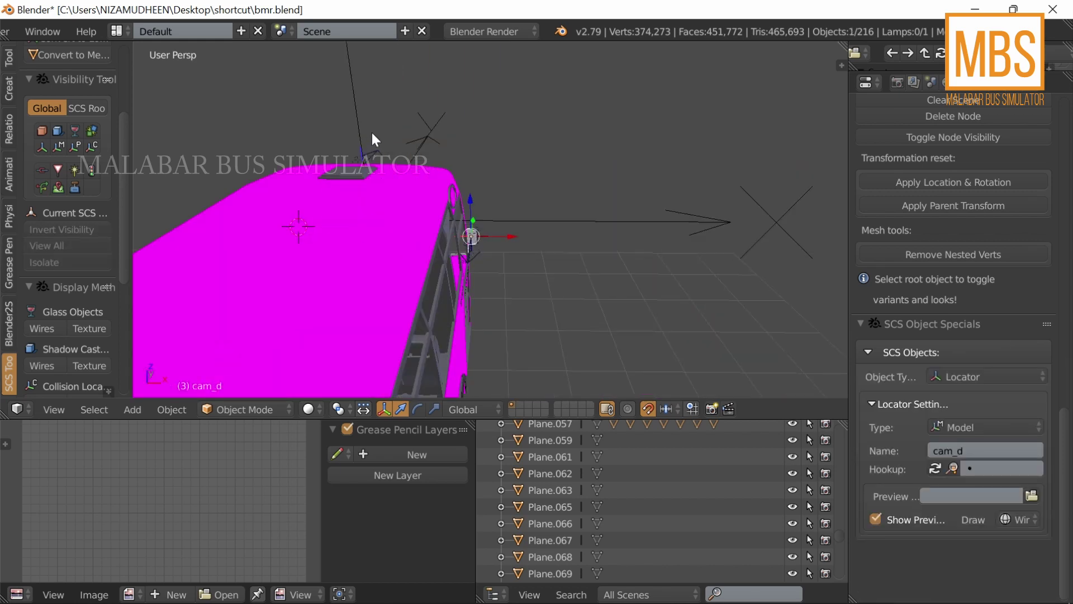
pyautogui.keyDown('shift'); pyautogui.click(356, 119); pyautogui.keyUp('shift')
pyautogui.hotkey('ctrl', 'p')
pyautogui.click(375, 127)
pyautogui.hotkey('ctrl', 'z')
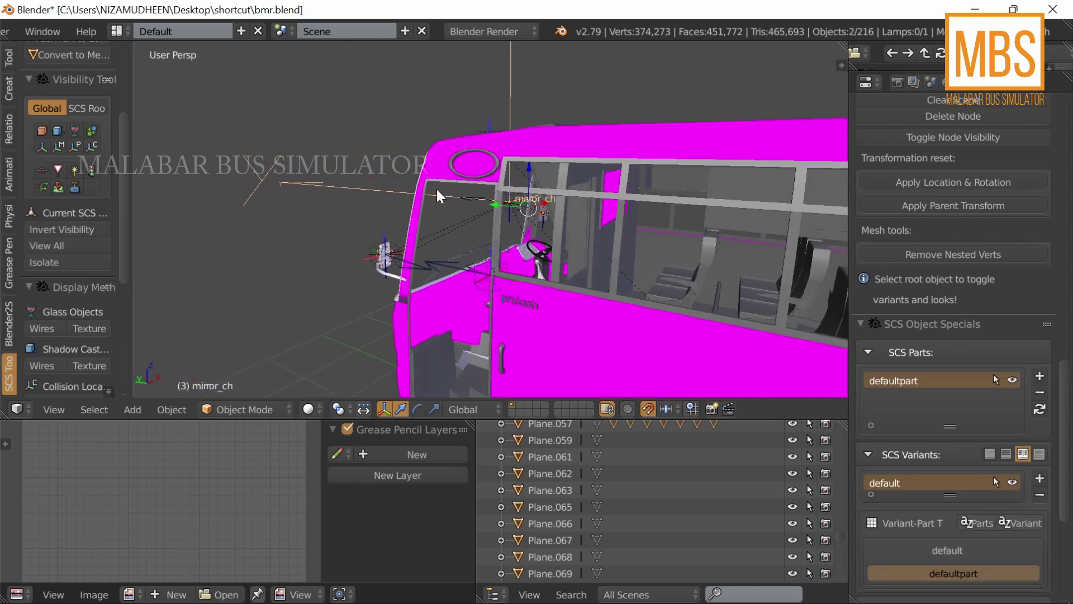
pyautogui.scroll(5, 565, 495)
pyautogui.hotkey('ctrl', 'z')
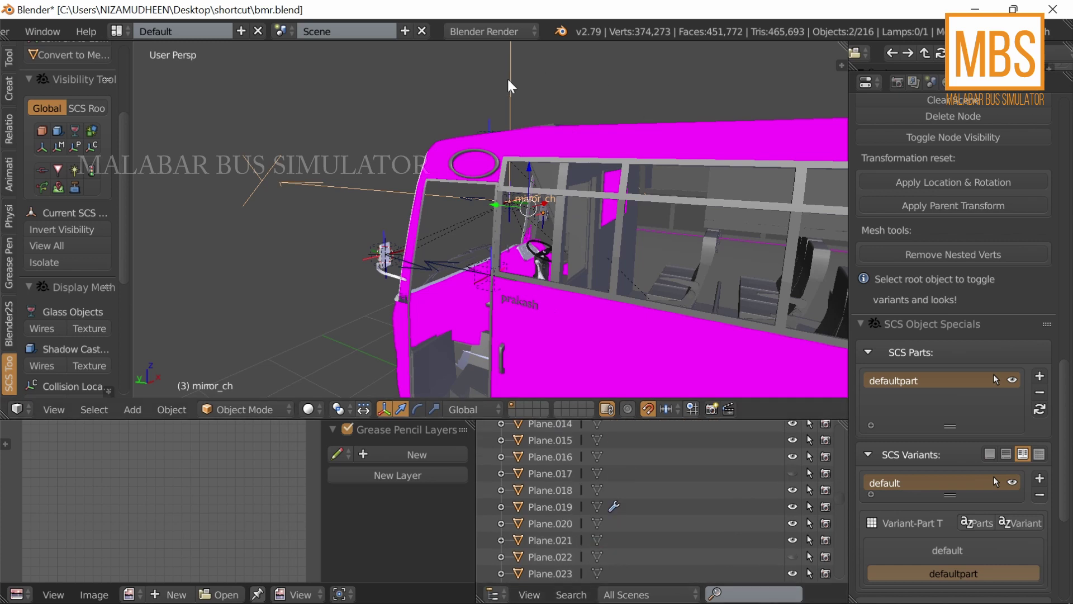
# - Test-move mirror_ch to check both locators follow, then cancel the move
pyautogui.scroll(-3, 516, 80)
pyautogui.press('g')
pyautogui.press('Escape')
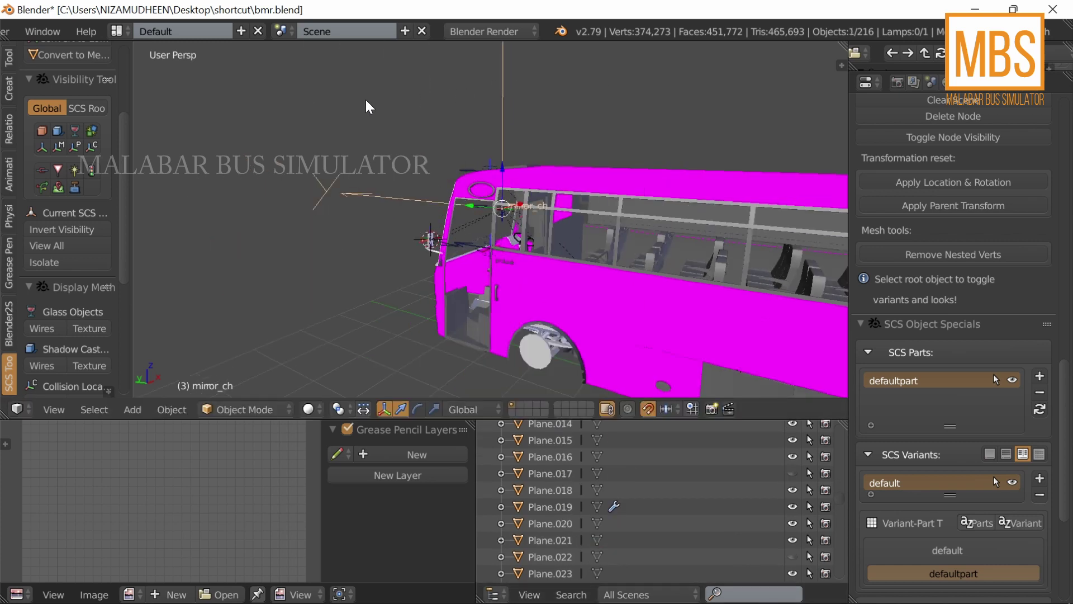
pyautogui.scroll(3, 565, 467)
pyautogui.scroll(10, 527, 503)
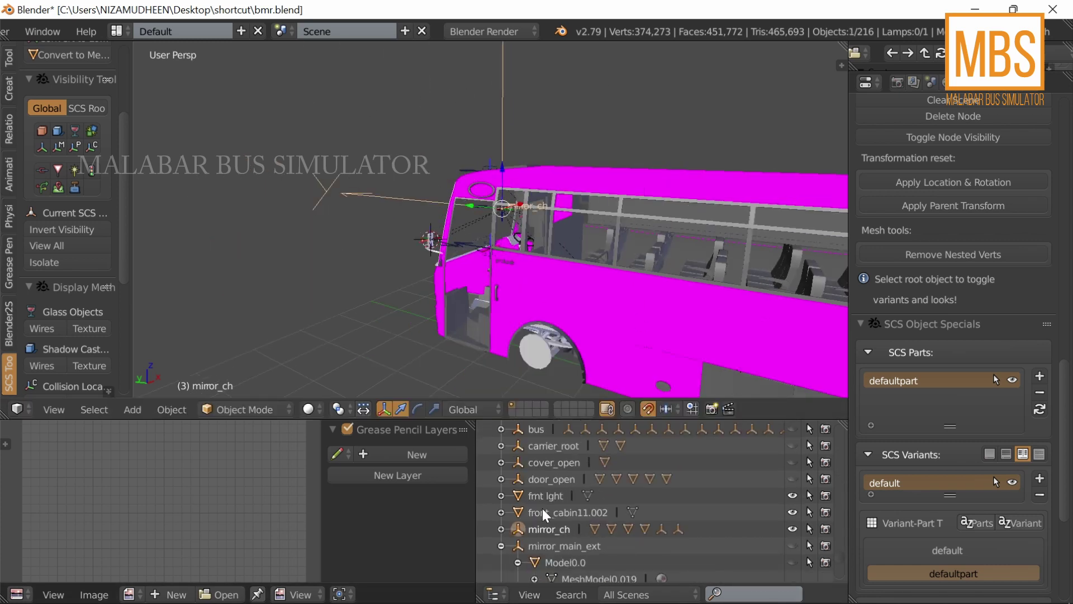
pyautogui.scroll(-1, 543, 509)
pyautogui.scroll(-1, 527, 532)
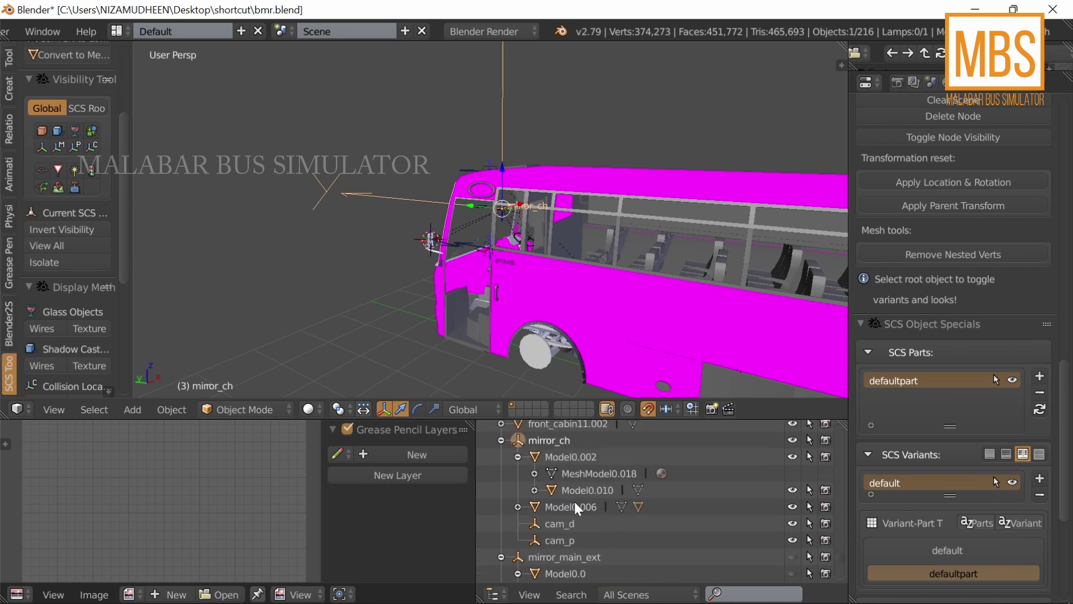
# - Expand the mirror_ch hierarchy and select it together with cam_p and cam_d
pyautogui.keyDown('ctrl'); pyautogui.click(541, 478); pyautogui.keyUp('ctrl')
pyautogui.keyDown('ctrl'); pyautogui.click(552, 537); pyautogui.keyUp('ctrl')
pyautogui.scroll(-2, 553, 537)
pyautogui.keyDown('ctrl'); pyautogui.click(534, 514); pyautogui.keyUp('ctrl')
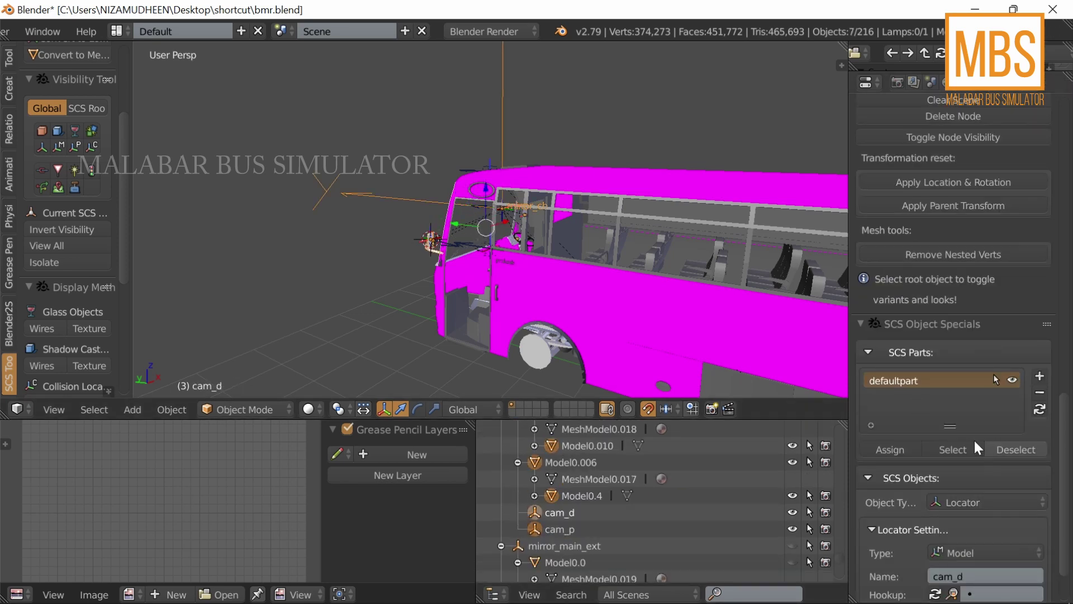
# - Set the Default Export Path to vehicle/bus/upgrade/mirror and export the mirror model
pyautogui.scroll(-10, 978, 336)
pyautogui.click(1022, 358)
pyautogui.doubleClick(261, 147)
pyautogui.doubleClick(262, 148)
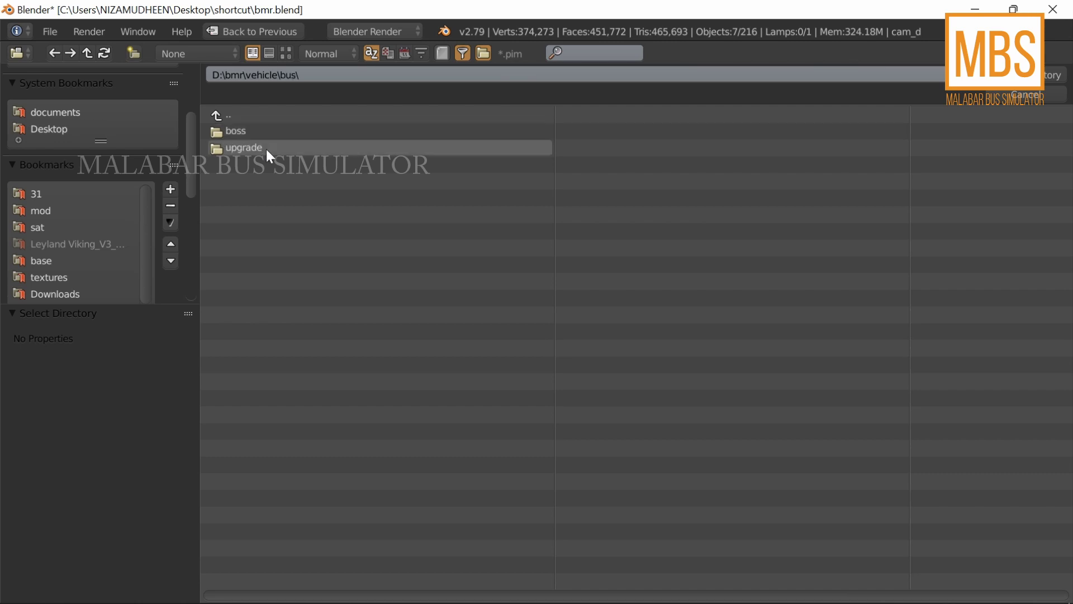
pyautogui.doubleClick(263, 214)
pyautogui.click(1054, 75)
pyautogui.click(953, 304)
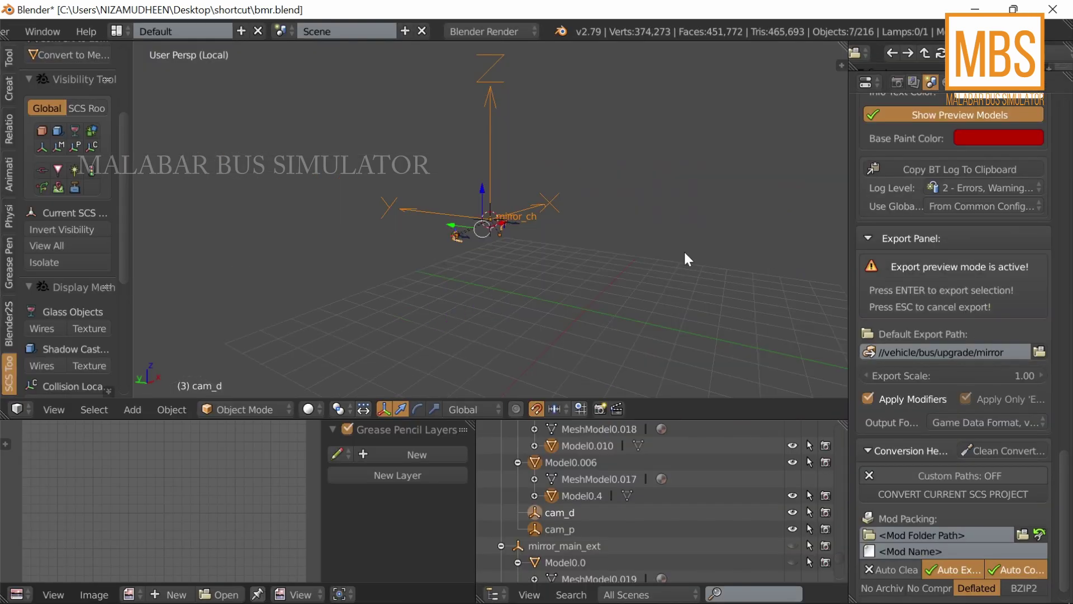
pyautogui.press('Return')
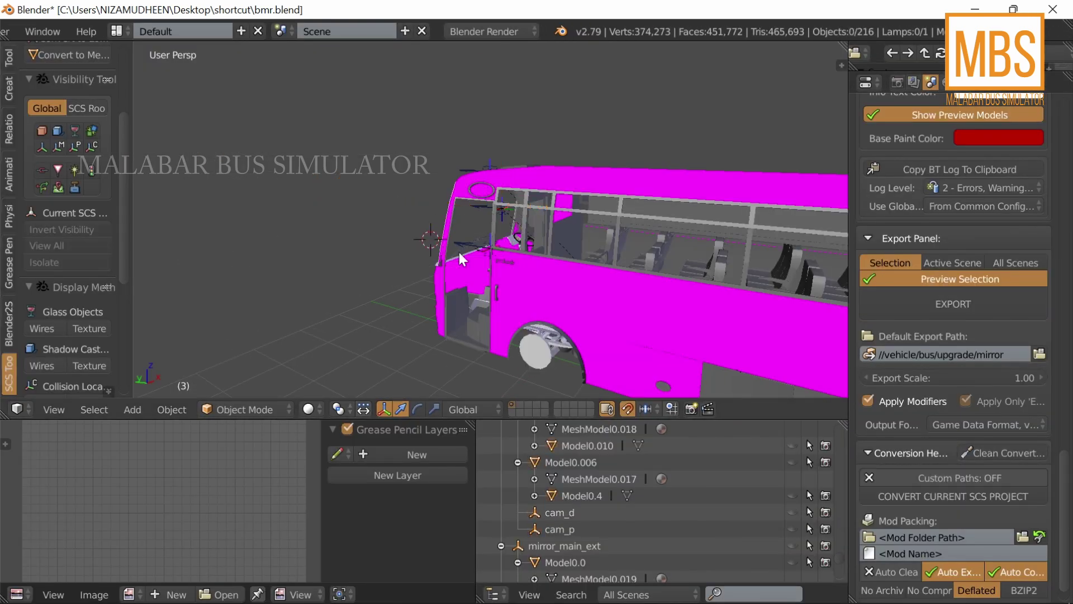
# - Orbit into the driver cabin and select Cube.033, then the side wall panel Plane.045
pyautogui.moveTo(459, 252)
pyautogui.mouseDown(button='middle')
pyautogui.moveTo(495, 228)
pyautogui.moveTo(431, 238)
pyautogui.mouseUp(button='middle')
pyautogui.scroll(-4, 380, 235)
pyautogui.moveTo(331, 235)
pyautogui.mouseDown(button='middle')
pyautogui.moveTo(456, 232)
pyautogui.moveTo(437, 232)
pyautogui.moveTo(434, 258)
pyautogui.moveTo(508, 270)
pyautogui.moveTo(599, 253)
pyautogui.moveTo(677, 218)
pyautogui.moveTo(560, 311)
pyautogui.moveTo(345, 257)
pyautogui.moveTo(543, 323)
pyautogui.moveTo(631, 331)
pyautogui.moveTo(645, 292)
pyautogui.moveTo(621, 338)
pyautogui.moveTo(694, 313)
pyautogui.moveTo(615, 314)
pyautogui.moveTo(626, 346)
pyautogui.mouseUp(button='middle')
pyautogui.scroll(4, 454, 246)
pyautogui.scroll(-3, 676, 219)
pyautogui.scroll(4, 596, 273)
pyautogui.rightClick(594, 327)
pyautogui.rightClick(629, 333)
pyautogui.scroll(3, 620, 330)
pyautogui.scroll(-5, 616, 314)
pyautogui.scroll(-10, 618, 511)
# - Expand Plane.045, make Plane.093 visible, and orbit in on the dashboard interior
pyautogui.scroll(-3, 614, 509)
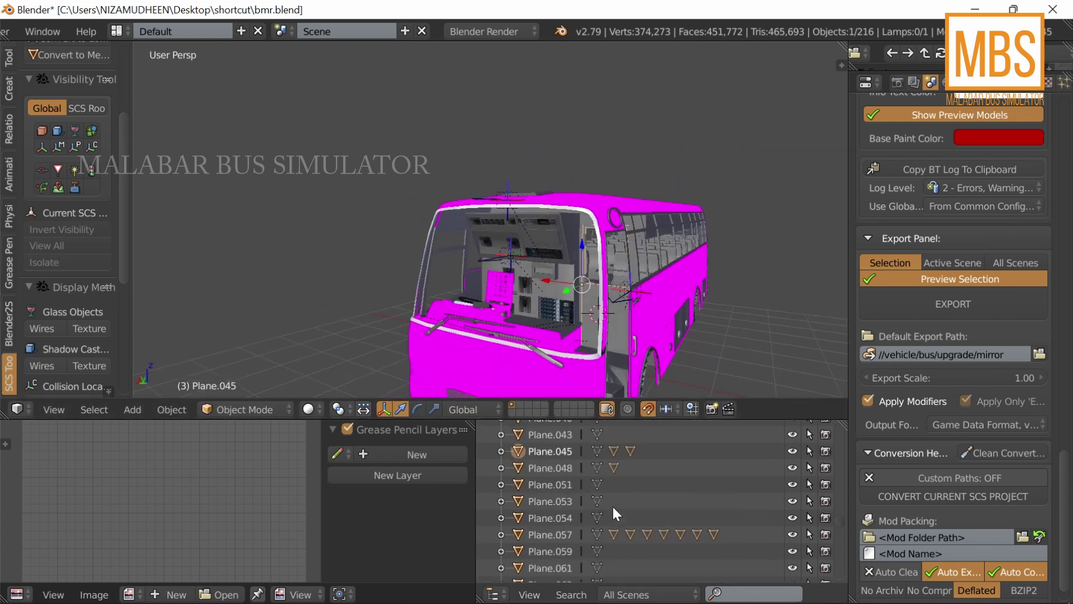
pyautogui.scroll(1, 502, 474)
pyautogui.click(502, 474)
pyautogui.click(792, 524)
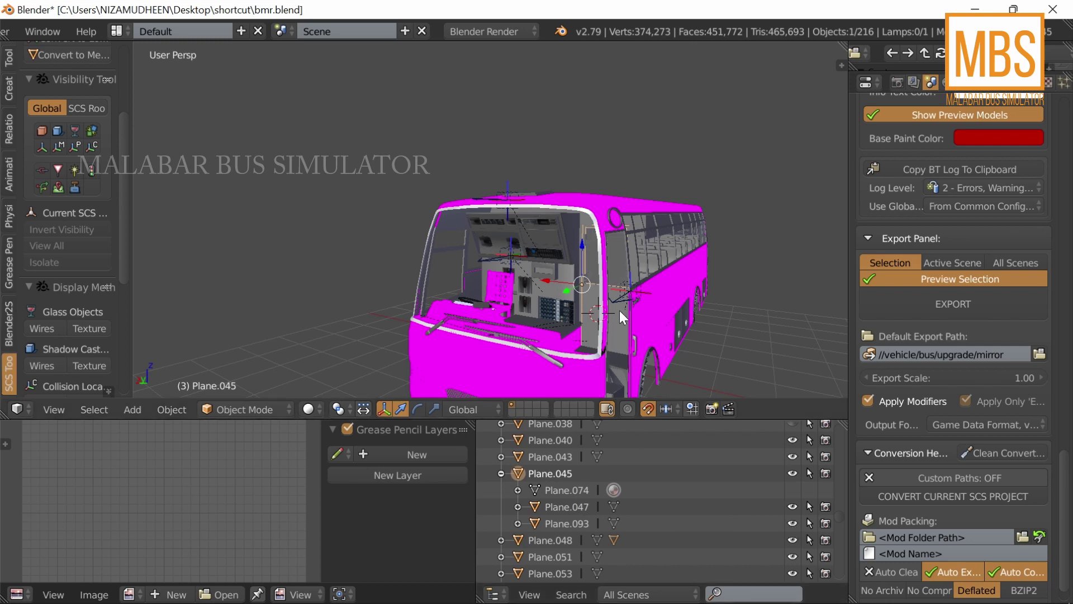
pyautogui.moveTo(620, 310); pyautogui.dragTo(551, 309, button='middle')
pyautogui.scroll(4, 579, 284)
pyautogui.scroll(2, 580, 284)
pyautogui.moveTo(646, 318); pyautogui.dragTo(542, 272, button='middle')
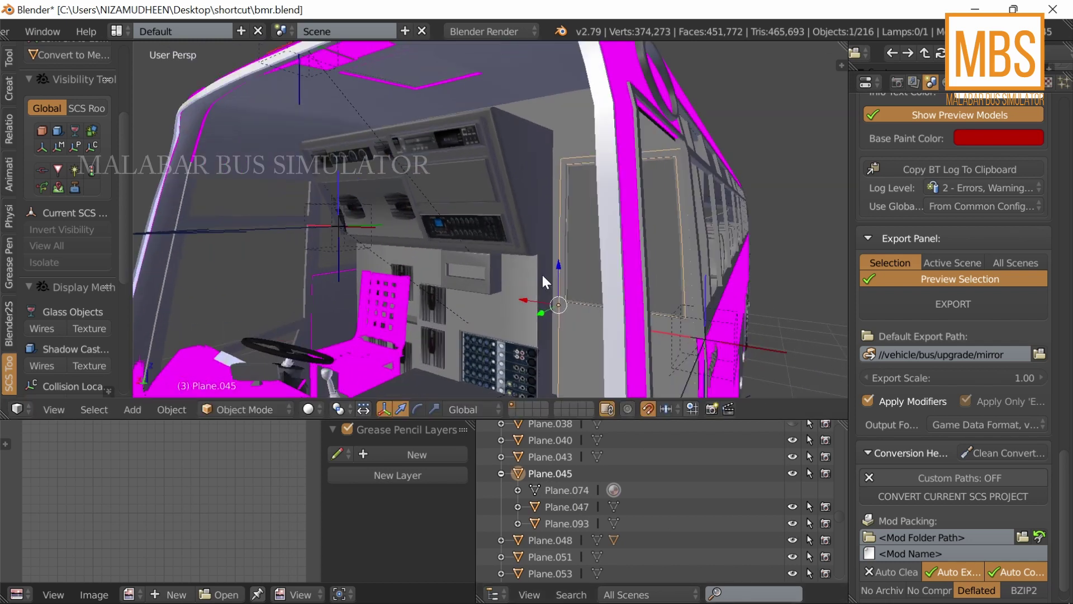
# - Add a new Model locator in the cabin and name it door_in
pyautogui.hotkey('shift', 'a')
pyautogui.press('a')
pyautogui.hotkey('shift', 'a')
pyautogui.click(570, 336)
pyautogui.write('doorin')
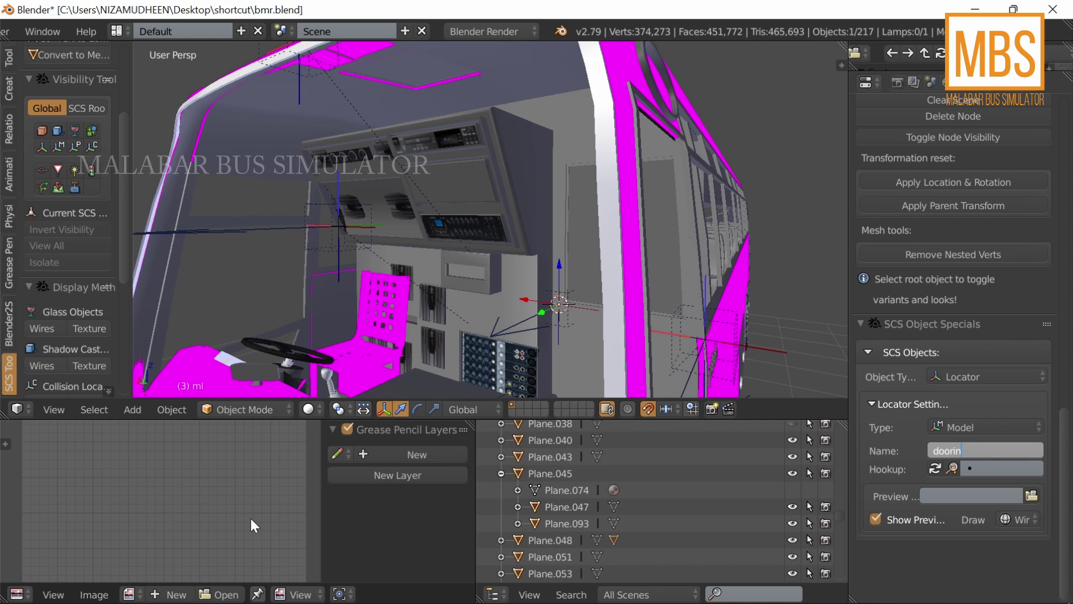
pyautogui.press('Return')
pyautogui.click(956, 452)
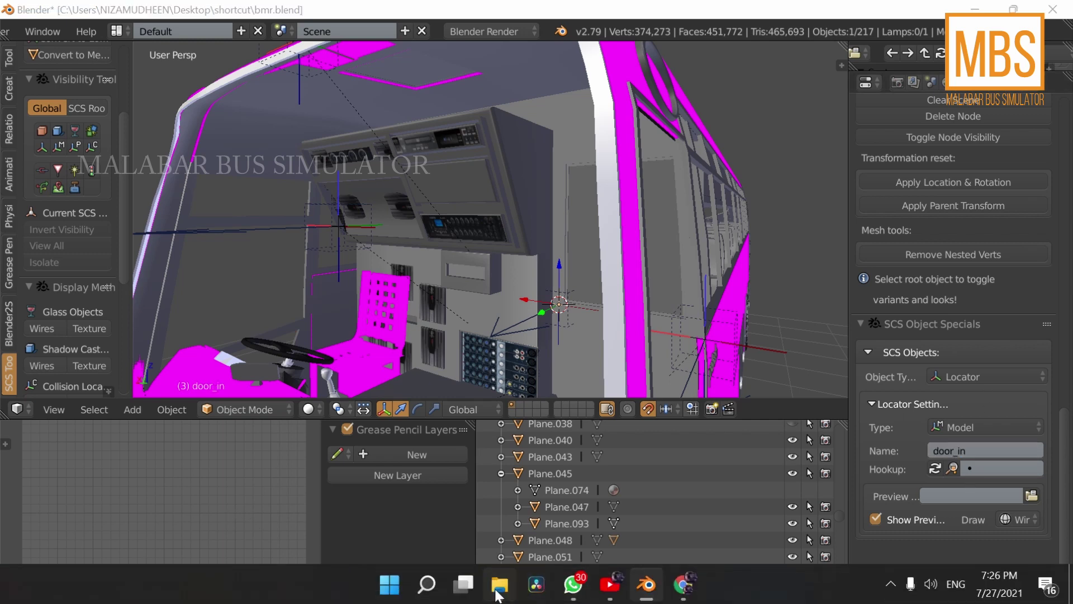
# - Create a door_in folder inside vehicle/bus/upgrade in File Explorer, then minimize Explorer
pyautogui.click(559, 587)
pyautogui.hotkey('ctrl', 'shift', 'n')
pyautogui.write('door_in')
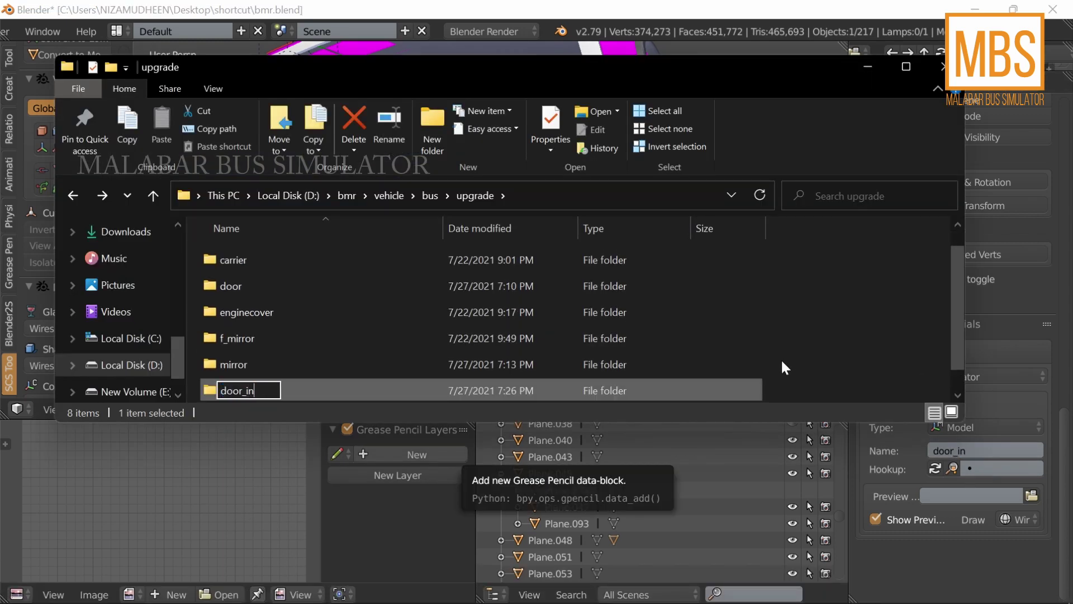
pyautogui.press('Return')
pyautogui.scroll(1, 268, 336)
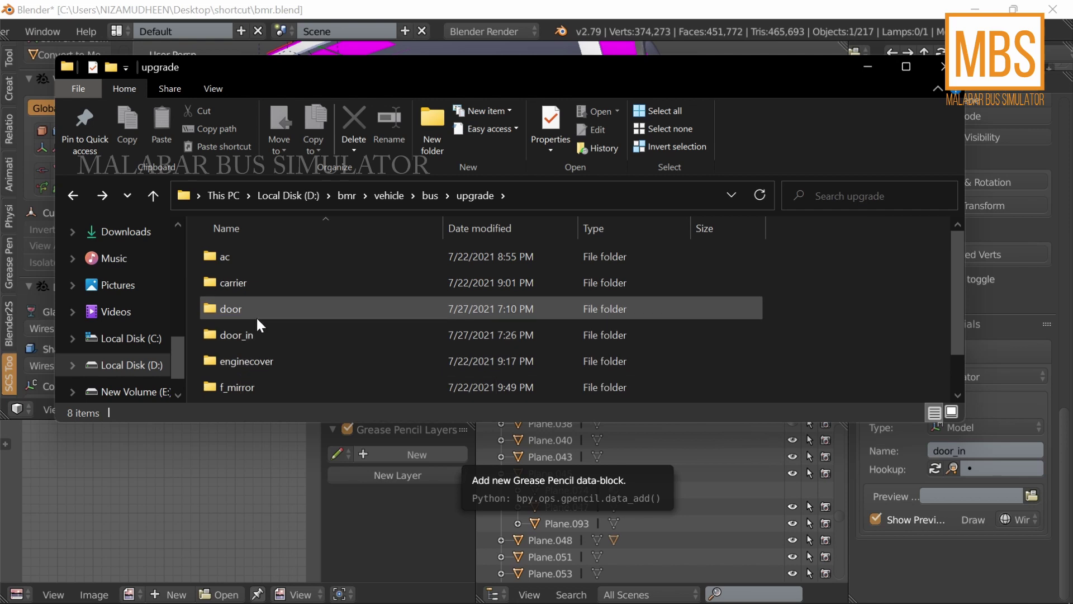
pyautogui.click(869, 68)
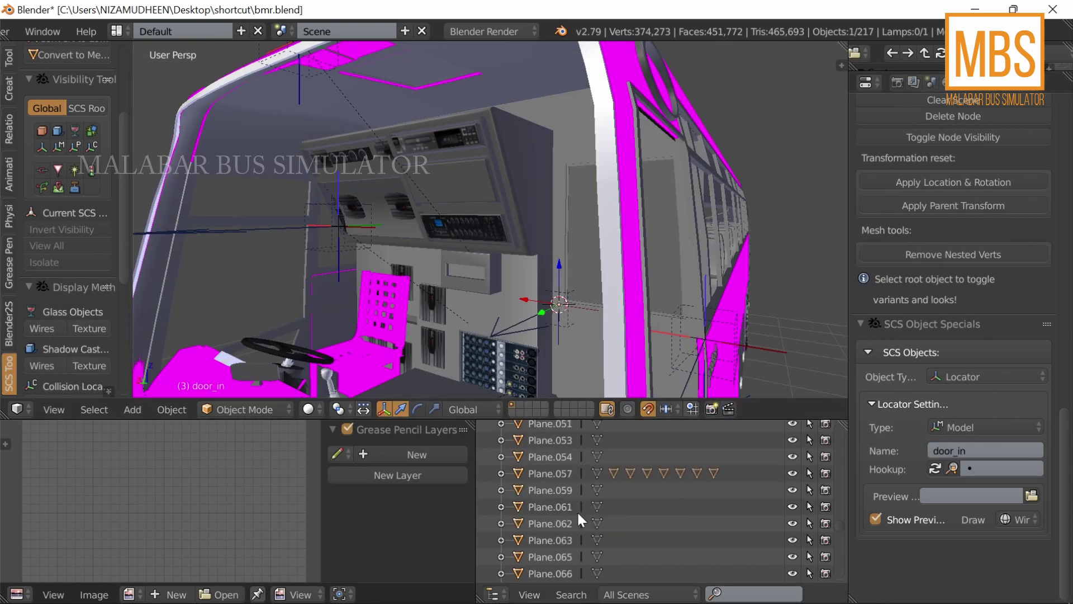
# - Parent door_in to the bus root via Ctrl+P > Object, then add a new SCS root object
pyautogui.scroll(5, 576, 491)
pyautogui.scroll(5, 579, 486)
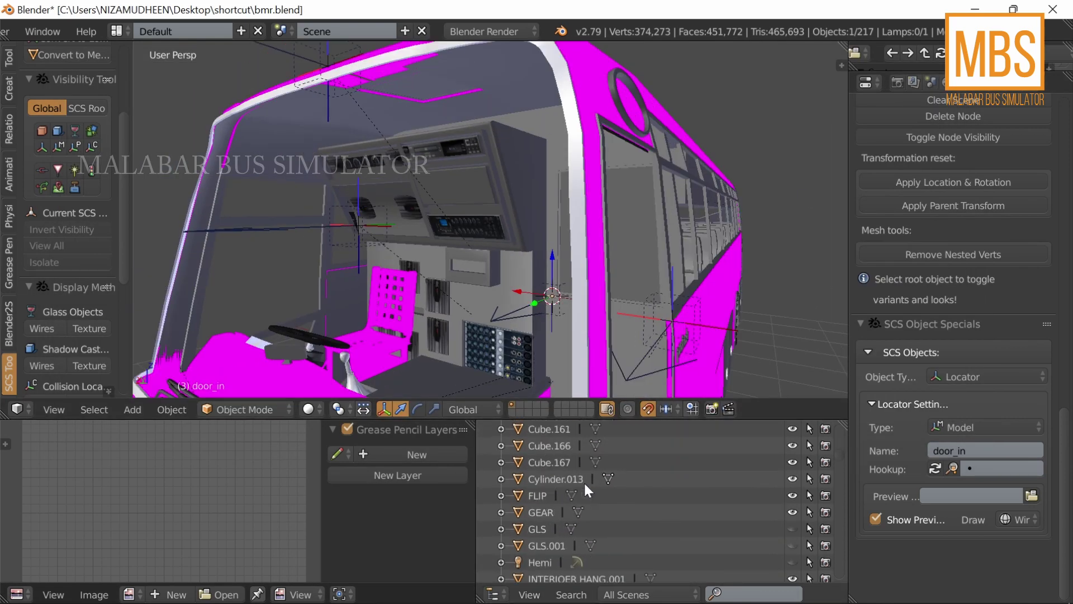
pyautogui.scroll(5, 584, 480)
pyautogui.scroll(-5, 584, 476)
pyautogui.scroll(-5, 586, 491)
pyautogui.scroll(-3, 590, 496)
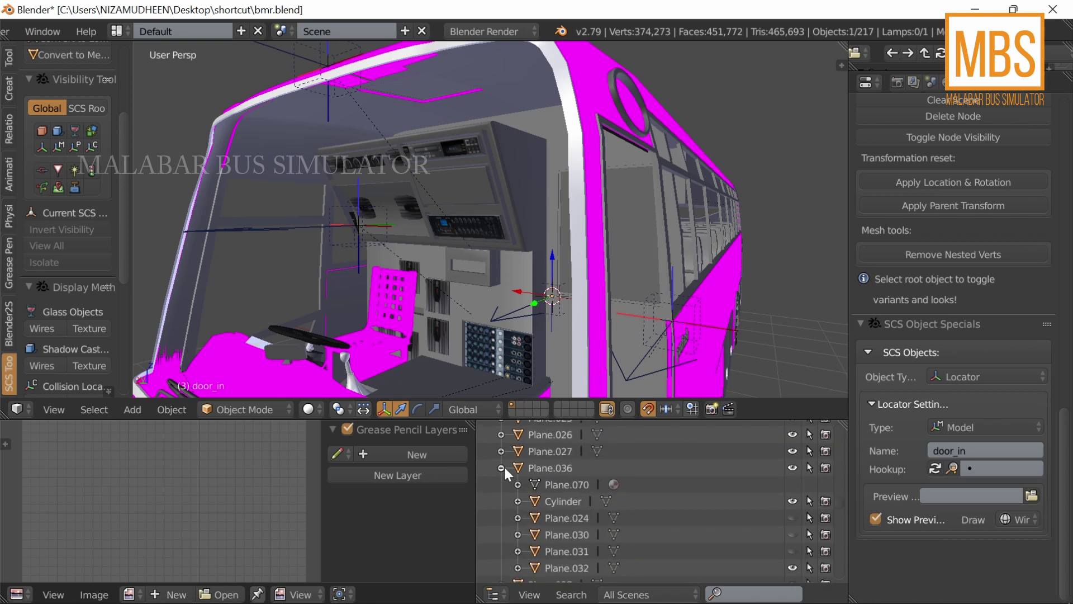
pyautogui.scroll(-2, 504, 465)
pyautogui.scroll(-3, 518, 485)
pyautogui.scroll(-3, 527, 497)
pyautogui.scroll(-10, 545, 511)
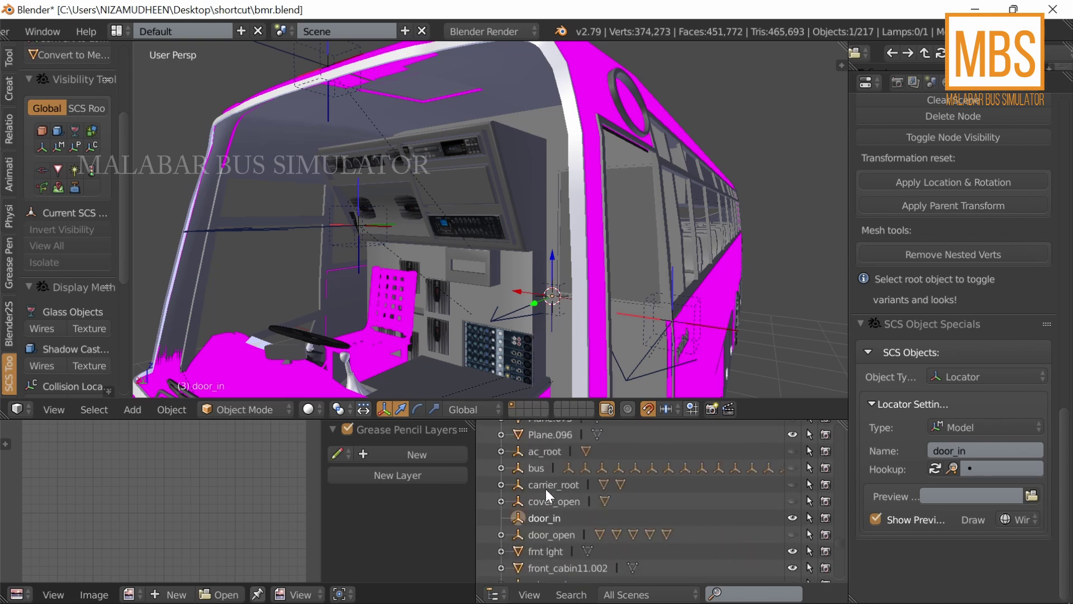
pyautogui.keyDown('ctrl'); pyautogui.click(524, 468); pyautogui.keyUp('ctrl')
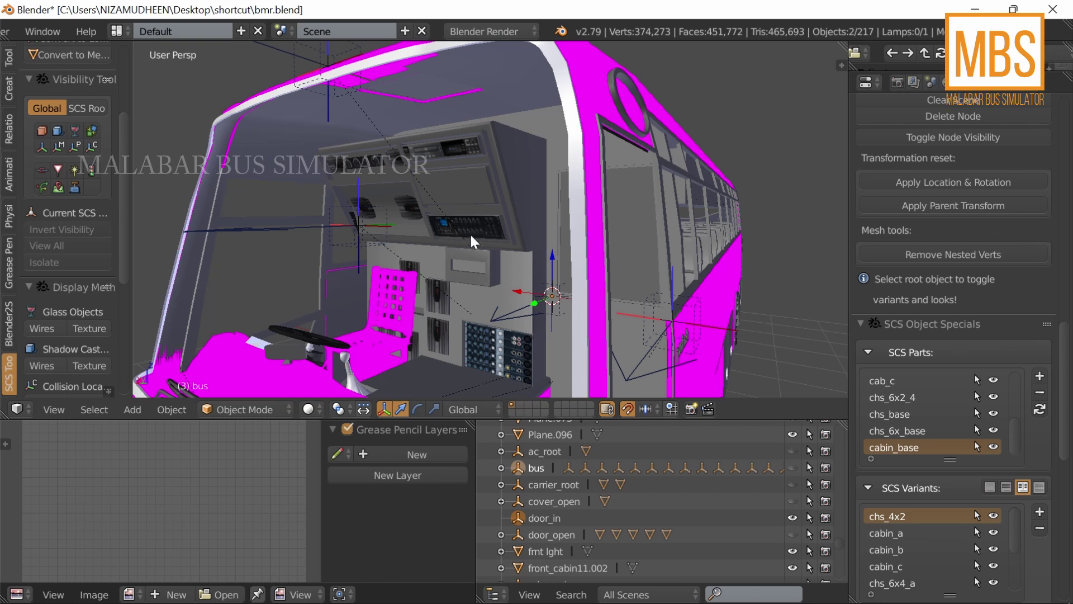
pyautogui.hotkey('ctrl', 'p')
pyautogui.click(459, 246)
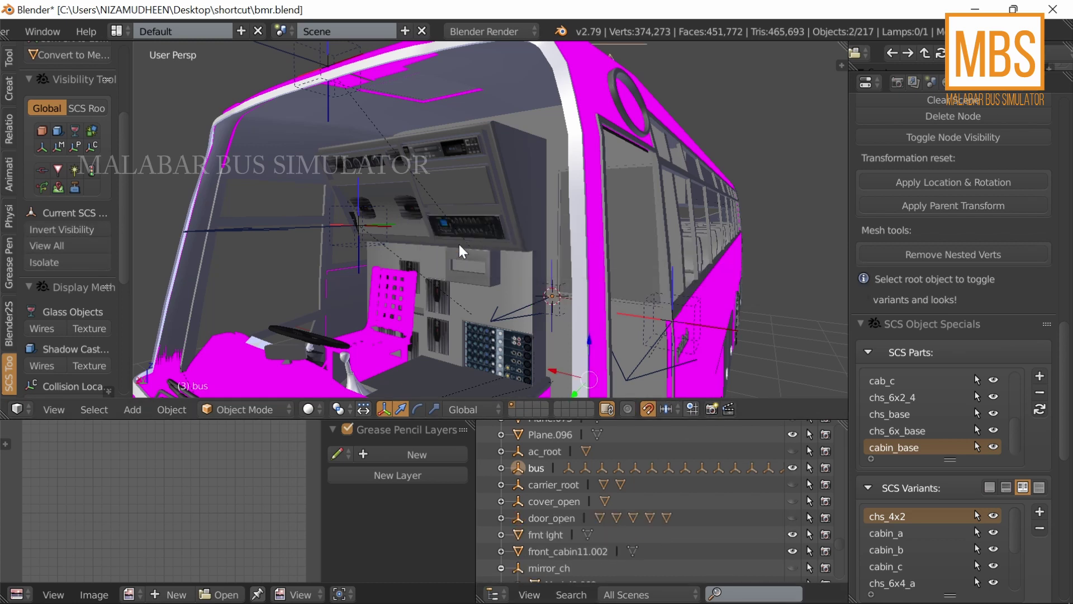
pyautogui.hotkey('shift', 'a')
pyautogui.click(574, 314)
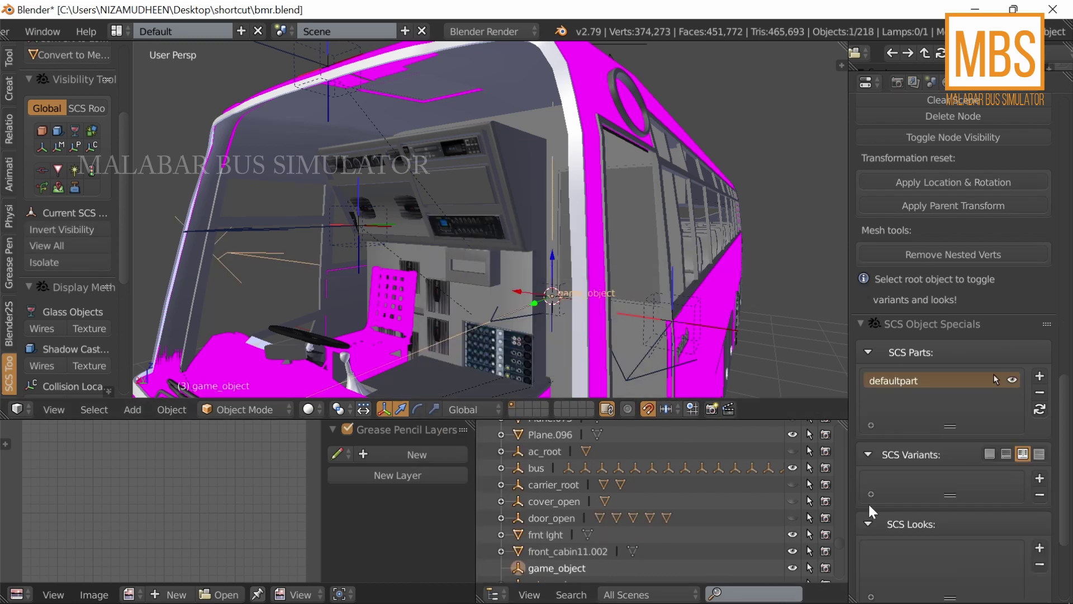
# - Rename game_object to door and give it a default variant with a single default look
pyautogui.doubleClick(591, 566)
pyautogui.write('door')
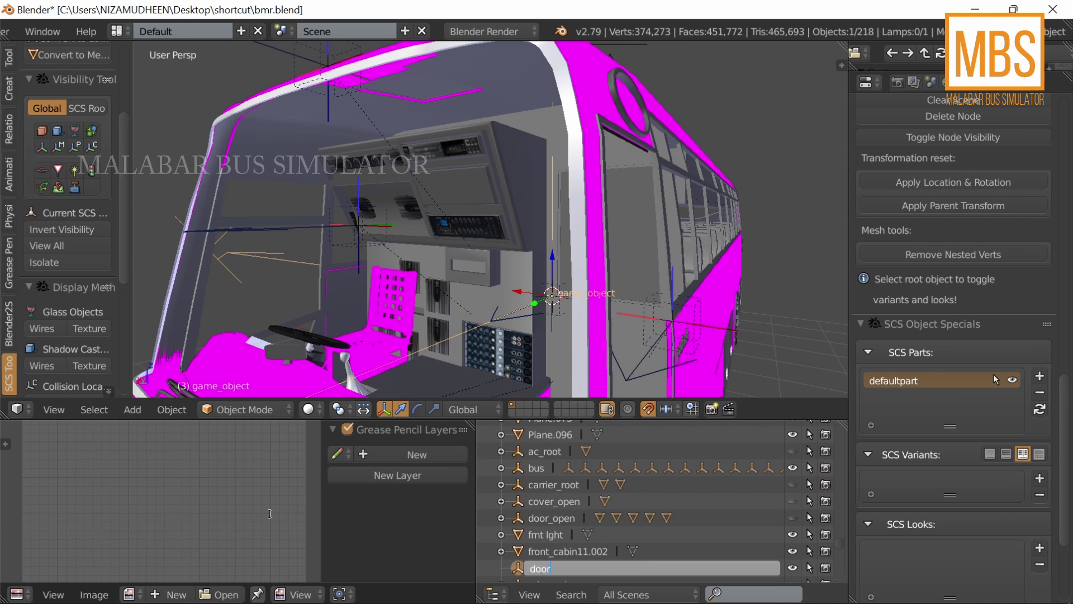
pyautogui.press('Return')
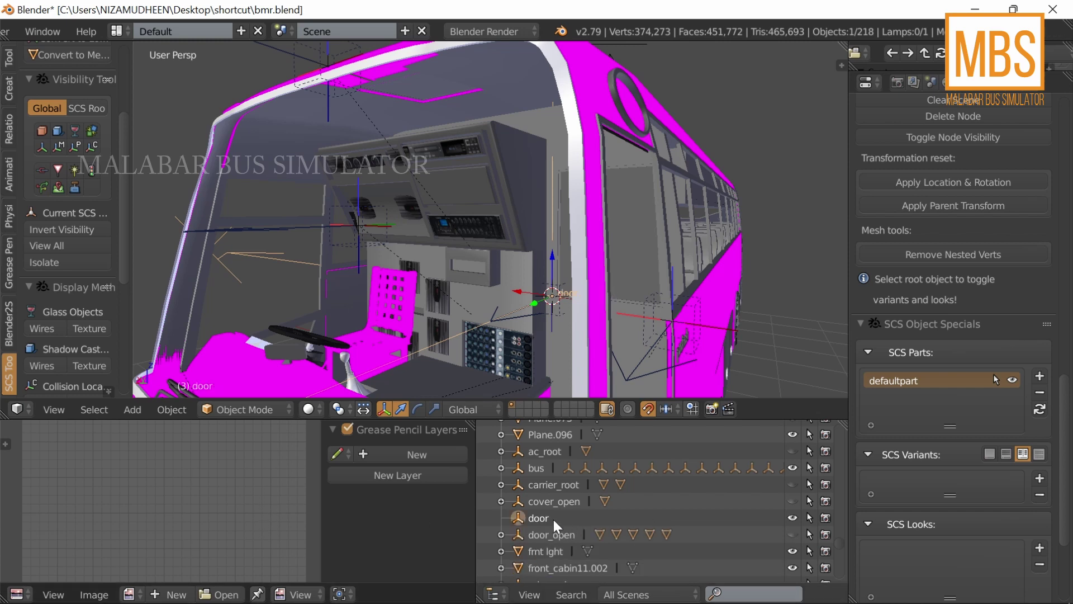
pyautogui.click(1040, 478)
pyautogui.scroll(-5, 983, 459)
pyautogui.click(1039, 454)
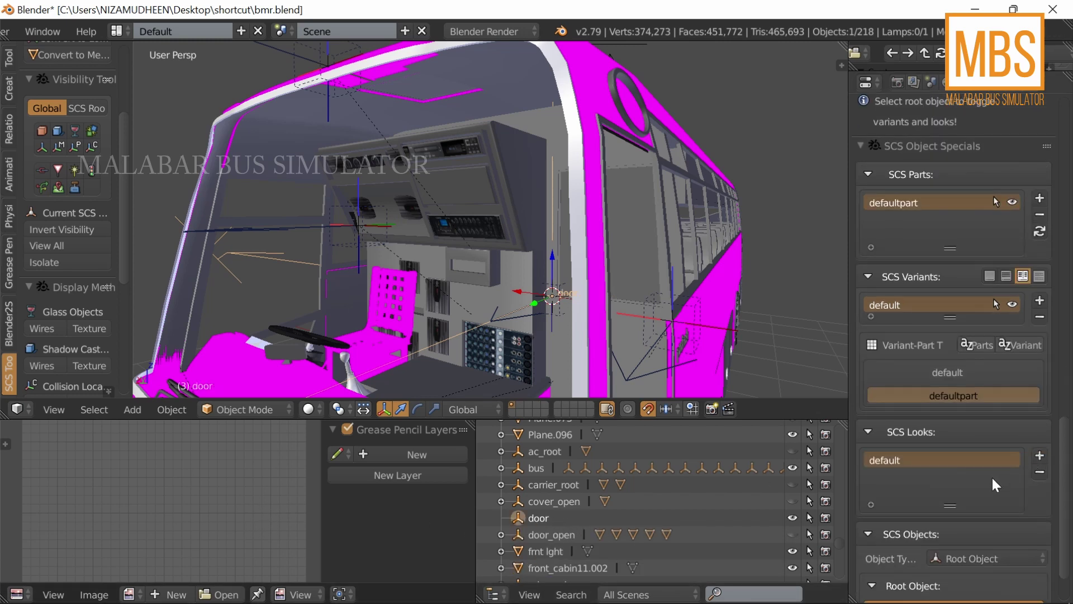
pyautogui.click(1040, 472)
# - Rename the root object to door_thurannath and select the door panel Plane.045
pyautogui.doubleClick(549, 517)
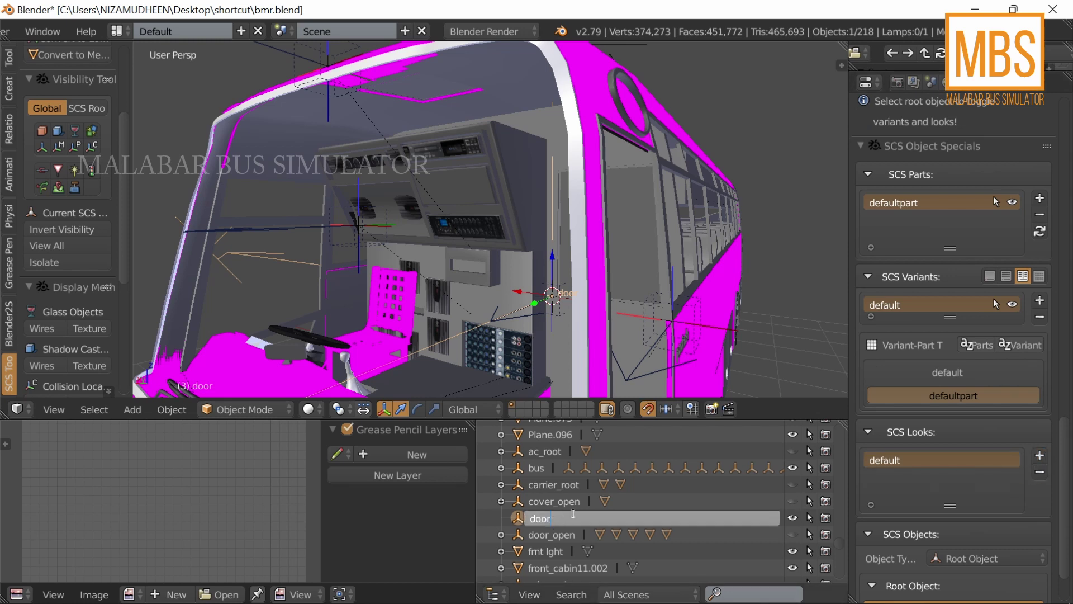
pyautogui.press('Return')
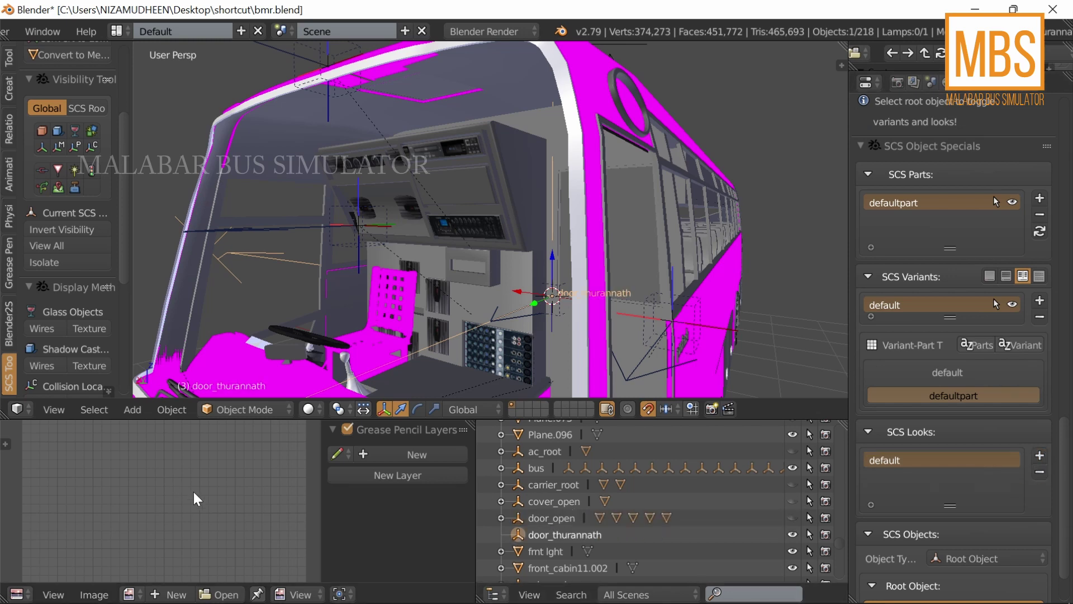
pyautogui.rightClick(561, 343)
# - Finish placing the door panel and parent the door meshes to door_thurannath
pyautogui.press('g')
pyautogui.click(530, 272)
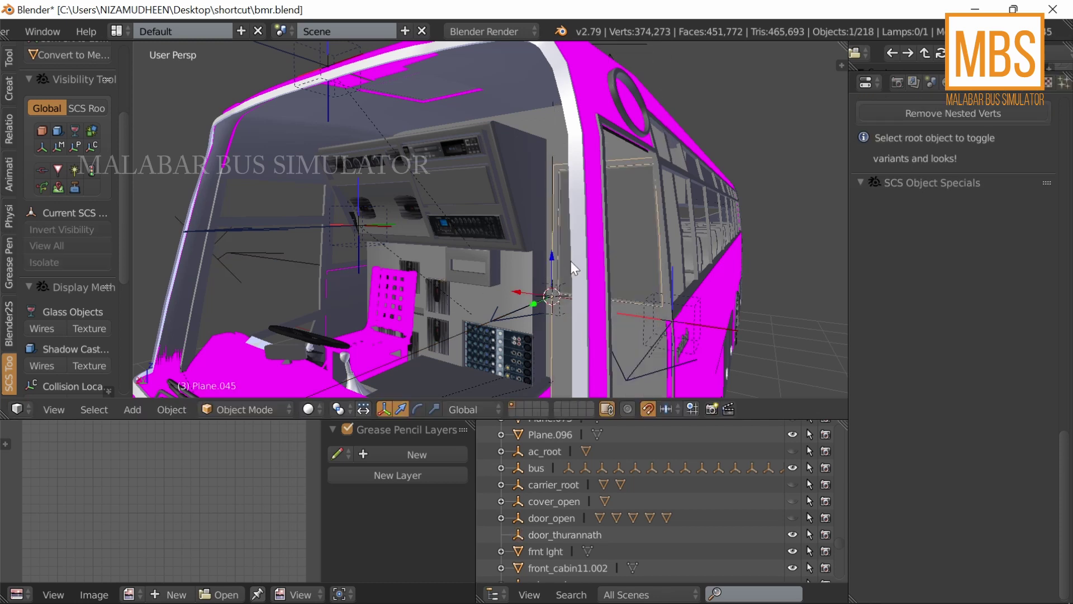
pyautogui.scroll(-4, 571, 168)
pyautogui.scroll(-3, 547, 128)
pyautogui.keyDown('shift'); pyautogui.rightClick(544, 117); pyautogui.keyUp('shift')
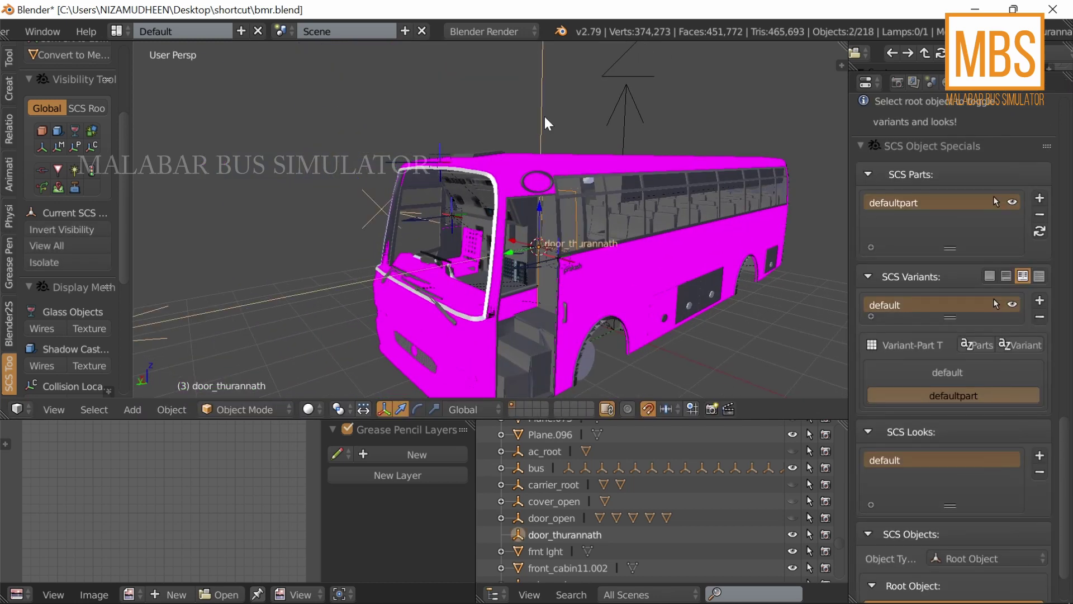
pyautogui.hotkey('ctrl', 'p')
pyautogui.click(553, 115)
# - Set the SCS export path to the vehicle/bus/upgrade/door_in folder
pyautogui.scroll(-5, 948, 365)
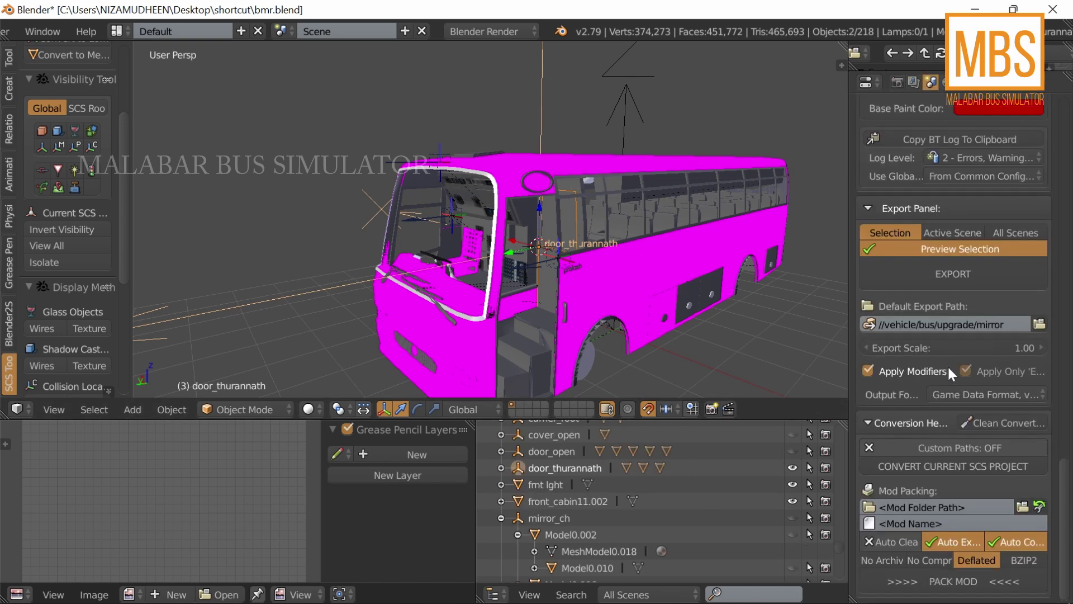
pyautogui.click(1043, 372)
pyautogui.doubleClick(246, 147)
pyautogui.doubleClick(245, 181)
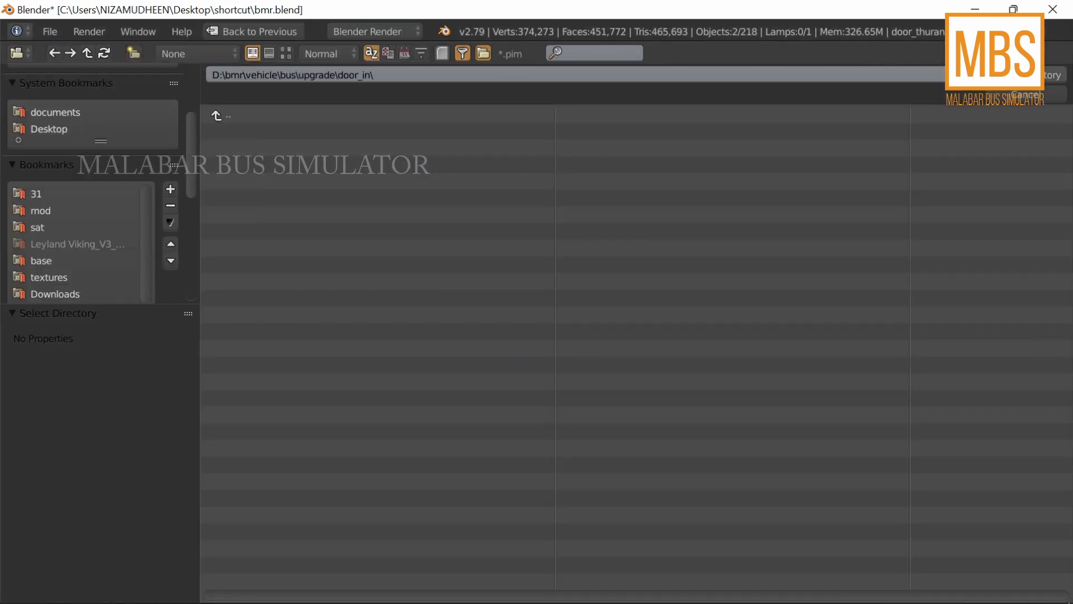
pyautogui.click(1054, 74)
# - Export door_thurannath's meshes Plane.047 and Plane.093 as an SCS model, then select door panel Plane.045
pyautogui.click(954, 283)
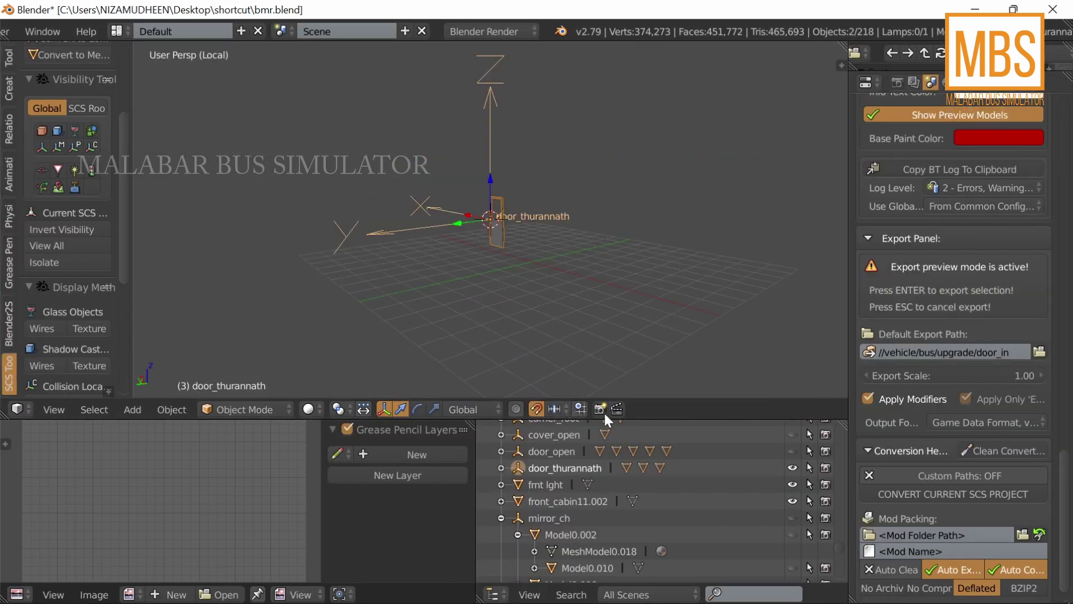
pyautogui.press('Escape')
pyautogui.keyDown('shift'); pyautogui.click(500, 467); pyautogui.keyUp('shift')
pyautogui.click(560, 518)
pyautogui.keyDown('ctrl'); pyautogui.click(582, 534); pyautogui.keyUp('ctrl')
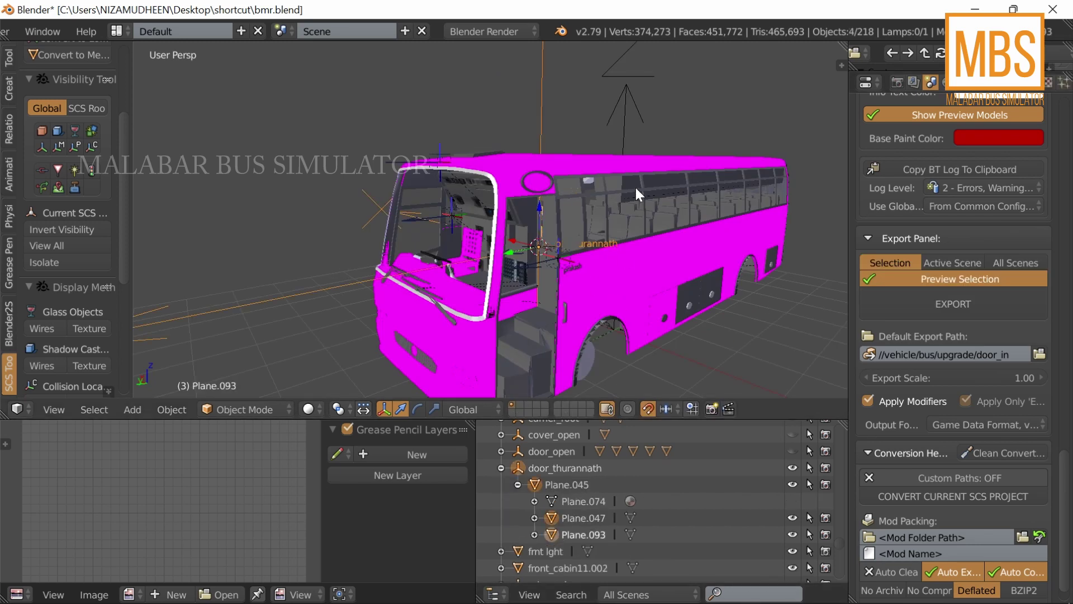
pyautogui.click(953, 279)
pyautogui.press('Return')
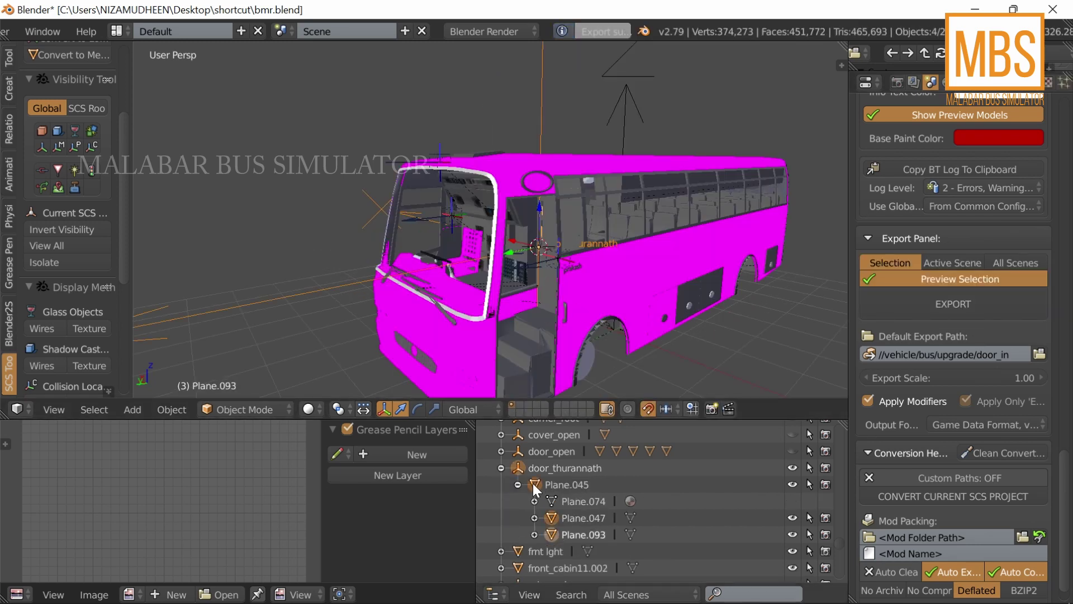
pyautogui.click(533, 483)
pyautogui.moveTo(600, 308); pyautogui.dragTo(647, 289, button='middle')
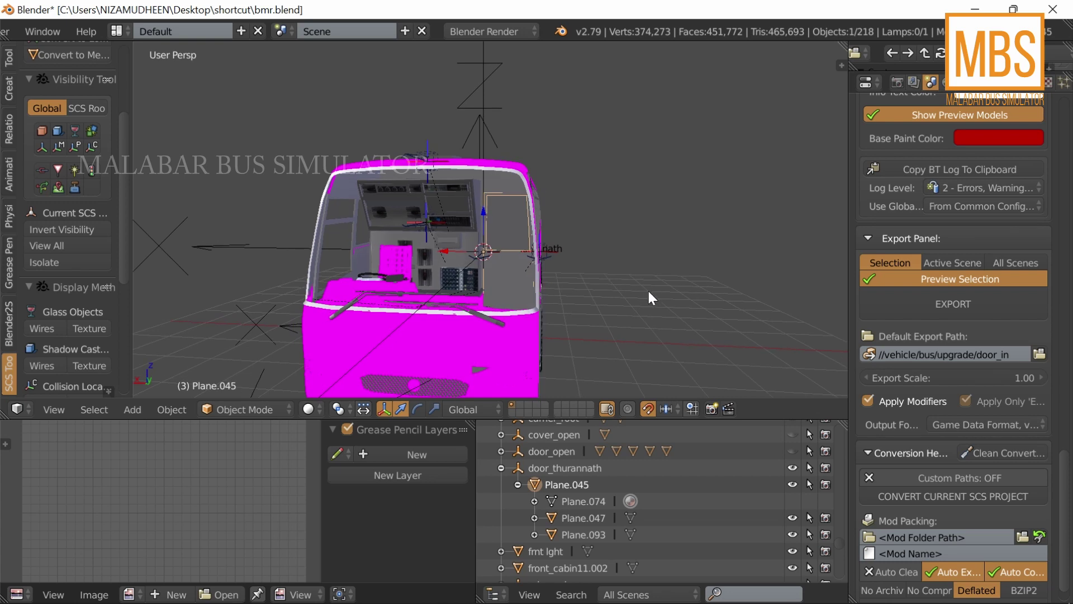
# - Rotate the door panel Plane.045 about the Z axis to swing it open
pyautogui.press('r')
pyautogui.press('z')
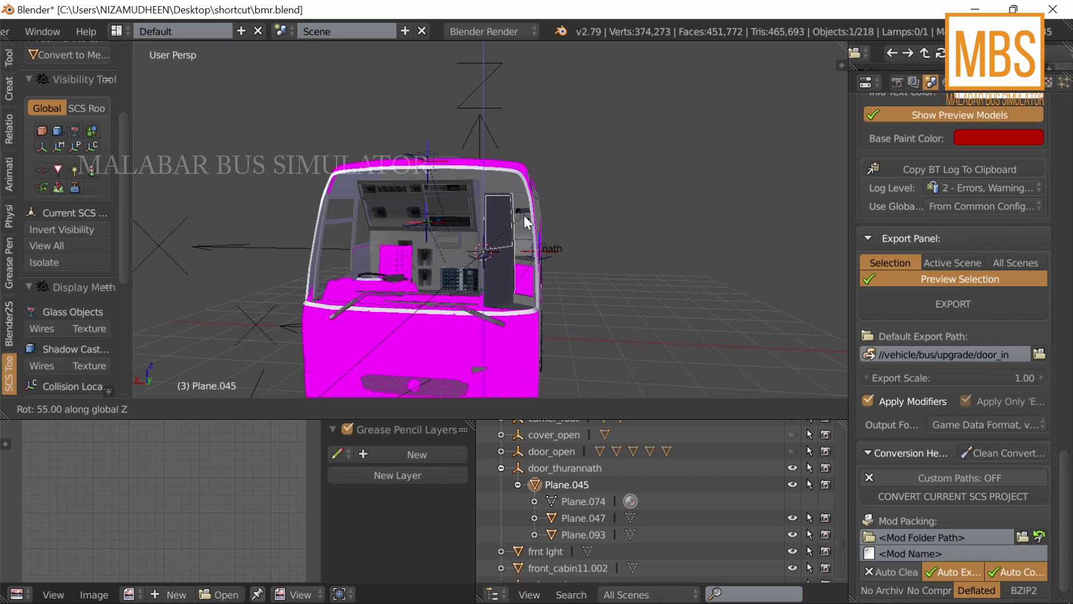
pyautogui.press('Escape')
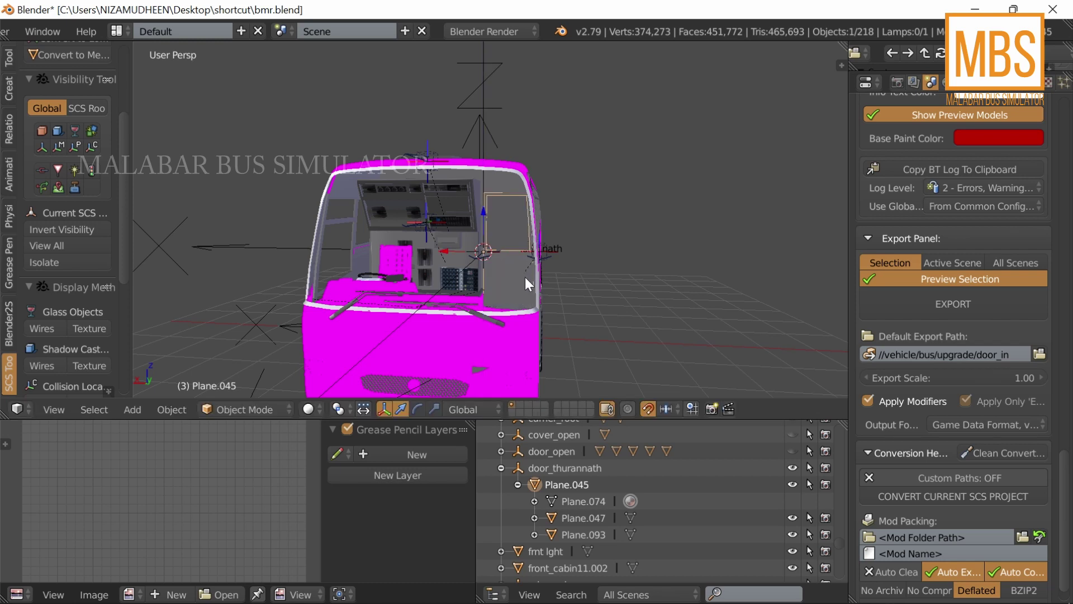
pyautogui.click(172, 409)
pyautogui.press('r')
pyautogui.press('z')
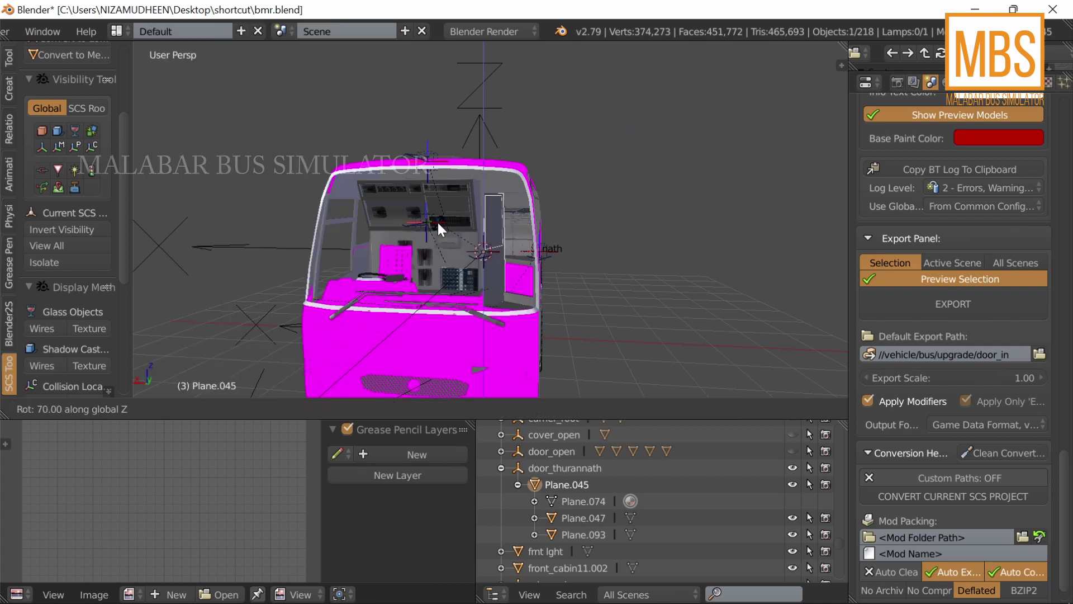
pyautogui.click(552, 220)
pyautogui.scroll(2, 541, 238)
pyautogui.scroll(3, 475, 291)
pyautogui.moveTo(450, 317)
pyautogui.mouseDown(button='middle')
pyautogui.moveTo(536, 310)
pyautogui.moveTo(618, 278)
pyautogui.mouseUp(button='middle')
# - Move the door panel -0.2 along the Y axis
pyautogui.press('g')
pyautogui.press('y')
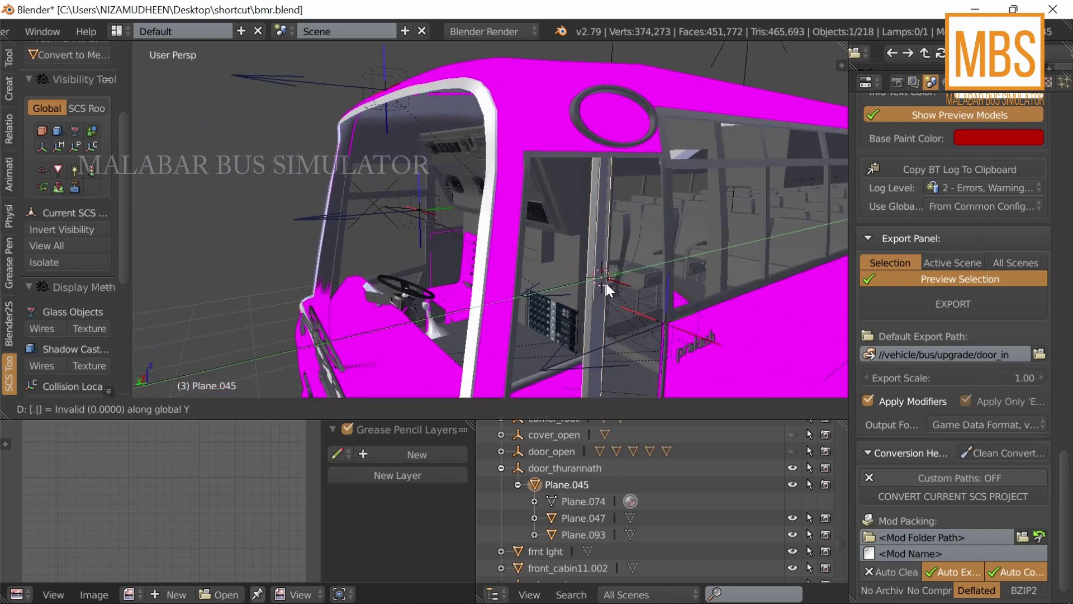
pyautogui.press('Escape')
pyautogui.press('g')
pyautogui.press('y')
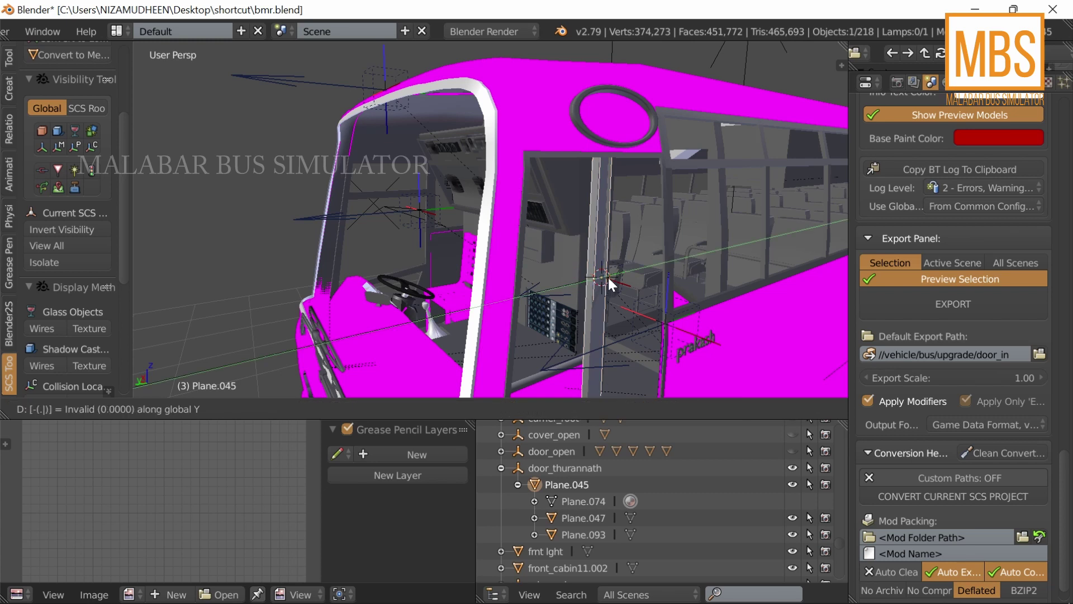
pyautogui.press('Escape')
pyautogui.press('g')
pyautogui.press('y')
pyautogui.click(604, 279)
pyautogui.moveTo(604, 280)
pyautogui.mouseDown(button='middle')
pyautogui.moveTo(671, 296)
pyautogui.moveTo(674, 280)
pyautogui.moveTo(556, 296)
pyautogui.moveTo(616, 315)
pyautogui.mouseUp(button='middle')
pyautogui.write('g')
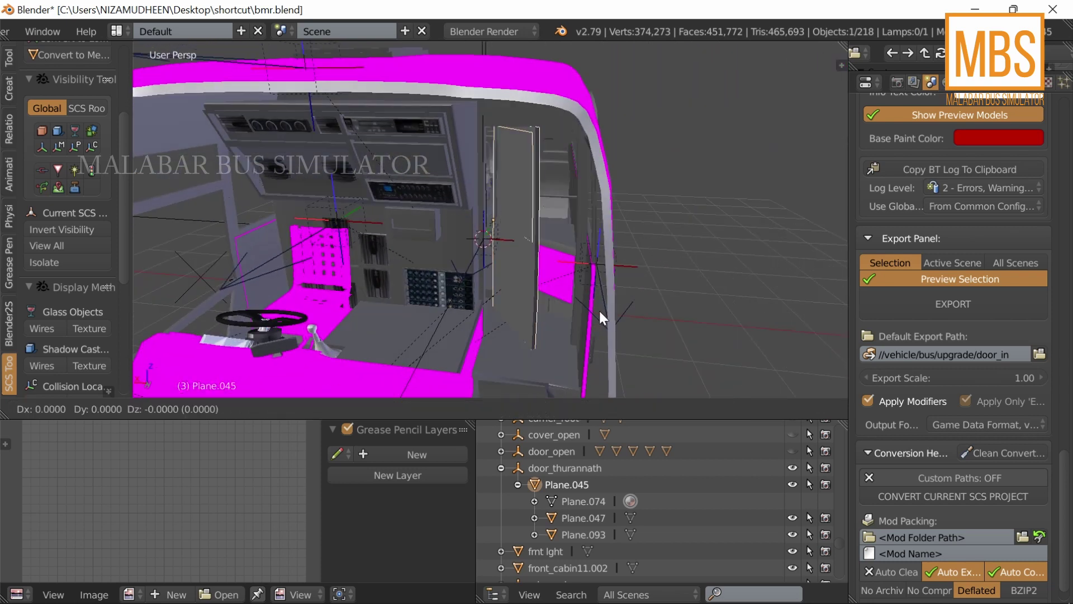
pyautogui.write('y-.2')
pyautogui.press('Return')
# - Move the door panel 0.2 along the X axis
pyautogui.moveTo(600, 310)
pyautogui.mouseDown(button='middle')
pyautogui.moveTo(594, 234)
pyautogui.moveTo(553, 253)
pyautogui.mouseUp(button='middle')
pyautogui.write('gx.2')
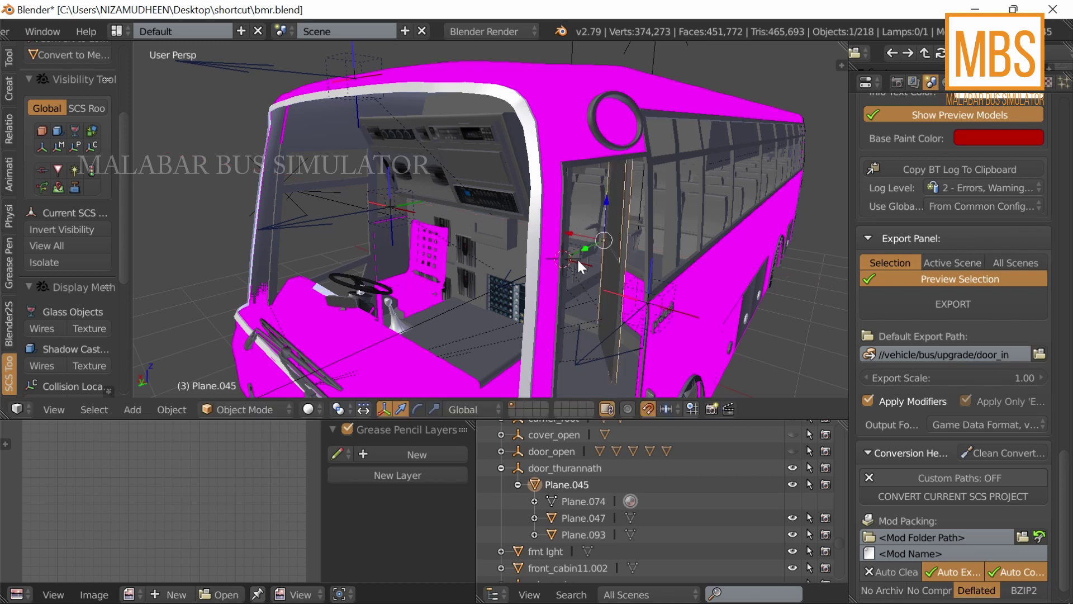
pyautogui.press('Return')
# - Rename the door root door_thurannath to door_adanjath
pyautogui.scroll(5, 698, 248)
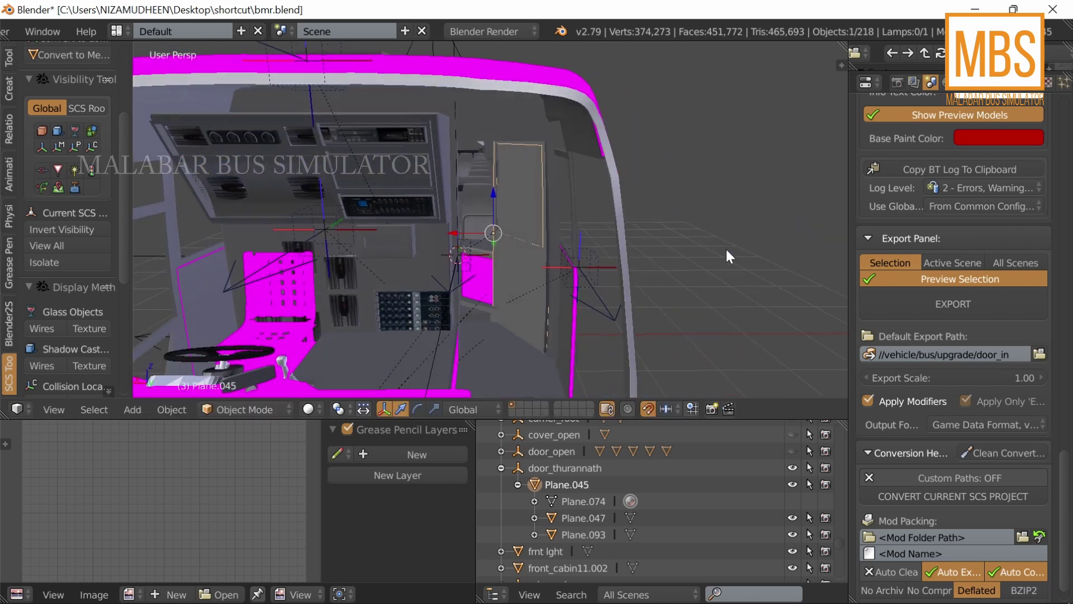
pyautogui.doubleClick(587, 469)
pyautogui.write('door_')
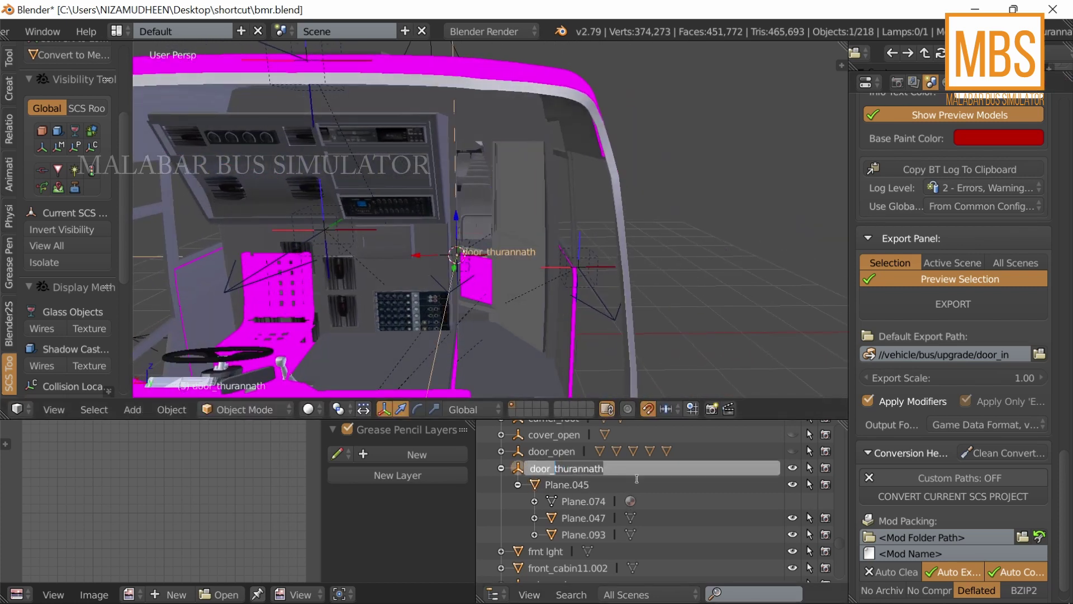
pyautogui.write('adanj')
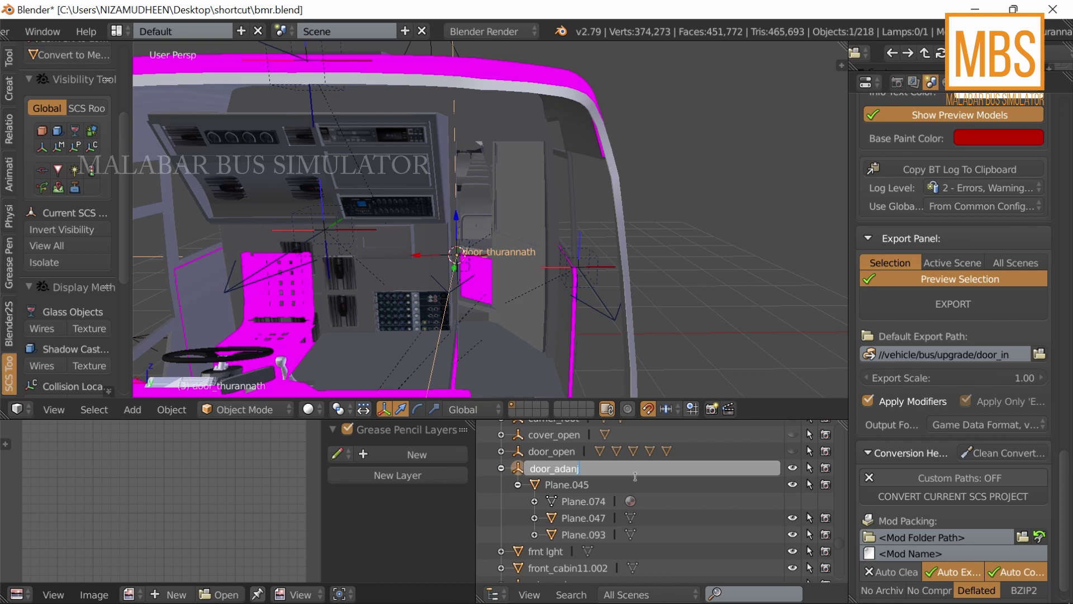
pyautogui.press('Return')
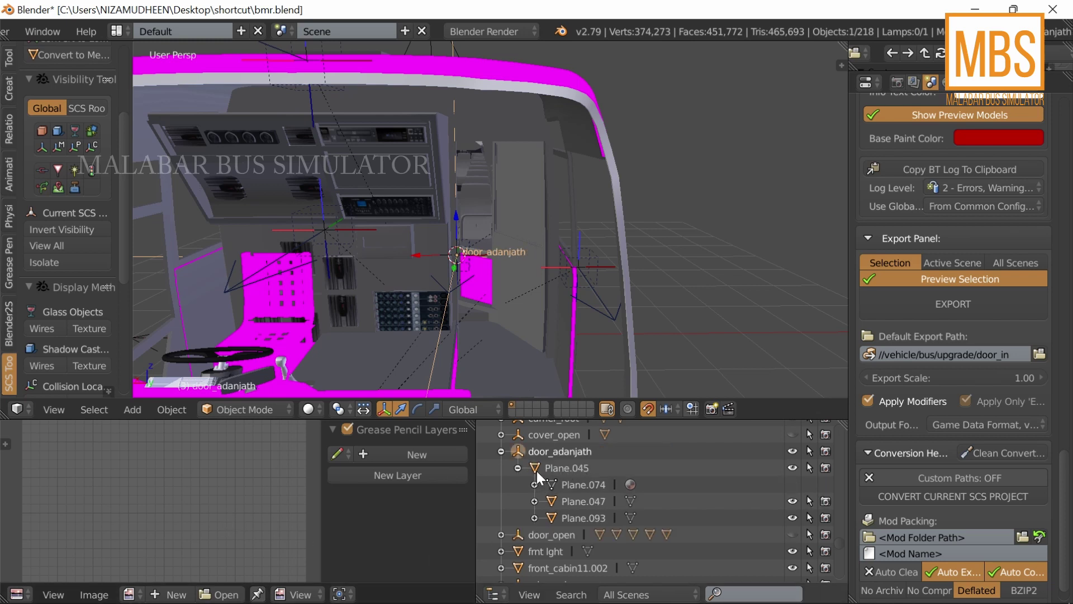
# - Select door_adanjath's parts including Plane.093 and export them as an SCS model
pyautogui.keyDown('ctrl'); pyautogui.click(536, 471); pyautogui.keyUp('ctrl')
pyautogui.keyDown('ctrl'); pyautogui.click(581, 500); pyautogui.keyUp('ctrl')
pyautogui.keyDown('ctrl'); pyautogui.click(556, 518); pyautogui.keyUp('ctrl')
pyautogui.click(983, 306)
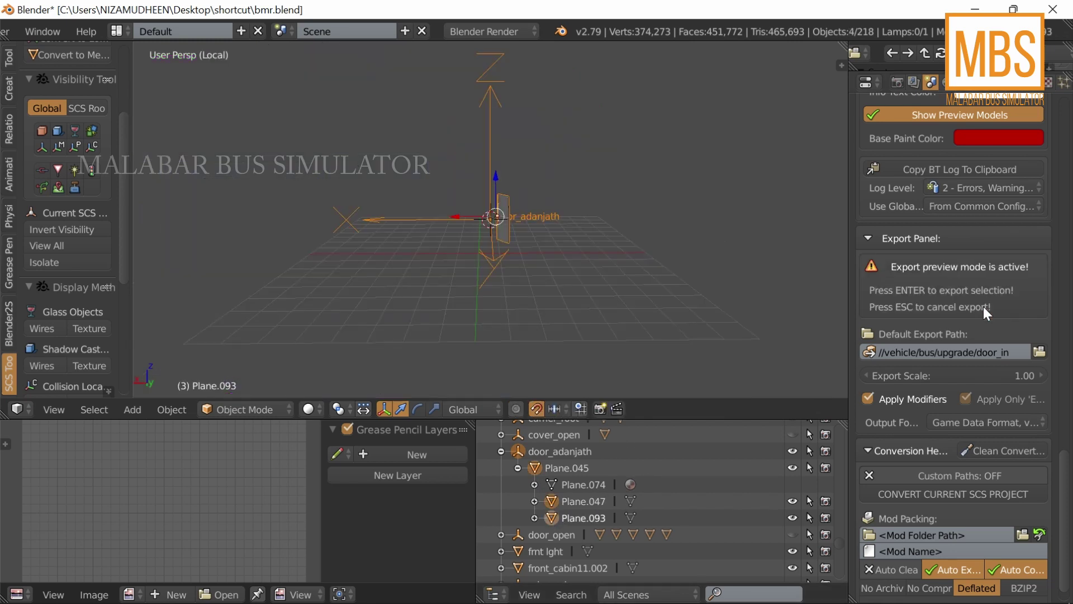
pyautogui.press('Return')
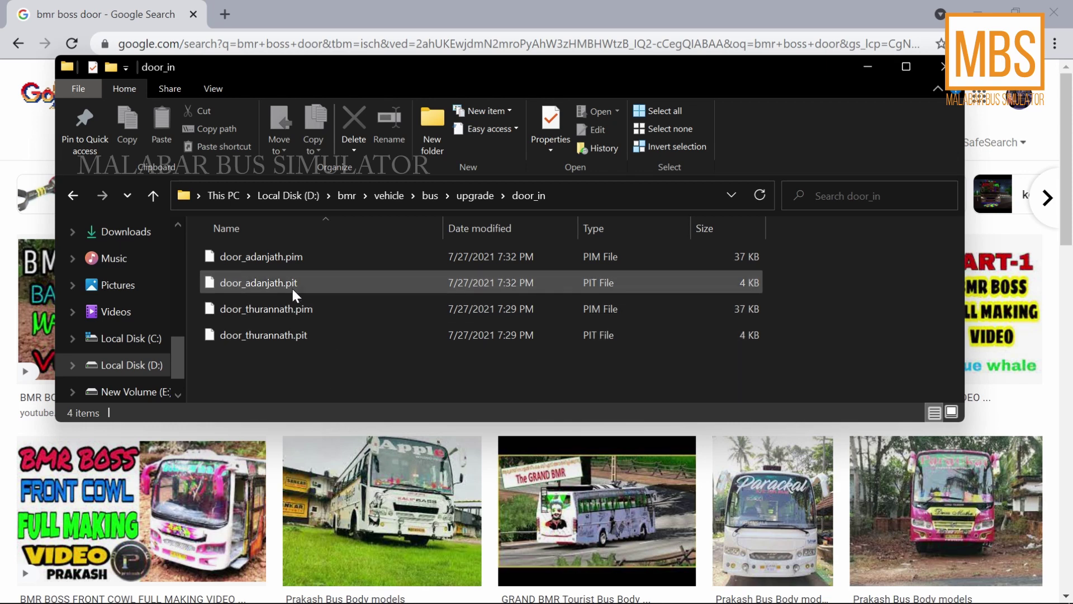
# - Check the exported door_adanjath.pit file in File Explorer
pyautogui.rightClick(283, 284)
pyautogui.click(342, 289)
pyautogui.doubleClick(343, 285)
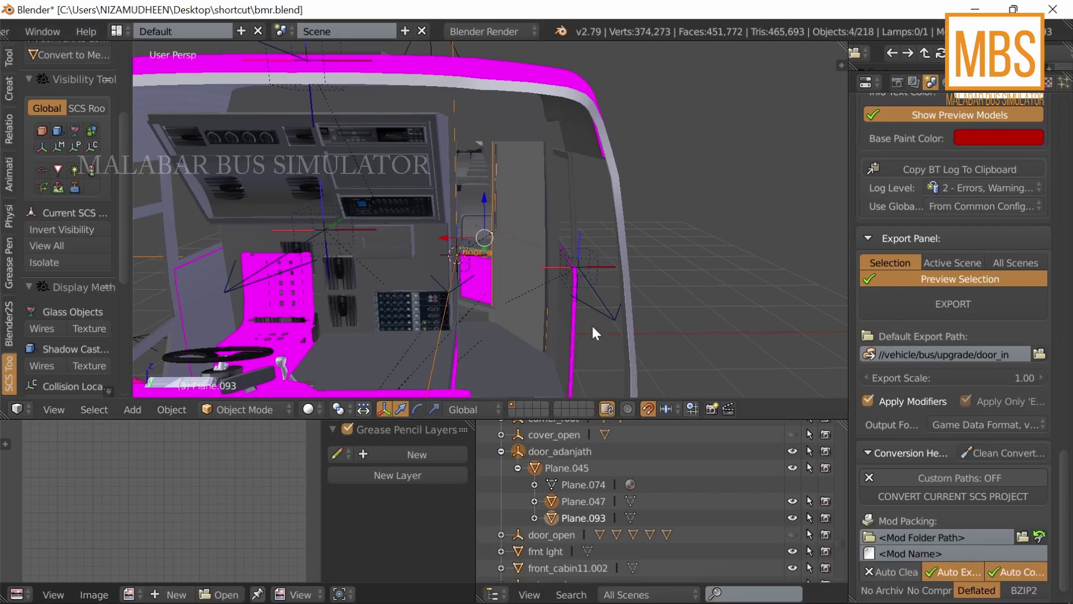
# - Hide the door parts, the roof decal and a front mirror arm
pyautogui.press('h')
pyautogui.moveTo(453, 326); pyautogui.dragTo(331, 282, button='middle')
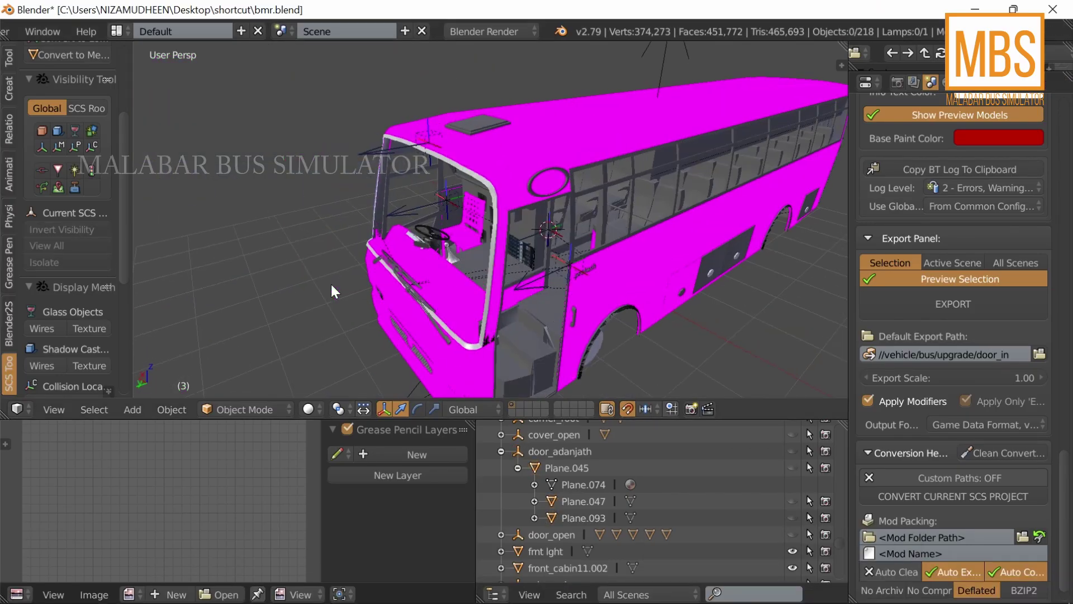
pyautogui.rightClick(723, 86)
pyautogui.press('h')
pyautogui.rightClick(459, 251)
pyautogui.press('h')
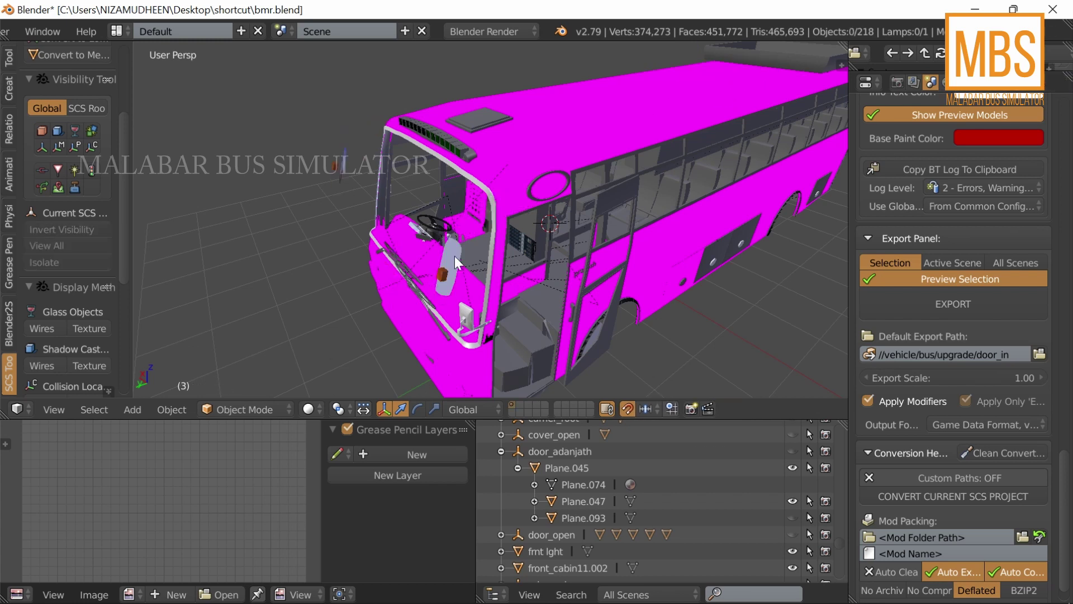
# - Orbit to a front three-quarter view and select the main bus body
pyautogui.moveTo(340, 163); pyautogui.dragTo(520, 298, button='middle')
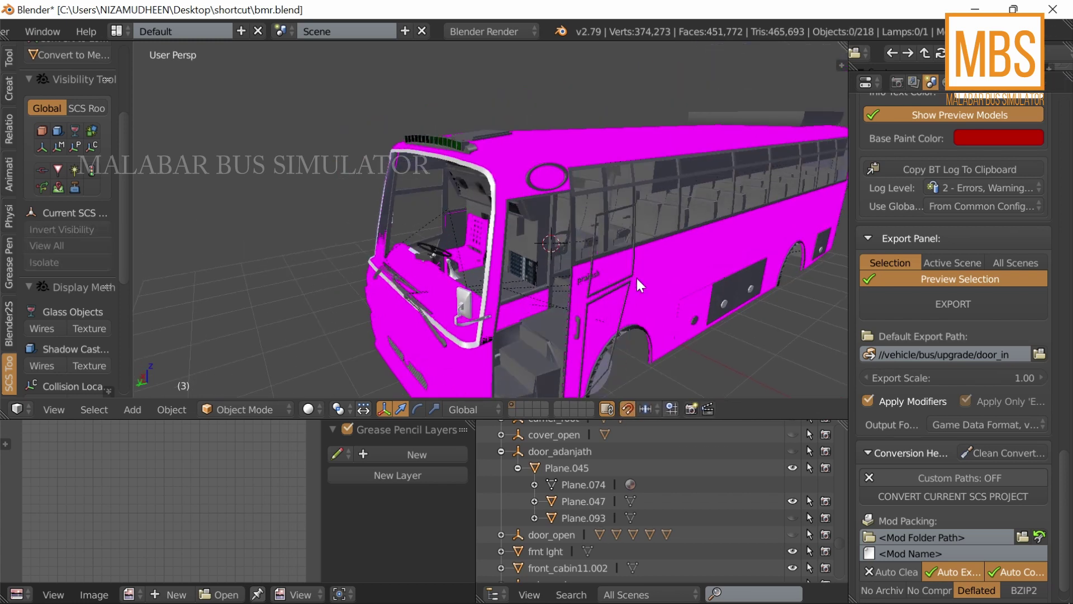
pyautogui.moveTo(632, 293)
pyautogui.mouseDown(button='middle')
pyautogui.moveTo(588, 270)
pyautogui.moveTo(429, 116)
pyautogui.mouseUp(button='middle')
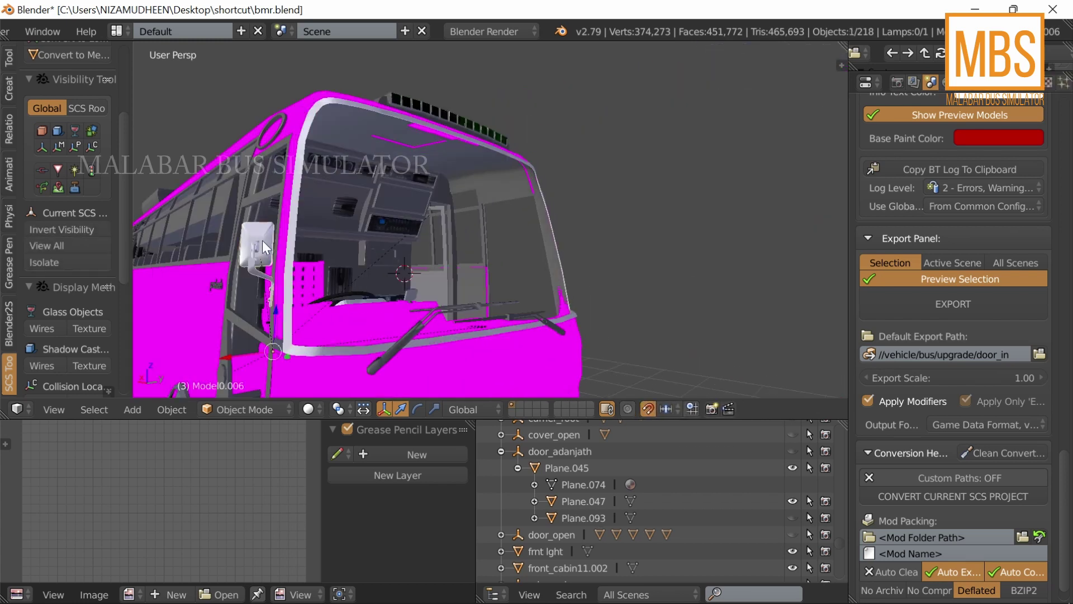
pyautogui.scroll(-5, 336, 247)
pyautogui.moveTo(336, 248)
pyautogui.mouseDown(button='middle')
pyautogui.moveTo(470, 160)
pyautogui.moveTo(428, 316)
pyautogui.moveTo(510, 244)
pyautogui.moveTo(598, 244)
pyautogui.mouseUp(button='middle')
pyautogui.rightClick(428, 316)
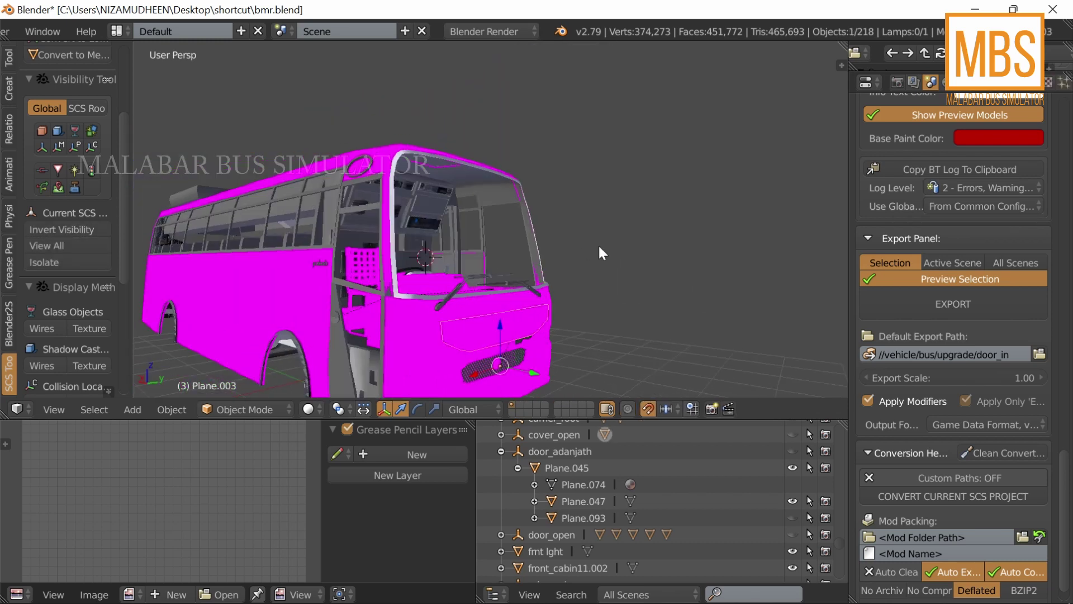
pyautogui.scroll(3, 640, 267)
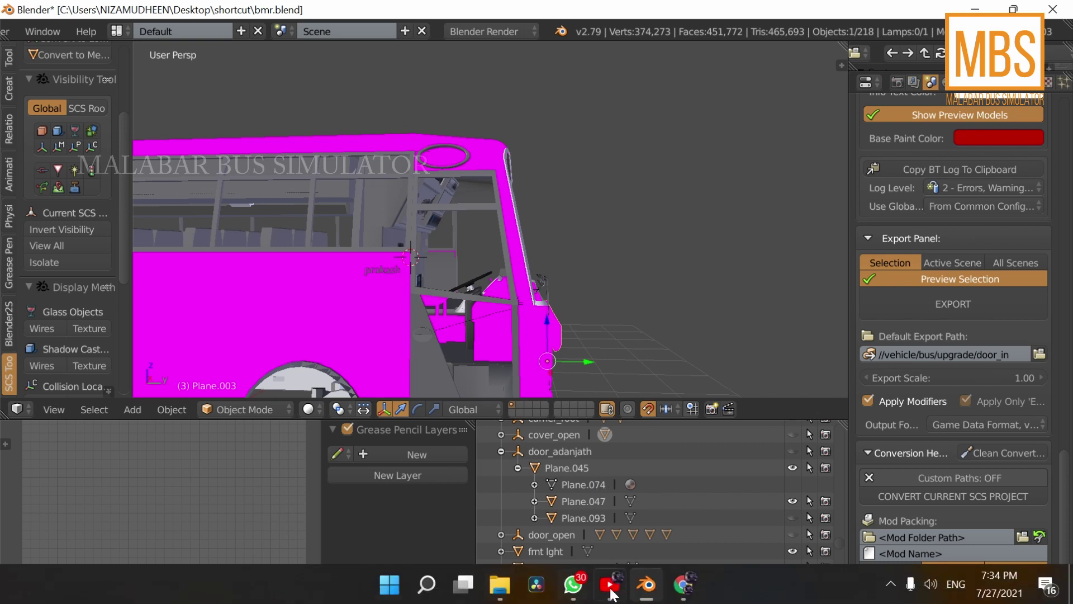
# - Glance at the upgrade folder in File Explorer, then return to Blender and deselect
pyautogui.click(499, 596)
pyautogui.hotkey('alt', 'Up')
pyautogui.scroll(-1, 297, 322)
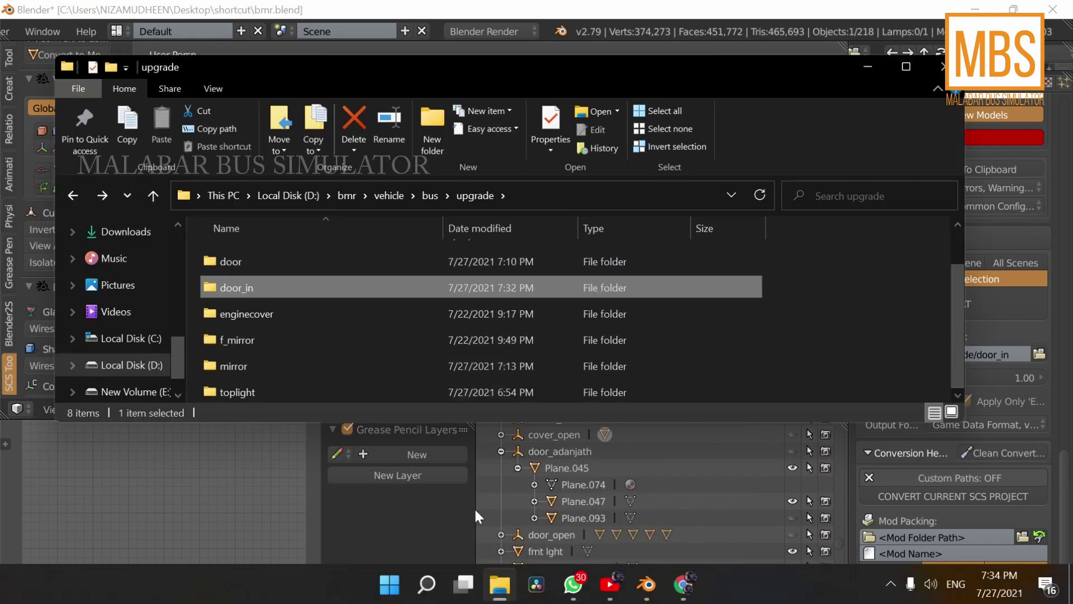
pyautogui.click(499, 596)
pyautogui.press('a')
pyautogui.moveTo(610, 276)
pyautogui.mouseDown(button='middle')
pyautogui.moveTo(389, 311)
pyautogui.moveTo(531, 311)
pyautogui.moveTo(490, 313)
pyautogui.moveTo(484, 338)
pyautogui.moveTo(419, 108)
pyautogui.mouseUp(button='middle')
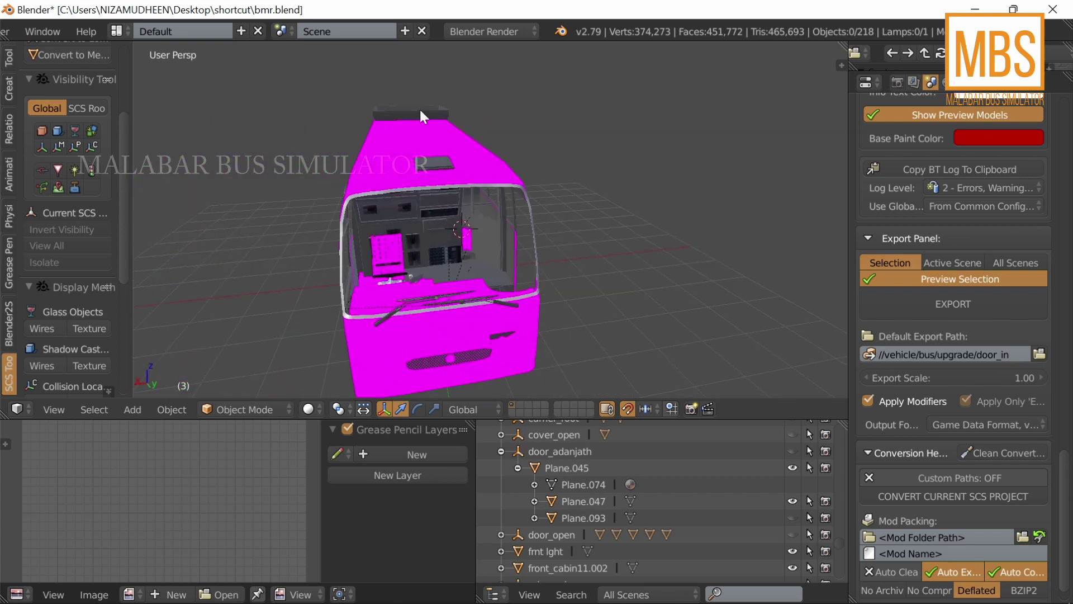
# - Save the bus project over the existing bmr.blend
pyautogui.moveTo(454, 191); pyautogui.dragTo(306, 308, button='middle')
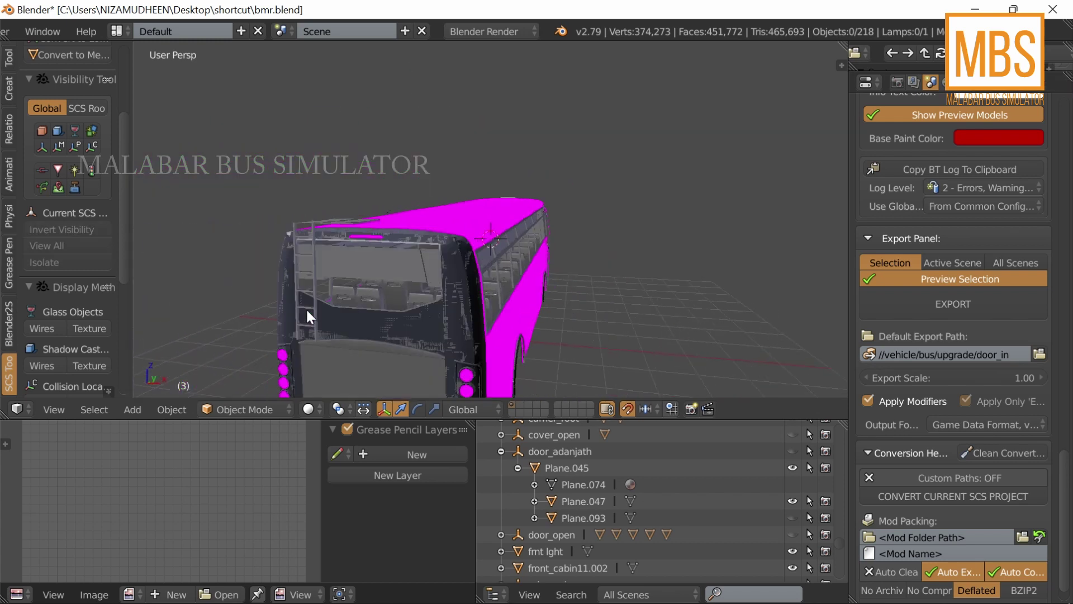
pyautogui.moveTo(320, 217)
pyautogui.mouseDown(button='middle')
pyautogui.moveTo(418, 240)
pyautogui.moveTo(351, 265)
pyautogui.moveTo(453, 301)
pyautogui.moveTo(188, 311)
pyautogui.mouseUp(button='middle')
pyautogui.rightClick(392, 274)
pyautogui.scroll(-5, 454, 301)
pyautogui.hotkey('ctrl', 's')
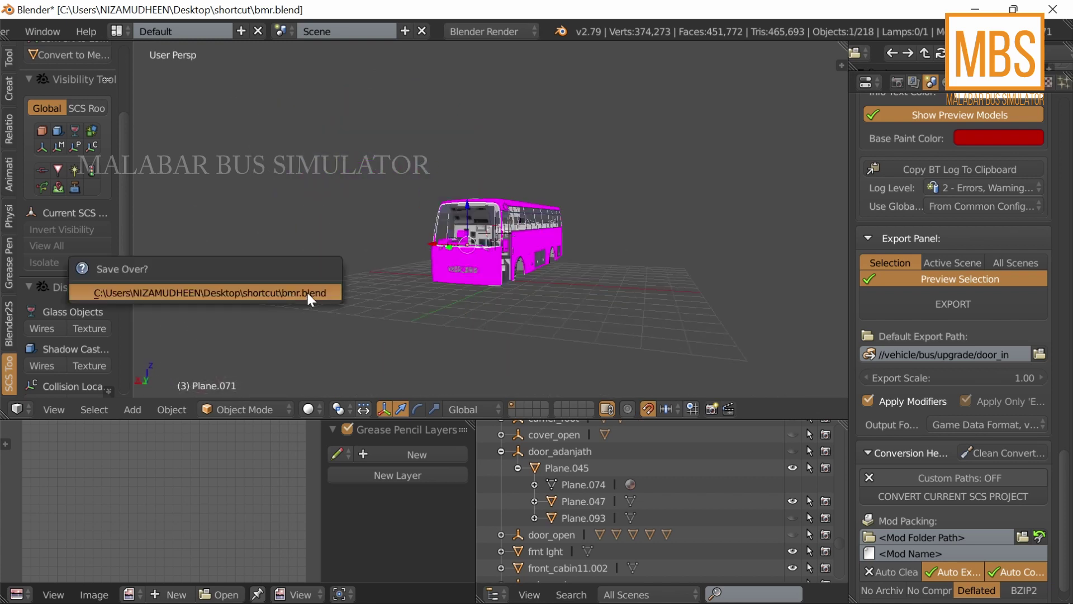
pyautogui.click(306, 290)
# - Select Cylinder.015 on the bus side to view its SCS material settings
pyautogui.scroll(5, 568, 155)
pyautogui.scroll(5, 570, 158)
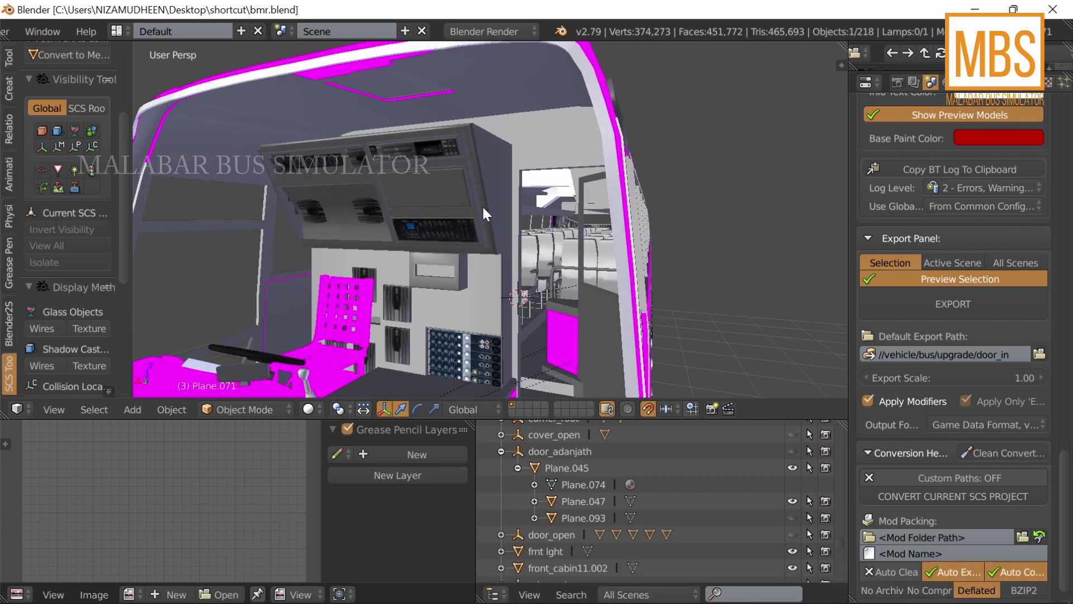
pyautogui.scroll(-4, 485, 214)
pyautogui.moveTo(498, 204)
pyautogui.mouseDown(button='middle')
pyautogui.moveTo(591, 288)
pyautogui.moveTo(469, 251)
pyautogui.moveTo(469, 273)
pyautogui.moveTo(468, 245)
pyautogui.moveTo(376, 243)
pyautogui.mouseUp(button='middle')
pyautogui.press('a')
pyautogui.scroll(-5, 477, 249)
pyautogui.scroll(4, 469, 245)
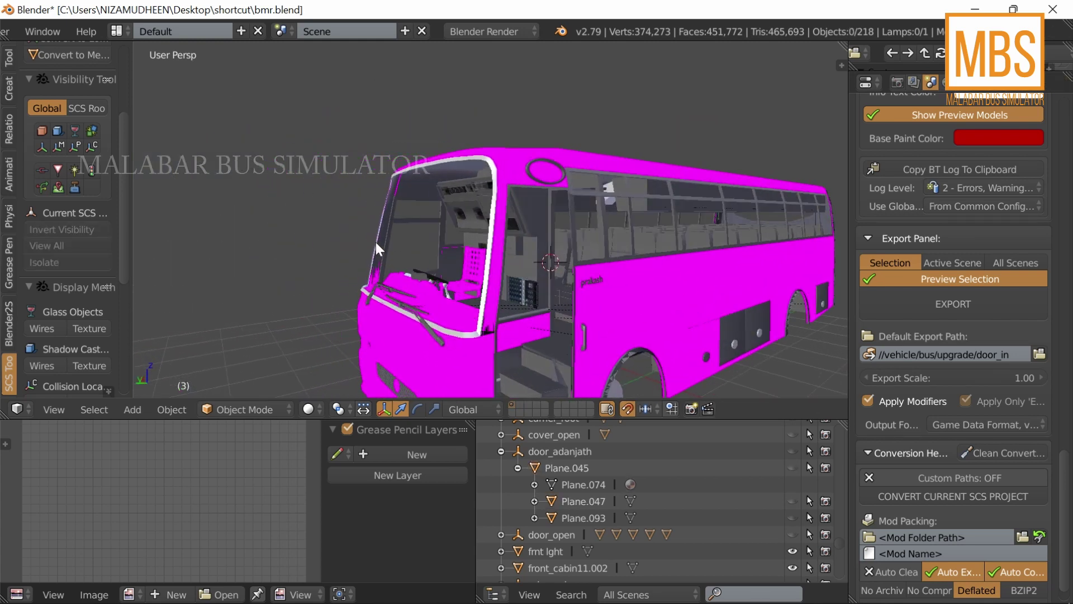
pyautogui.rightClick(731, 329)
pyautogui.scroll(5, 966, 176)
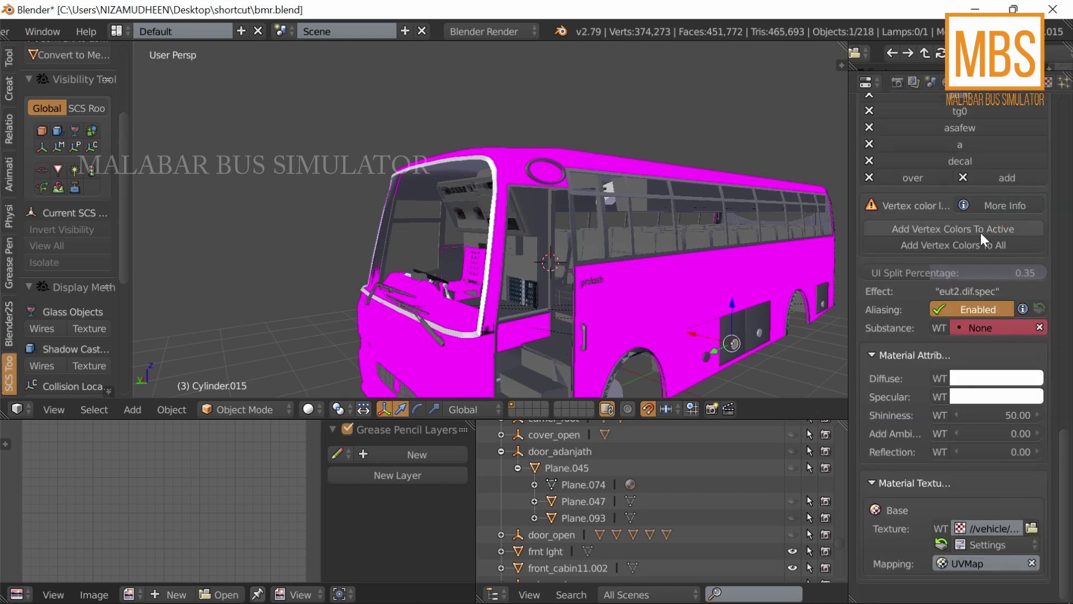
# - Inspect several small parts on the bus front and side by selecting them
pyautogui.rightClick(759, 331)
pyautogui.rightClick(826, 311)
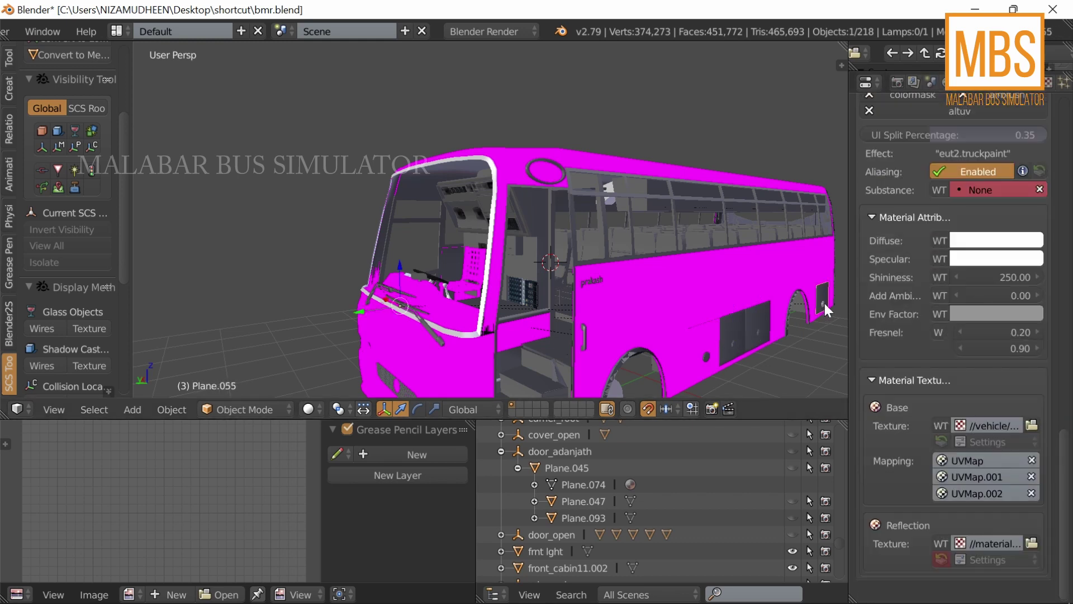
pyautogui.rightClick(823, 307)
pyautogui.scroll(5, 927, 236)
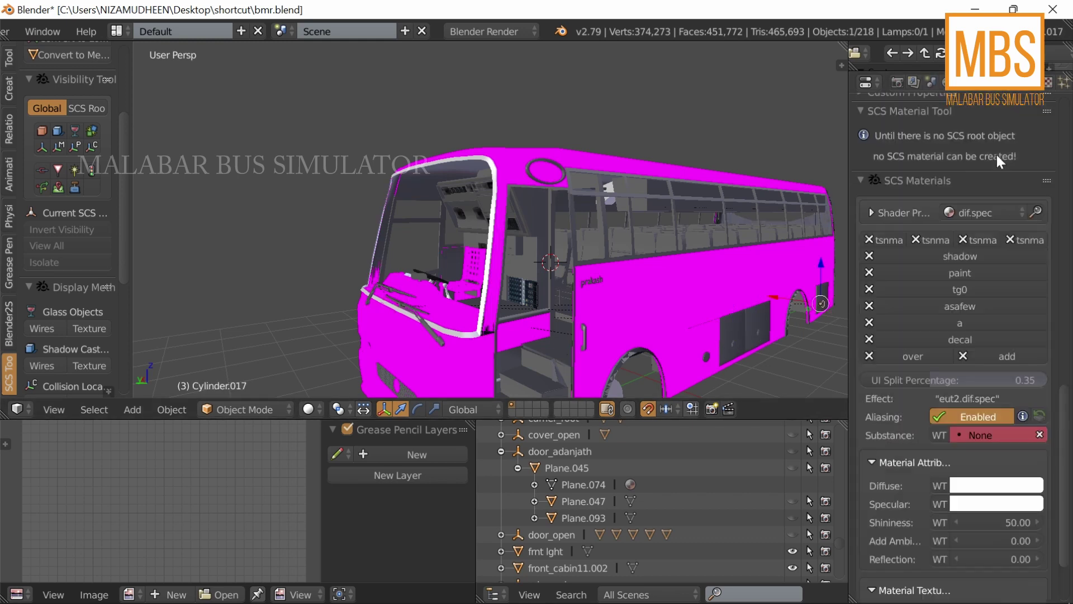
pyautogui.scroll(5, 996, 156)
pyautogui.moveTo(615, 312)
pyautogui.mouseDown(button='middle')
pyautogui.moveTo(700, 313)
pyautogui.moveTo(690, 252)
pyautogui.moveTo(803, 270)
pyautogui.mouseUp(button='middle')
pyautogui.scroll(-2, 700, 313)
pyautogui.scroll(3, 715, 252)
pyautogui.moveTo(727, 256); pyautogui.dragTo(522, 249, button='middle')
pyautogui.scroll(-2, 715, 252)
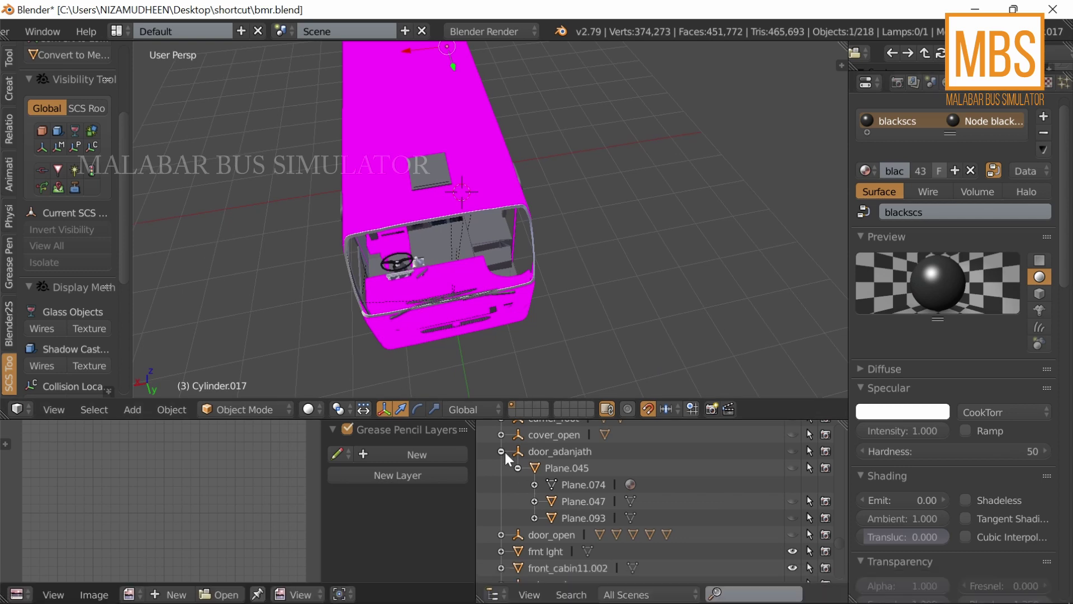
# - Collapse the door_adanjath group and place the 3D cursor on the bus roof
pyautogui.click(500, 452)
pyautogui.moveTo(450, 313); pyautogui.dragTo(433, 263, button='middle')
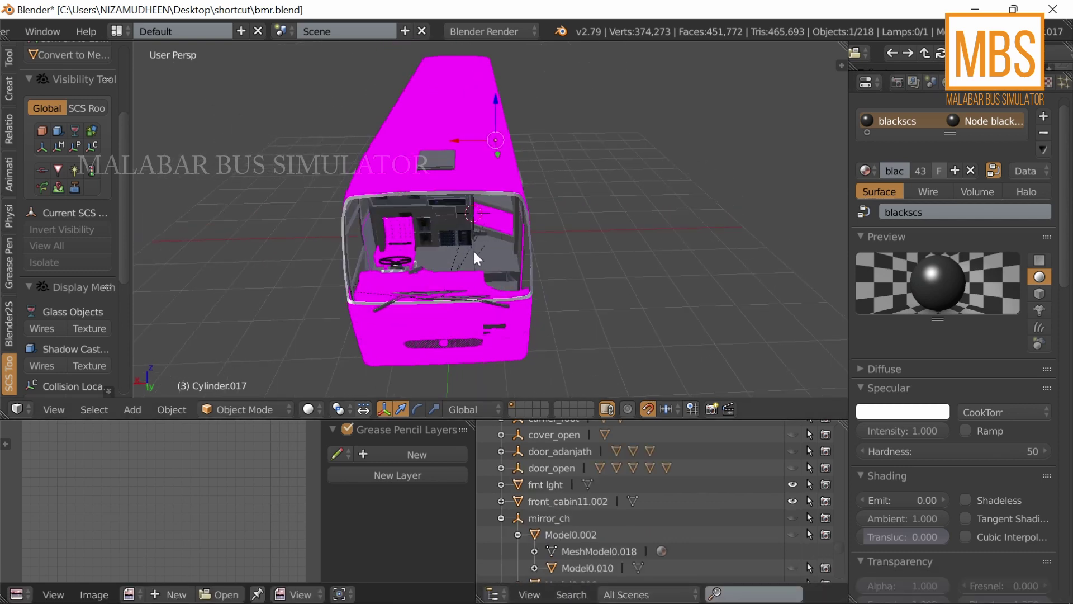
pyautogui.click(438, 168)
pyautogui.scroll(-5, 526, 455)
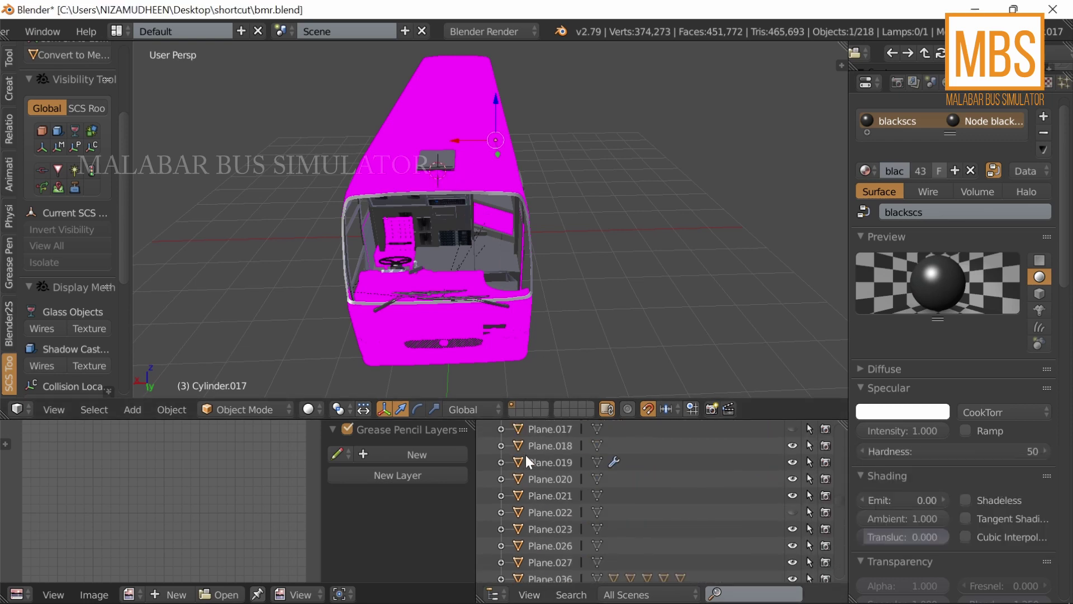
pyautogui.scroll(-5, 525, 455)
pyautogui.scroll(-4, 544, 484)
# - Select Plane.057, then make the roof fitting Plane.066 active
pyautogui.click(517, 484)
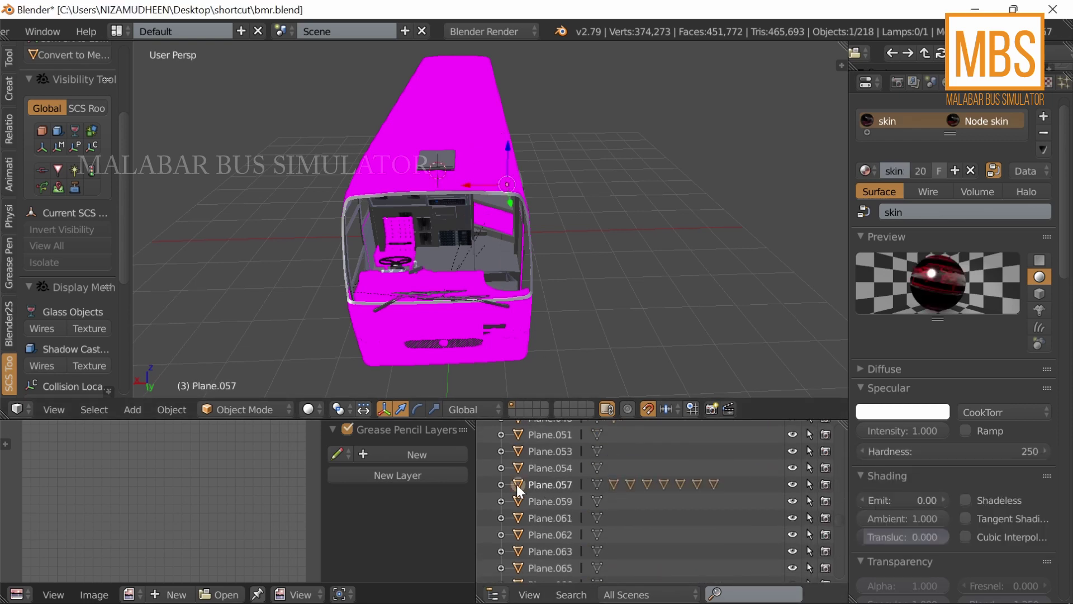
pyautogui.moveTo(521, 336); pyautogui.dragTo(532, 251, button='middle')
pyautogui.rightClick(482, 178)
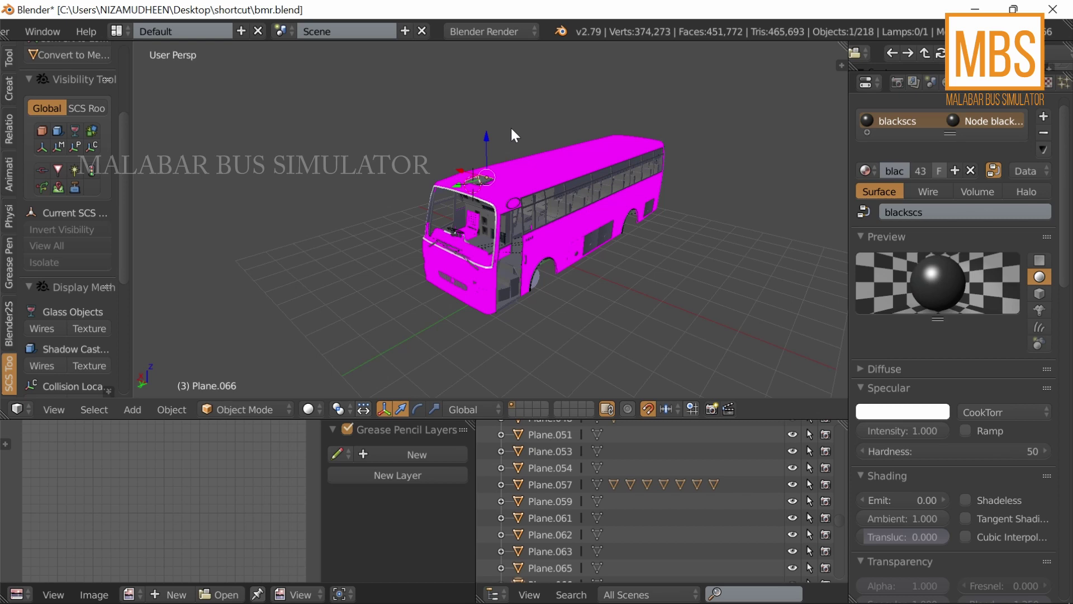
pyautogui.scroll(5, 511, 125)
# - Add an SCS Model Locator named 'air' at the roof fitting
pyautogui.moveTo(573, 182); pyautogui.dragTo(592, 251, button='middle')
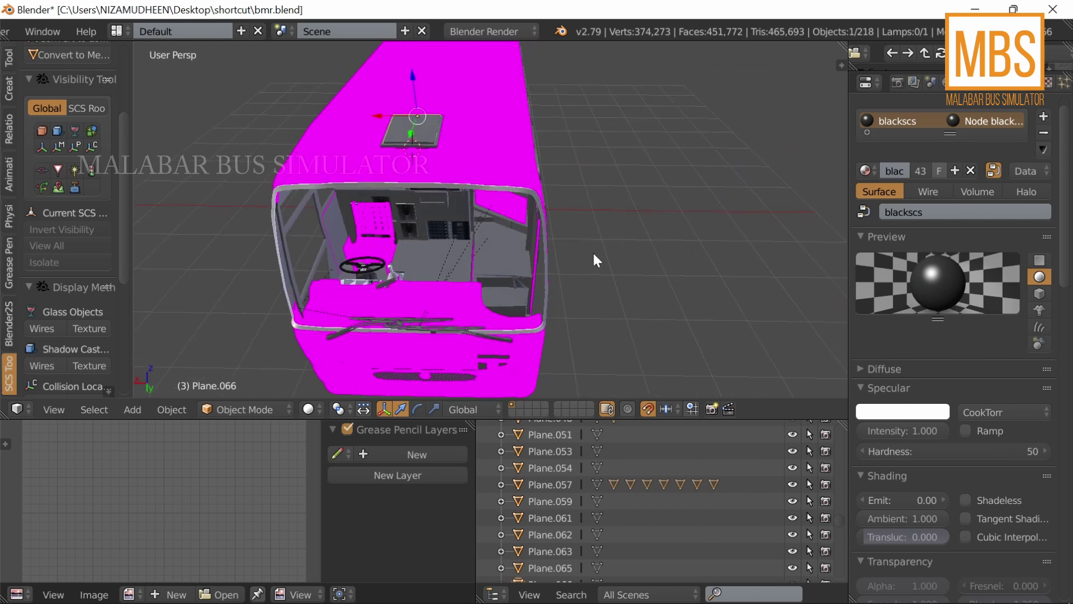
pyautogui.hotkey('shift', 'a')
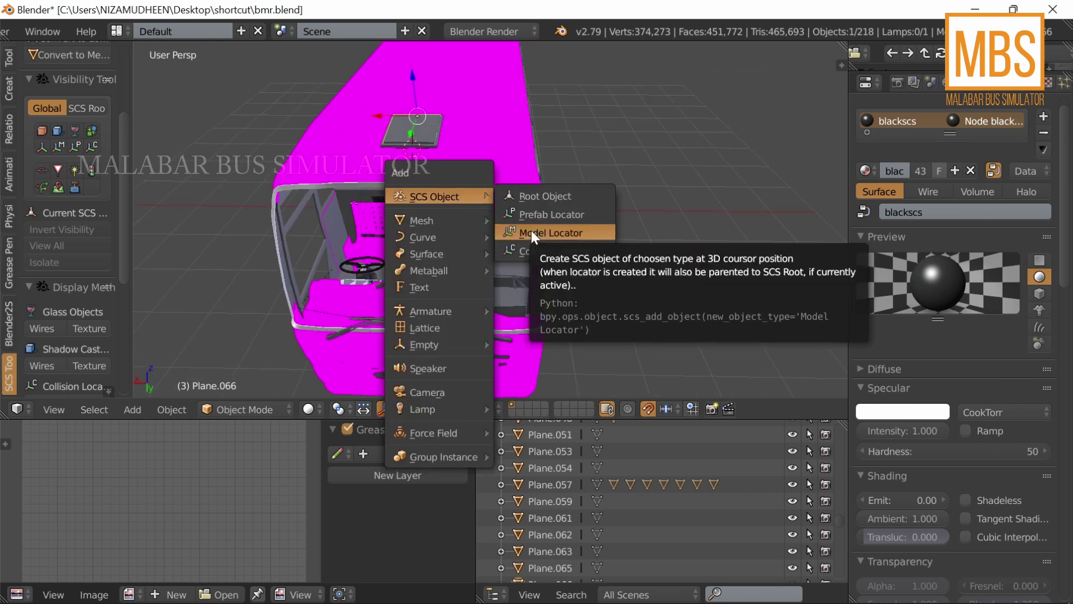
pyautogui.hotkey('shift', 'a')
pyautogui.click(604, 149)
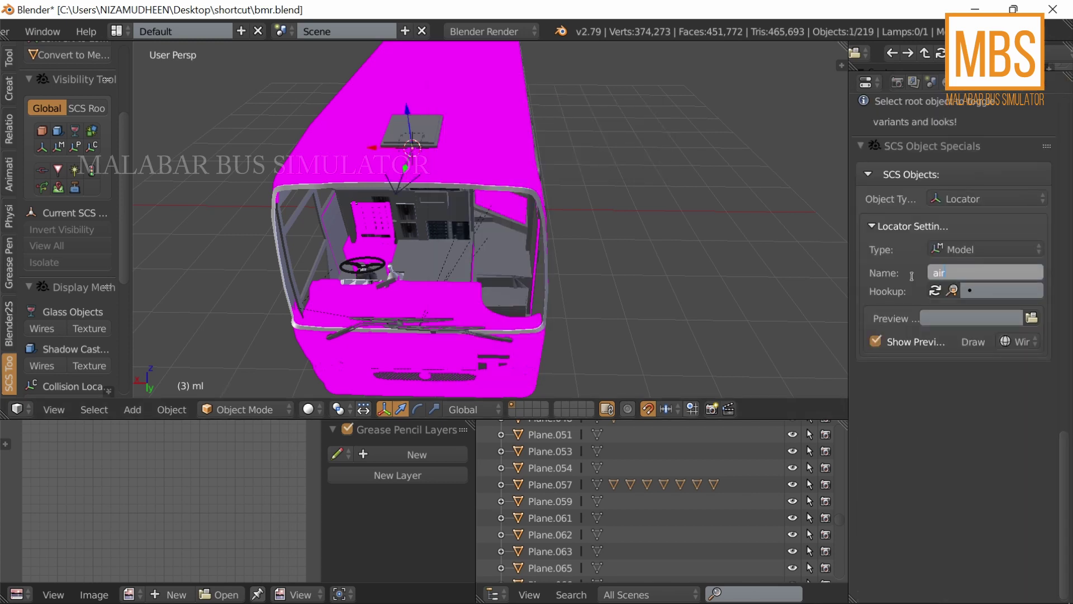
pyautogui.press('Return')
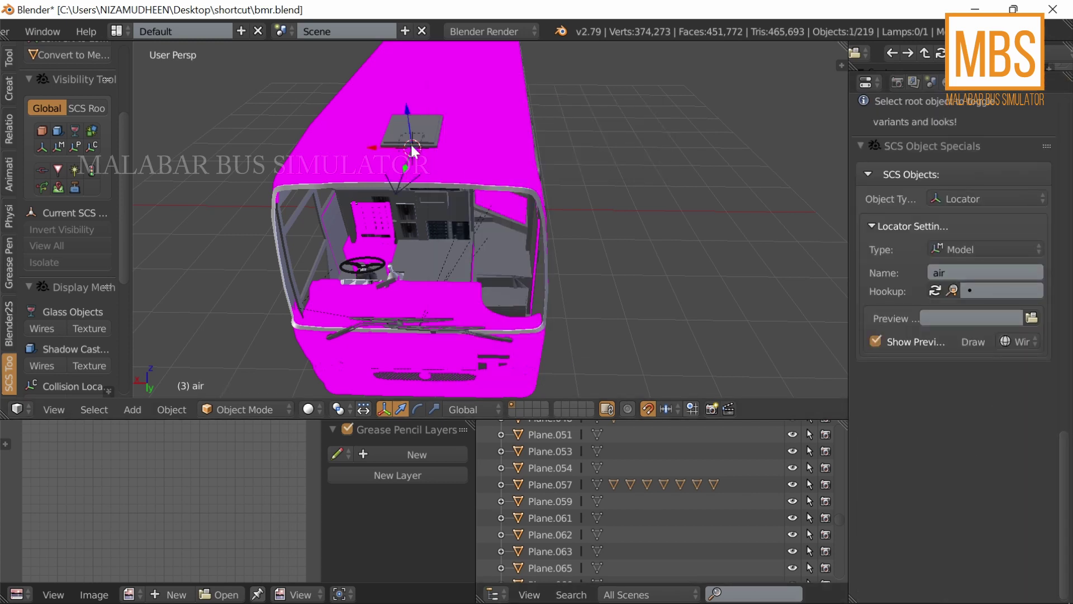
# - Parent the air locator to the bus root object
pyautogui.scroll(-5, 491, 147)
pyautogui.scroll(5, 560, 464)
pyautogui.scroll(5, 559, 463)
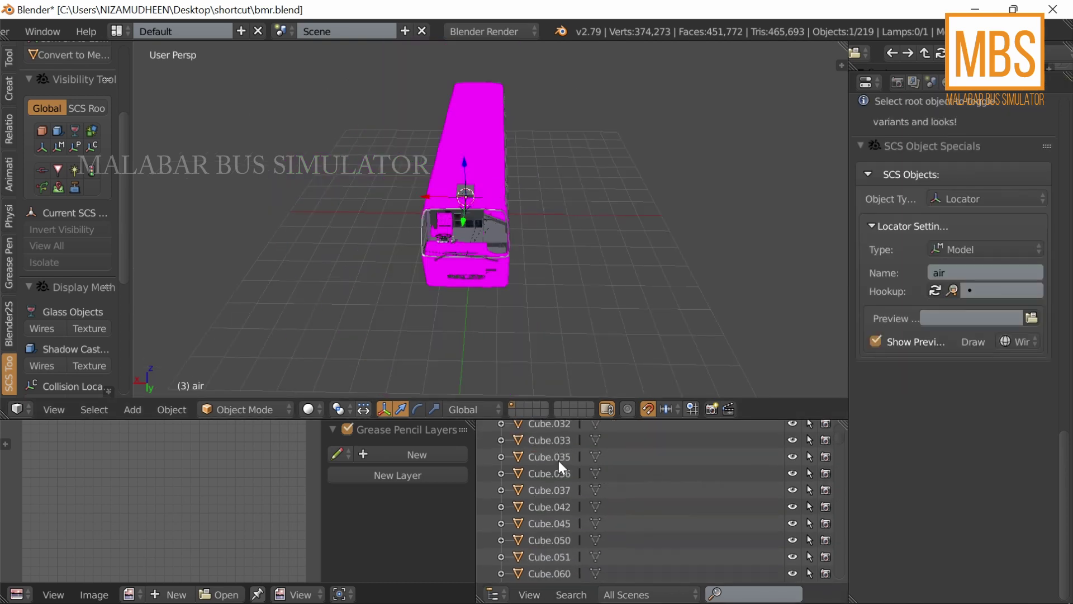
pyautogui.scroll(-5, 553, 481)
pyautogui.scroll(-5, 551, 503)
pyautogui.scroll(-5, 554, 505)
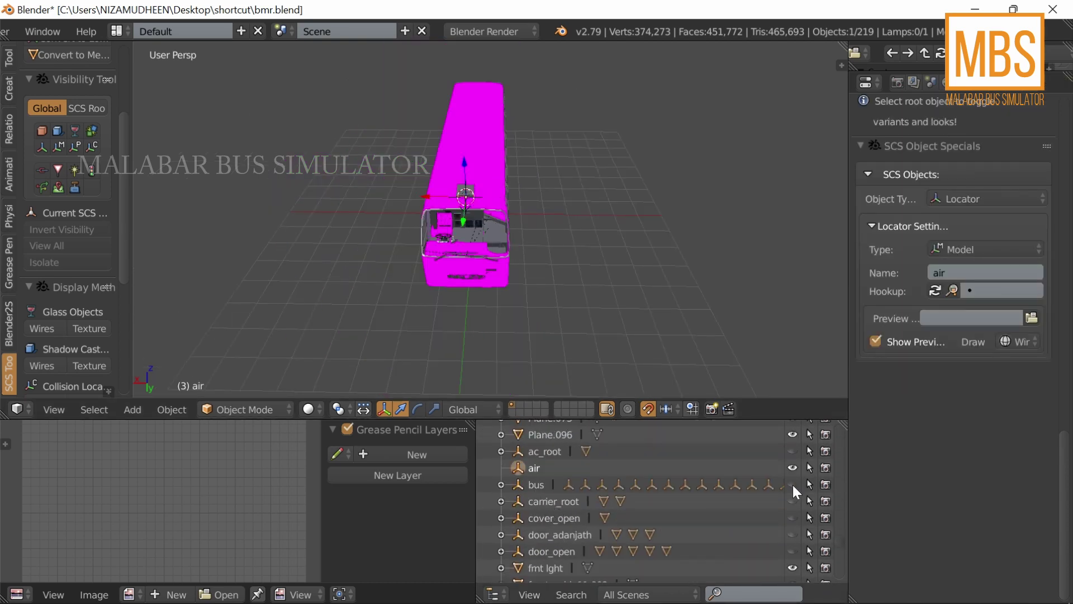
pyautogui.keyDown('ctrl'); pyautogui.click(519, 486); pyautogui.keyUp('ctrl')
pyautogui.hotkey('ctrl', 'p')
pyautogui.click(566, 263)
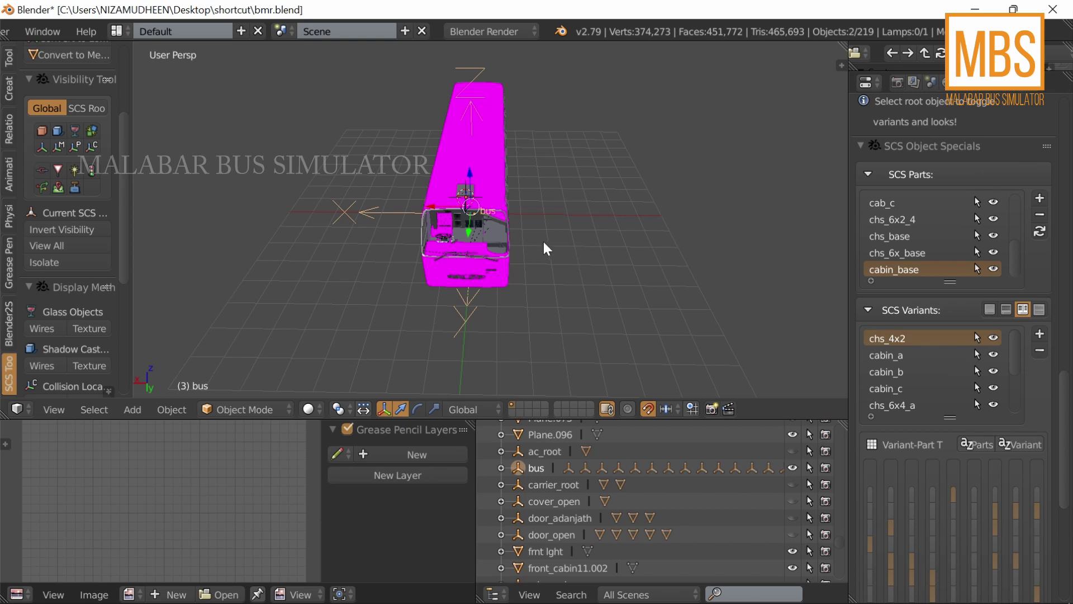
pyautogui.moveTo(544, 242); pyautogui.dragTo(482, 231, button='middle')
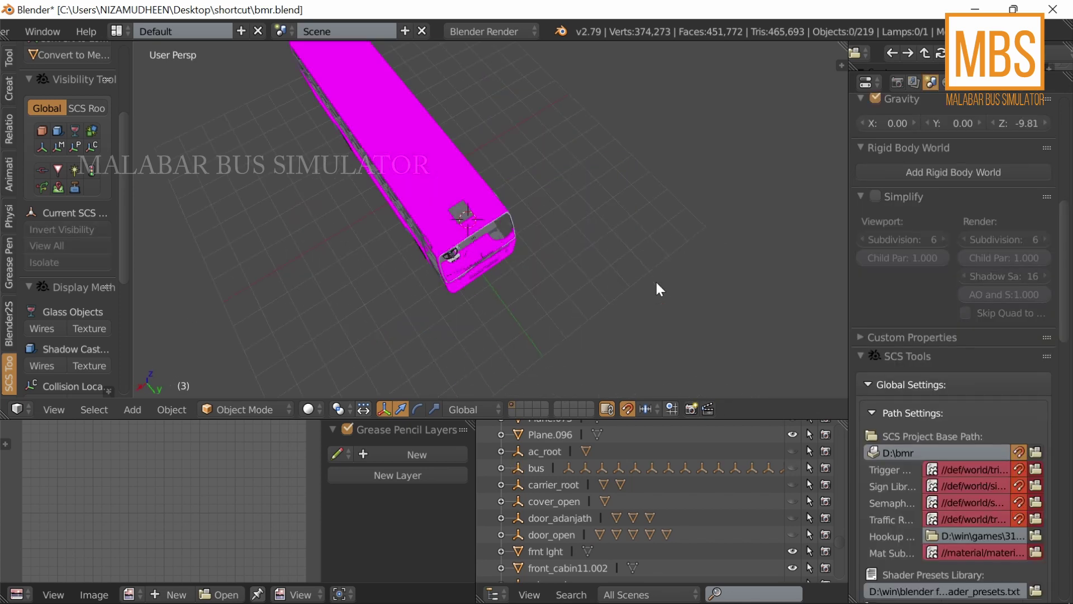
# - Add a new SCS root object named air_closed and frame it in the view
pyautogui.hotkey('shift', 'a')
pyautogui.click(566, 177)
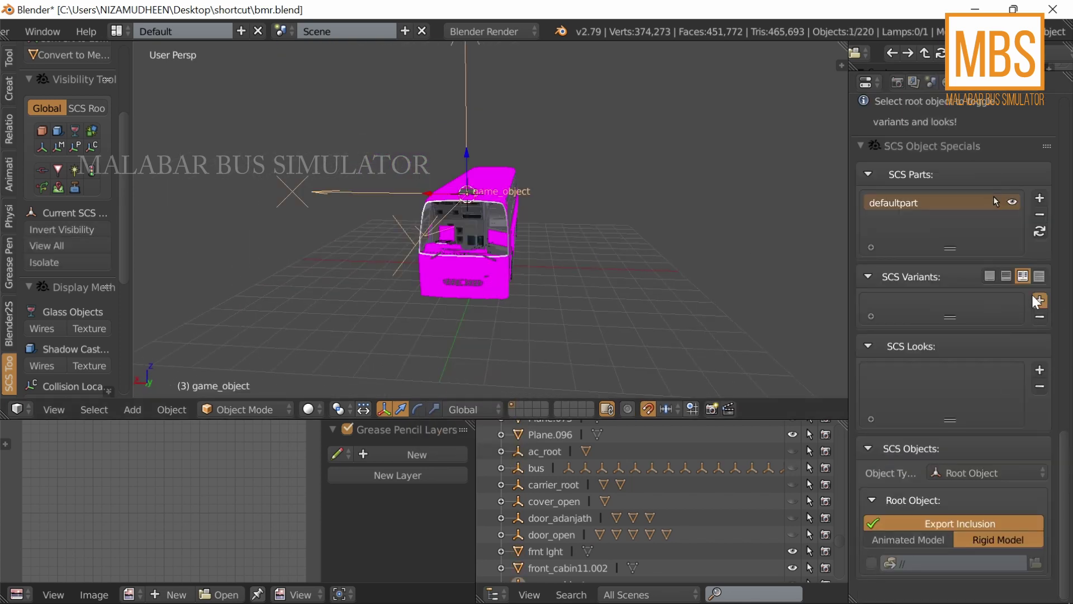
pyautogui.scroll(-1, 583, 522)
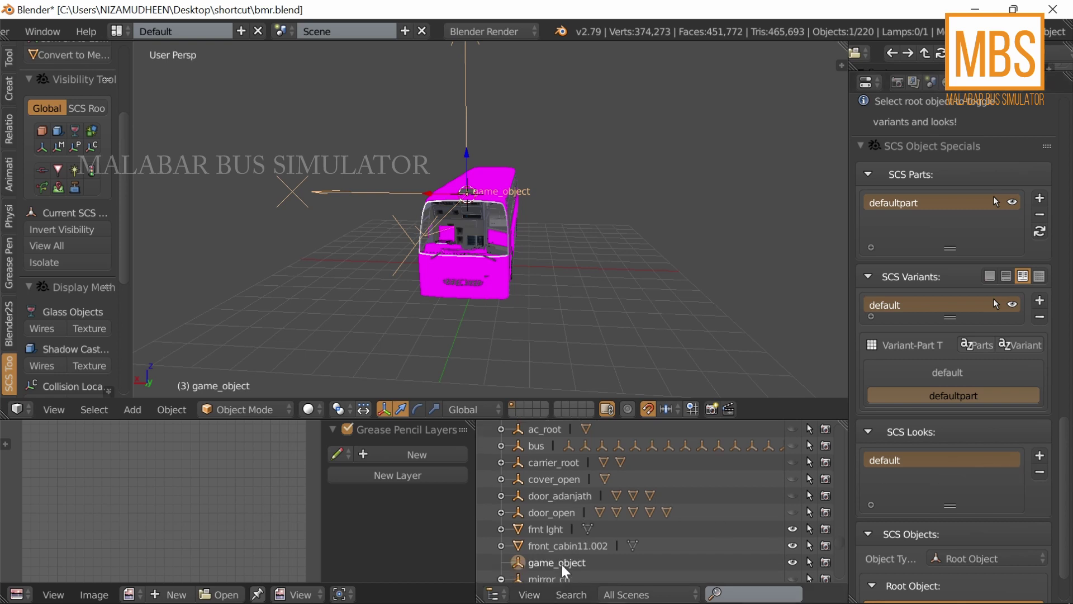
pyautogui.doubleClick(562, 563)
pyautogui.write('air_closed')
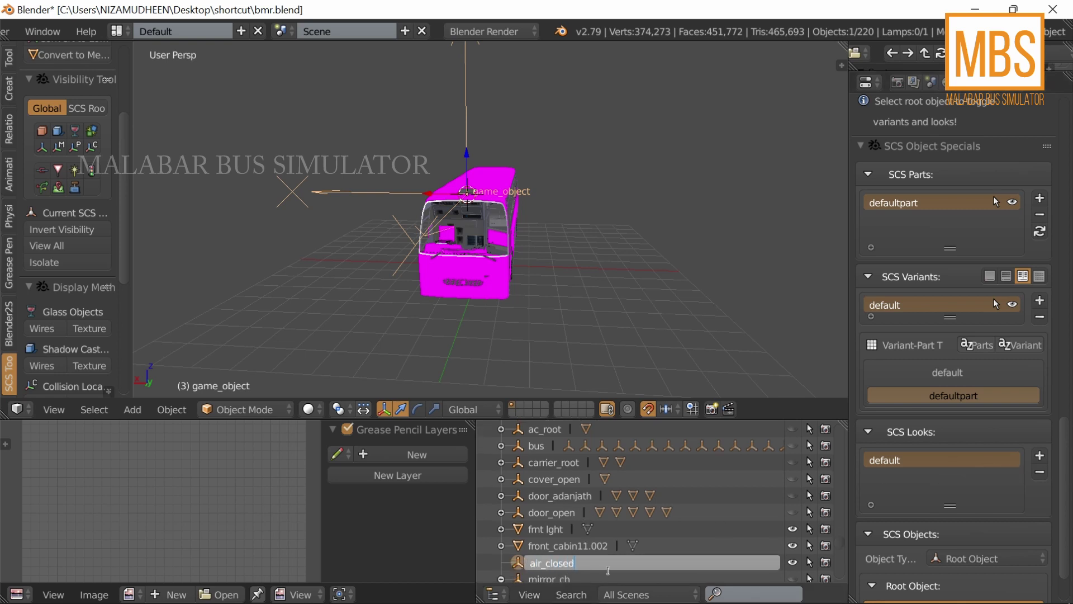
pyautogui.press('Return')
pyautogui.press('KP_Decimal')
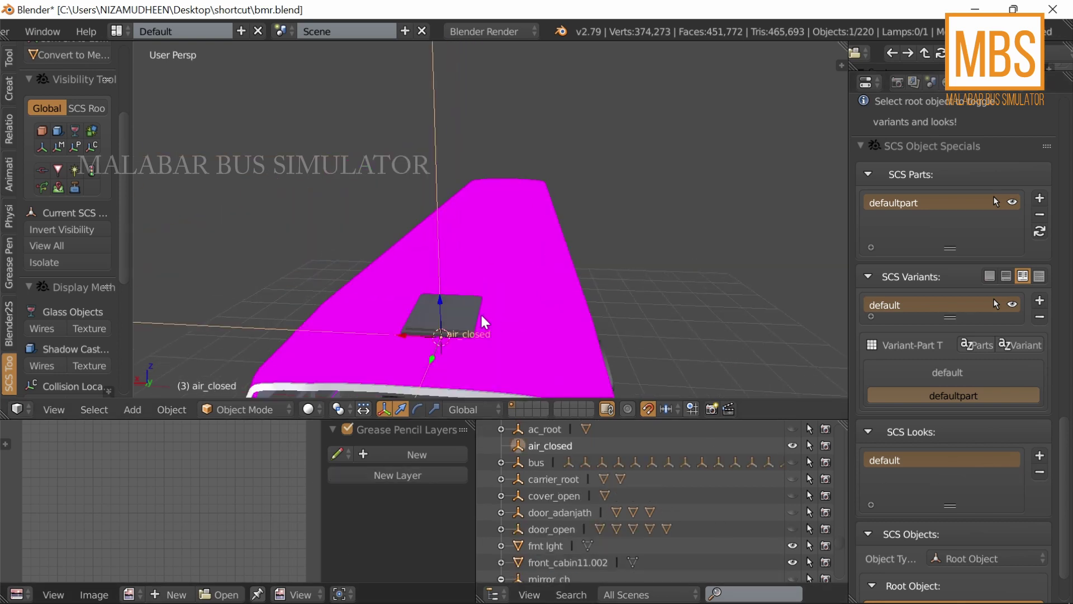
# - Select the small grey lid planes on the roof
pyautogui.rightClick(472, 323)
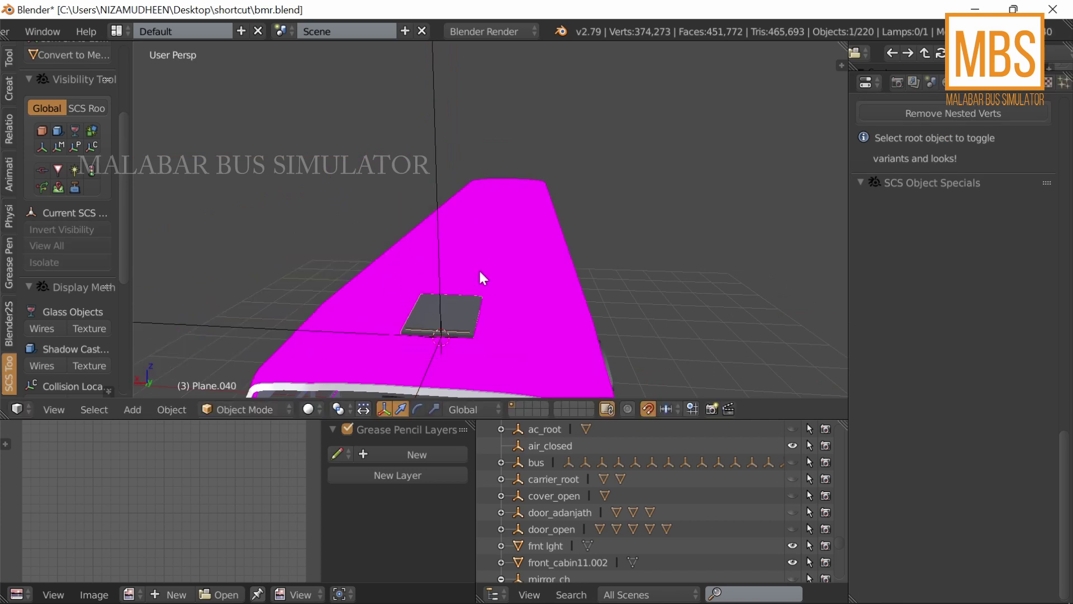
pyautogui.scroll(-10, 544, 488)
pyautogui.scroll(-2, 538, 488)
pyautogui.scroll(-5, 537, 489)
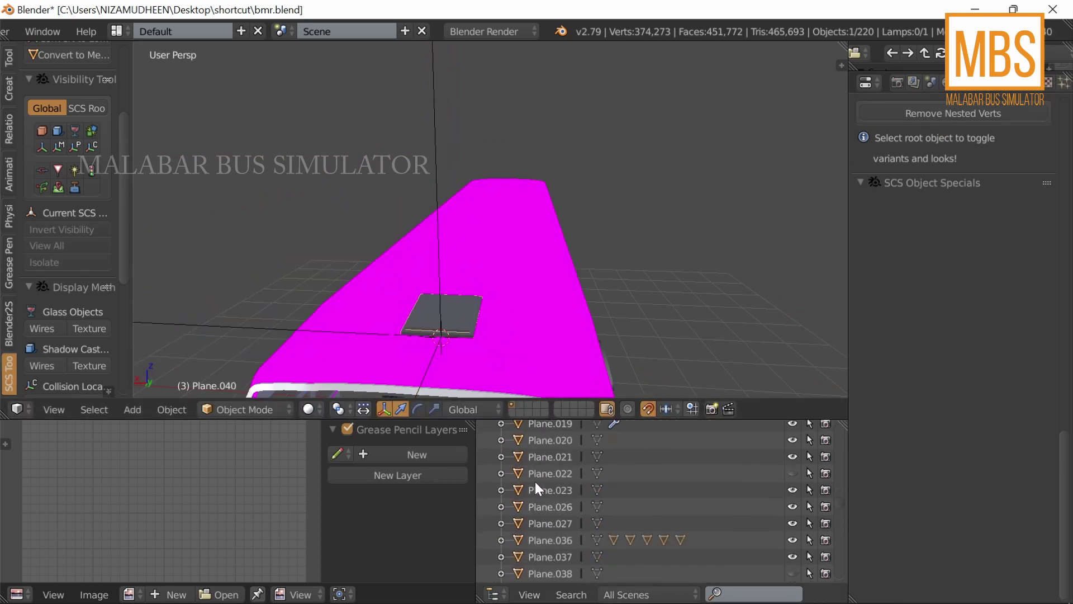
pyautogui.scroll(10, 535, 482)
pyautogui.scroll(3, 554, 486)
pyautogui.scroll(-3, 552, 474)
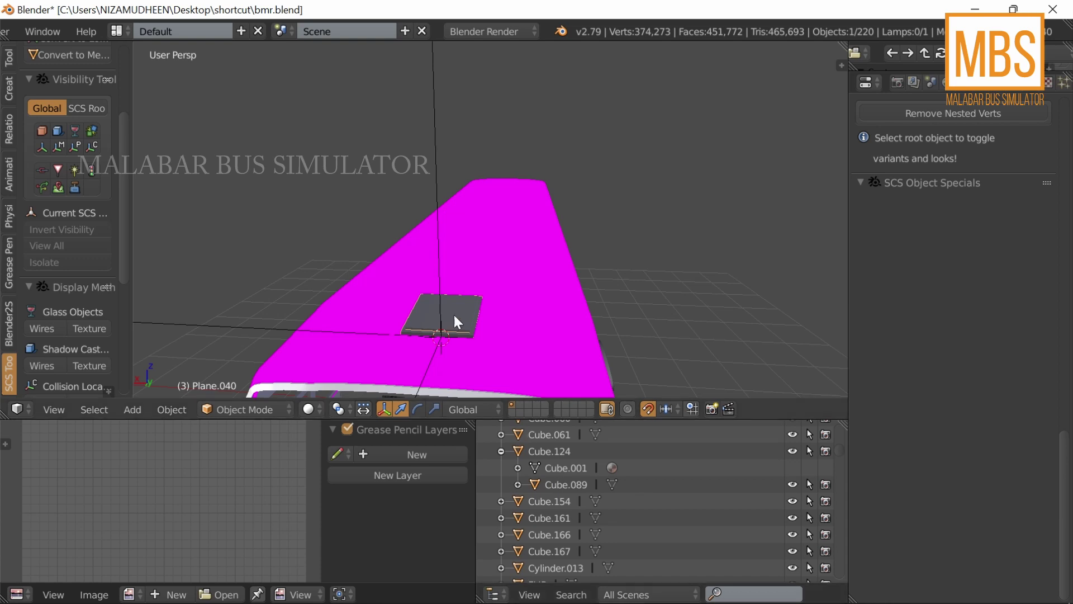
pyautogui.rightClick(467, 329)
pyautogui.rightClick(464, 335)
# - Parent the lid planes, including Plane.066, under air_closed
pyautogui.hotkey('ctrl', 'p')
pyautogui.click(446, 137)
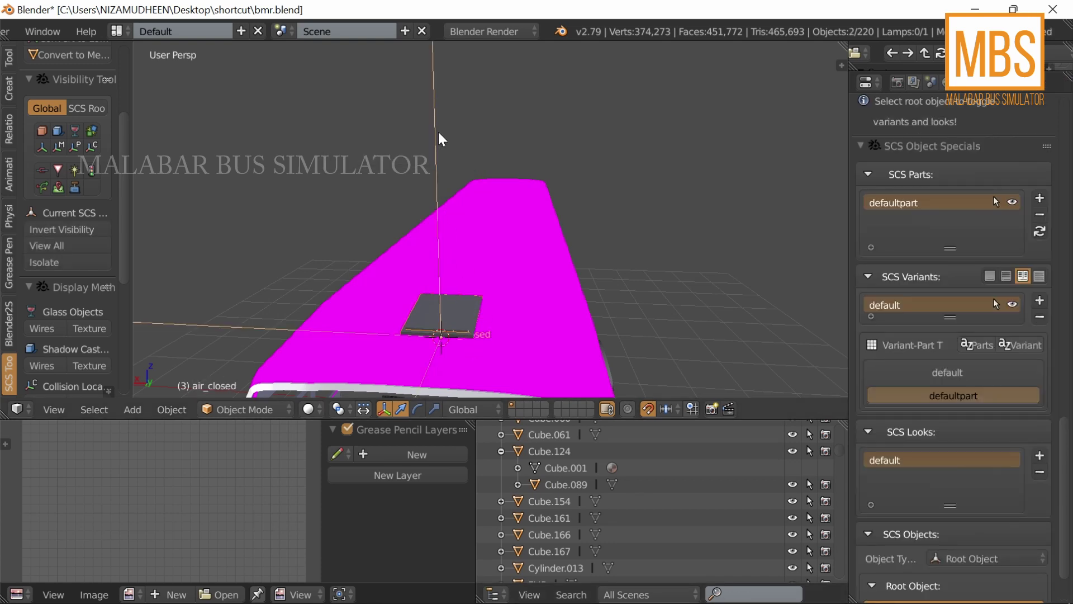
pyautogui.rightClick(452, 315)
pyautogui.hotkey('ctrl', 'p')
pyautogui.click(443, 151)
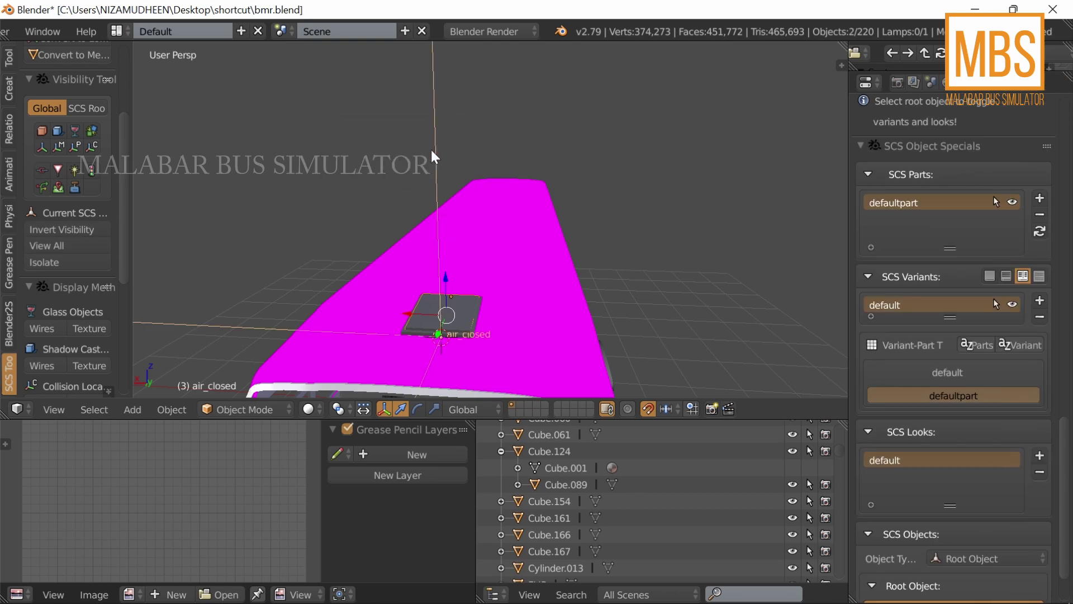
# - Create a new folder named 'air' in the upgrade folder and return to Blender
pyautogui.hotkey('alt', 'Tab')
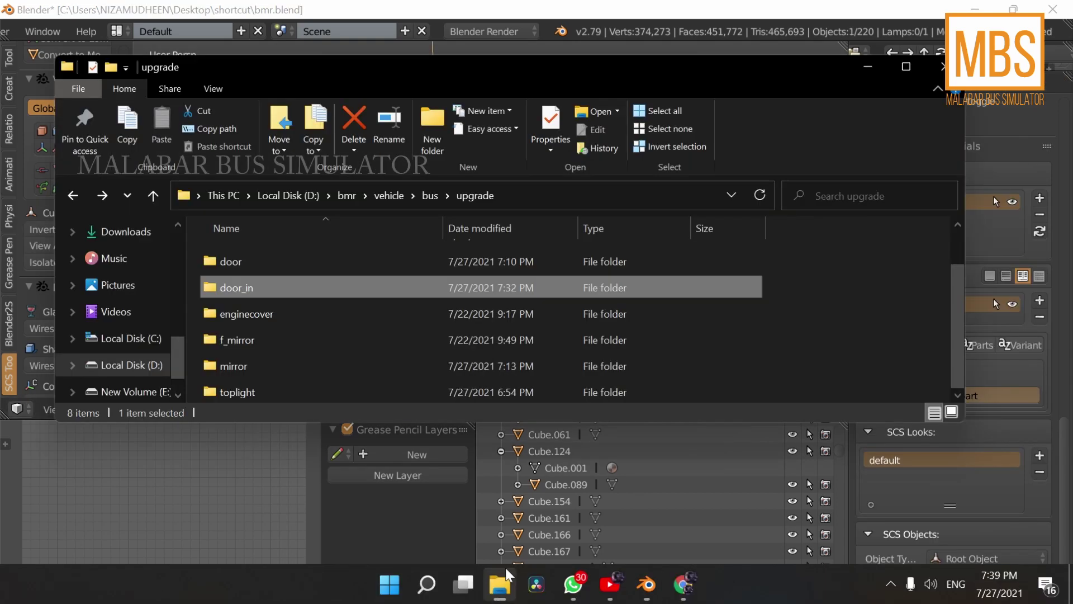
pyautogui.hotkey('ctrl', 'shift', 'n')
pyautogui.write('air')
pyautogui.press('Return')
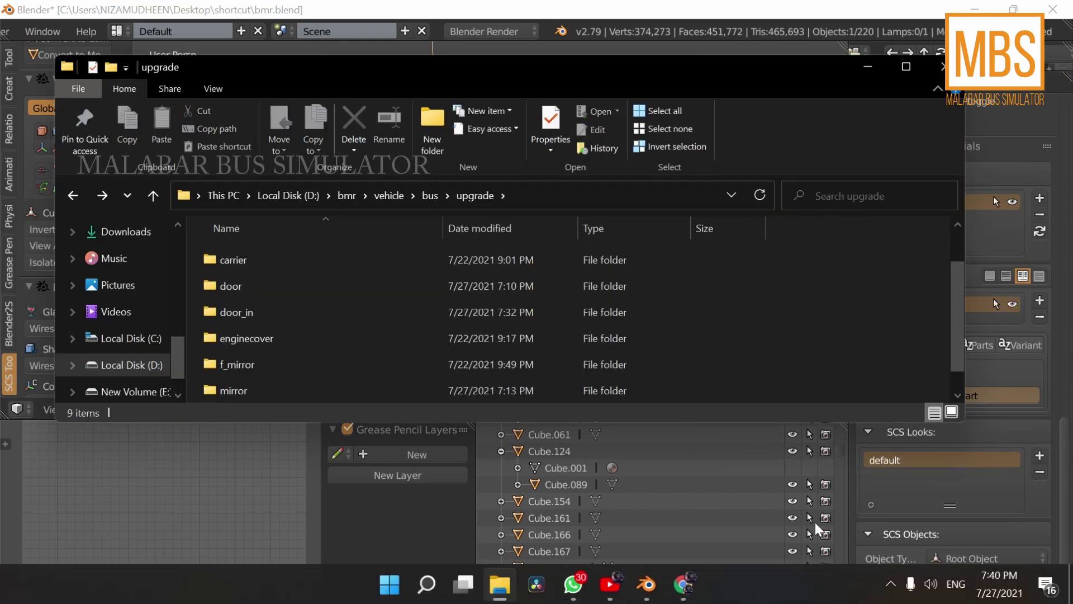
pyautogui.hotkey('alt', 'Tab')
pyautogui.scroll(-10, 946, 144)
pyautogui.scroll(-10, 952, 438)
# - Set the Default Export Path to vehicle/bus/upgrade/air
pyautogui.scroll(-8, 970, 363)
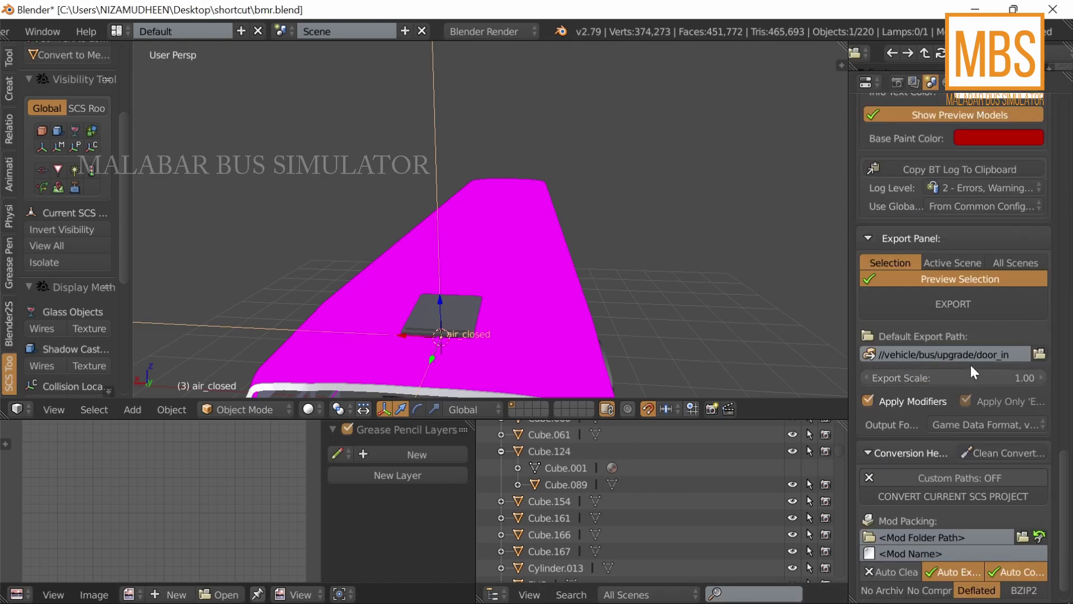
pyautogui.click(1041, 352)
pyautogui.click(244, 147)
pyautogui.click(242, 131)
pyautogui.click(1051, 75)
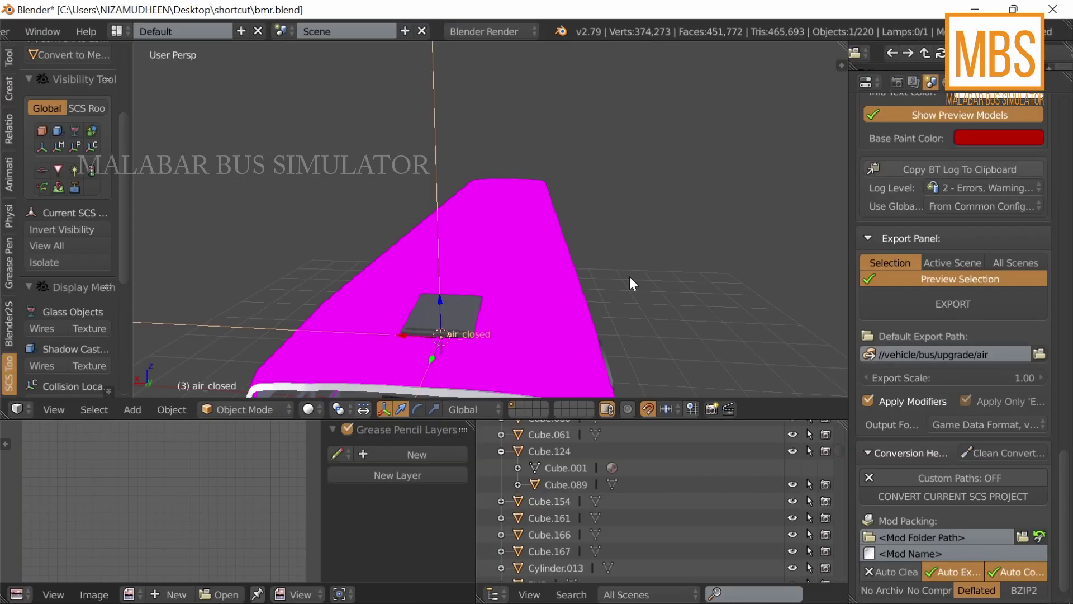
# - Select air_closed with its lid planes and export the closed lid
pyautogui.scroll(-5, 537, 491)
pyautogui.scroll(-5, 536, 511)
pyautogui.scroll(-5, 540, 511)
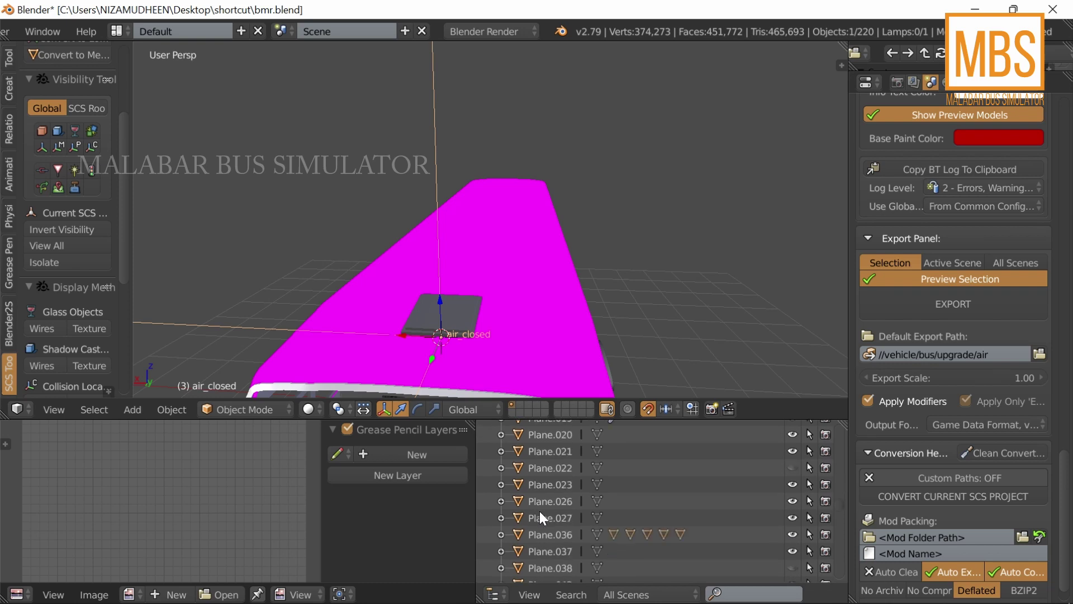
pyautogui.click(501, 500)
pyautogui.keyDown('ctrl'); pyautogui.click(541, 517); pyautogui.keyUp('ctrl')
pyautogui.keyDown('ctrl'); pyautogui.click(541, 531); pyautogui.keyUp('ctrl')
pyautogui.click(961, 279)
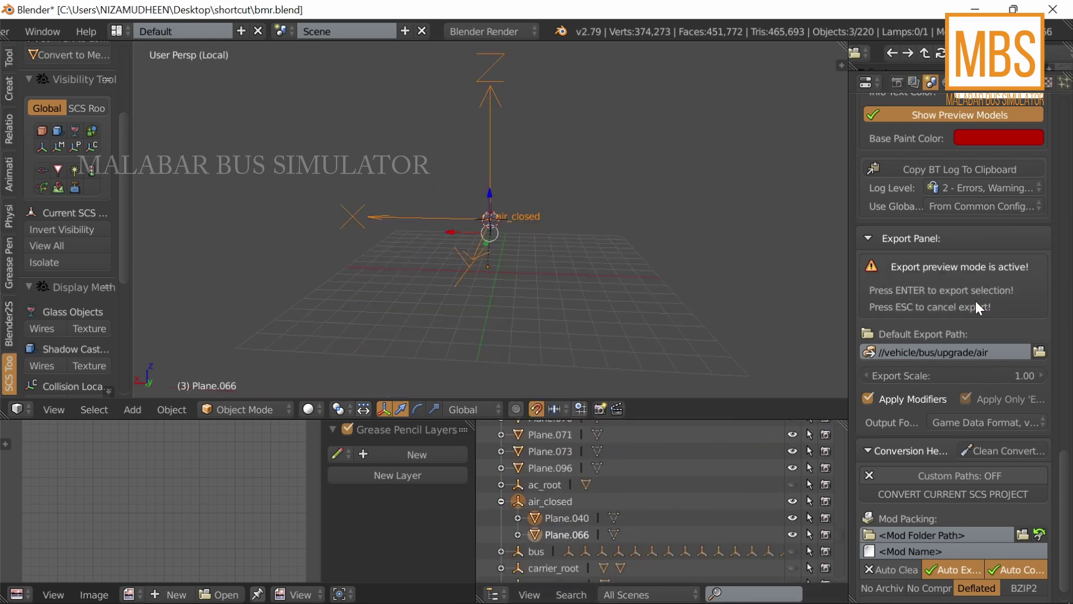
pyautogui.press('Escape')
# - Rotate the lid open around the X axis
pyautogui.scroll(2, 440, 318)
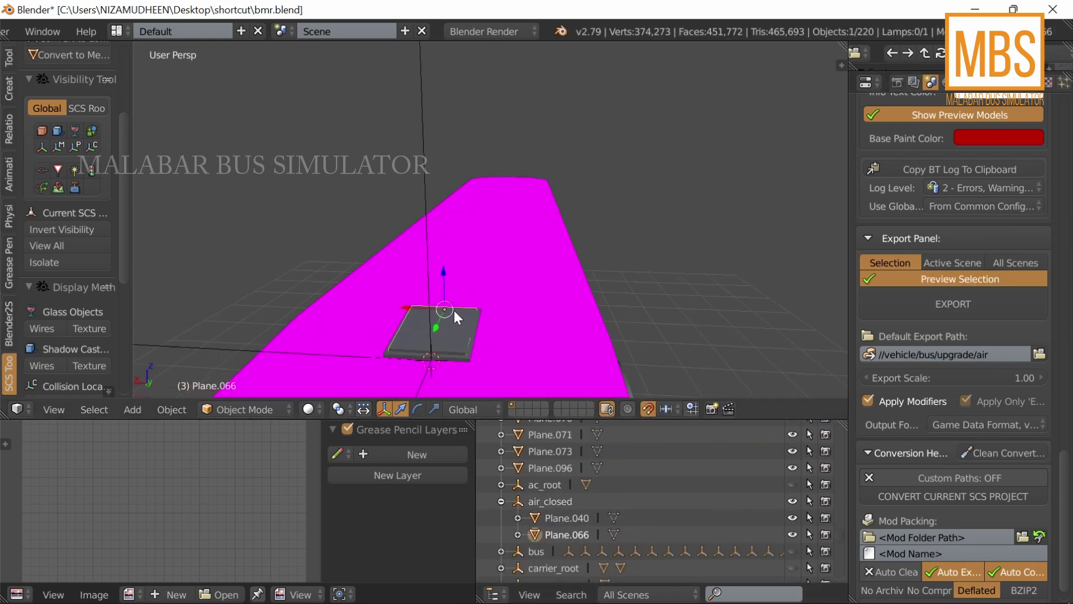
pyautogui.scroll(4, 454, 310)
pyautogui.press('r')
pyautogui.press('Escape')
pyautogui.press('r')
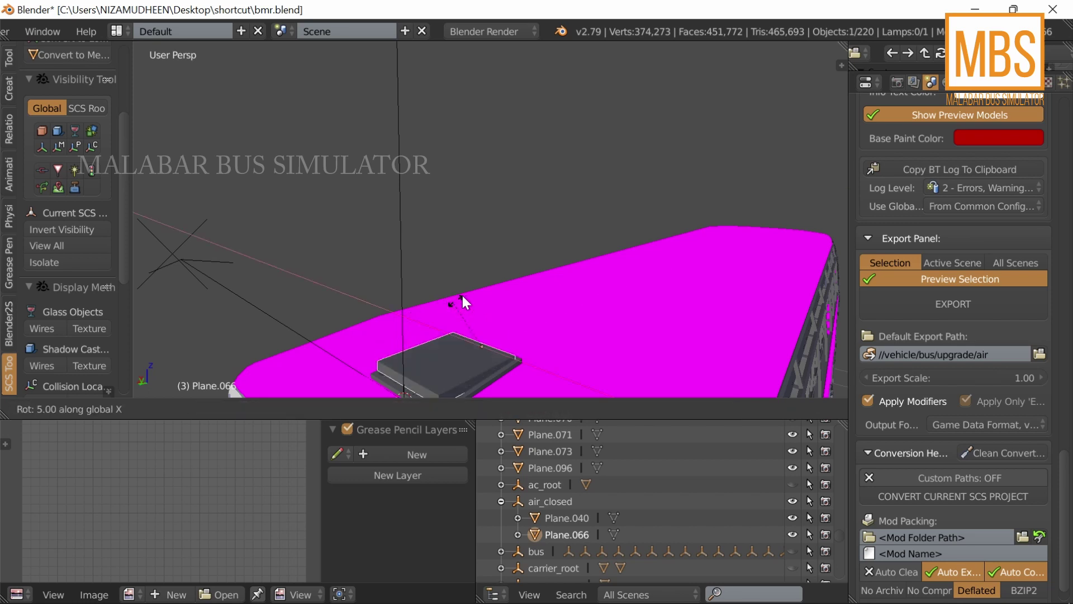
pyautogui.press('x')
pyautogui.click(489, 285)
pyautogui.moveTo(489, 285)
pyautogui.mouseDown(button='middle')
pyautogui.moveTo(549, 324)
pyautogui.moveTo(502, 366)
pyautogui.moveTo(545, 297)
pyautogui.mouseUp(button='middle')
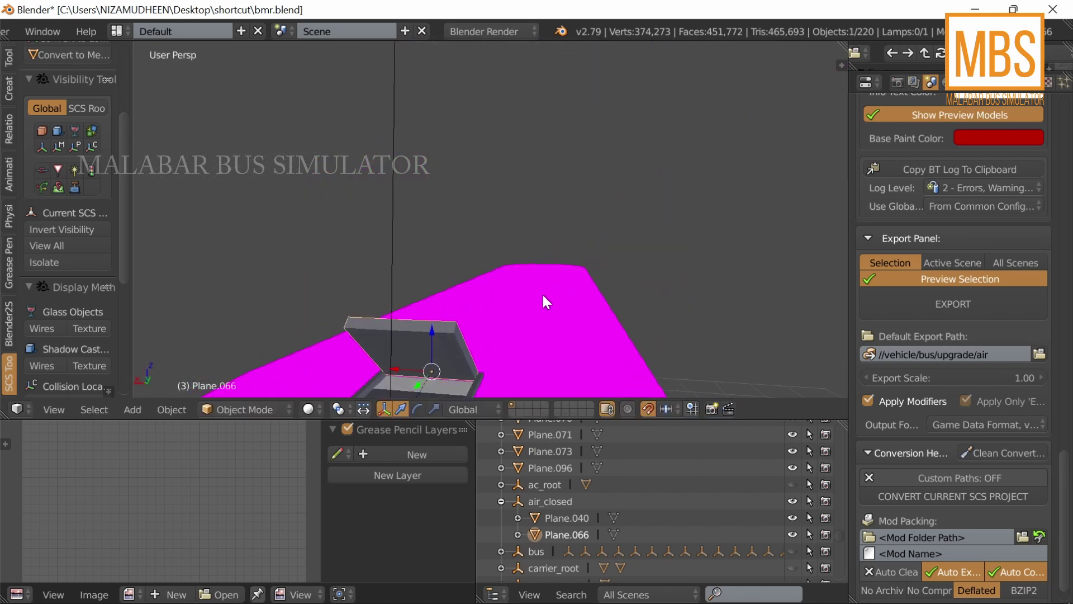
# - Rename the root to air_open, select it with its lid planes, and export
pyautogui.doubleClick(568, 499)
pyautogui.write('air_op')
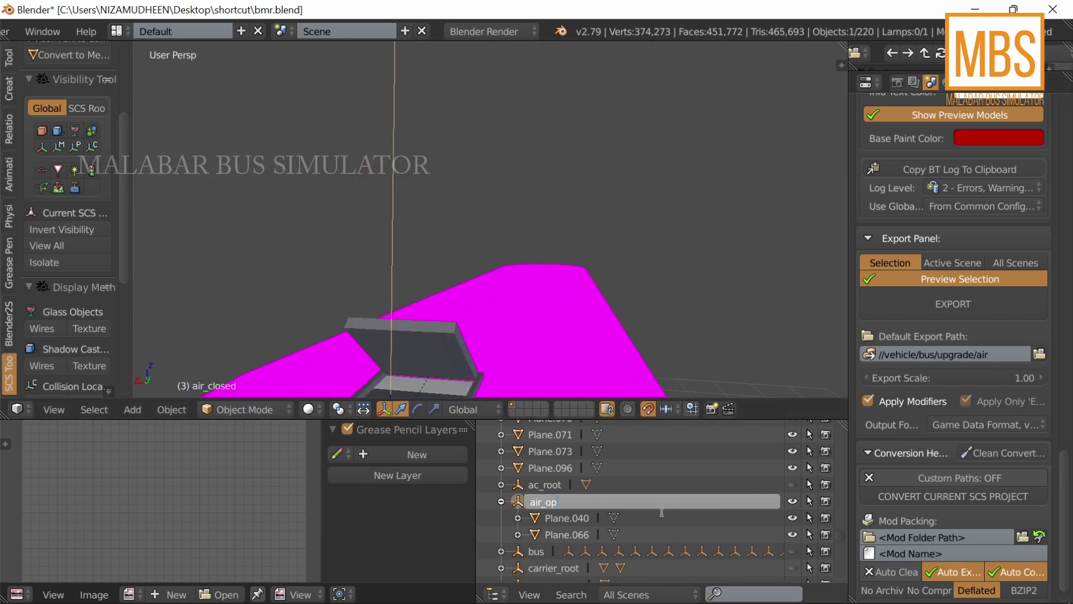
pyautogui.press('Return')
pyautogui.keyDown('shift'); pyautogui.click(554, 517); pyautogui.keyUp('shift')
pyautogui.keyDown('shift'); pyautogui.click(540, 535); pyautogui.keyUp('shift')
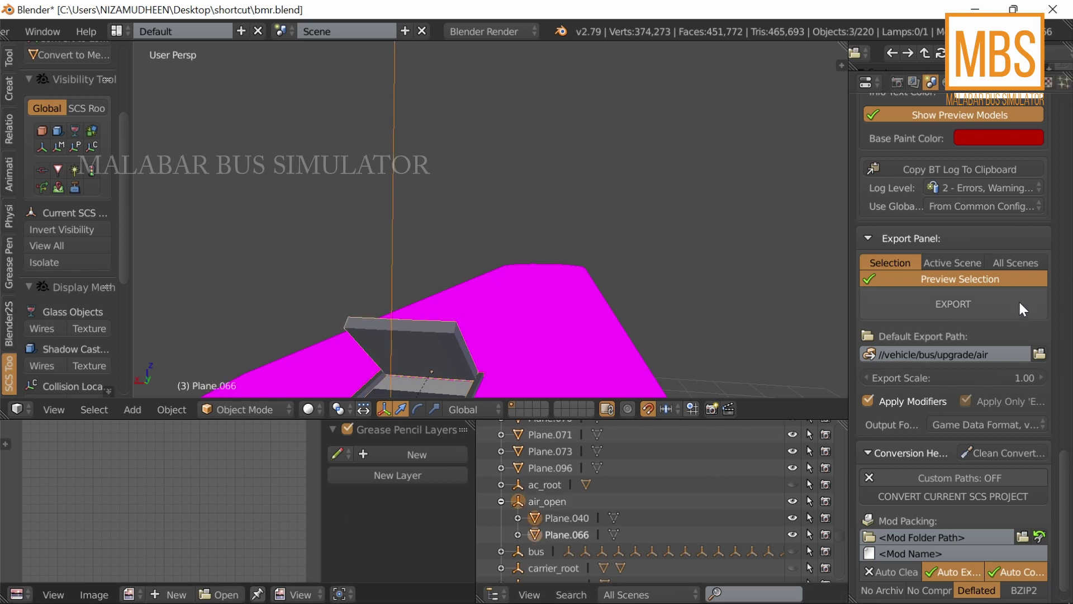
pyautogui.click(960, 278)
pyautogui.press('Return')
pyautogui.hotkey('alt', 'Tab')
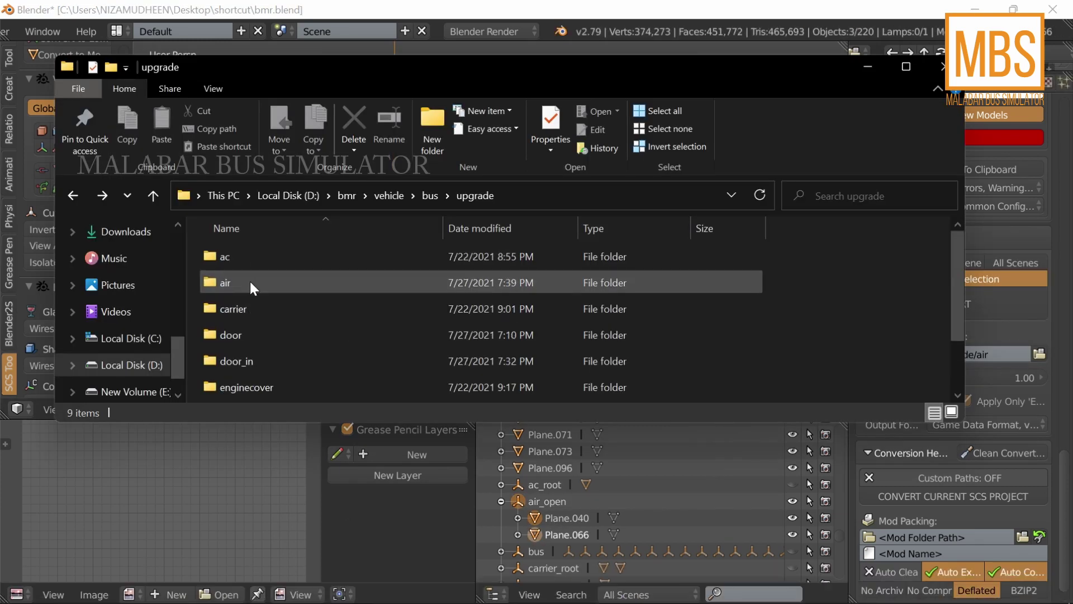
# - Open the air folder to check the exported files, then orbit around the bus in Blender
pyautogui.doubleClick(250, 281)
pyautogui.hotkey('alt', 'Tab')
pyautogui.moveTo(544, 264)
pyautogui.mouseDown(button='middle')
pyautogui.moveTo(429, 292)
pyautogui.moveTo(609, 268)
pyautogui.moveTo(450, 305)
pyautogui.moveTo(377, 294)
pyautogui.moveTo(477, 305)
pyautogui.moveTo(546, 291)
pyautogui.moveTo(494, 306)
pyautogui.moveTo(542, 293)
pyautogui.moveTo(486, 299)
pyautogui.moveTo(651, 302)
pyautogui.moveTo(622, 365)
pyautogui.moveTo(491, 268)
pyautogui.mouseUp(button='middle')
# - Select the side luggage panel on the bus
pyautogui.rightClick(623, 366)
pyautogui.press('g')
pyautogui.click(627, 331)
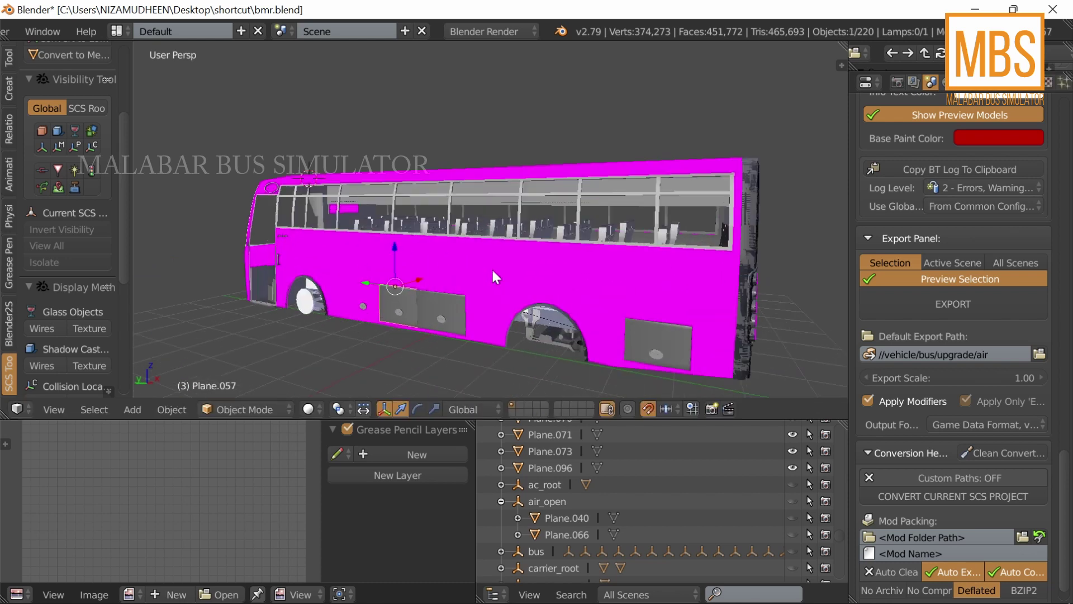
pyautogui.scroll(3, 374, 262)
# - Add a Model Locator named side beside the panels and select the bus root
pyautogui.hotkey('shift', 'a')
pyautogui.click(453, 285)
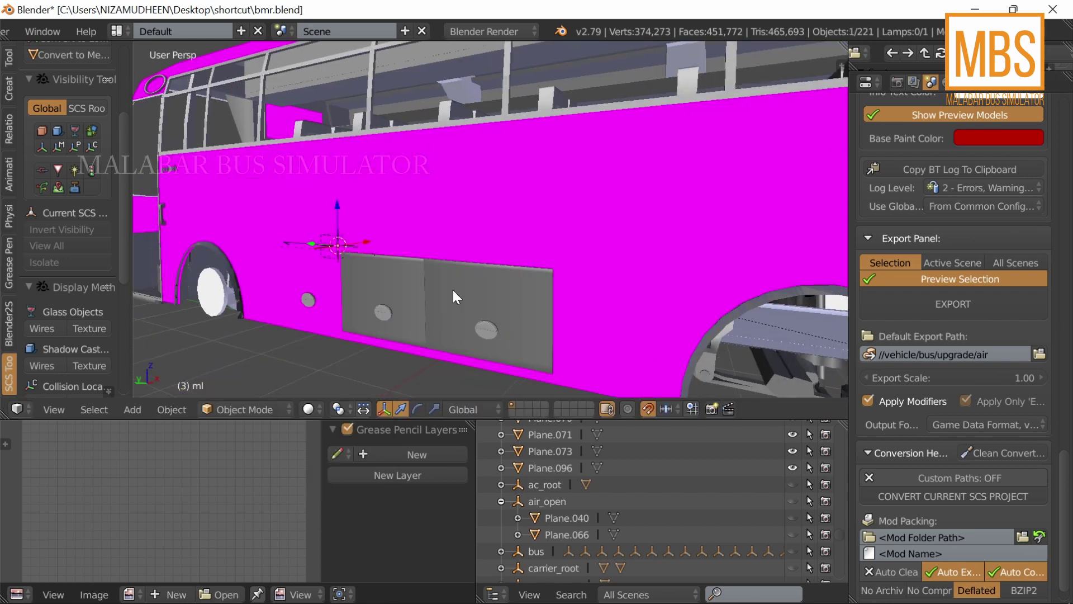
pyautogui.click(971, 273)
pyautogui.write('side')
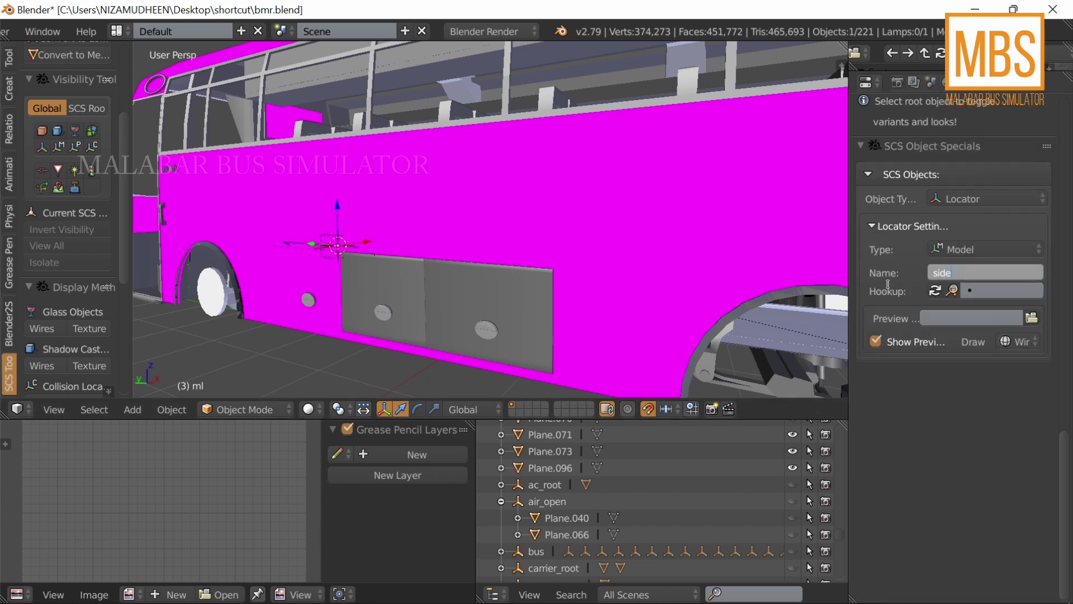
pyautogui.press('Return')
pyautogui.scroll(5, 549, 484)
pyautogui.scroll(5, 548, 478)
pyautogui.scroll(-8, 556, 513)
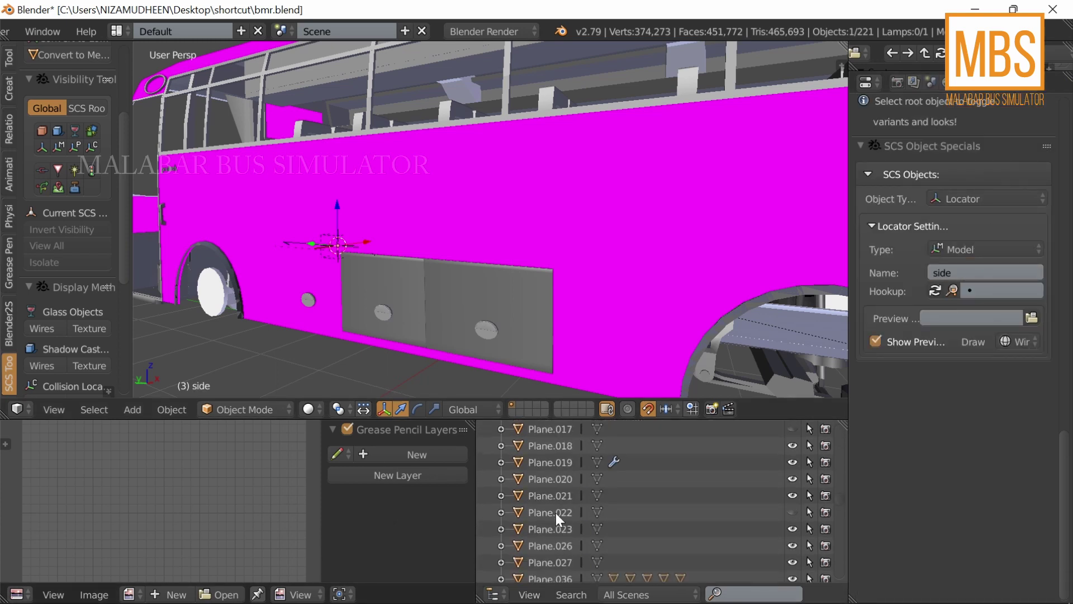
pyautogui.scroll(-5, 561, 515)
pyautogui.scroll(-2, 569, 519)
pyautogui.scroll(2, 569, 520)
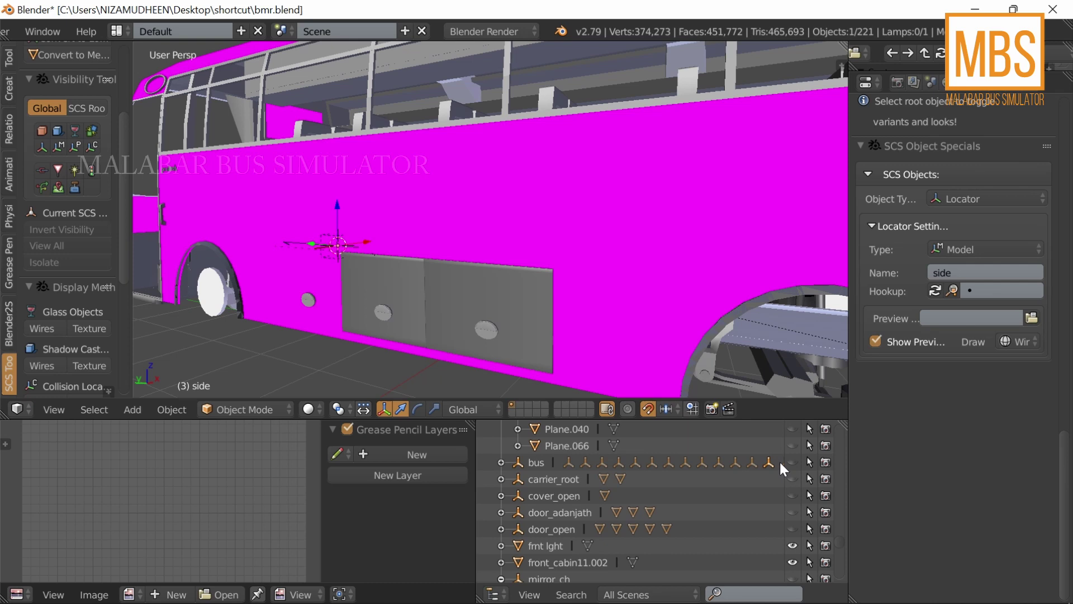
pyautogui.keyDown('ctrl'); pyautogui.click(518, 463); pyautogui.keyUp('ctrl')
pyautogui.scroll(-4, 428, 238)
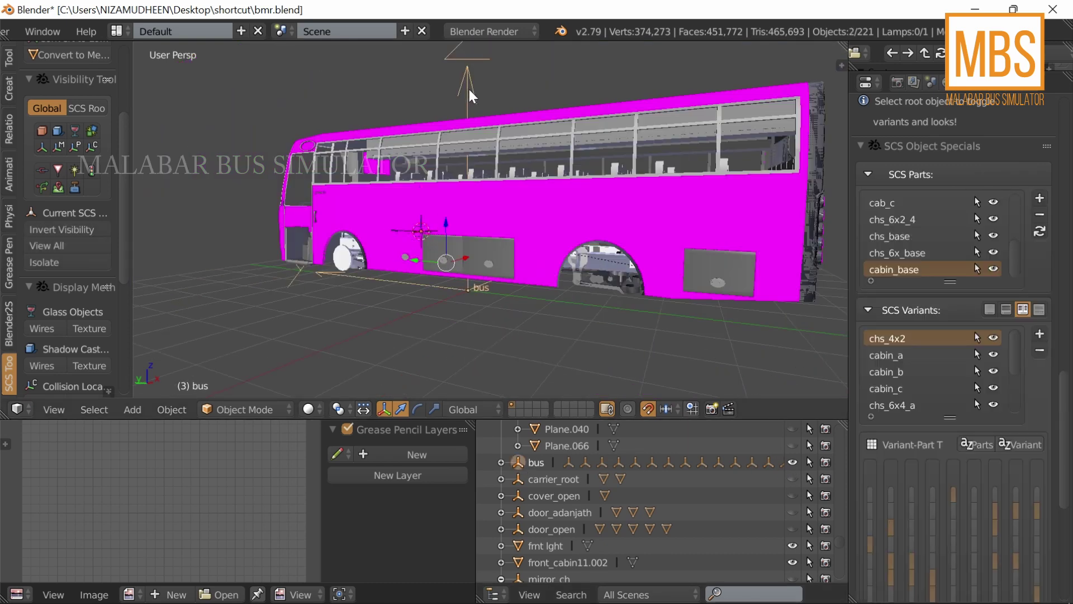
# - Parent the side locator to bus and add a new SCS root named side_closed
pyautogui.hotkey('ctrl', 'p')
pyautogui.click(466, 88)
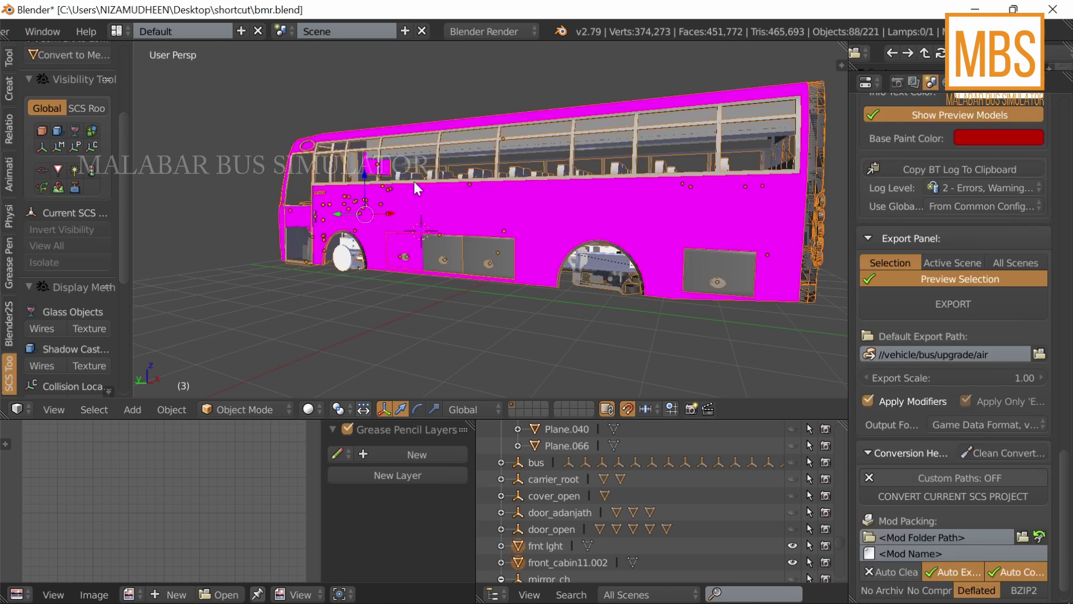
pyautogui.hotkey('shift', 'a')
pyautogui.click(480, 183)
pyautogui.click(1039, 302)
pyautogui.scroll(-3, 561, 535)
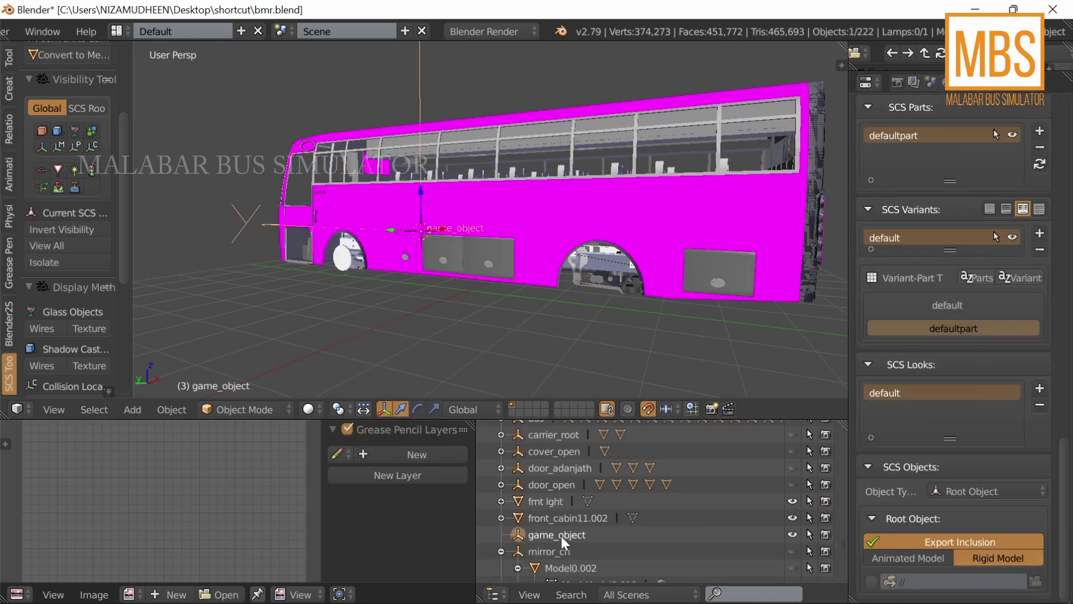
pyautogui.doubleClick(562, 537)
pyautogui.write('side_closed')
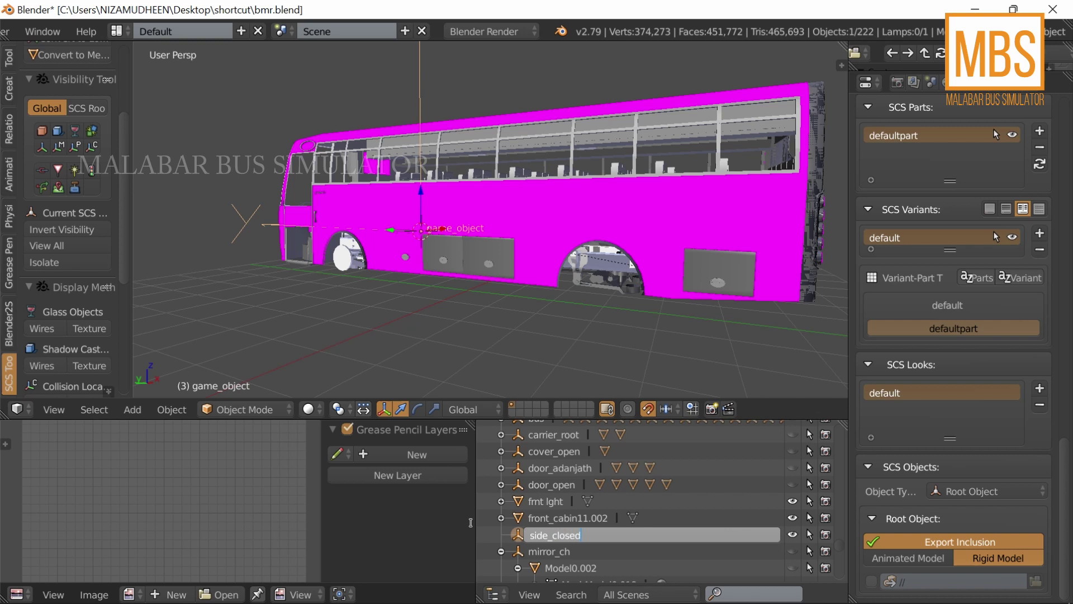
# - Create and open a new 'side' folder in the upgrade folder
pyautogui.hotkey('alt', 'Tab')
pyautogui.hotkey('alt', 'Up')
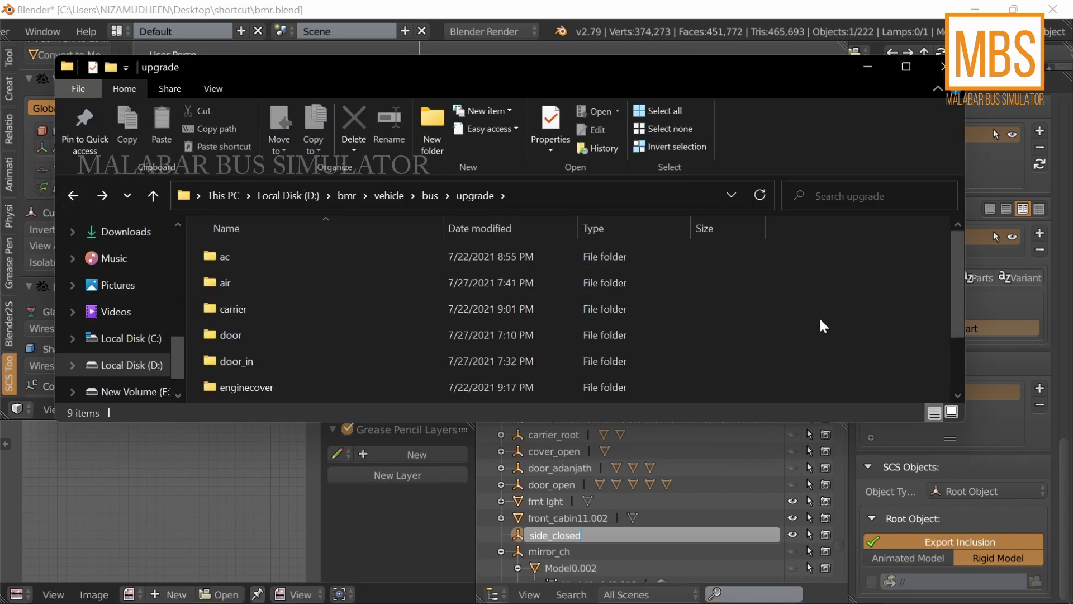
pyautogui.hotkey('ctrl', 'shift', 'n')
pyautogui.write('side')
pyautogui.press('Return')
pyautogui.doubleClick(499, 390)
pyautogui.hotkey('alt', 'Tab')
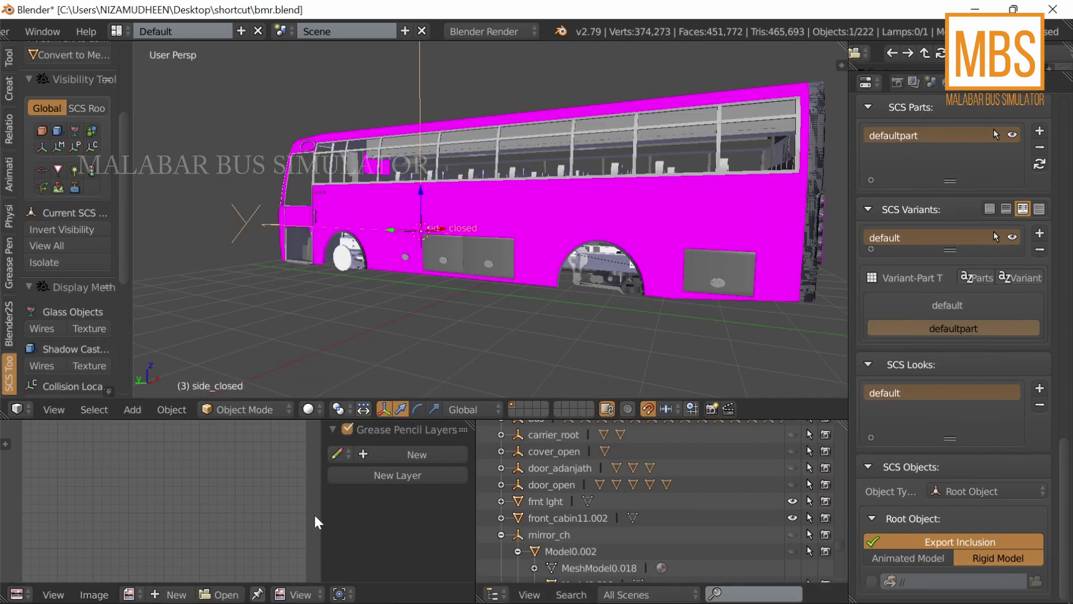
# - Select the side luggage panels on the bus
pyautogui.scroll(-5, 614, 505)
pyautogui.scroll(-3, 614, 498)
pyautogui.scroll(-3, 611, 498)
pyautogui.rightClick(465, 253)
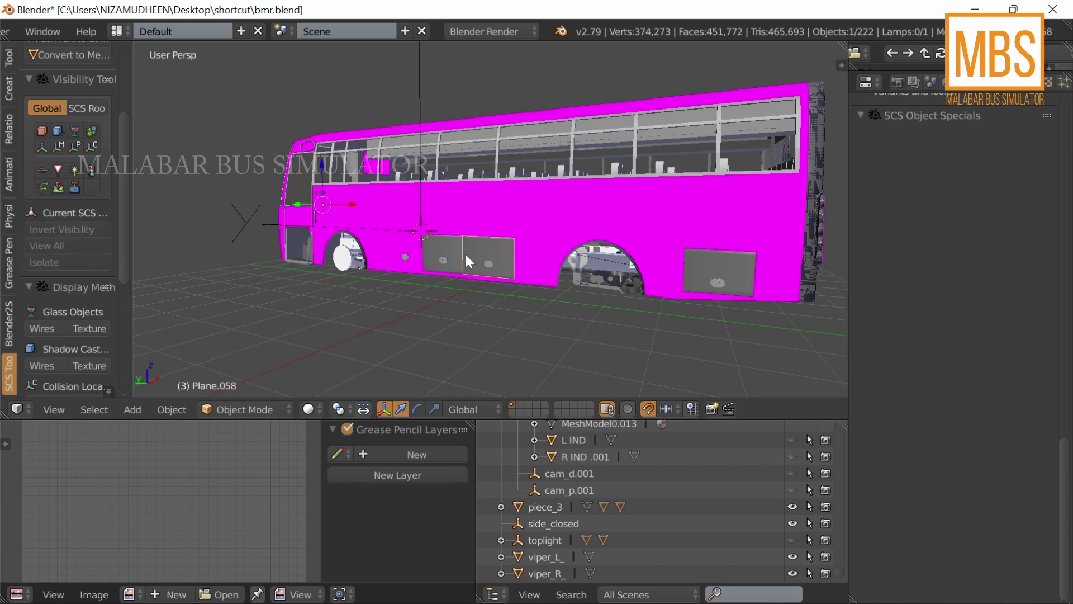
pyautogui.press('g')
pyautogui.rightClick(333, 281)
pyautogui.press('g')
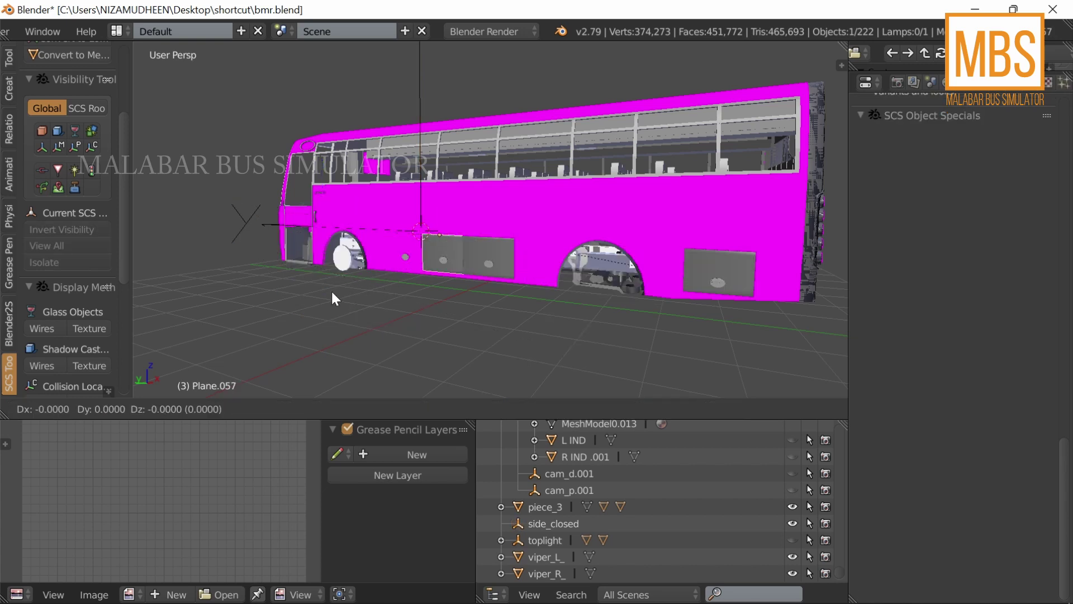
pyautogui.press('Escape')
# - Parent the luggage panels to side_closed and test-move them
pyautogui.keyDown('shift'); pyautogui.rightClick(421, 100); pyautogui.keyUp('shift')
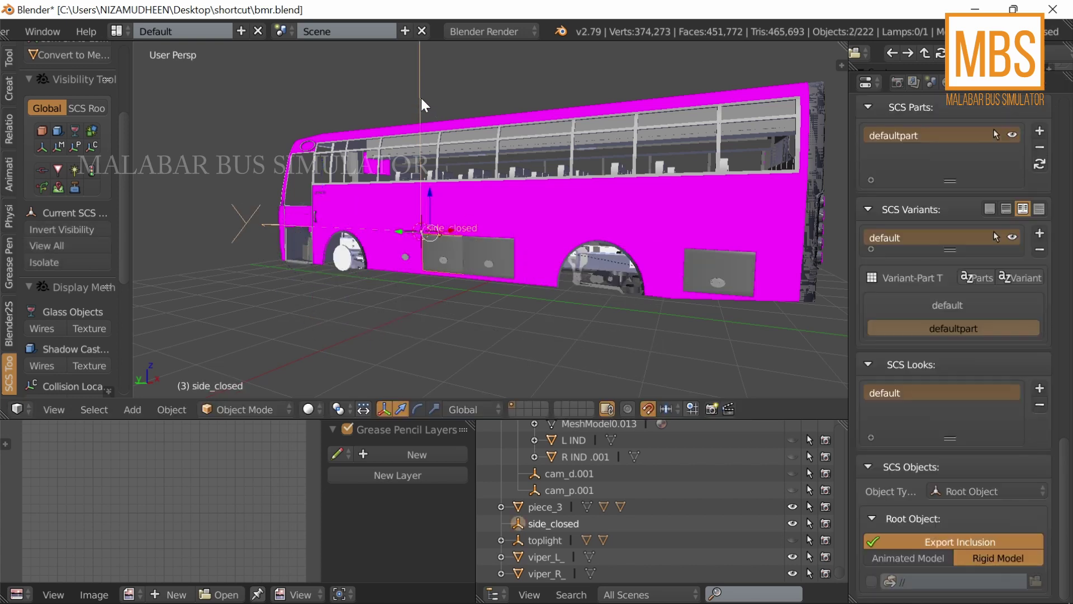
pyautogui.hotkey('ctrl', 'p')
pyautogui.click(419, 99)
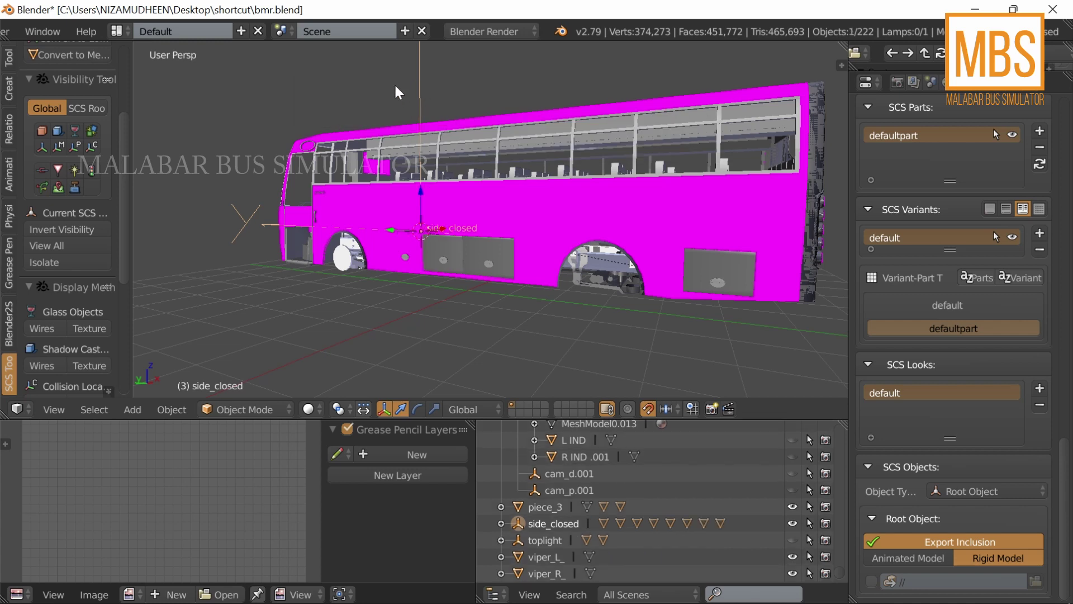
pyautogui.press('g')
pyautogui.press('Escape')
# - Set the export path to vehicle/bus/upgrade/side and export side_closed
pyautogui.click(1039, 353)
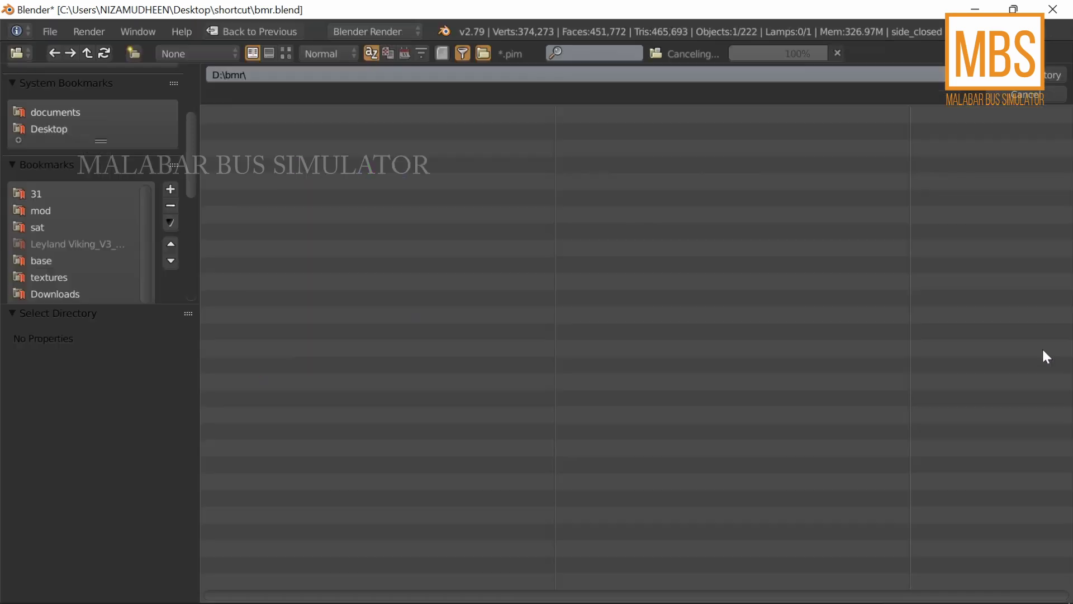
pyautogui.doubleClick(277, 144)
pyautogui.doubleClick(259, 264)
pyautogui.click(1050, 87)
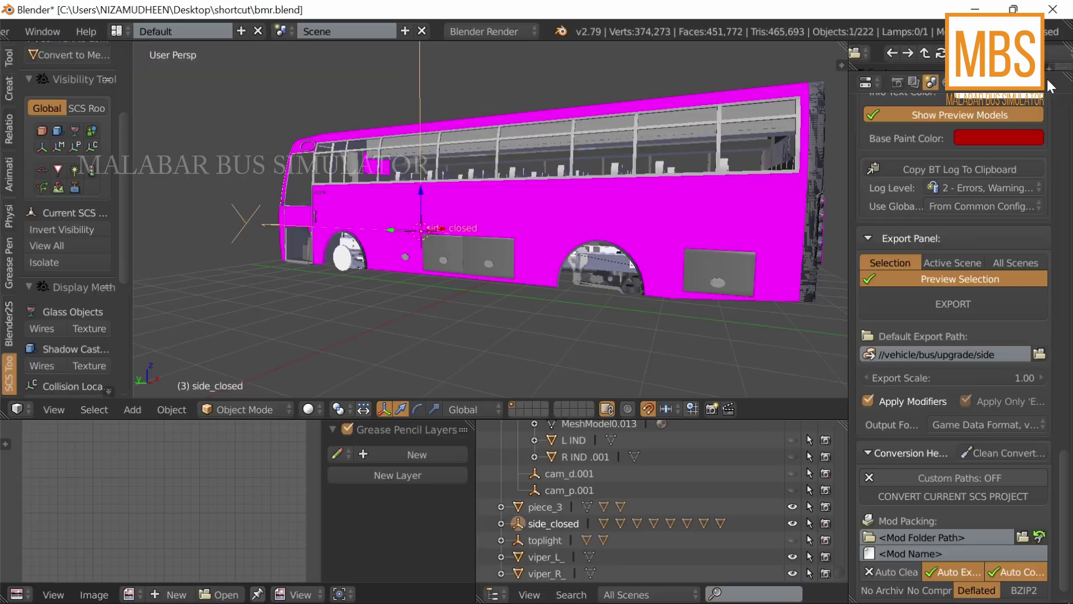
pyautogui.click(951, 302)
pyautogui.press('Return')
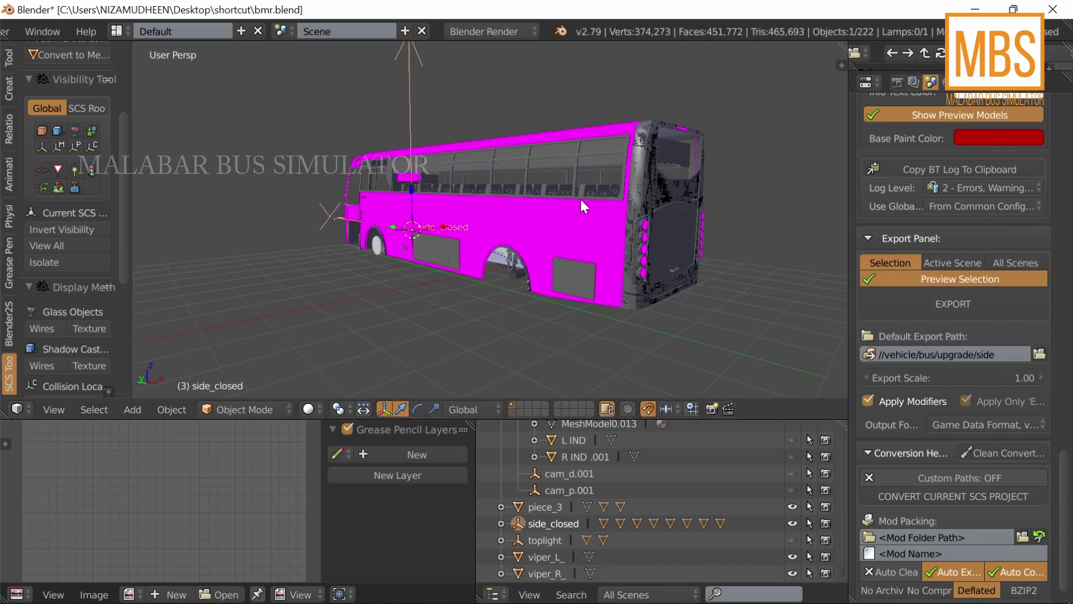
# - Trial-move side_closed along X by -0.3, then cancel, leaving it in place
pyautogui.write('gx-.3')
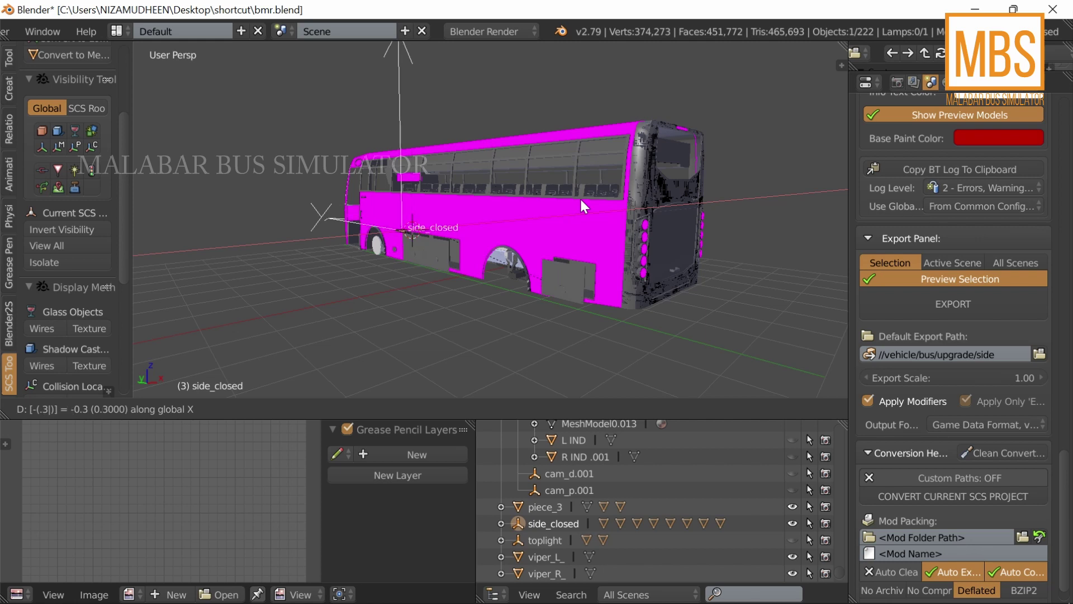
pyautogui.press('BackSpace')
pyautogui.press('BackSpace')
pyautogui.press('BackSpace')
pyautogui.press('z')
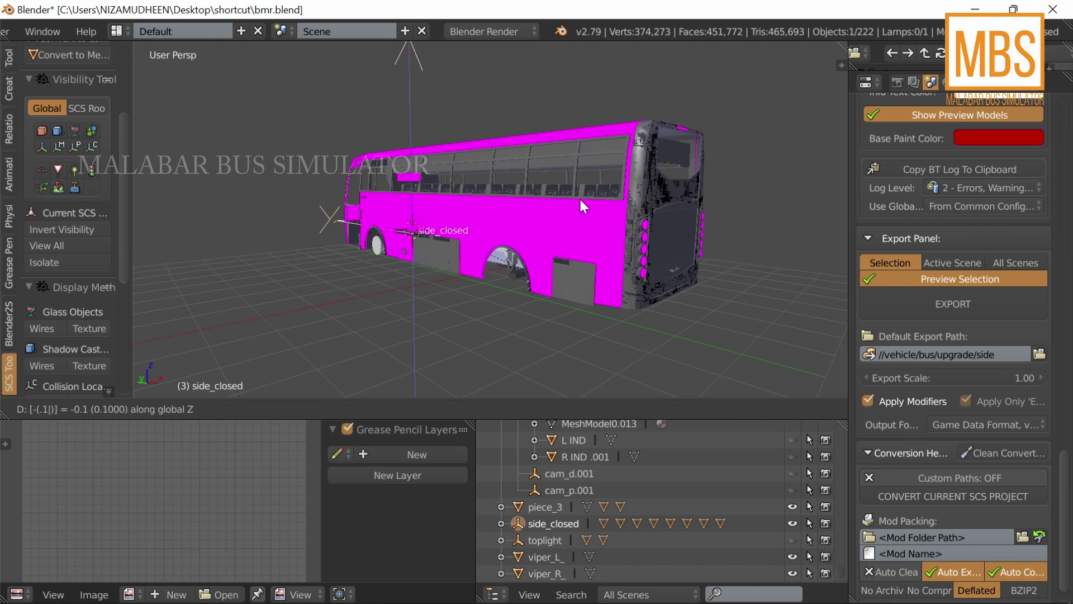
pyautogui.press('z')
pyautogui.press('z')
pyautogui.press('x')
pyautogui.press('Escape')
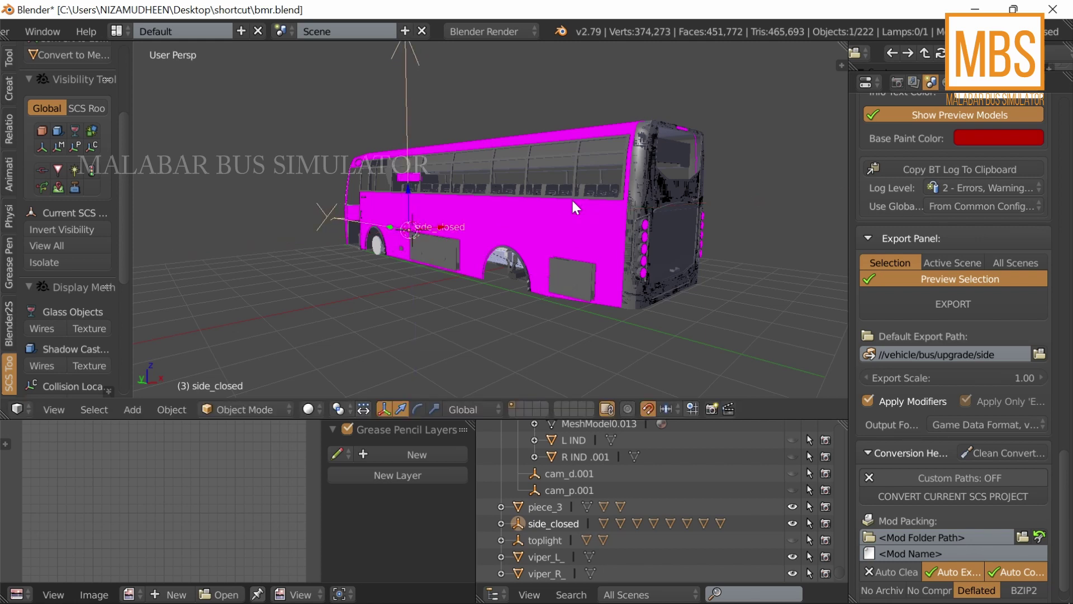
pyautogui.press('g')
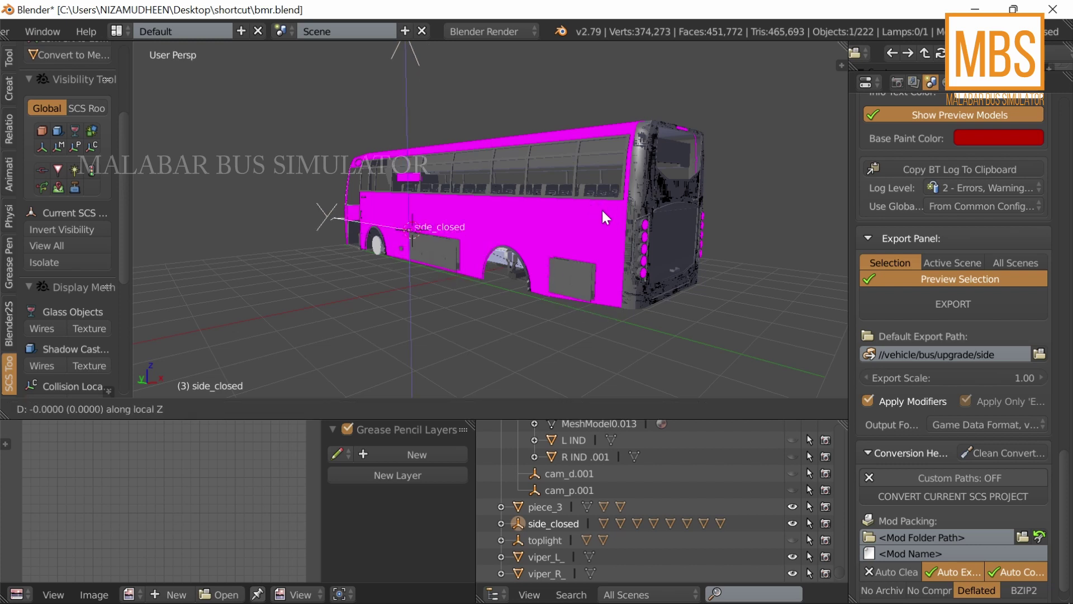
pyautogui.press('Escape')
# - Shift the front luggage door panel outward by -0.1 along X
pyautogui.scroll(5, 600, 221)
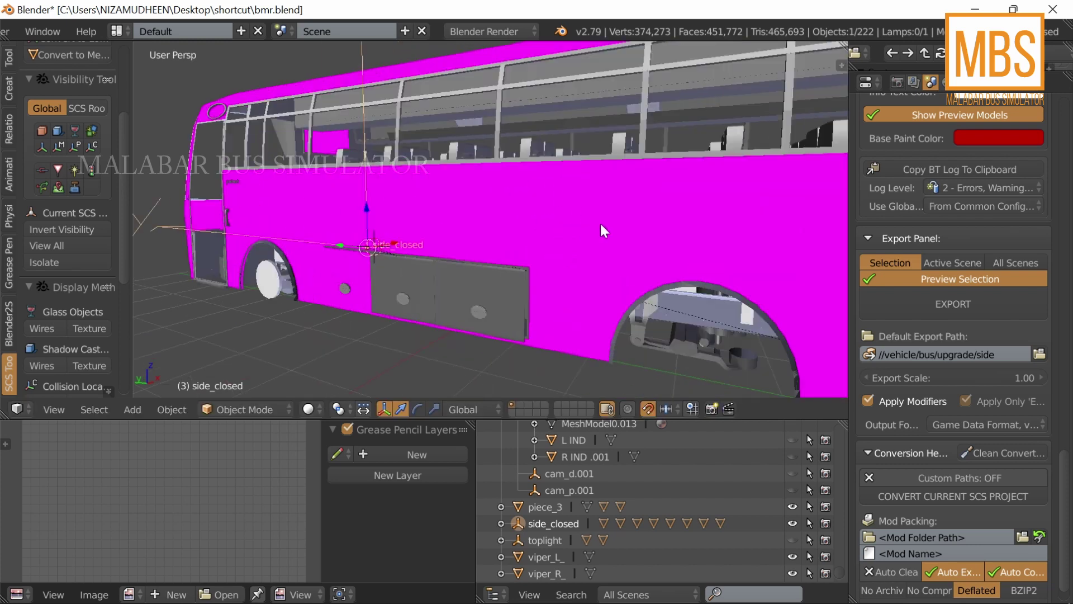
pyautogui.moveTo(575, 242); pyautogui.dragTo(538, 246, button='middle')
pyautogui.rightClick(347, 262)
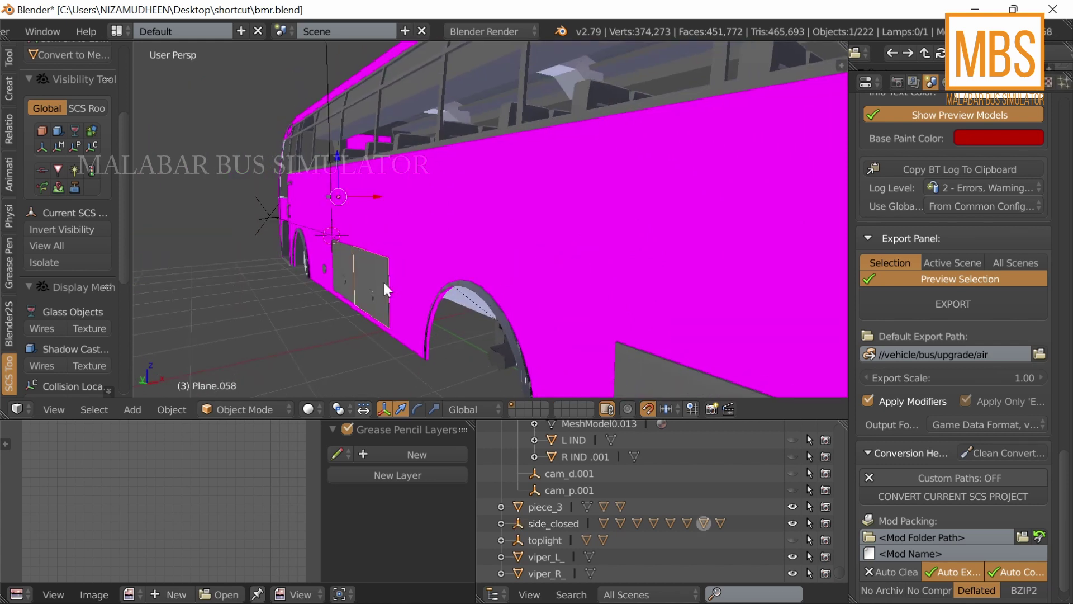
pyautogui.press('g')
pyautogui.press('Escape')
pyautogui.press('g')
pyautogui.press('Escape')
pyautogui.moveTo(289, 274); pyautogui.dragTo(436, 248, button='middle')
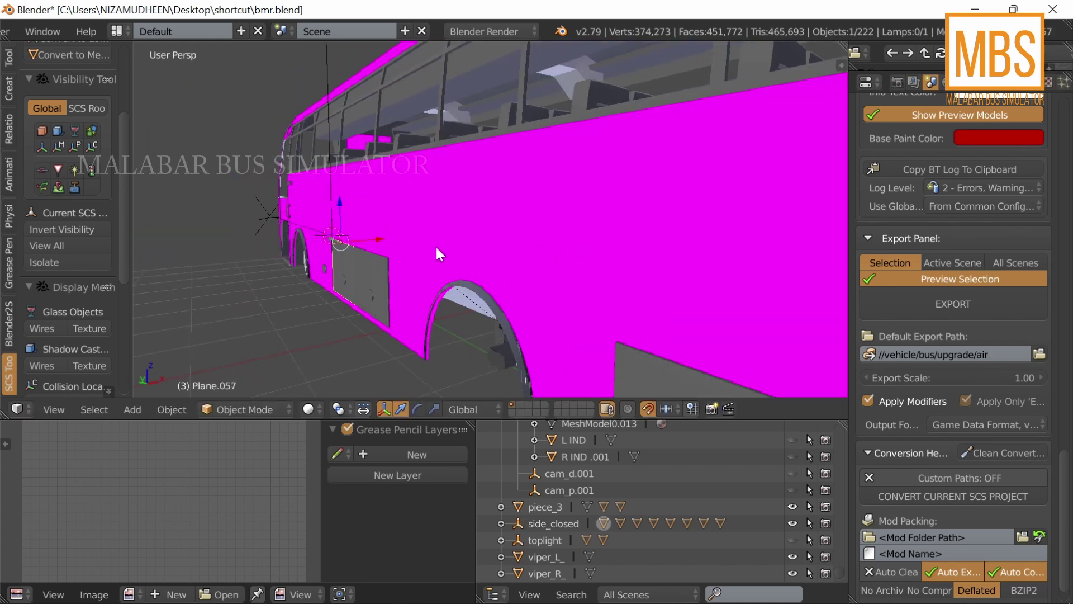
pyautogui.write('gx')
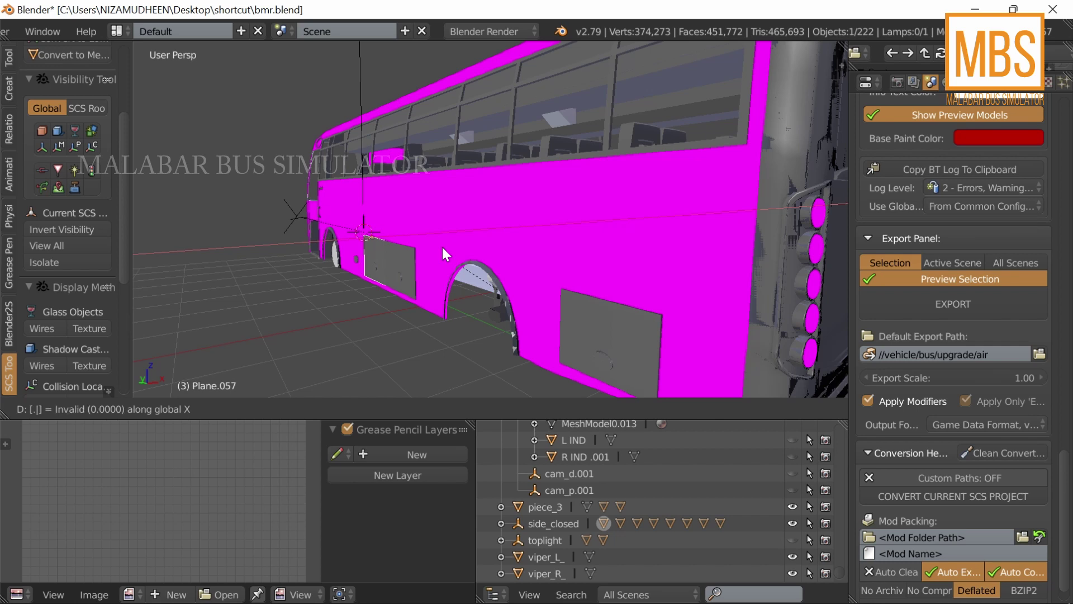
pyautogui.write('-0.1')
pyautogui.press('Return')
# - Try further X and Z moves of the door panel, cancelling each one
pyautogui.press('g')
pyautogui.press('x')
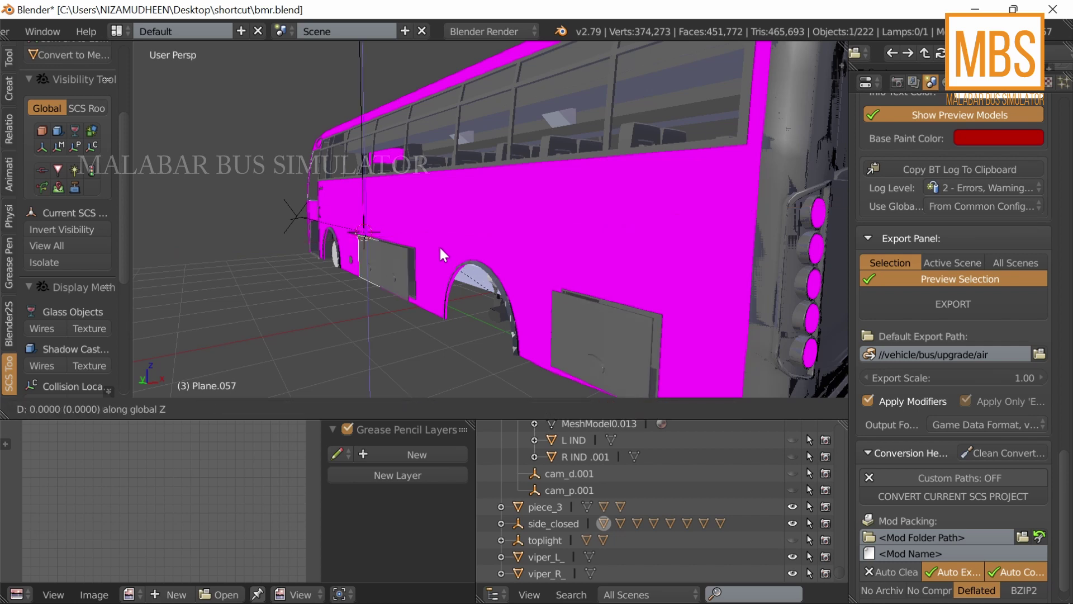
pyautogui.press('Escape')
pyautogui.press('g')
pyautogui.press('x')
pyautogui.press('Escape')
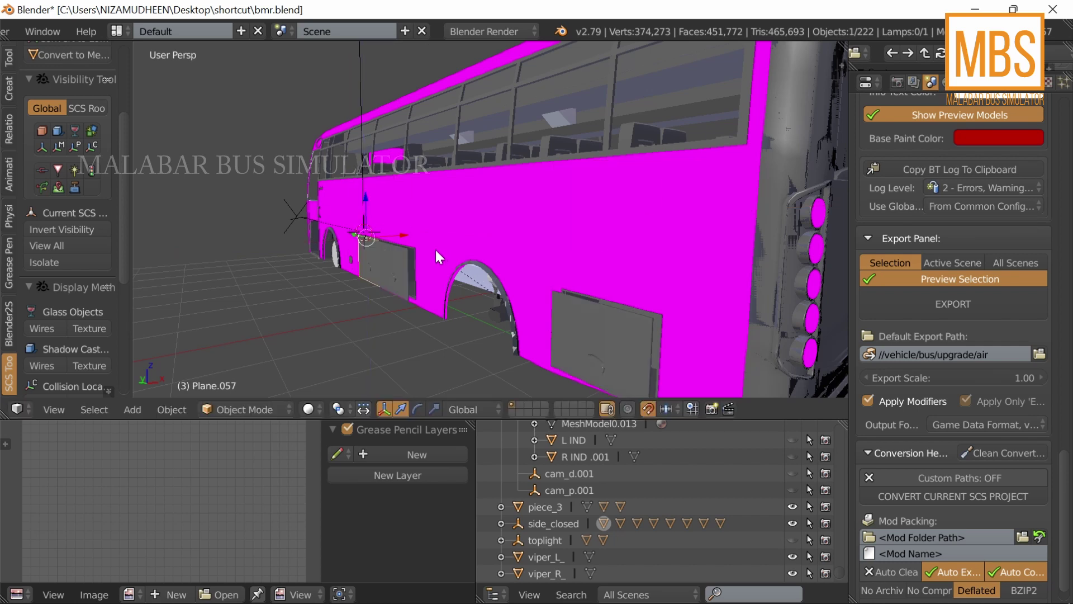
pyautogui.write('gz.')
pyautogui.press('Escape')
# - Orbit to a side-on view and trial a vertical Z move of the panel, then cancel it
pyautogui.moveTo(437, 250)
pyautogui.mouseDown(button='middle')
pyautogui.moveTo(595, 233)
pyautogui.moveTo(472, 245)
pyautogui.moveTo(422, 238)
pyautogui.mouseUp(button='middle')
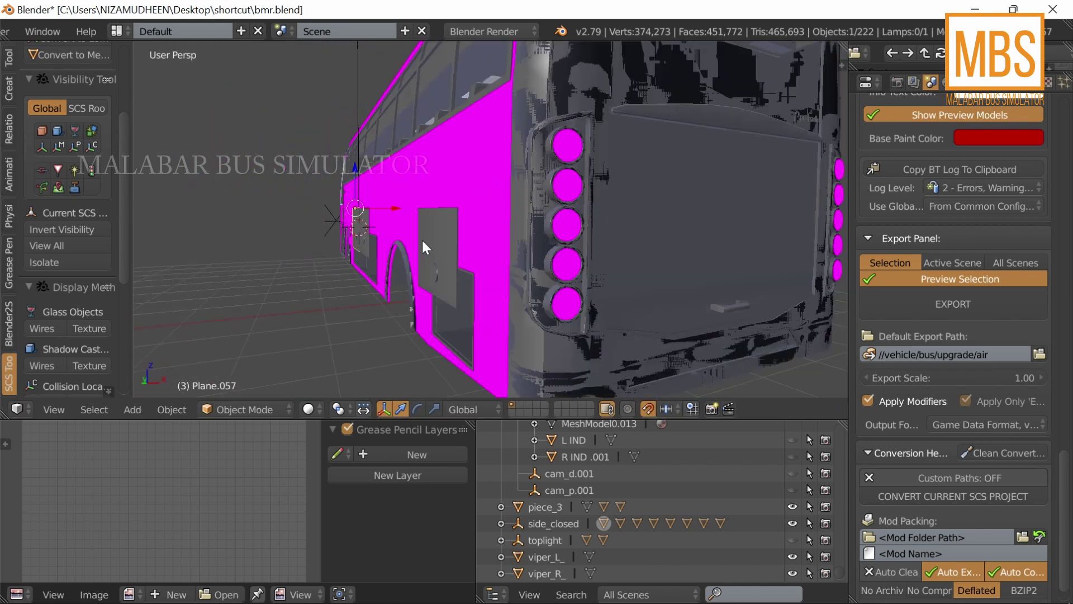
pyautogui.press('g')
pyautogui.press('z')
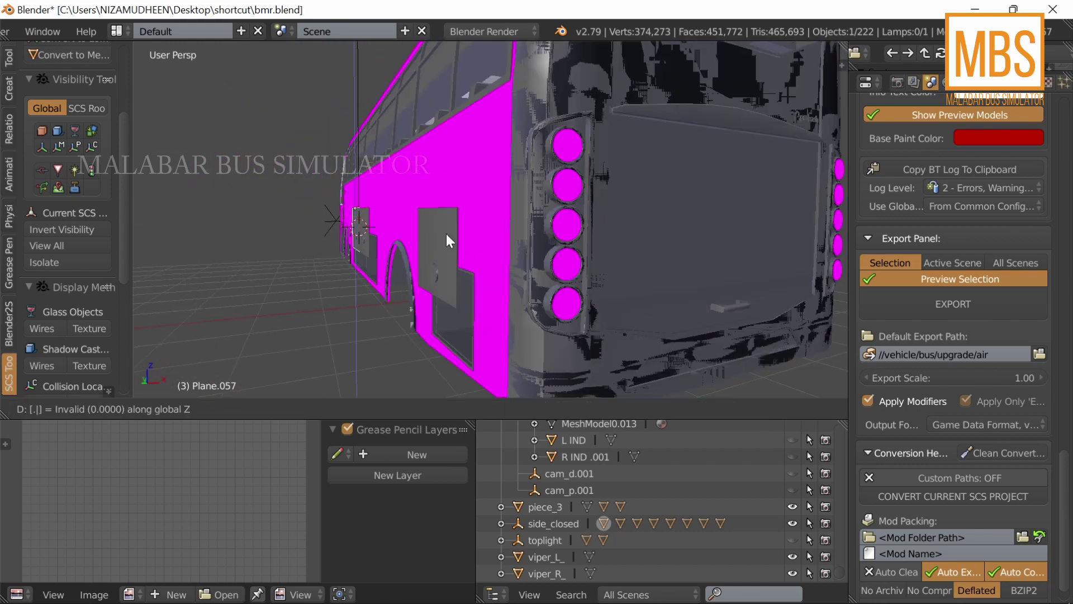
pyautogui.press('Escape')
pyautogui.moveTo(446, 235); pyautogui.dragTo(490, 243, button='middle')
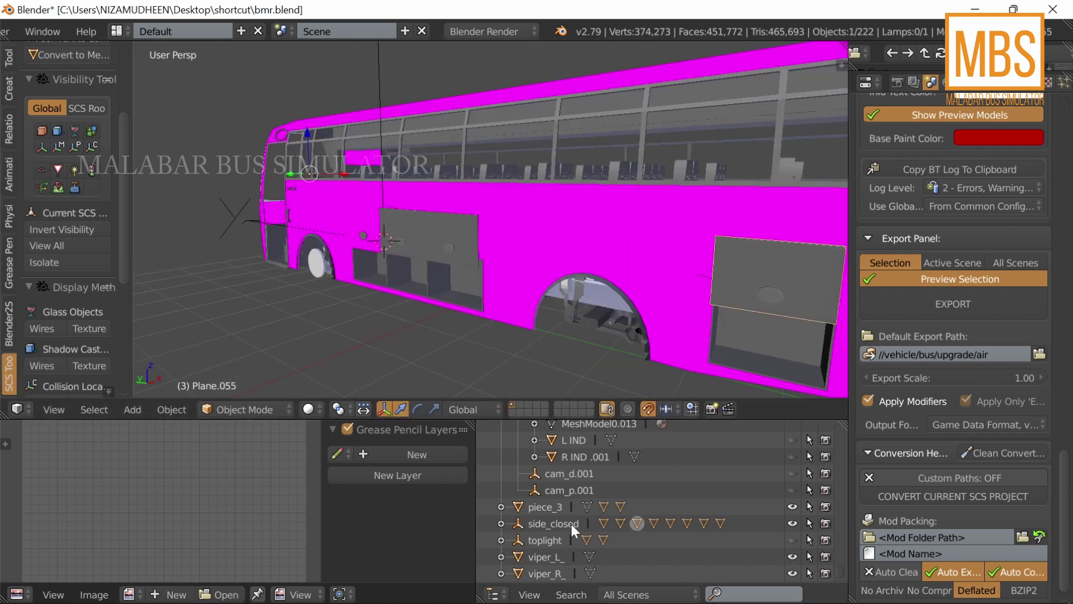
# - Rename the side_closed locator to side_open in the Outliner
pyautogui.click(501, 523)
pyautogui.click(535, 539)
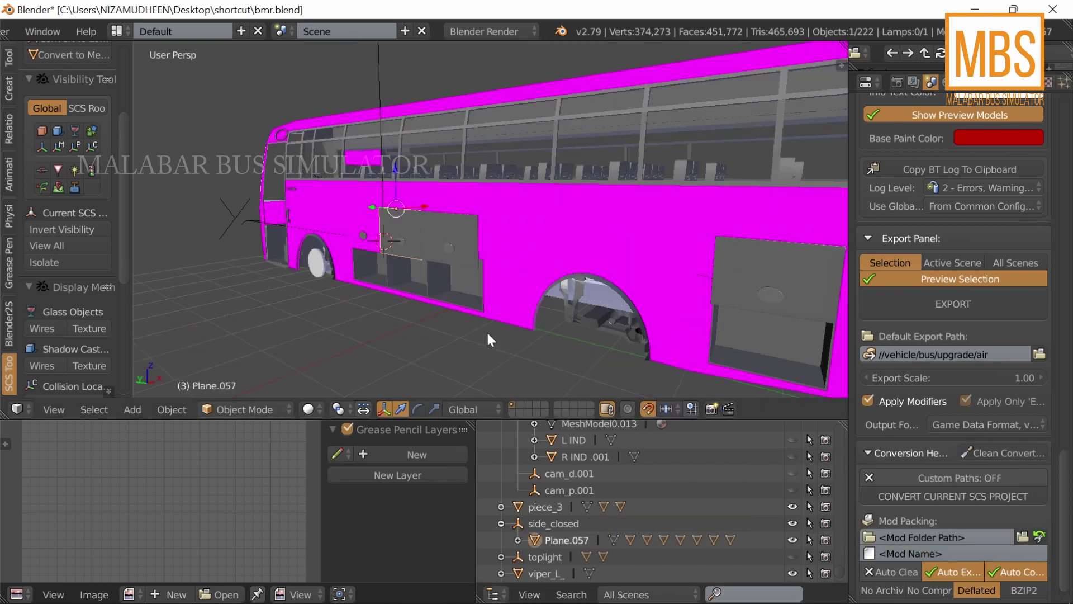
pyautogui.click(577, 523)
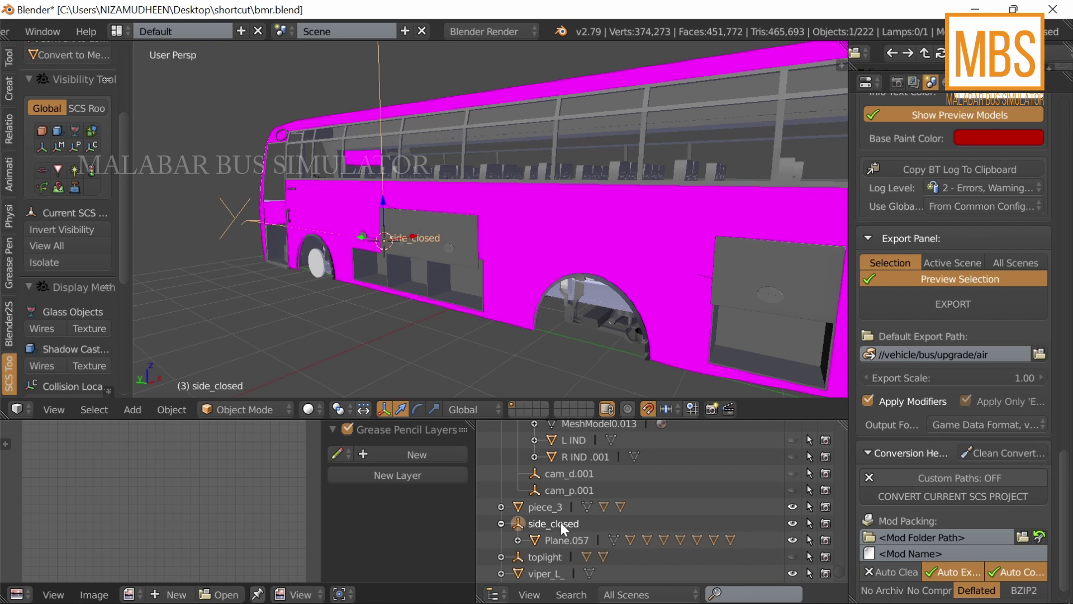
pyautogui.doubleClick(562, 524)
pyautogui.write('n')
pyautogui.press('Return')
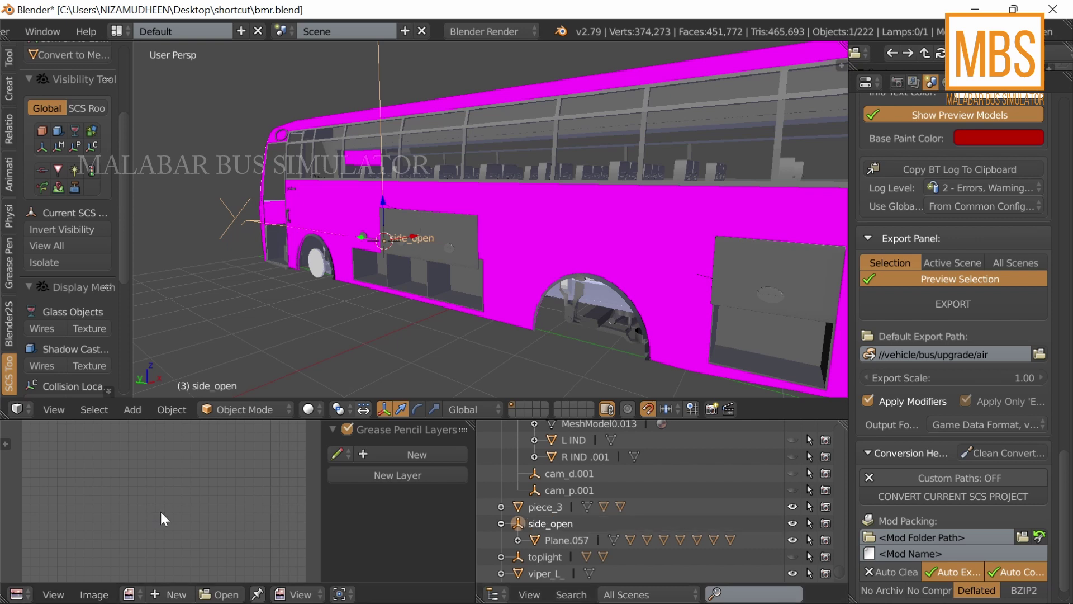
# - Select the panels Plane.055, Plane.056 and Plane.058 under the locator
pyautogui.click(517, 539)
pyautogui.scroll(-2, 537, 548)
pyautogui.click(583, 524)
pyautogui.keyDown('ctrl'); pyautogui.click(581, 557); pyautogui.keyUp('ctrl')
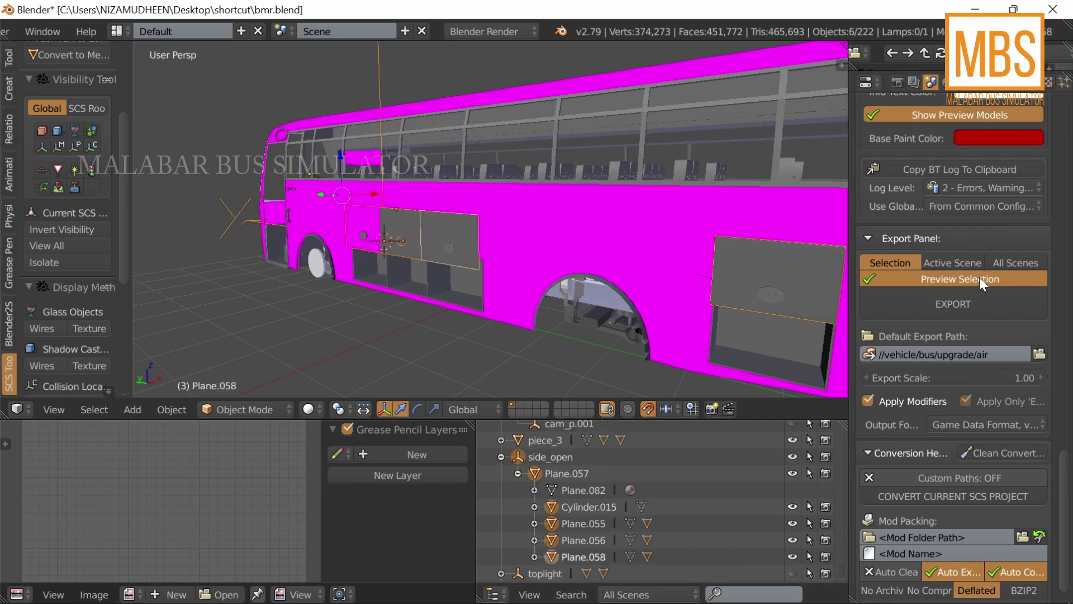
# - Export side_open into the vehicle/bus/upgrade/side folder
pyautogui.click(1039, 354)
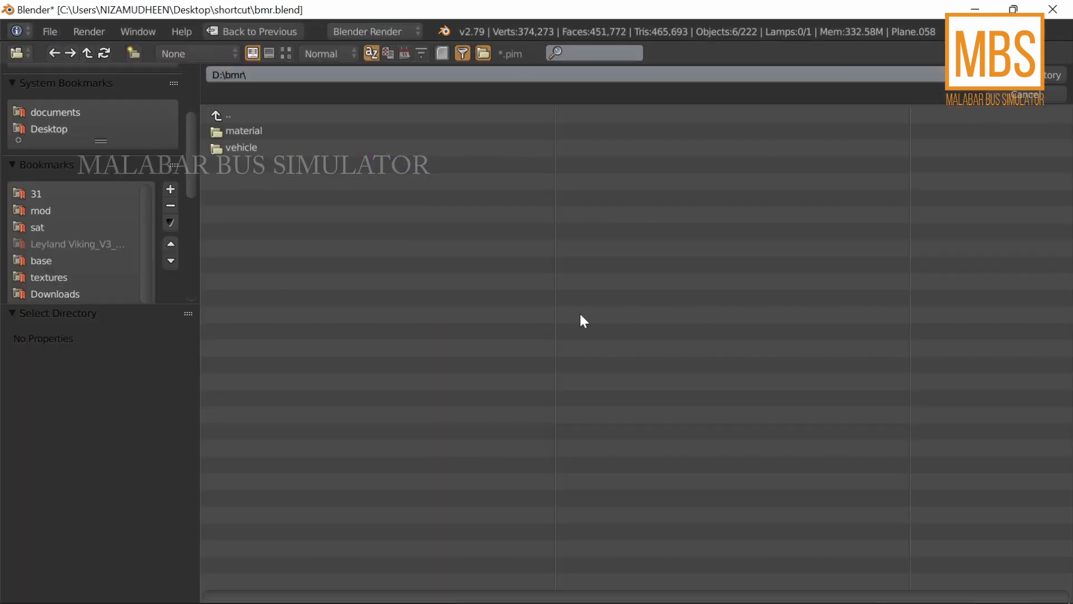
pyautogui.click(263, 263)
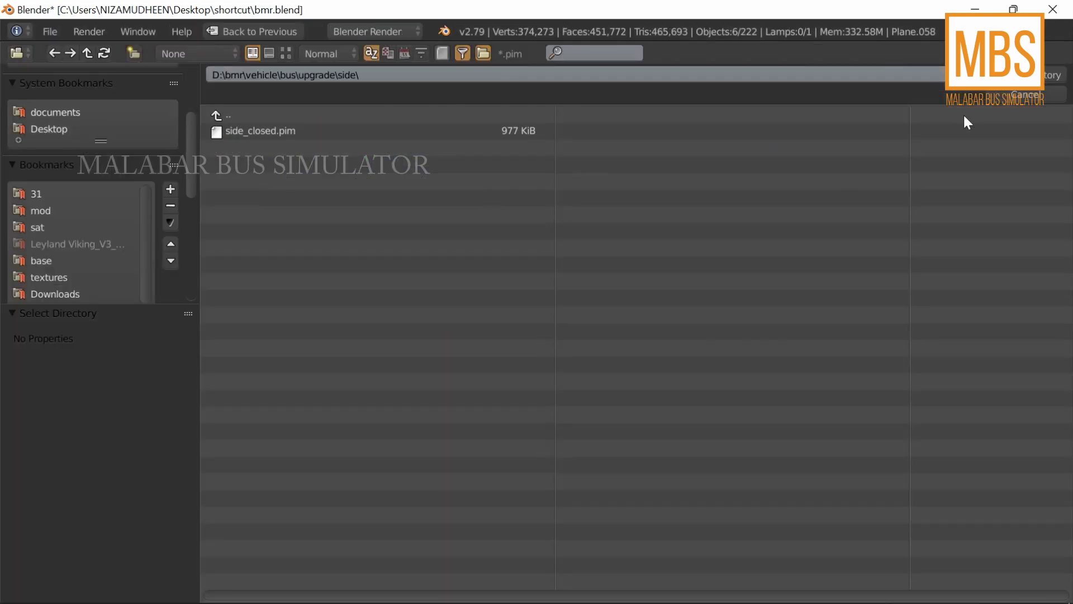
pyautogui.click(1054, 75)
pyautogui.click(945, 302)
pyautogui.press('Return')
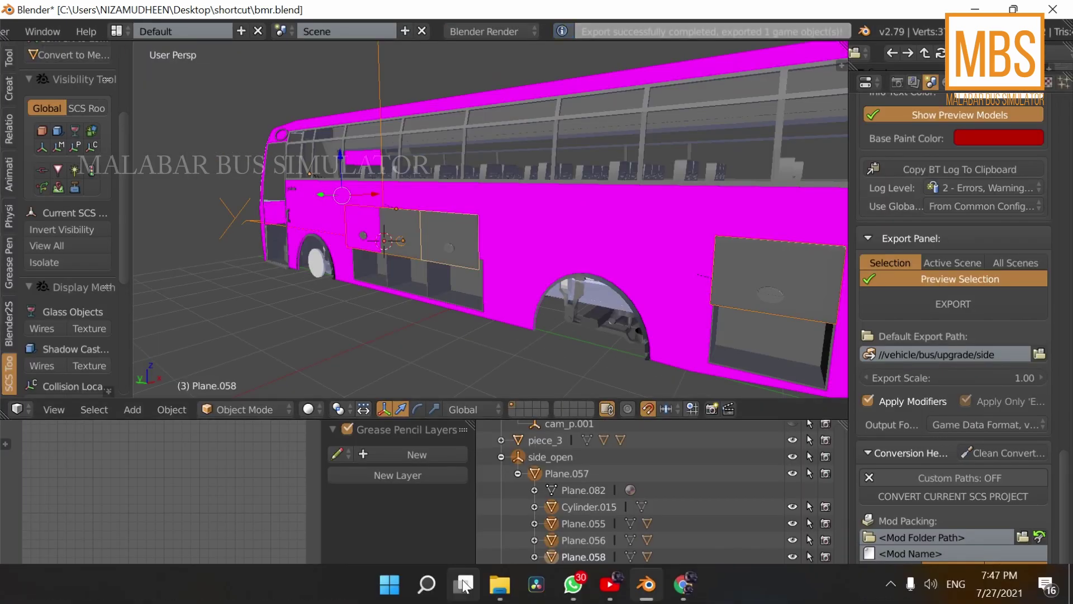
pyautogui.click(463, 584)
# - Browse the upgrade folder and its air subfolder in File Explorer
pyautogui.click(73, 196)
pyautogui.scroll(3, 249, 301)
pyautogui.doubleClick(240, 283)
pyautogui.press('BackSpace')
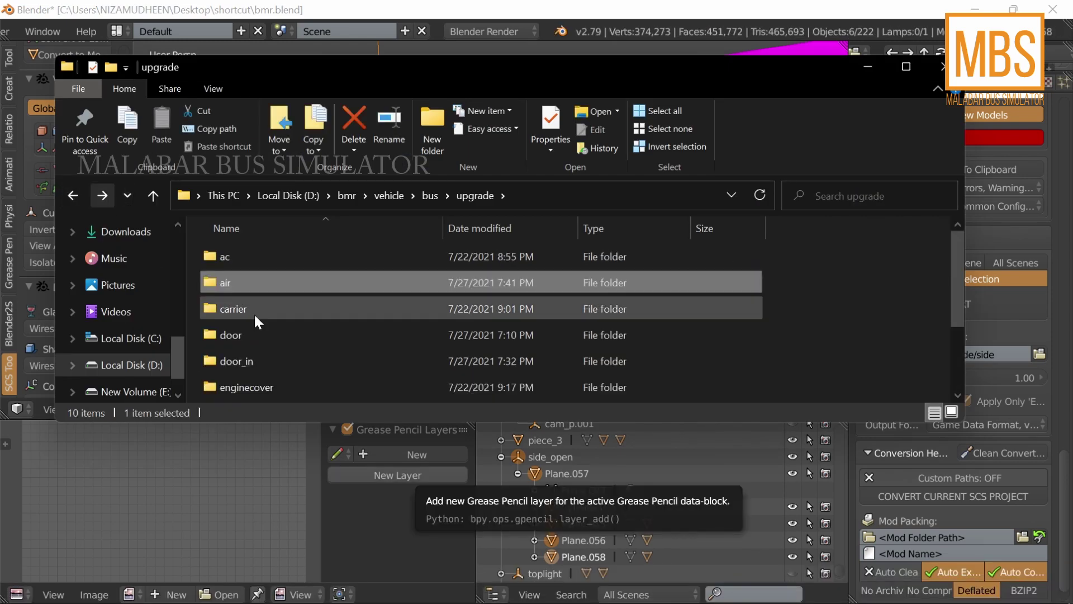
pyautogui.scroll(-1, 236, 386)
# - Return to Blender and orbit the bus round to its front
pyautogui.click(224, 499)
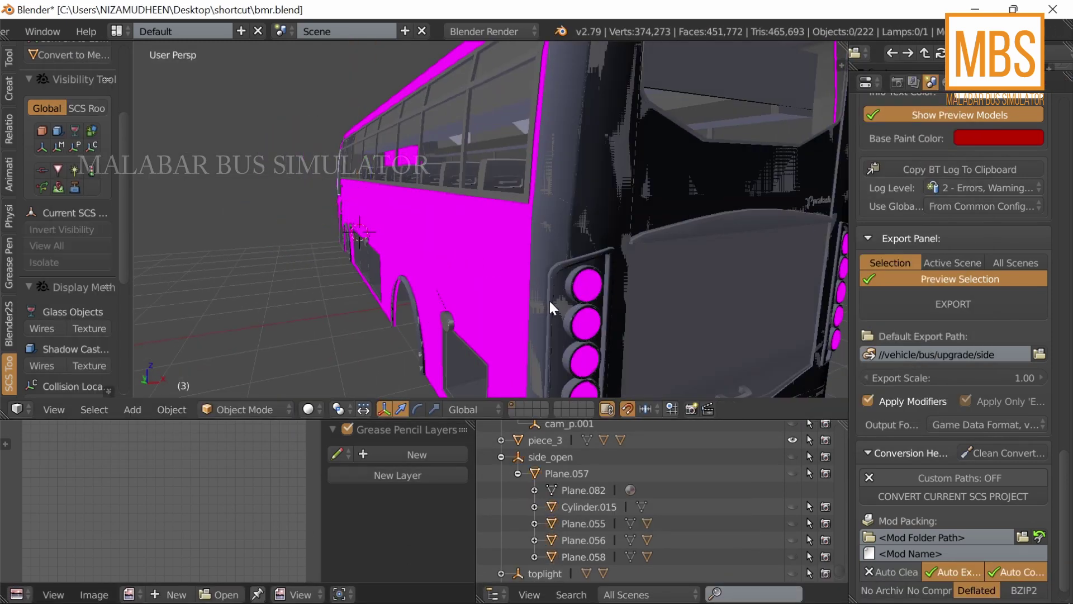
pyautogui.scroll(-5, 549, 301)
pyautogui.moveTo(662, 275)
pyautogui.mouseDown(button='middle')
pyautogui.moveTo(621, 269)
pyautogui.moveTo(633, 262)
pyautogui.moveTo(474, 283)
pyautogui.mouseUp(button='middle')
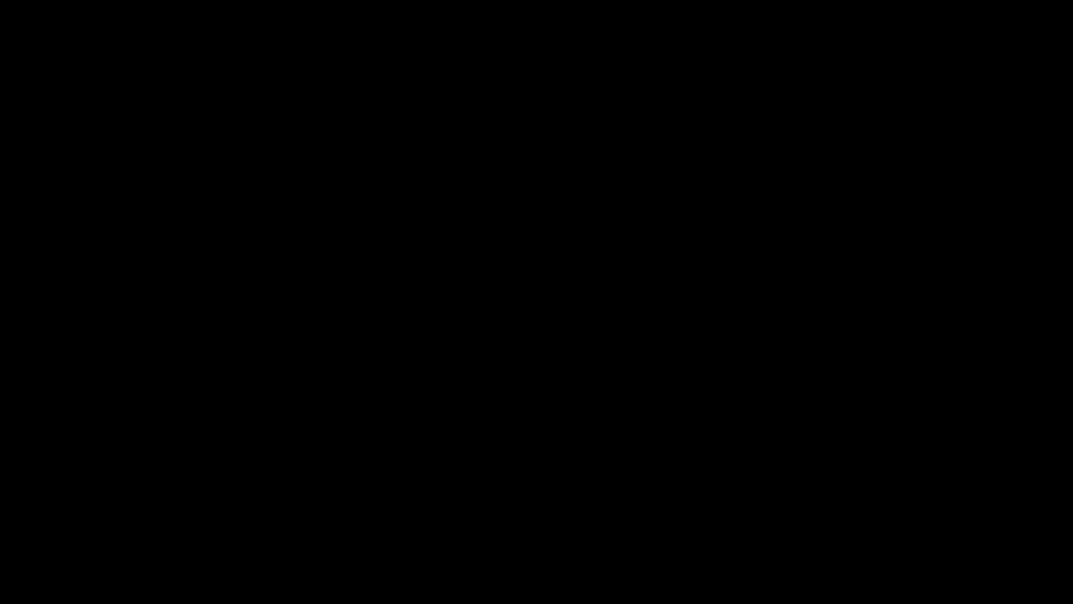